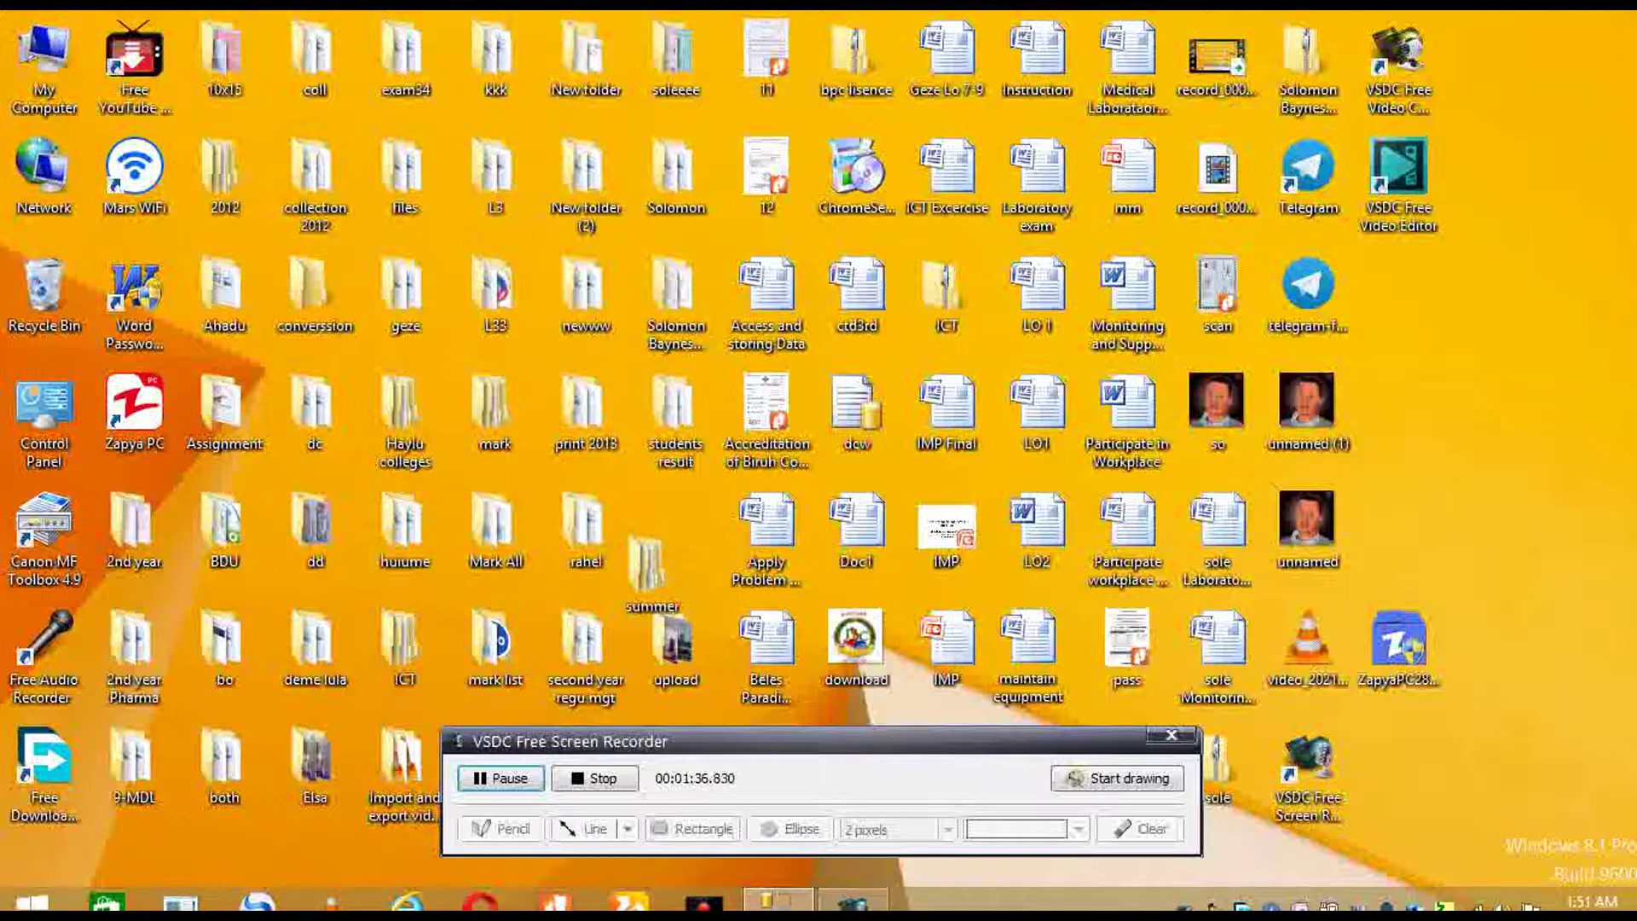
- Create a new Microsoft Office Access 2007 database file named coc on the desktop
right_click(1451, 342)
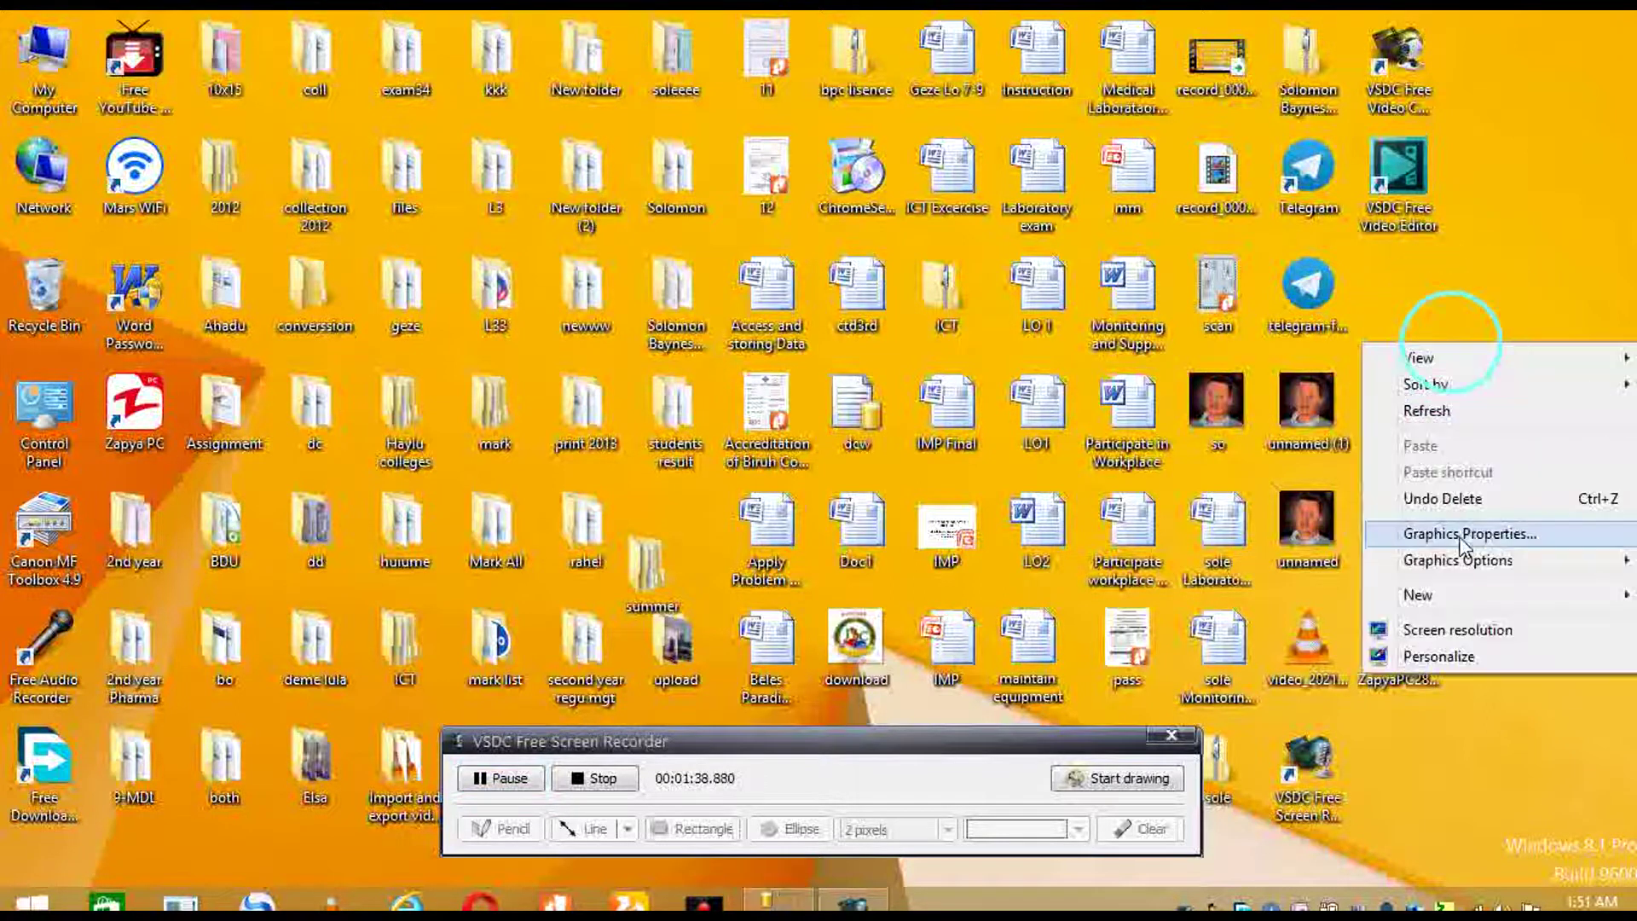
click(1413, 594)
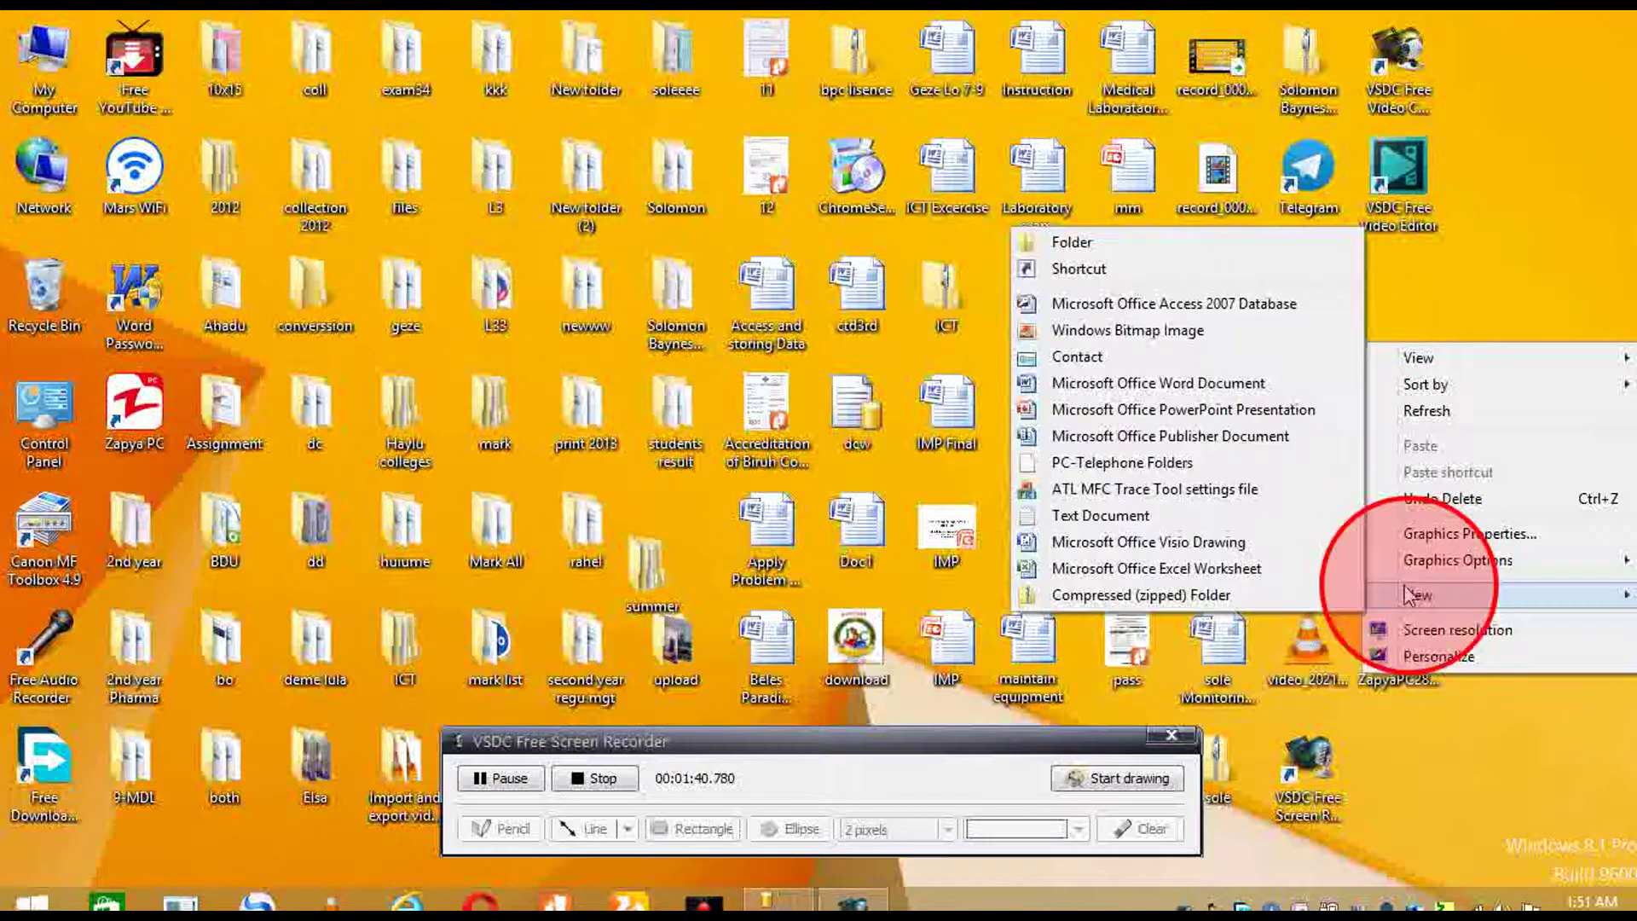
click(1225, 304)
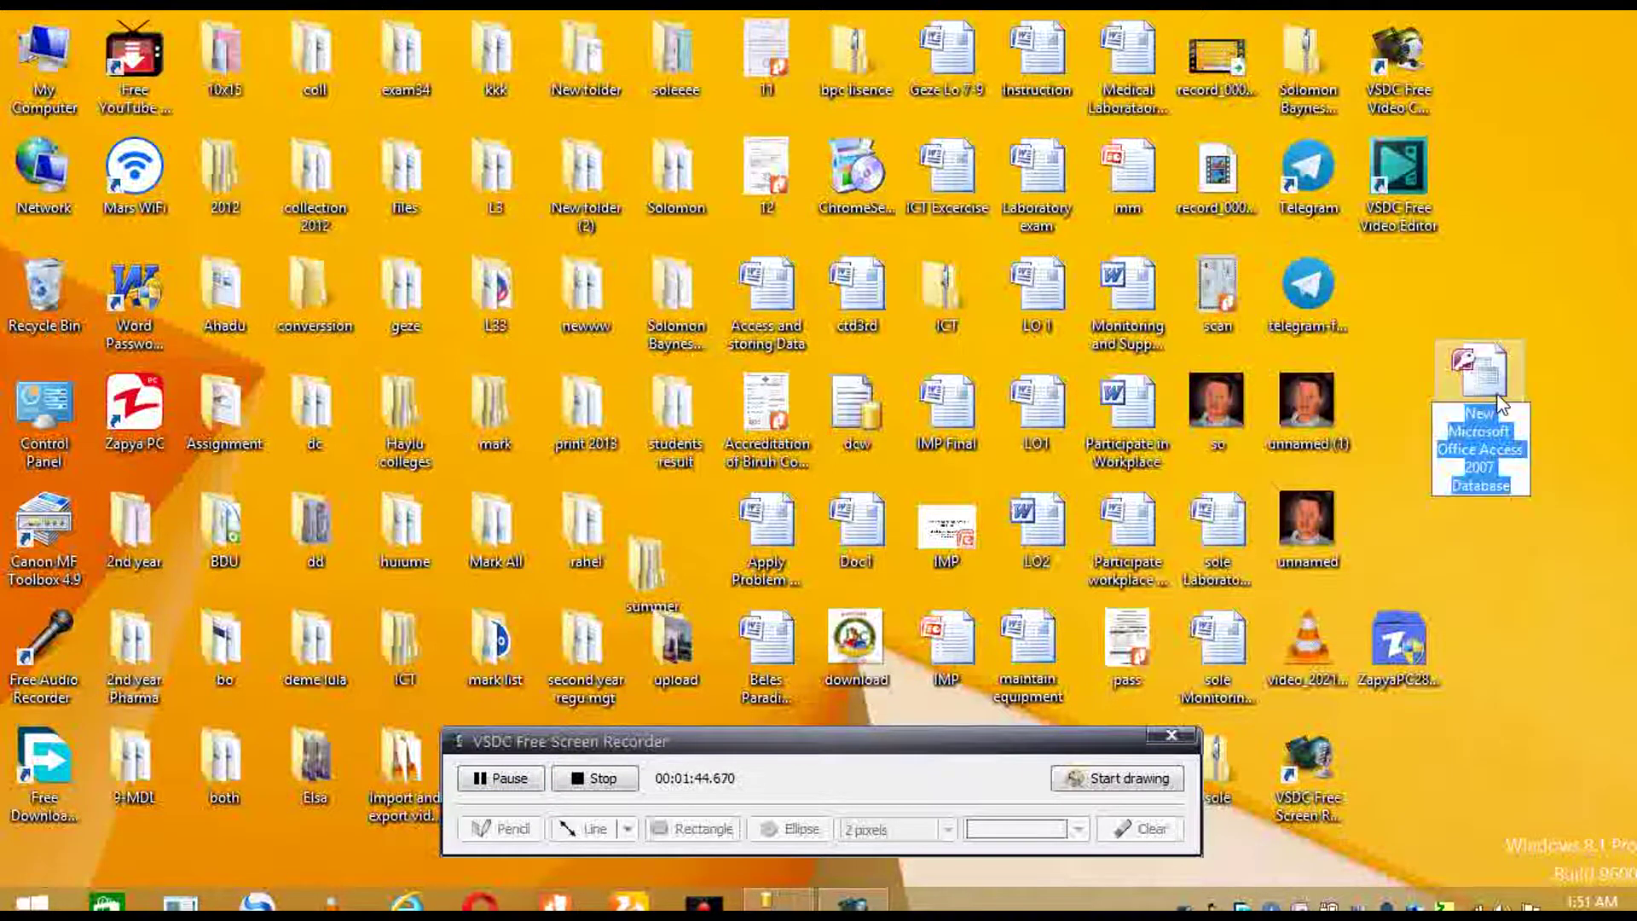
text(coc)
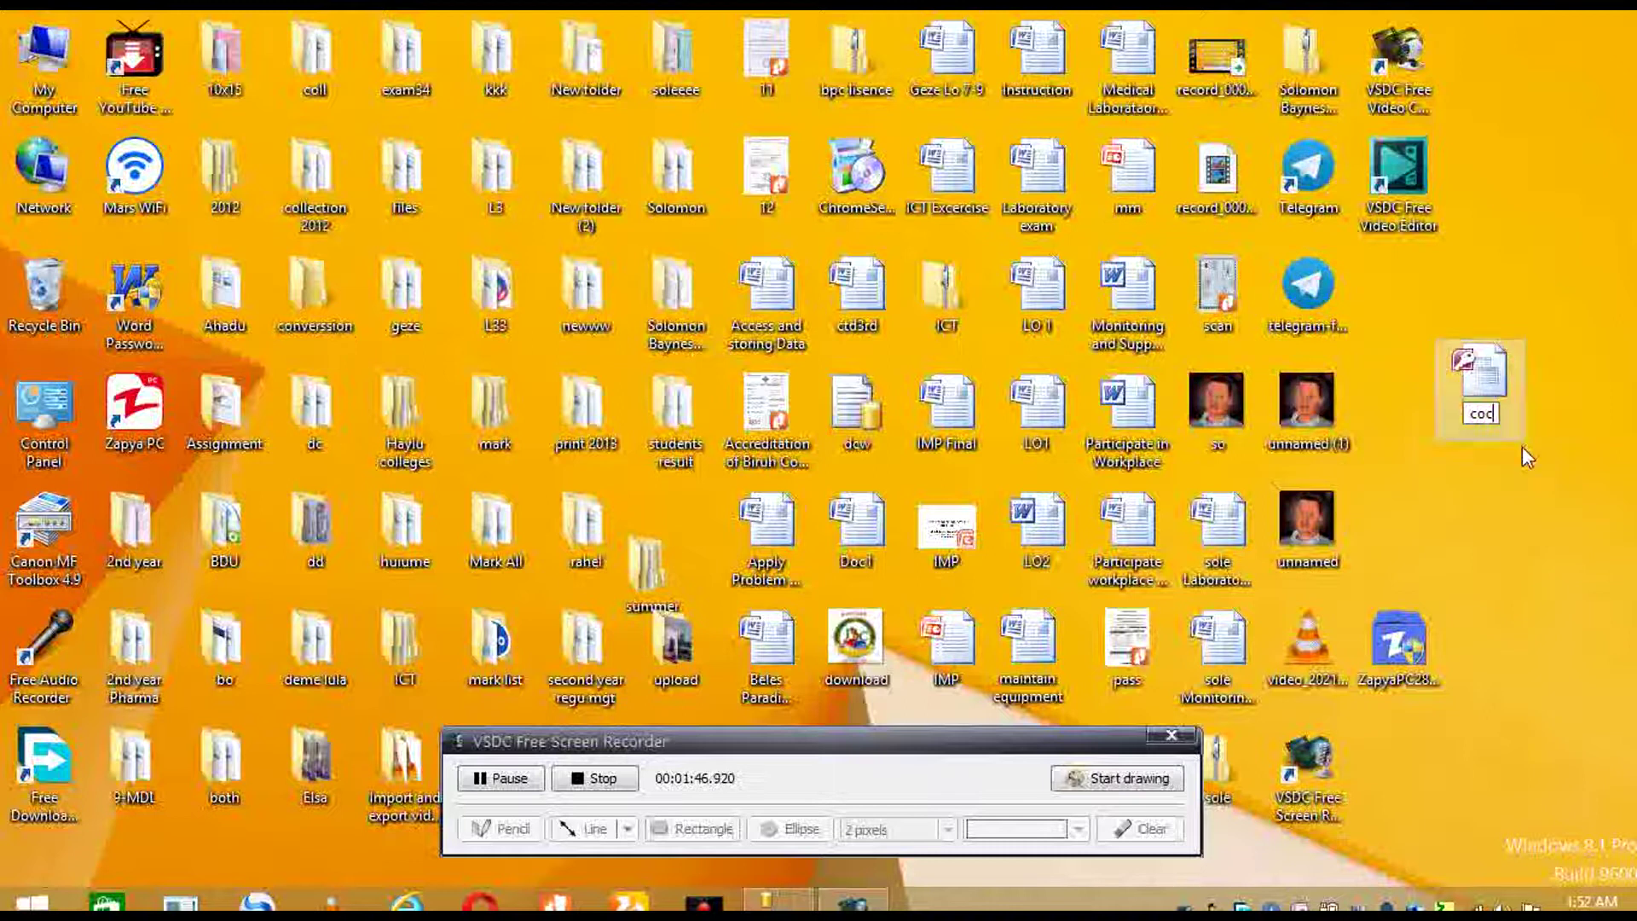
click(1521, 465)
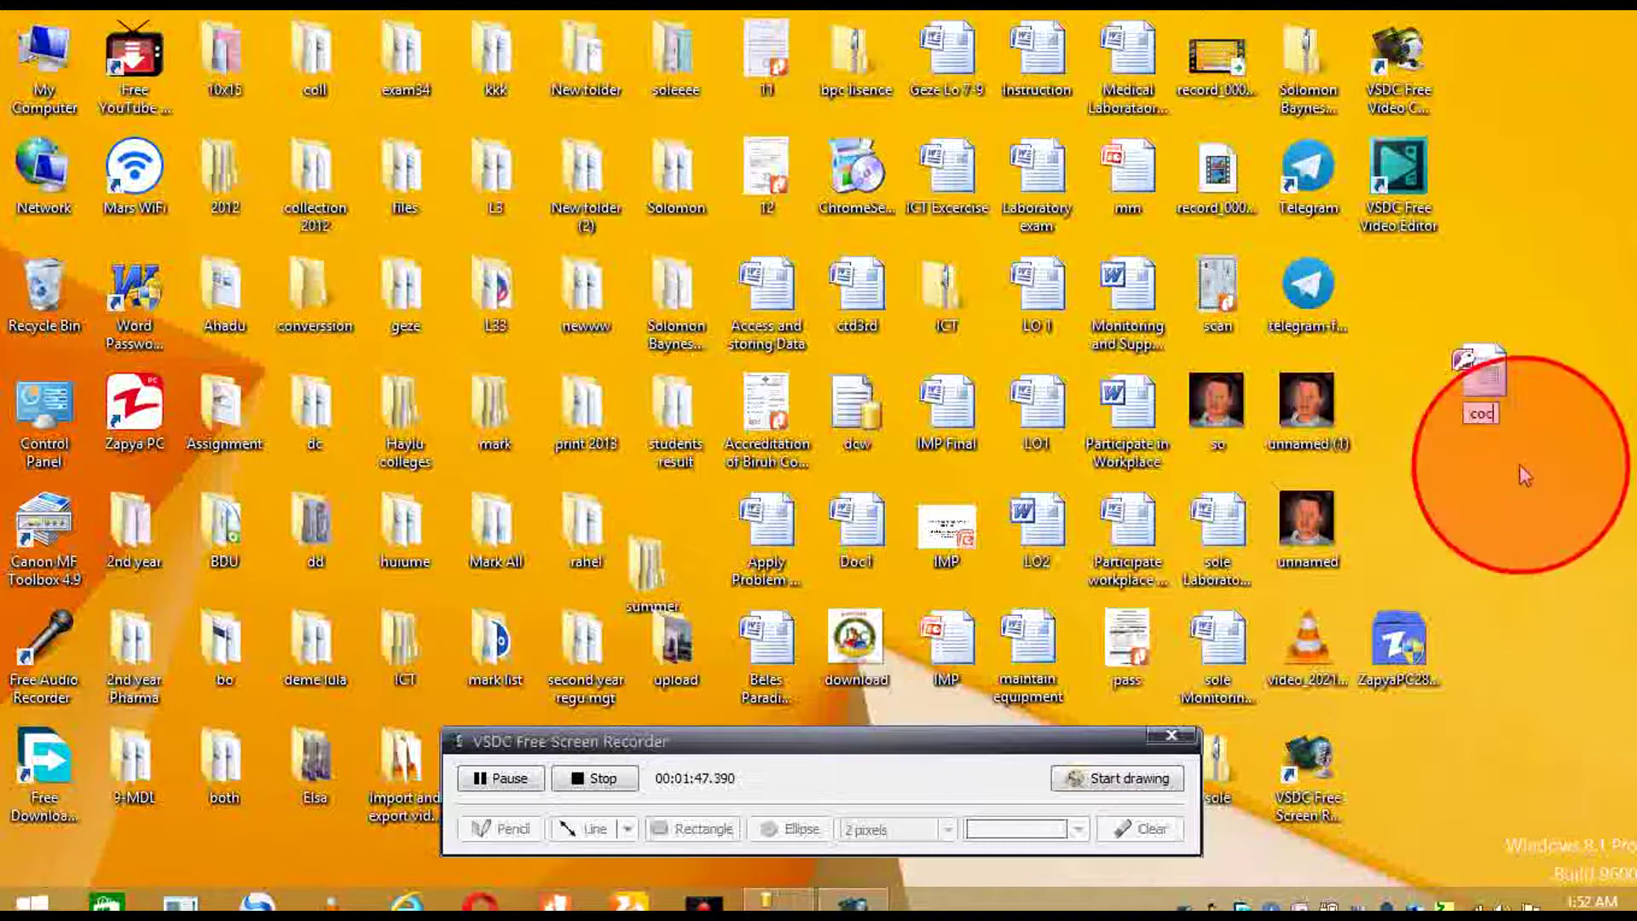
- Open the coc database in Microsoft Access
double_click(1466, 383)
right_click(1464, 385)
click(1462, 367)
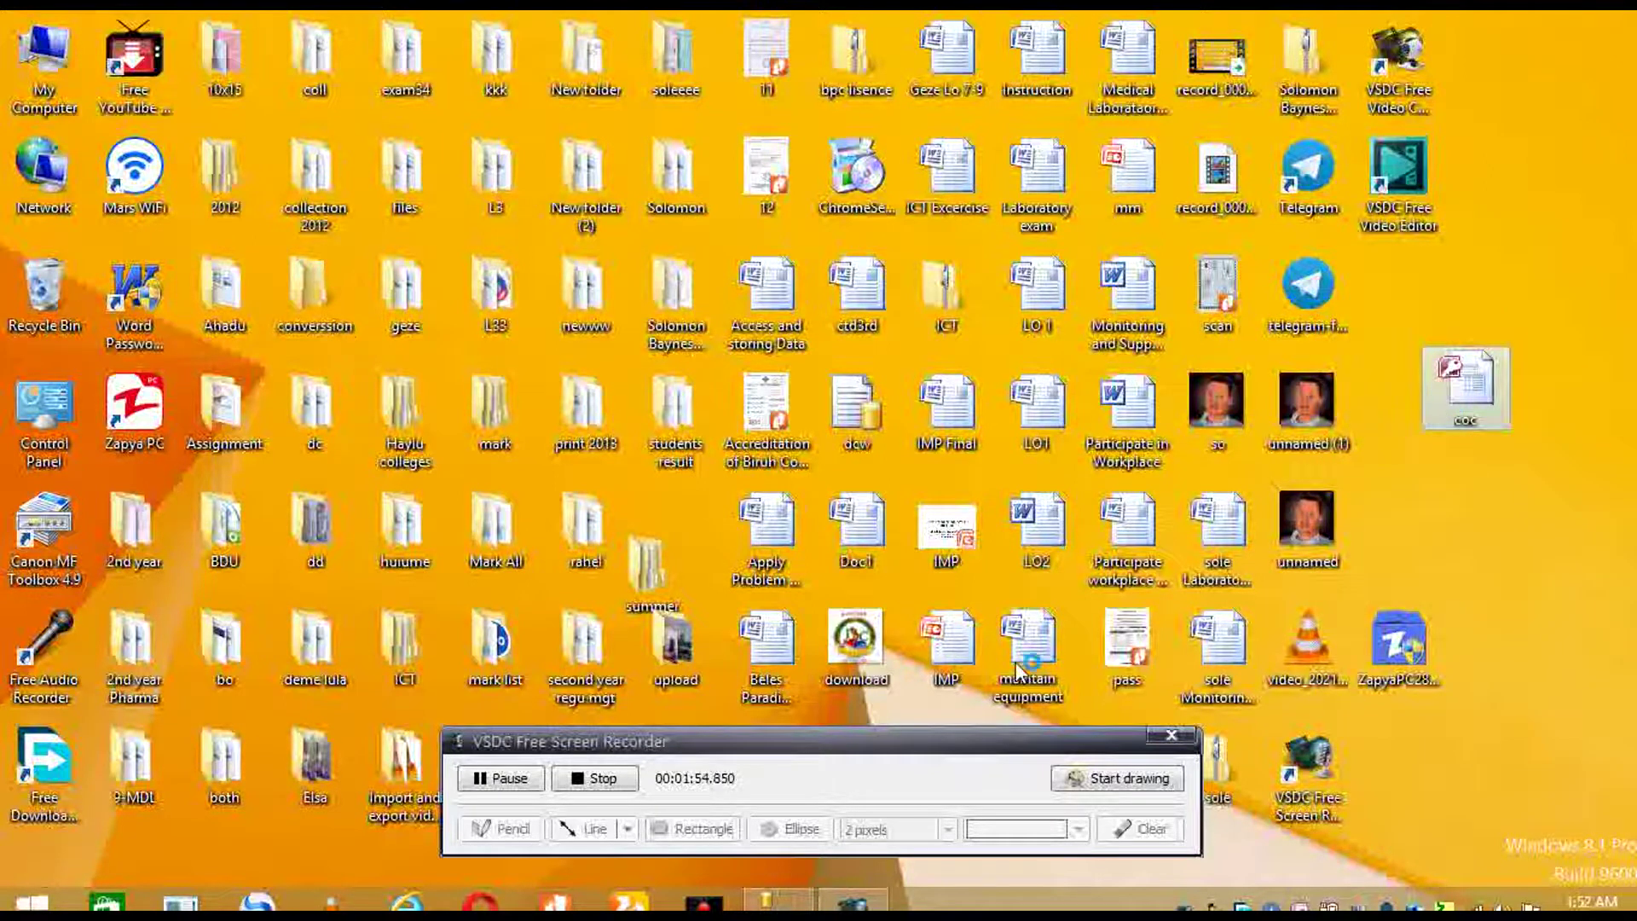
click(501, 779)
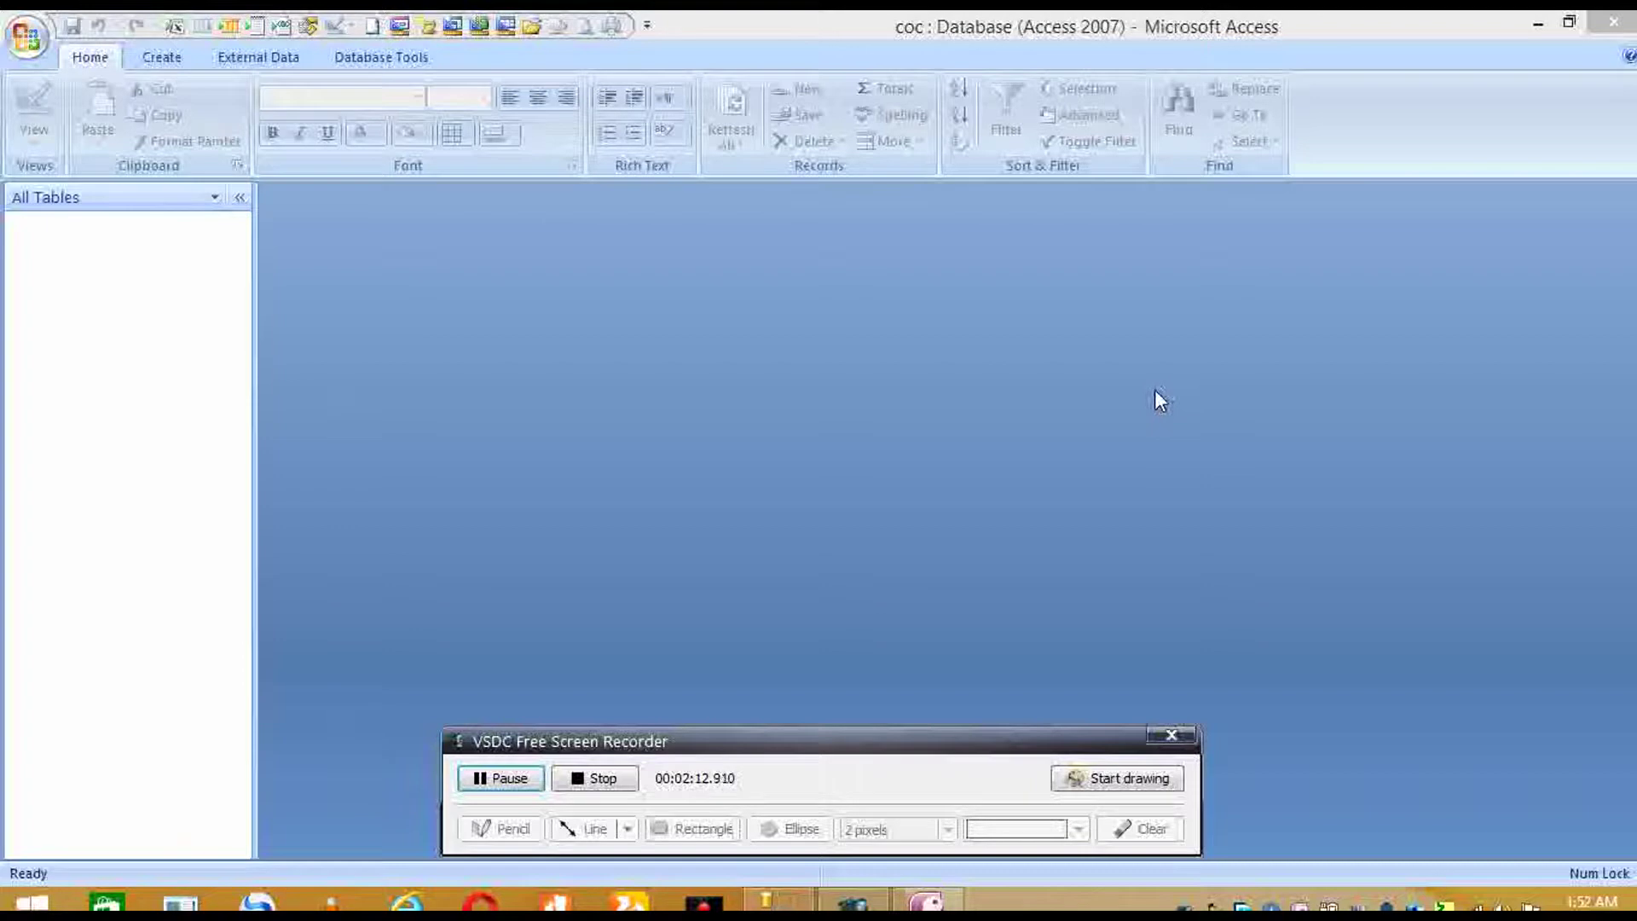
- Design a new table with fields studentID, studentName and sex, making studentID the primary key
click(170, 52)
click(170, 55)
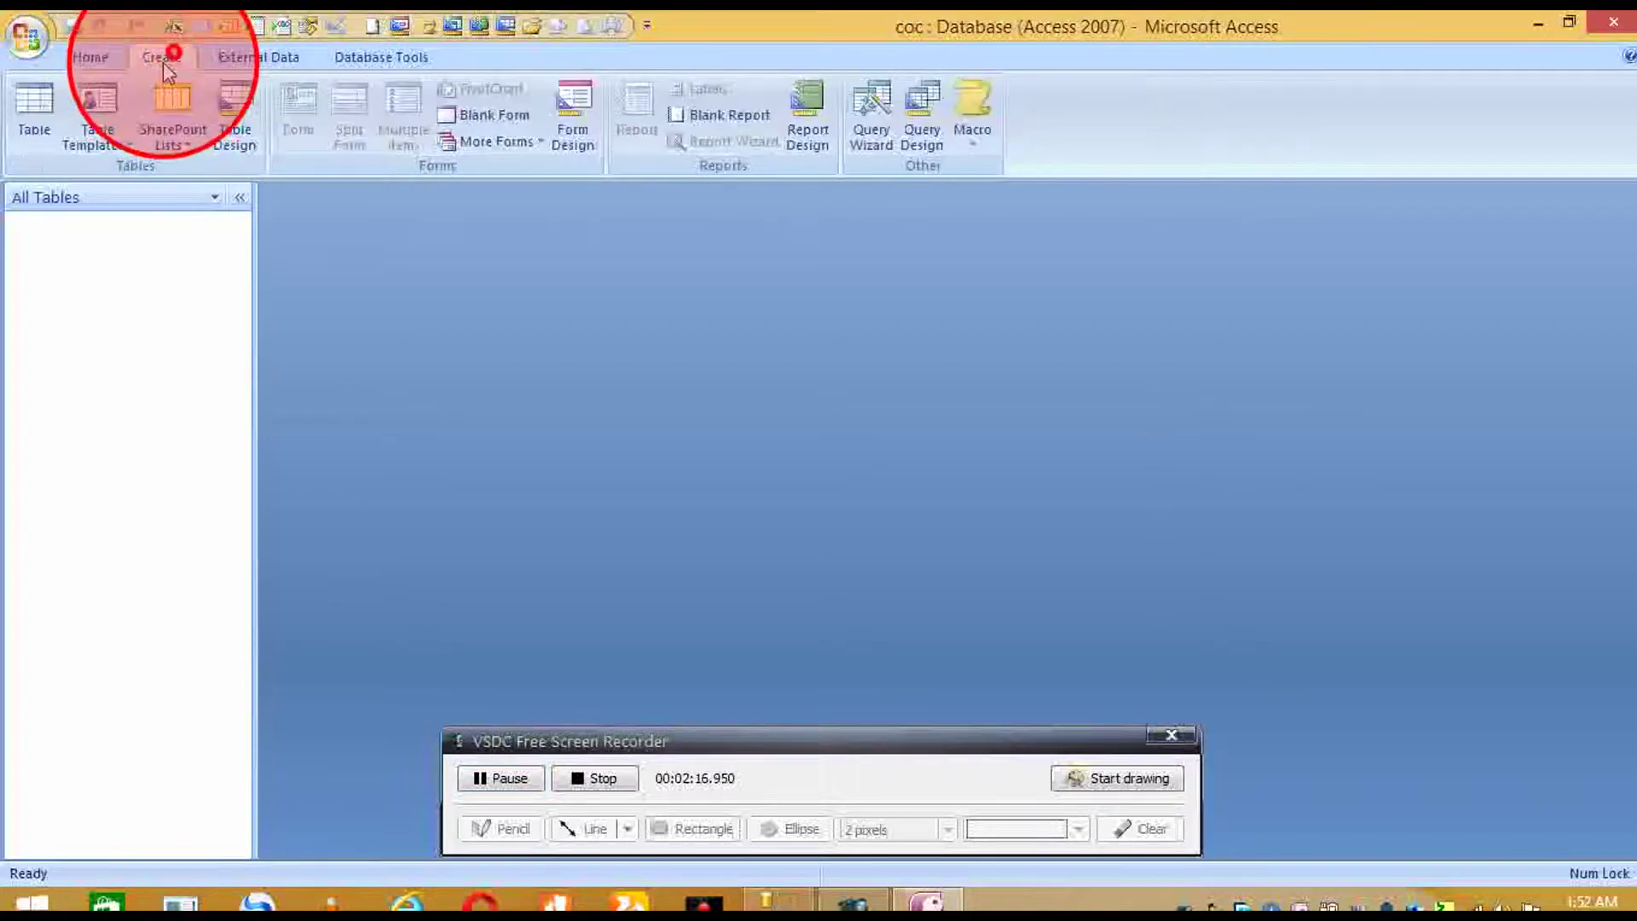
click(233, 124)
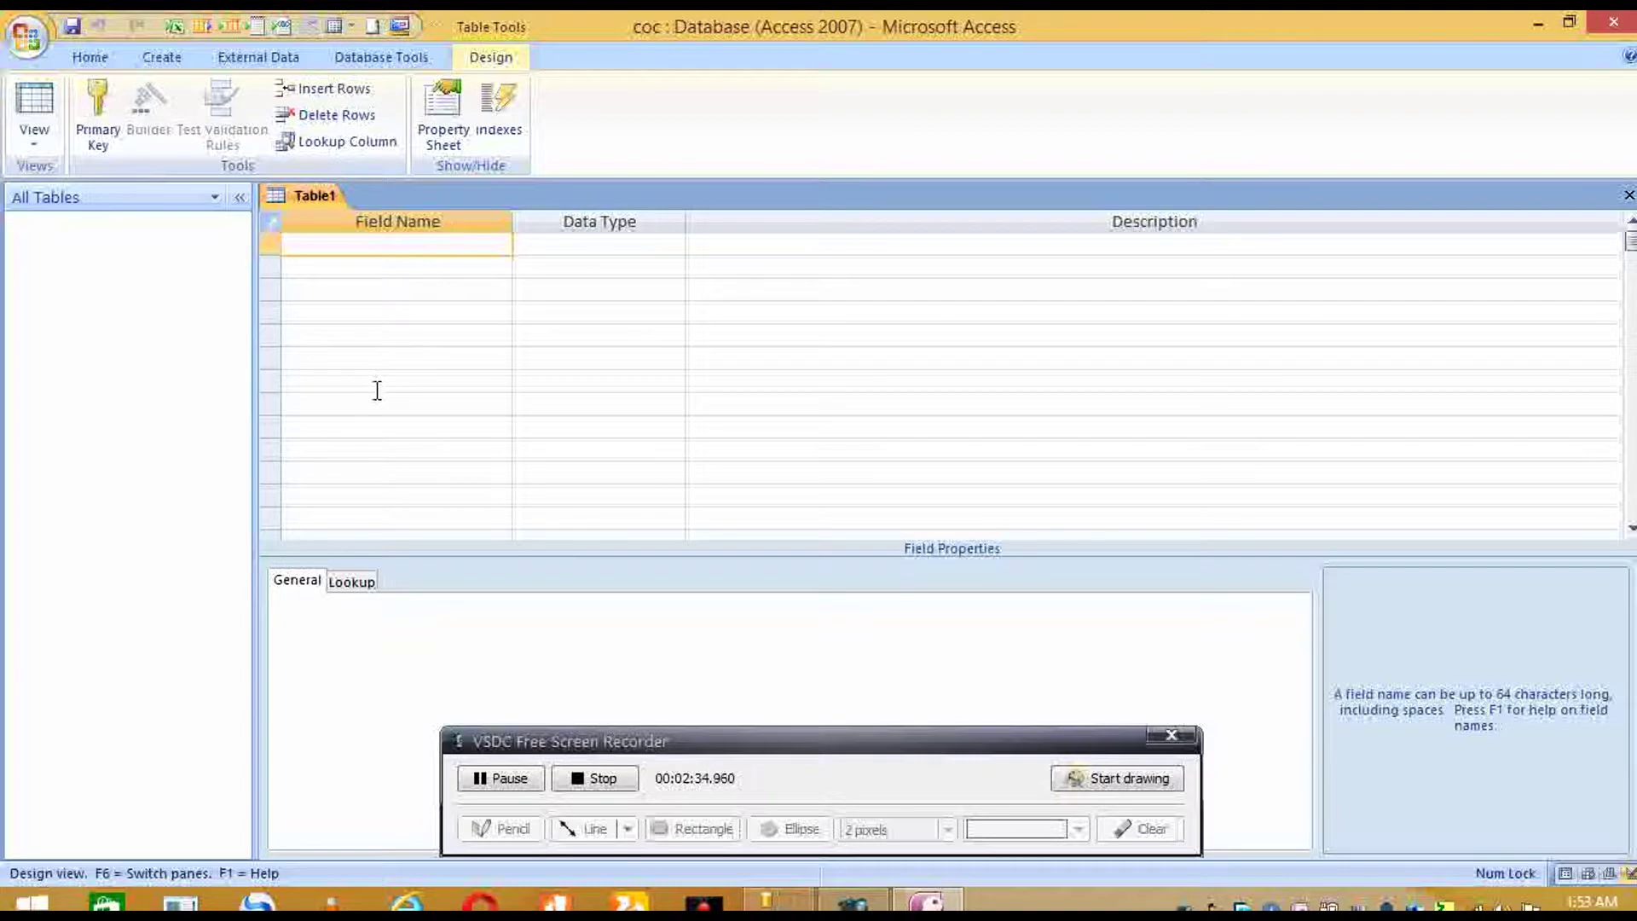
text(studentID)
key(Down)
text(studentName)
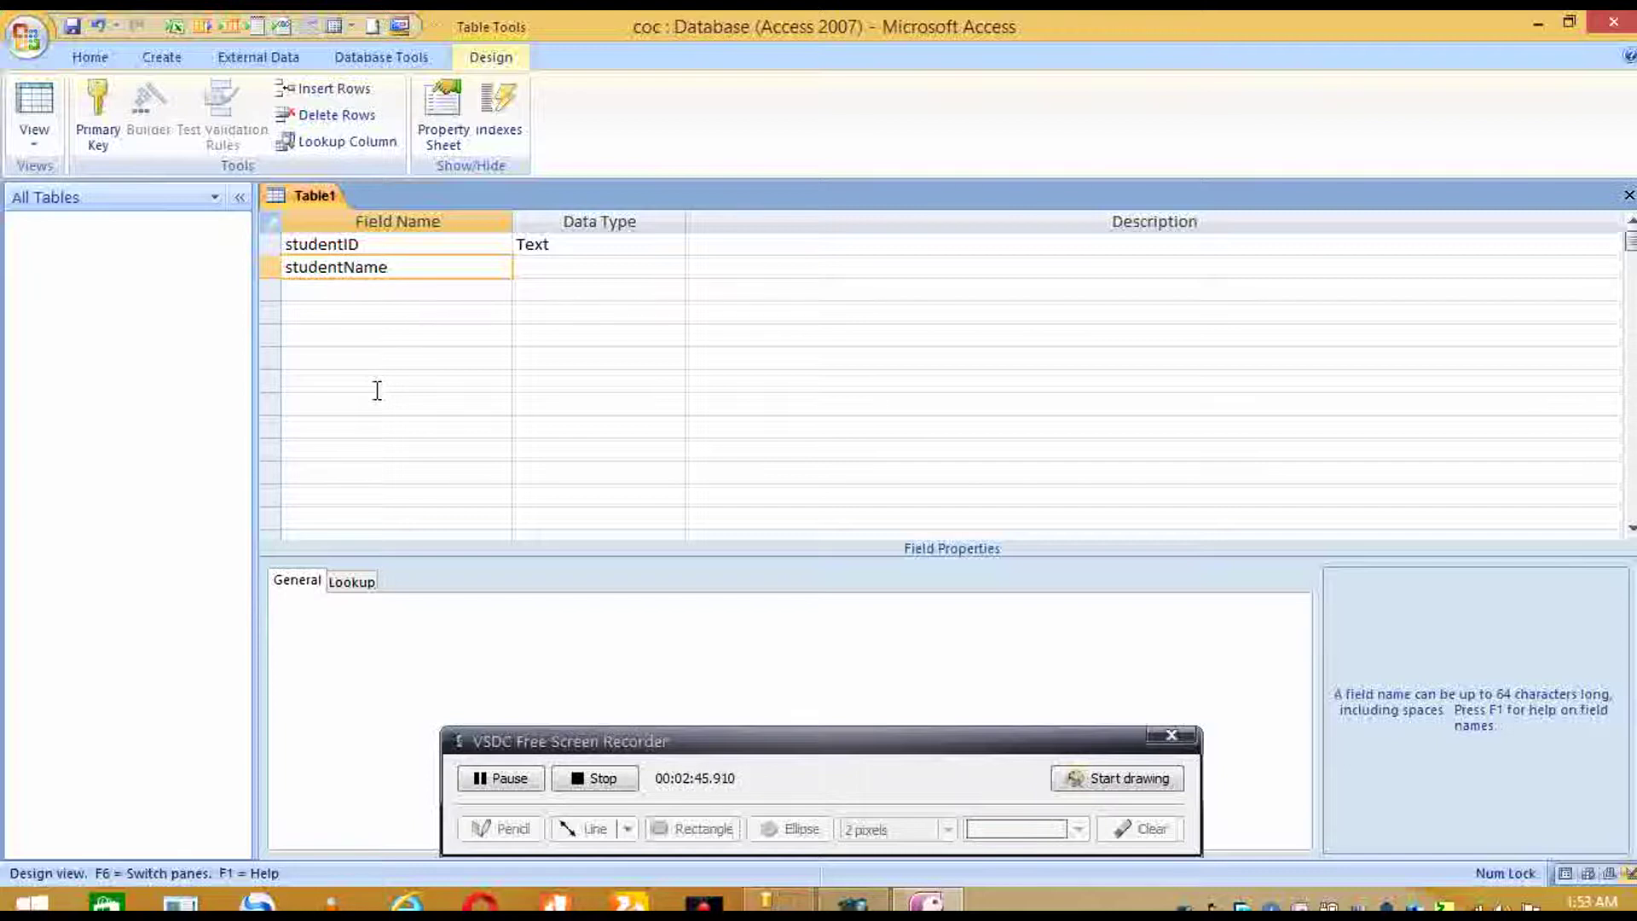
key(Down)
text(sex)
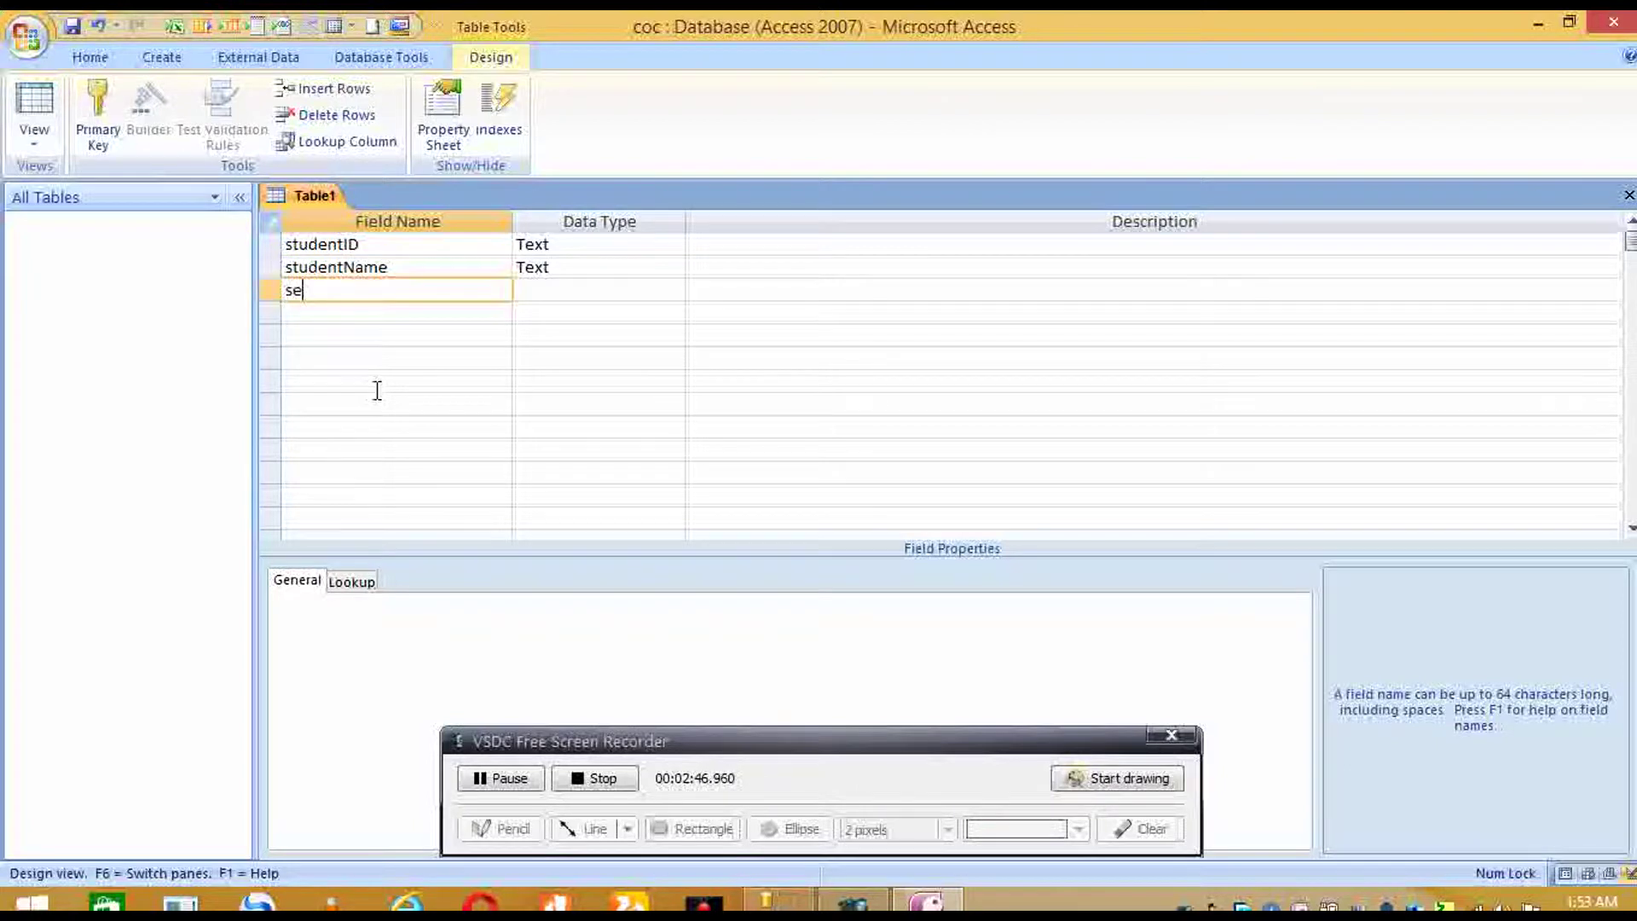
click(476, 248)
right_click(469, 247)
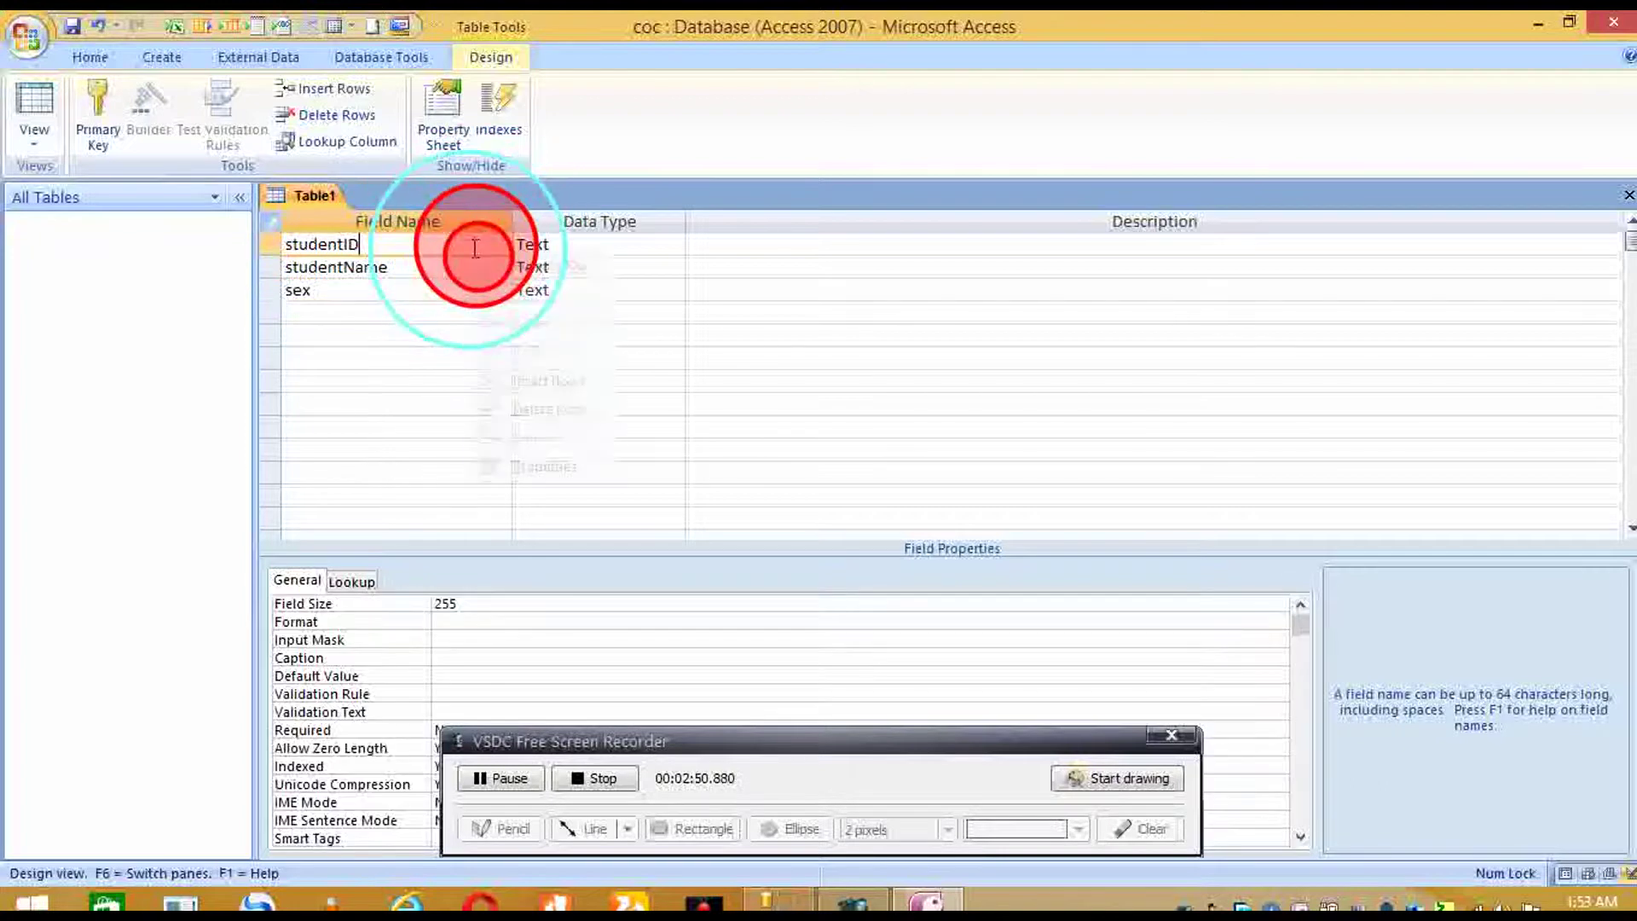
click(524, 264)
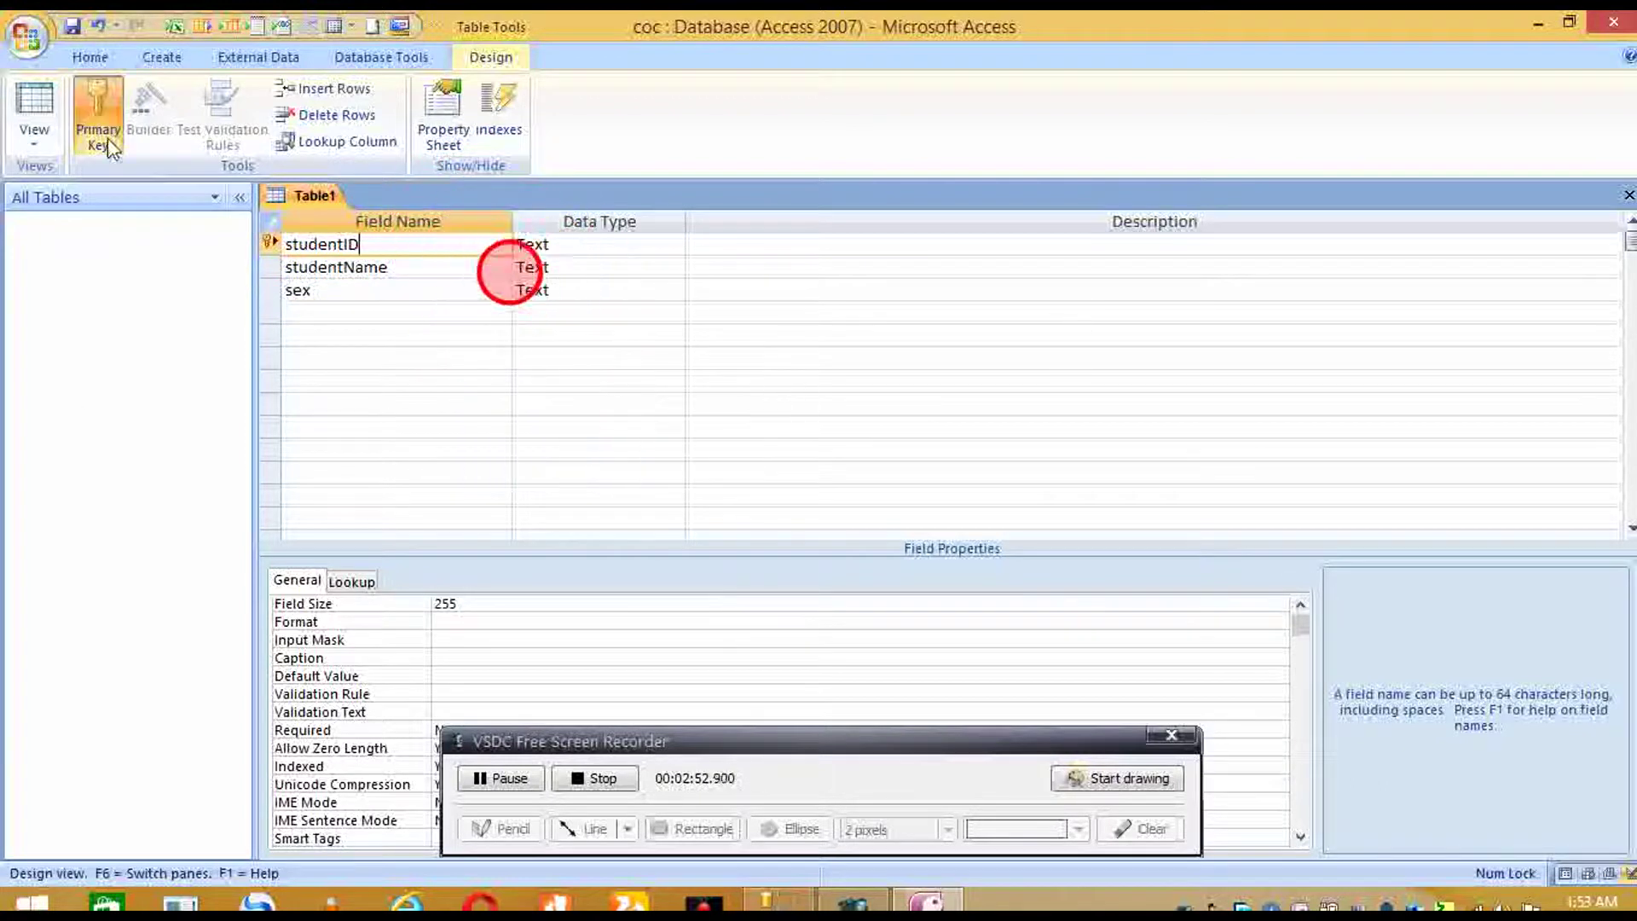
- Save the table design as student, close it, and select it in the navigation pane
right_click(300, 198)
click(322, 215)
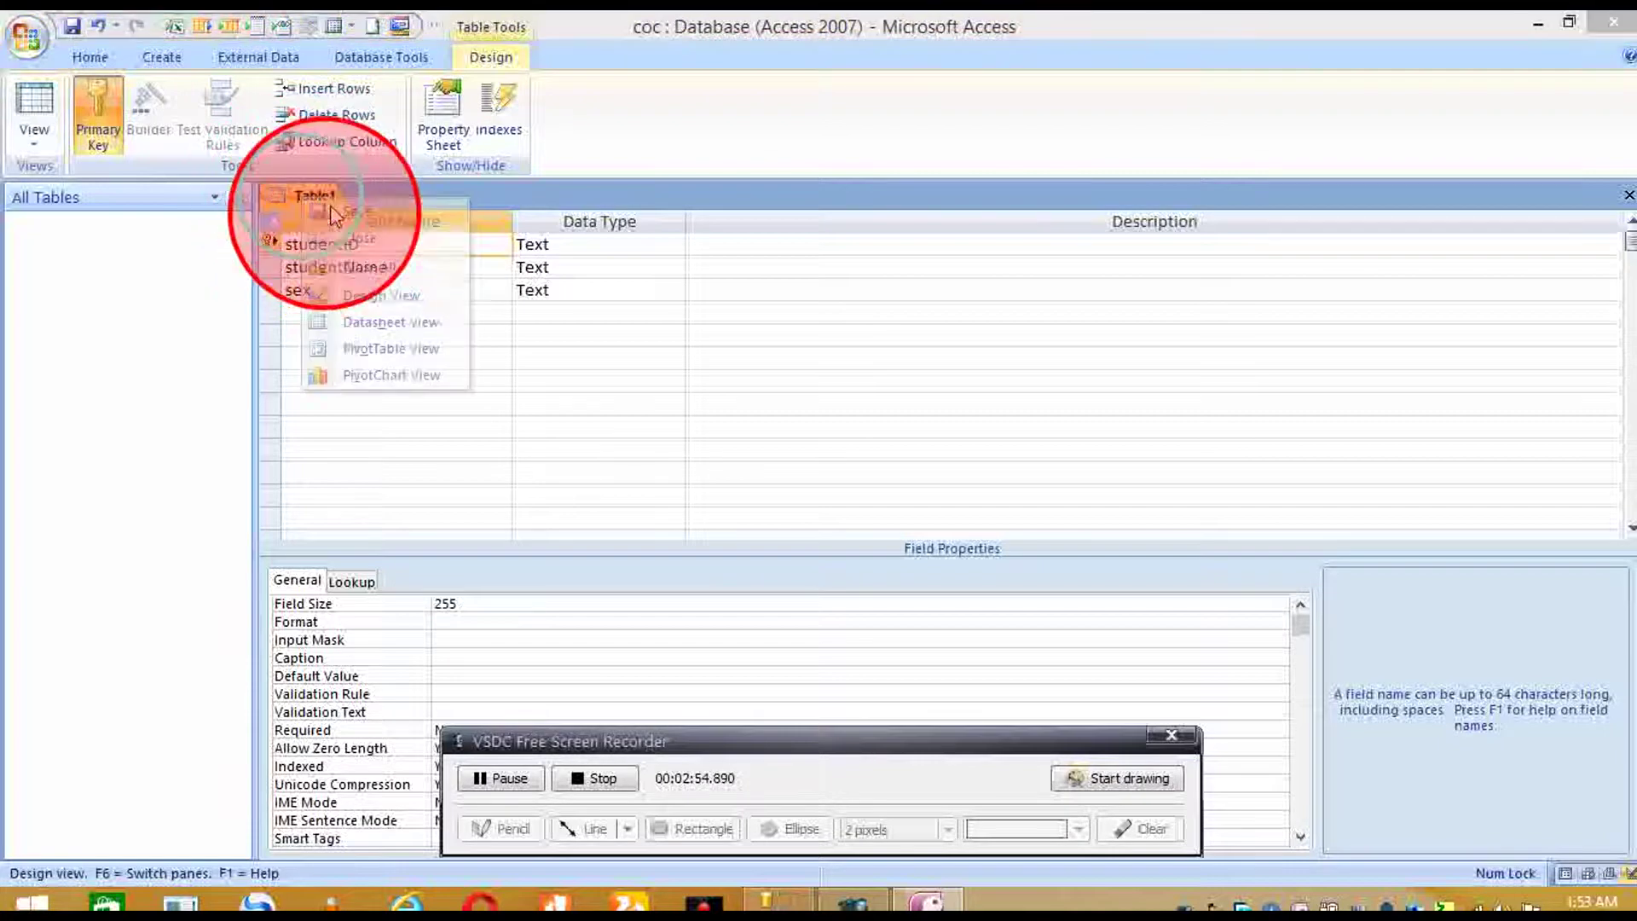
text(student)
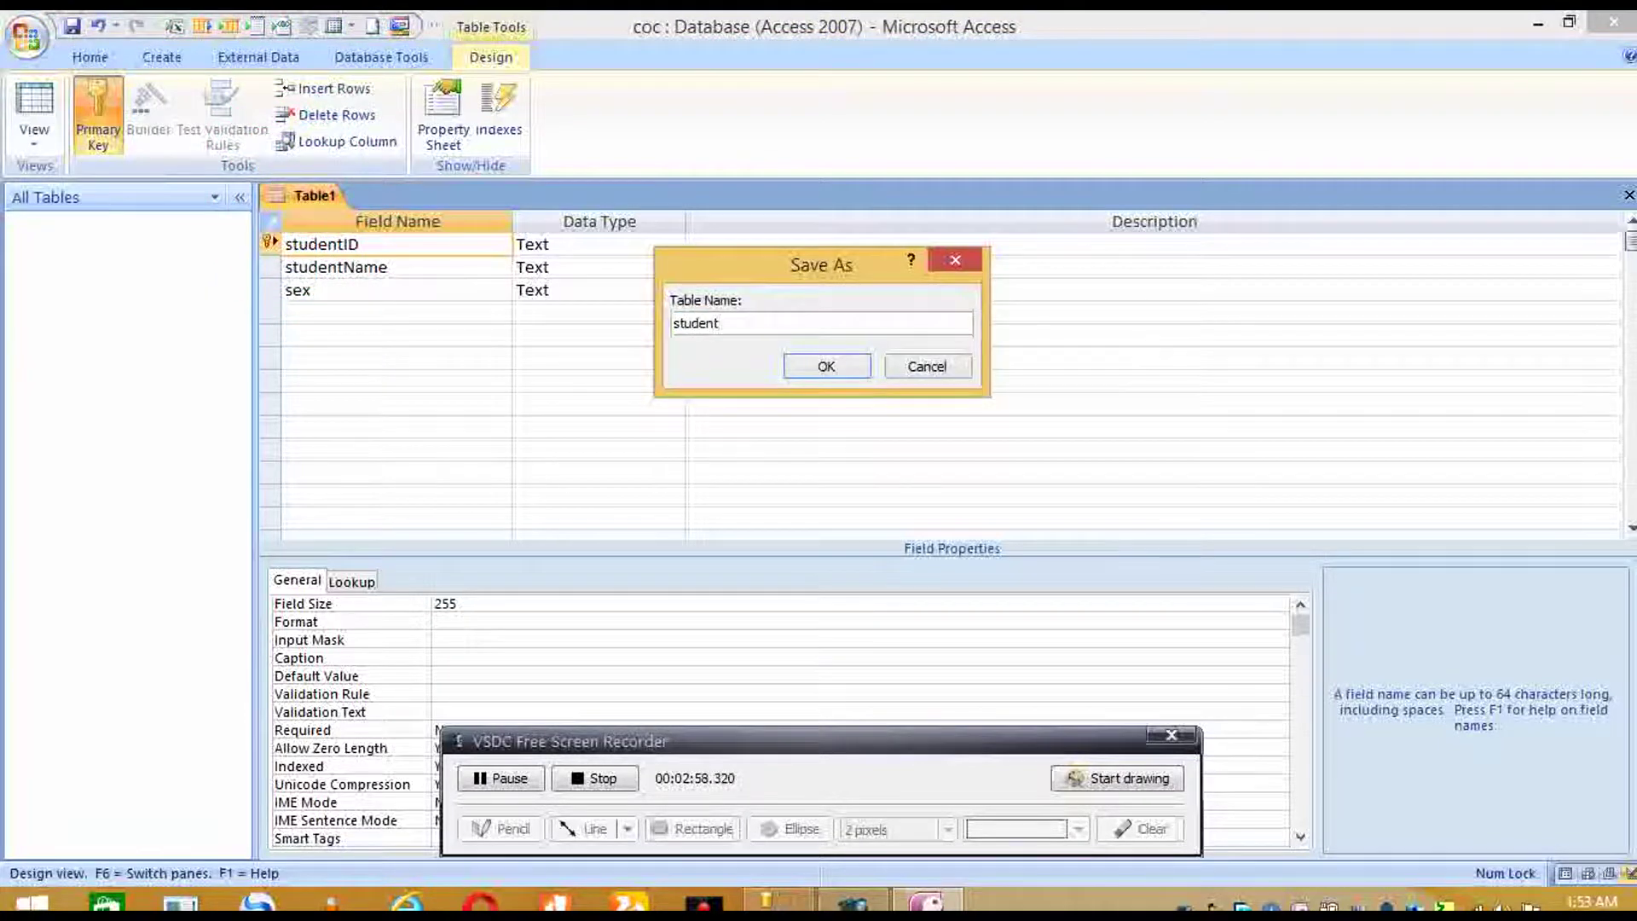
key(Return)
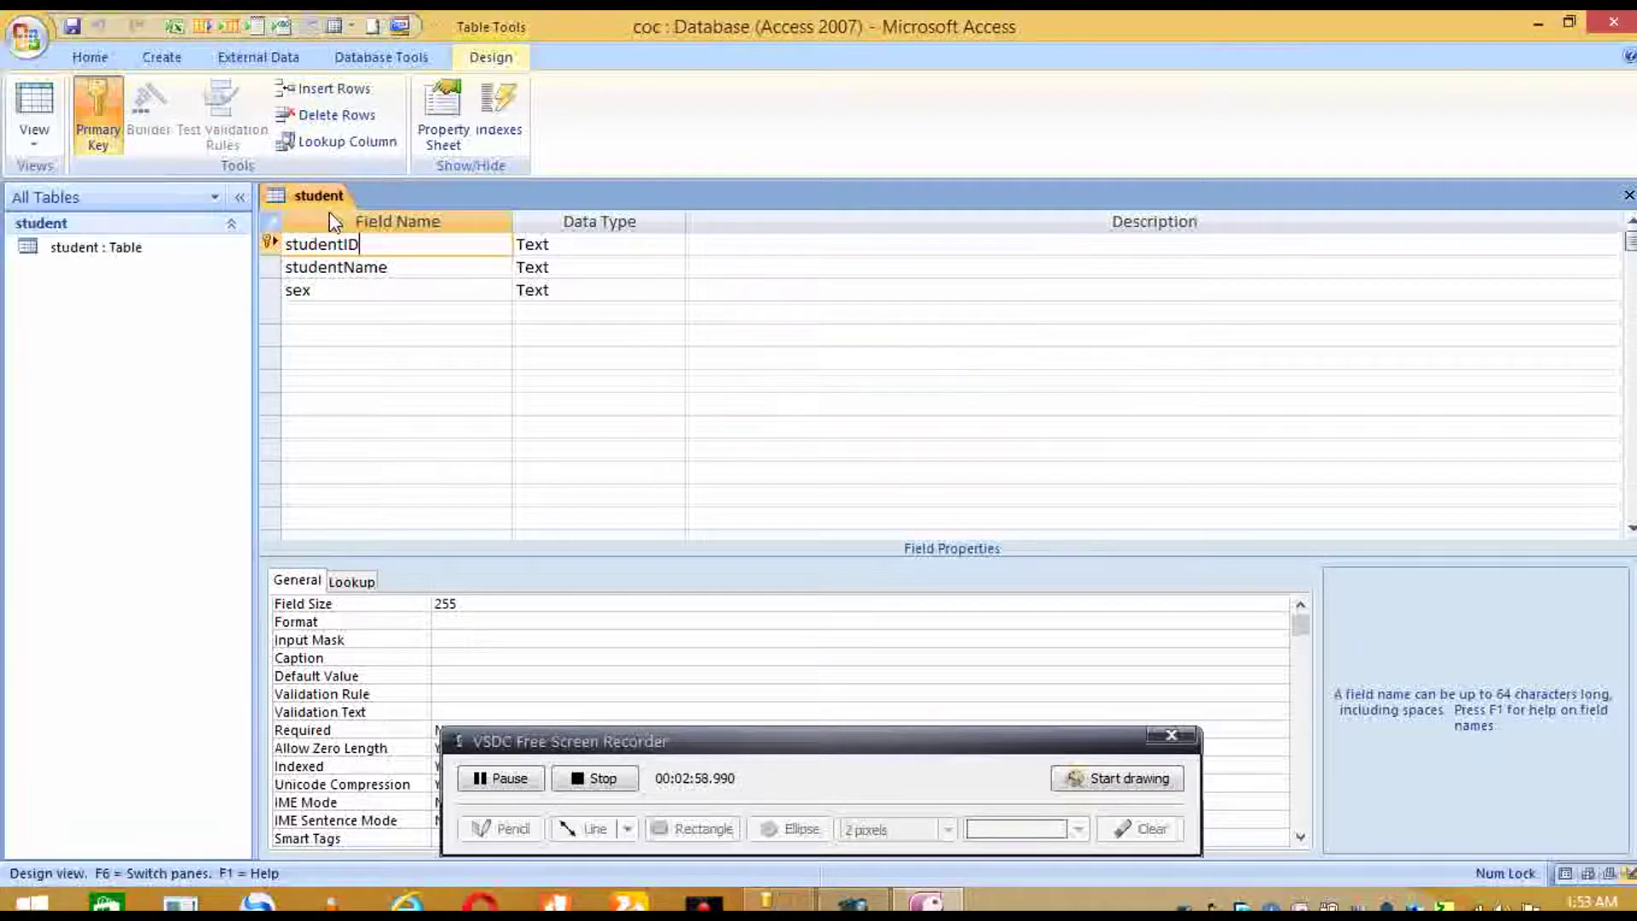
right_click(327, 208)
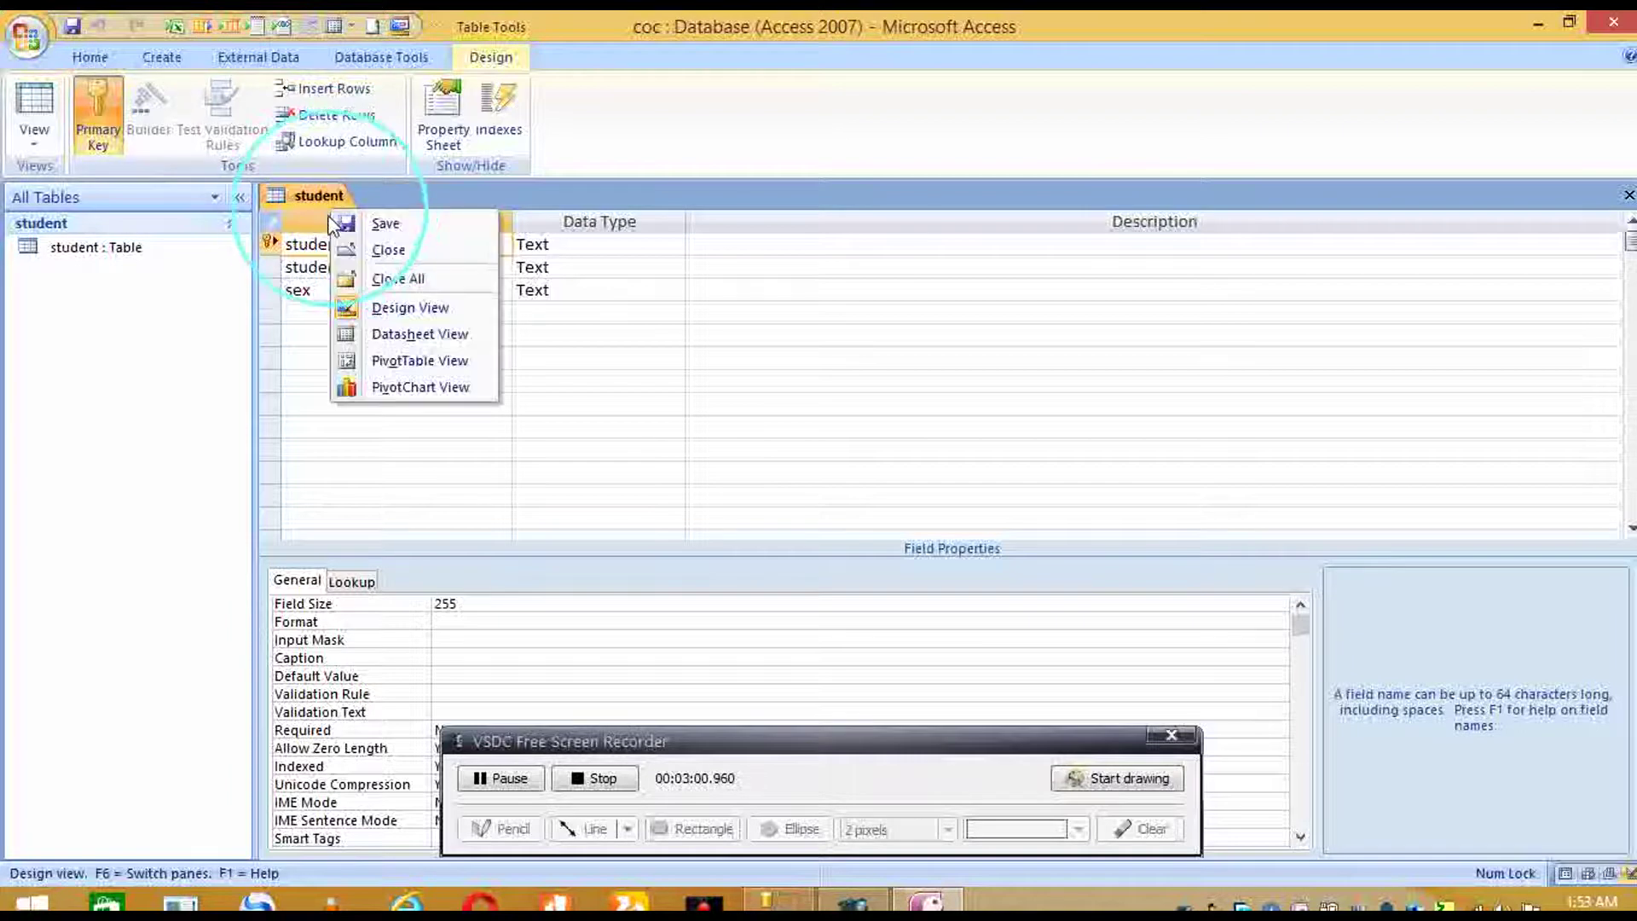
click(379, 260)
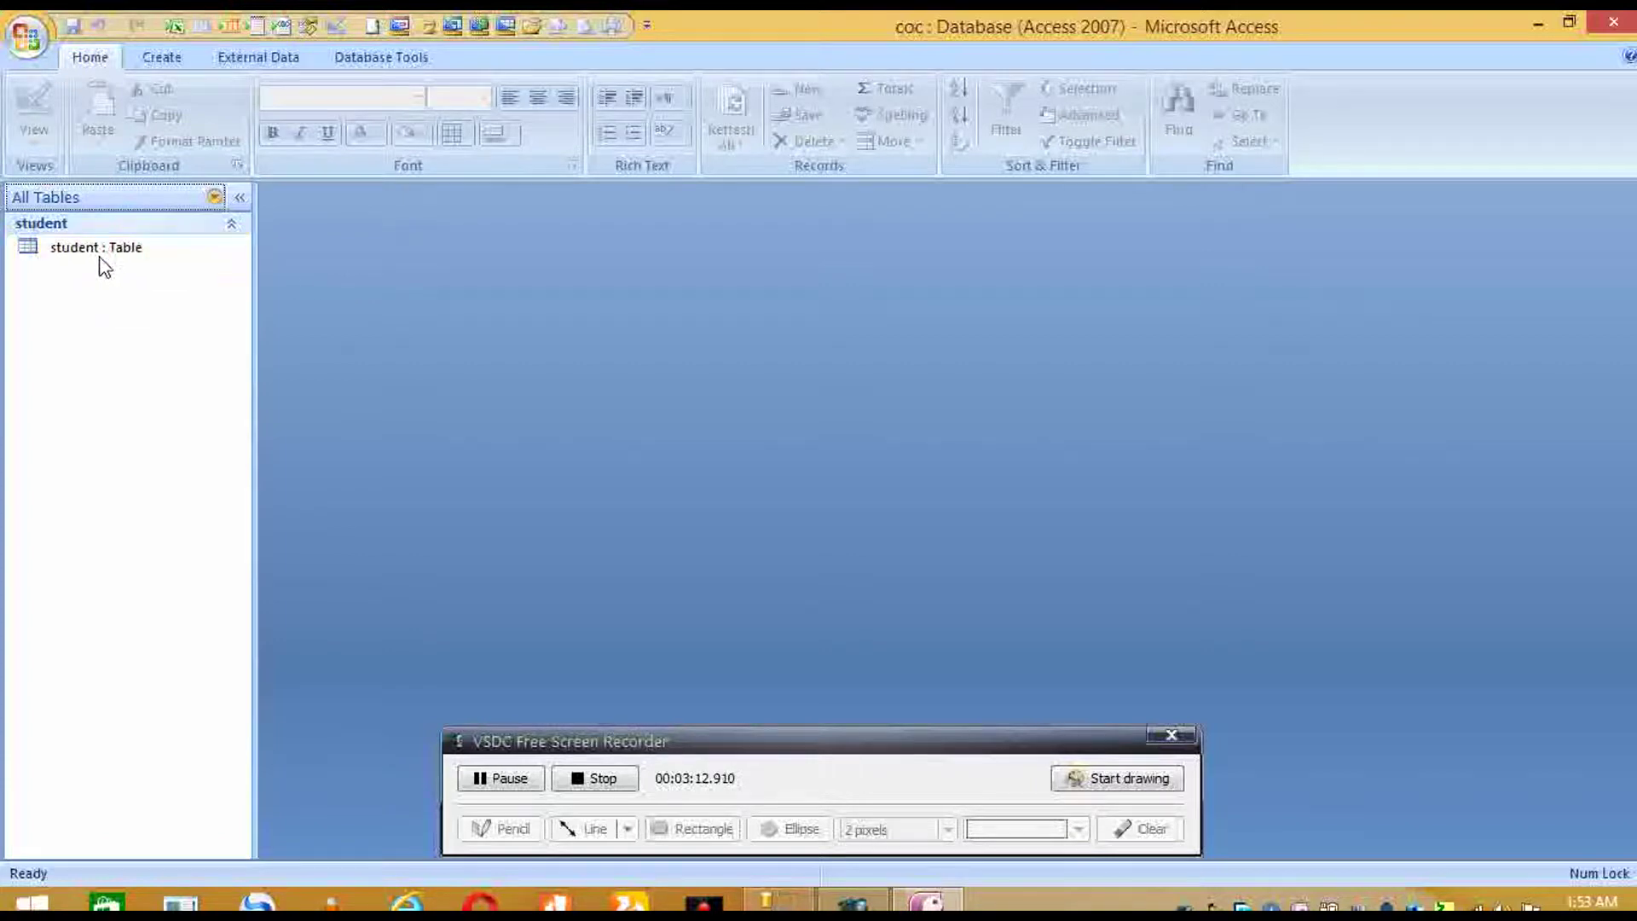
click(143, 246)
- Open the student table in Datasheet View from the navigation pane's student group
click(160, 225)
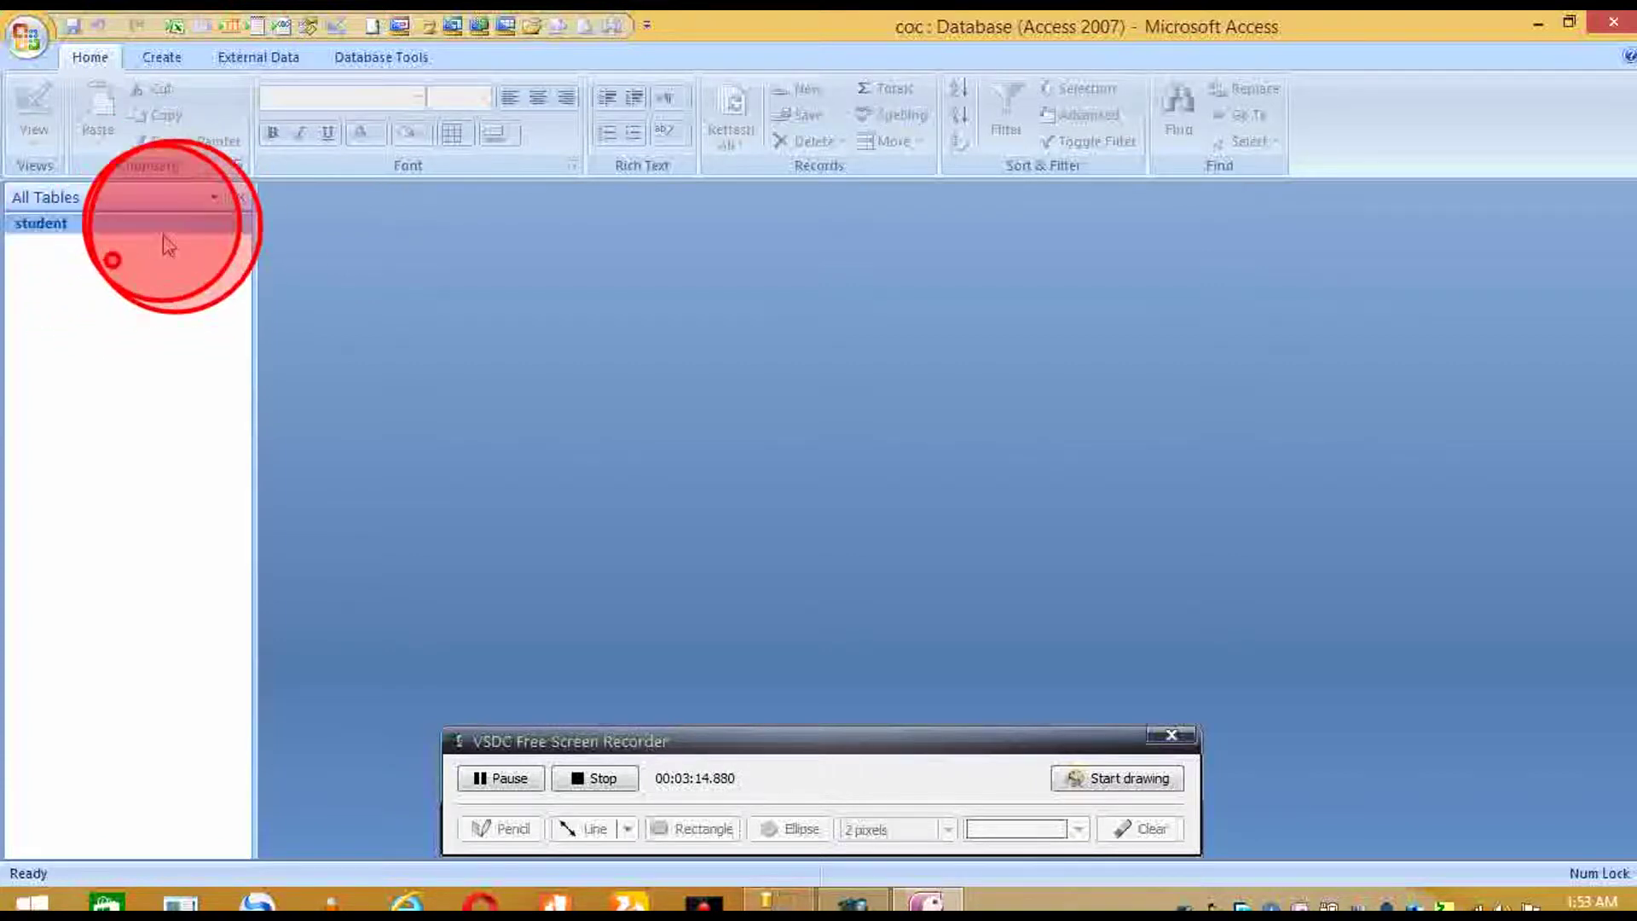
click(162, 225)
click(139, 239)
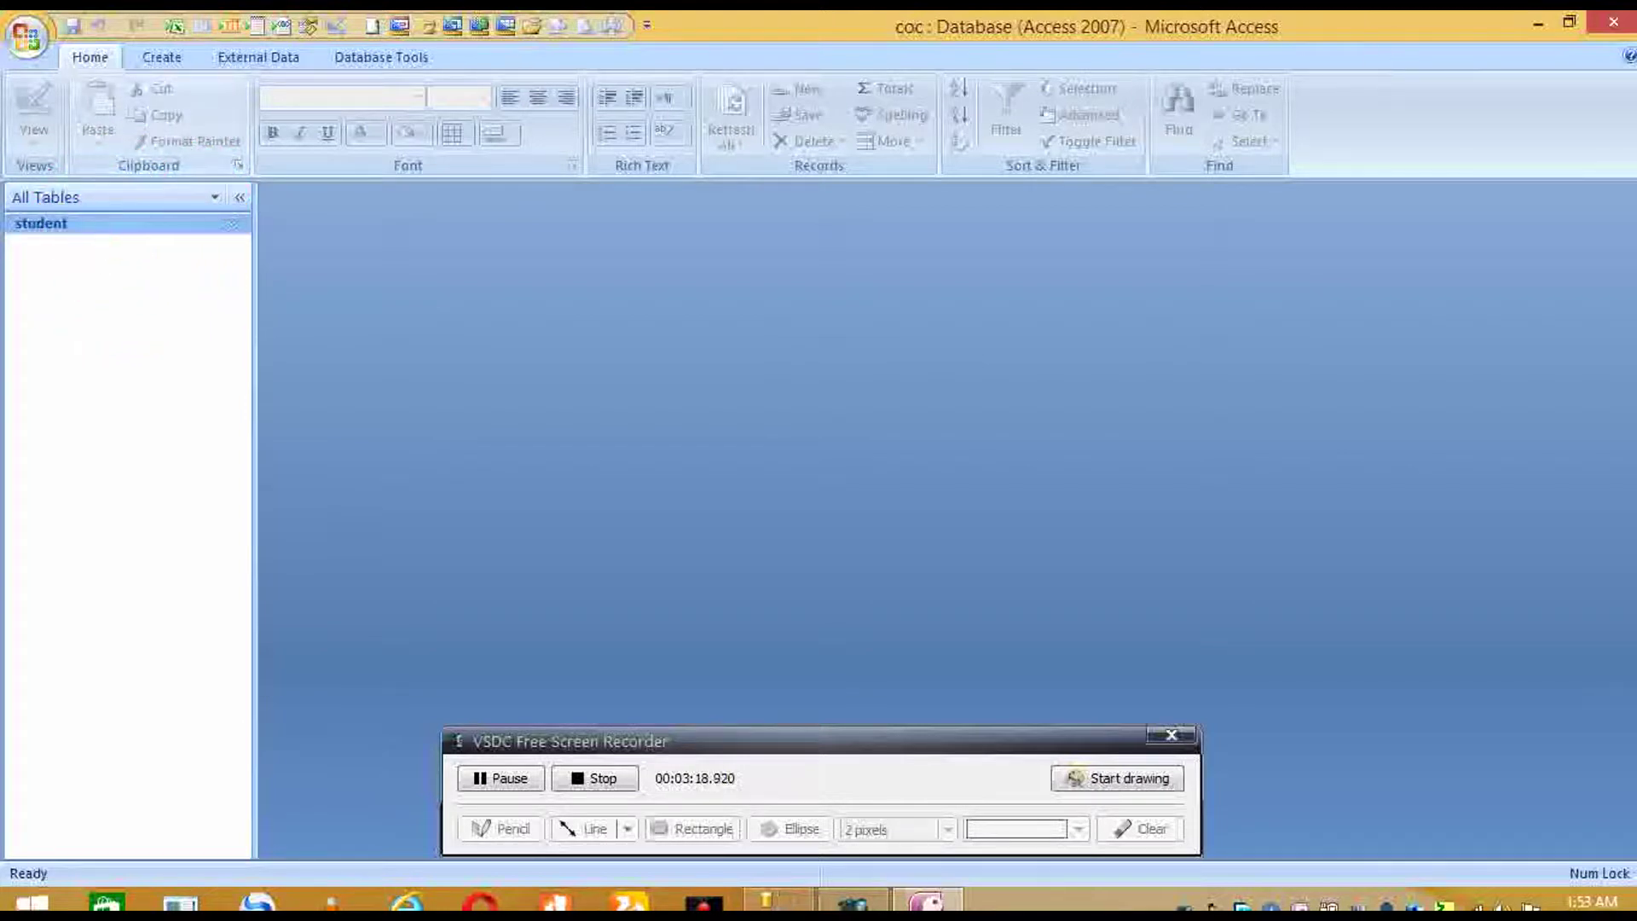
click(168, 263)
click(175, 223)
click(170, 260)
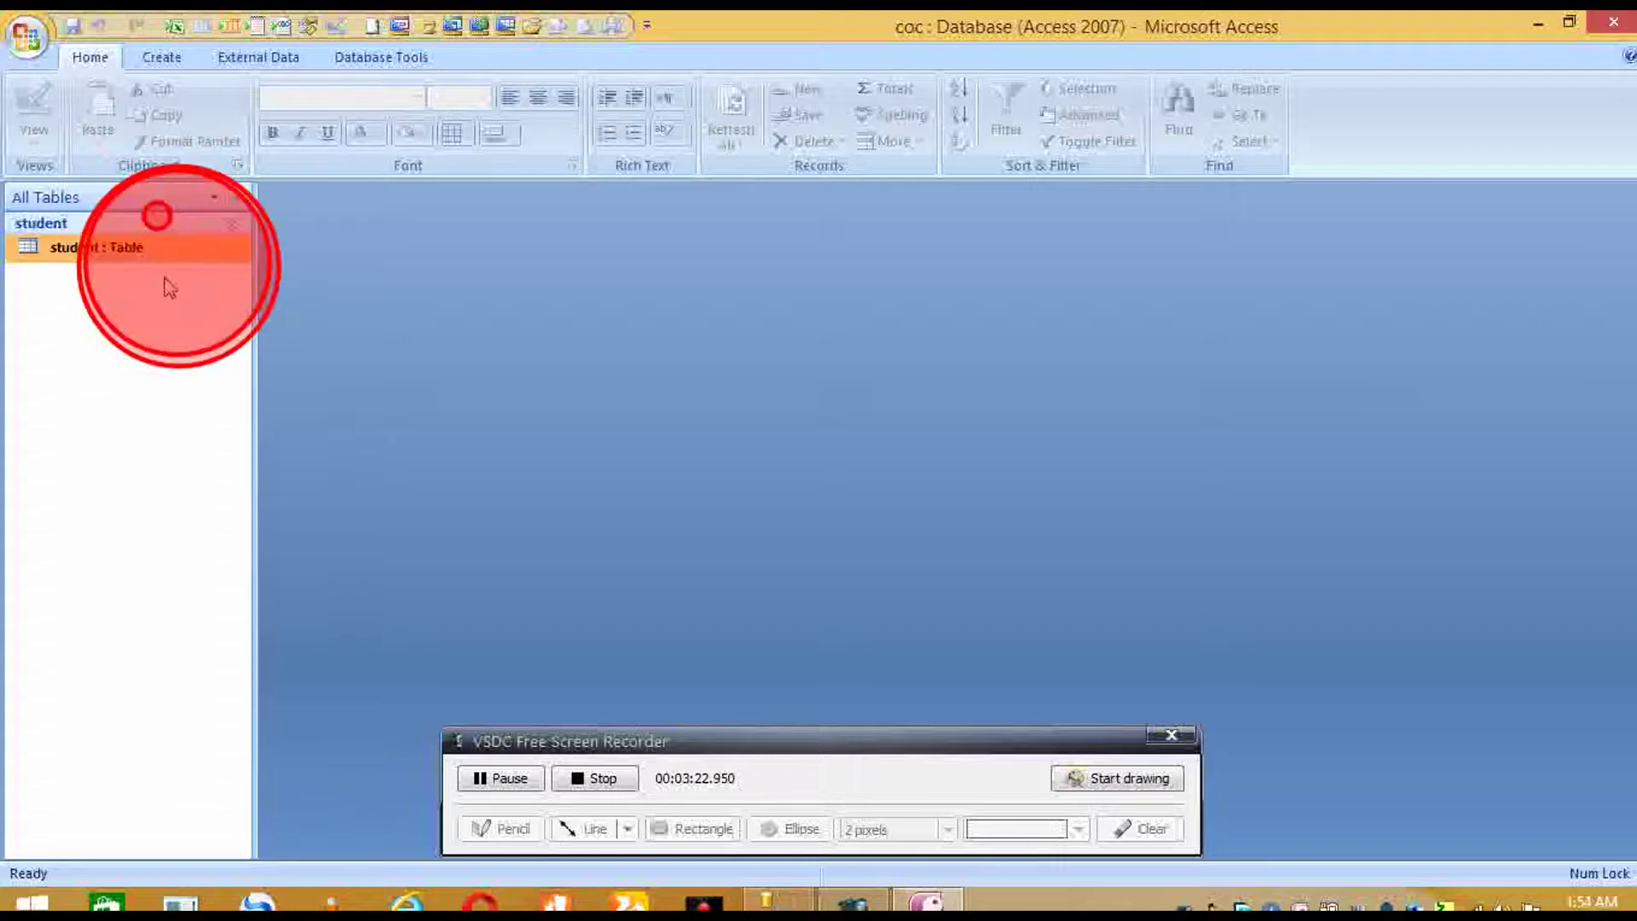
double_click(146, 248)
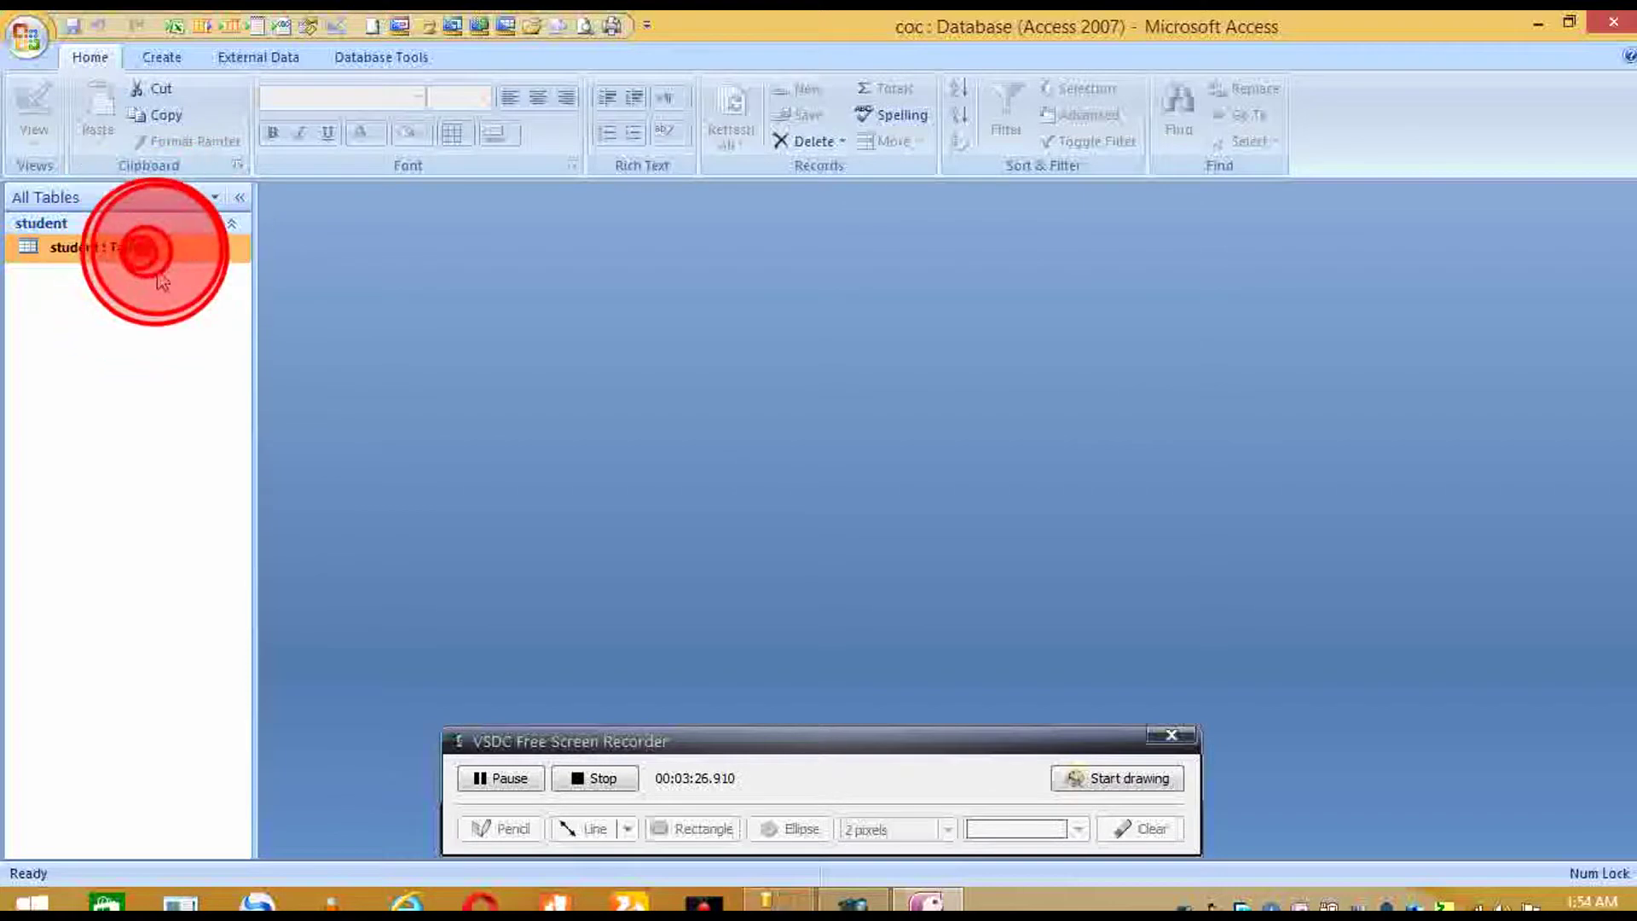
right_click(152, 251)
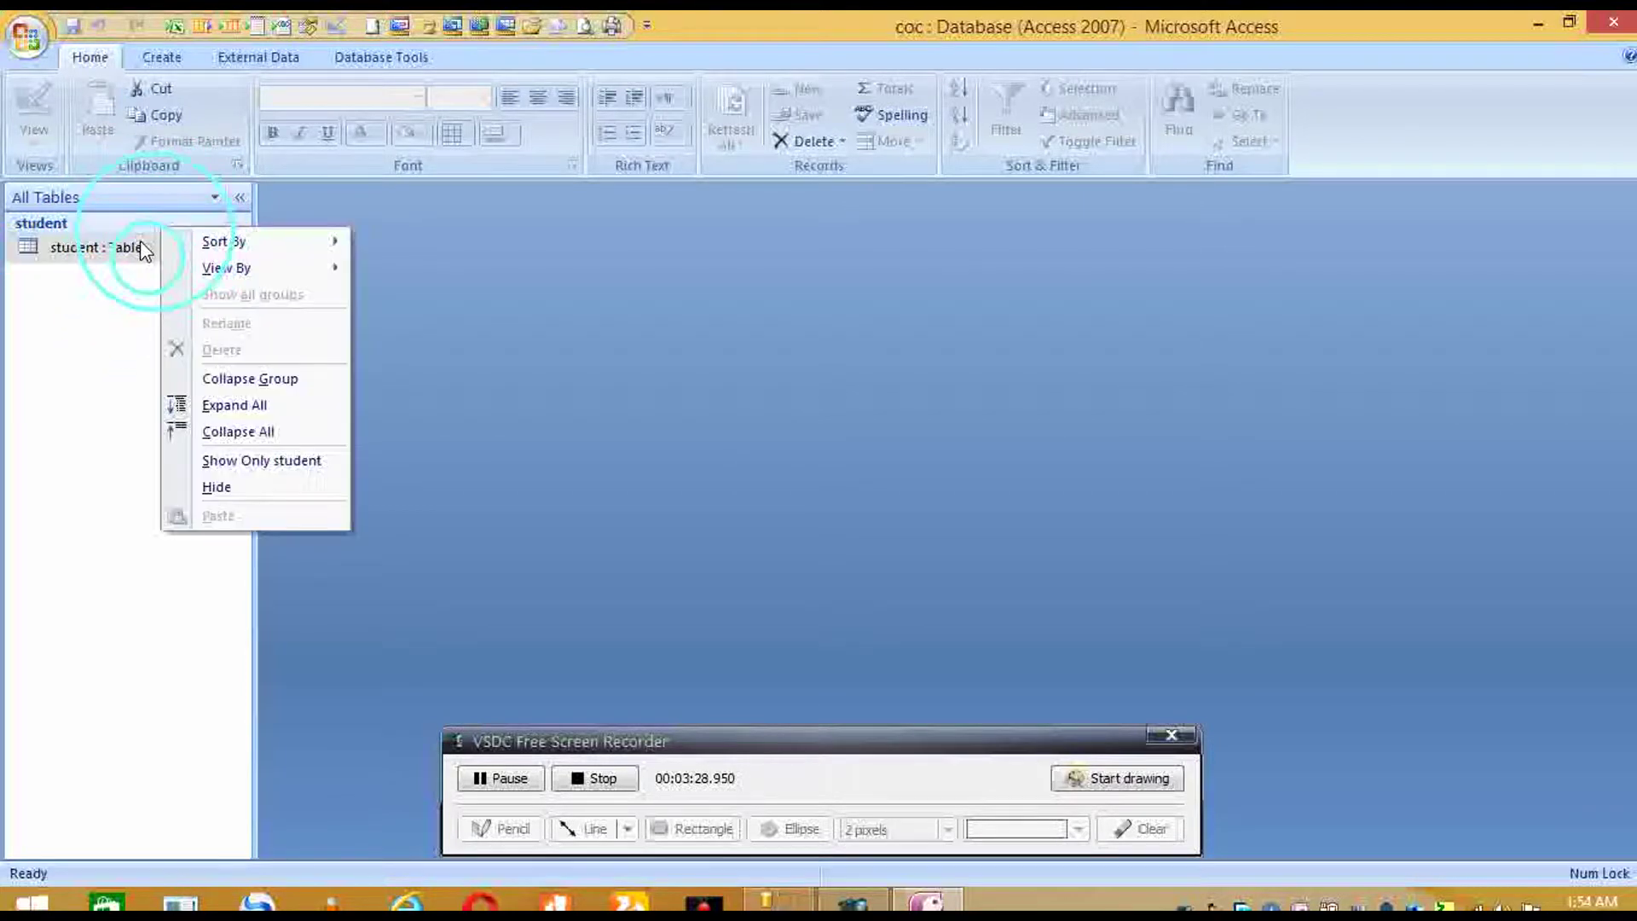
key(Escape)
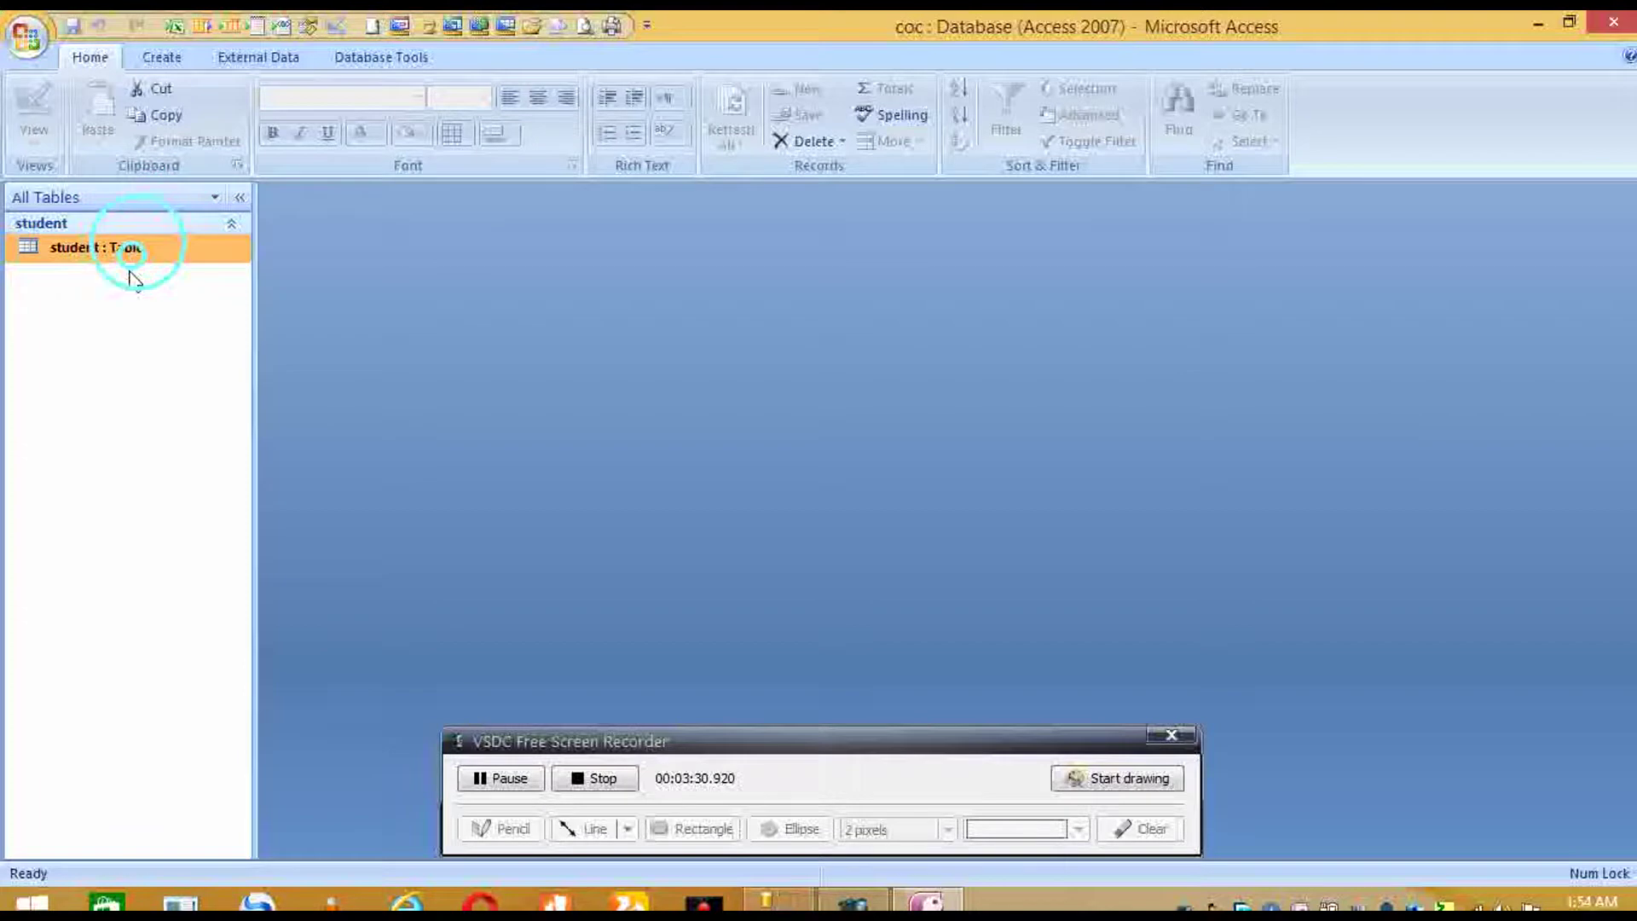
right_click(136, 275)
click(129, 277)
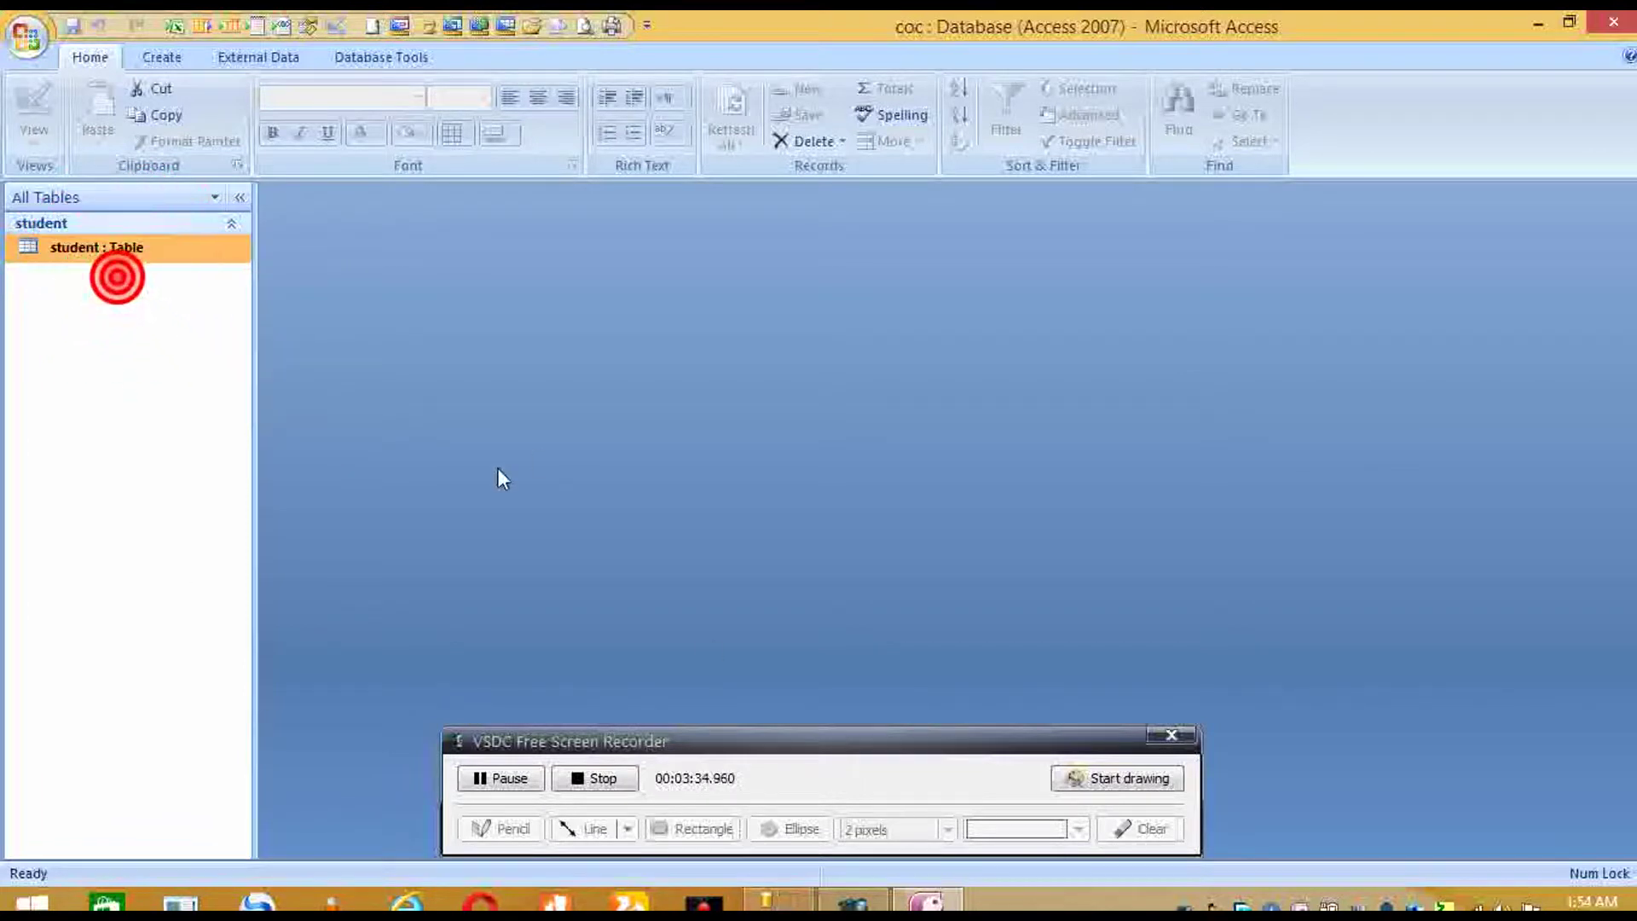
click(545, 793)
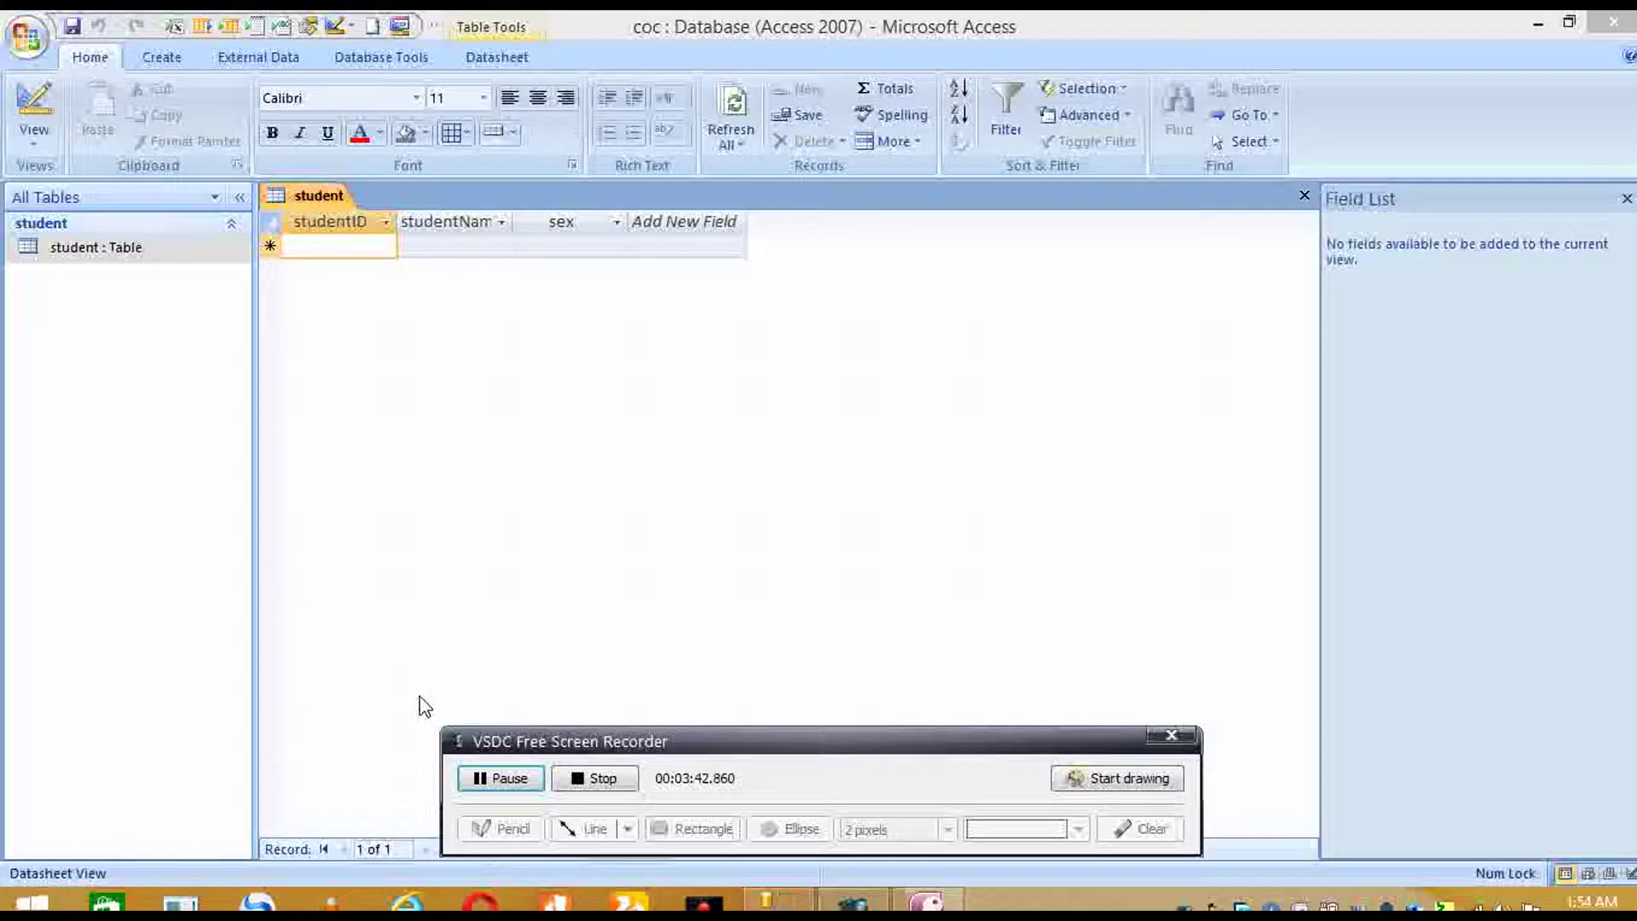
- Enter studentID values 1, 2, 3, 4 and 5 as five new records
click(359, 277)
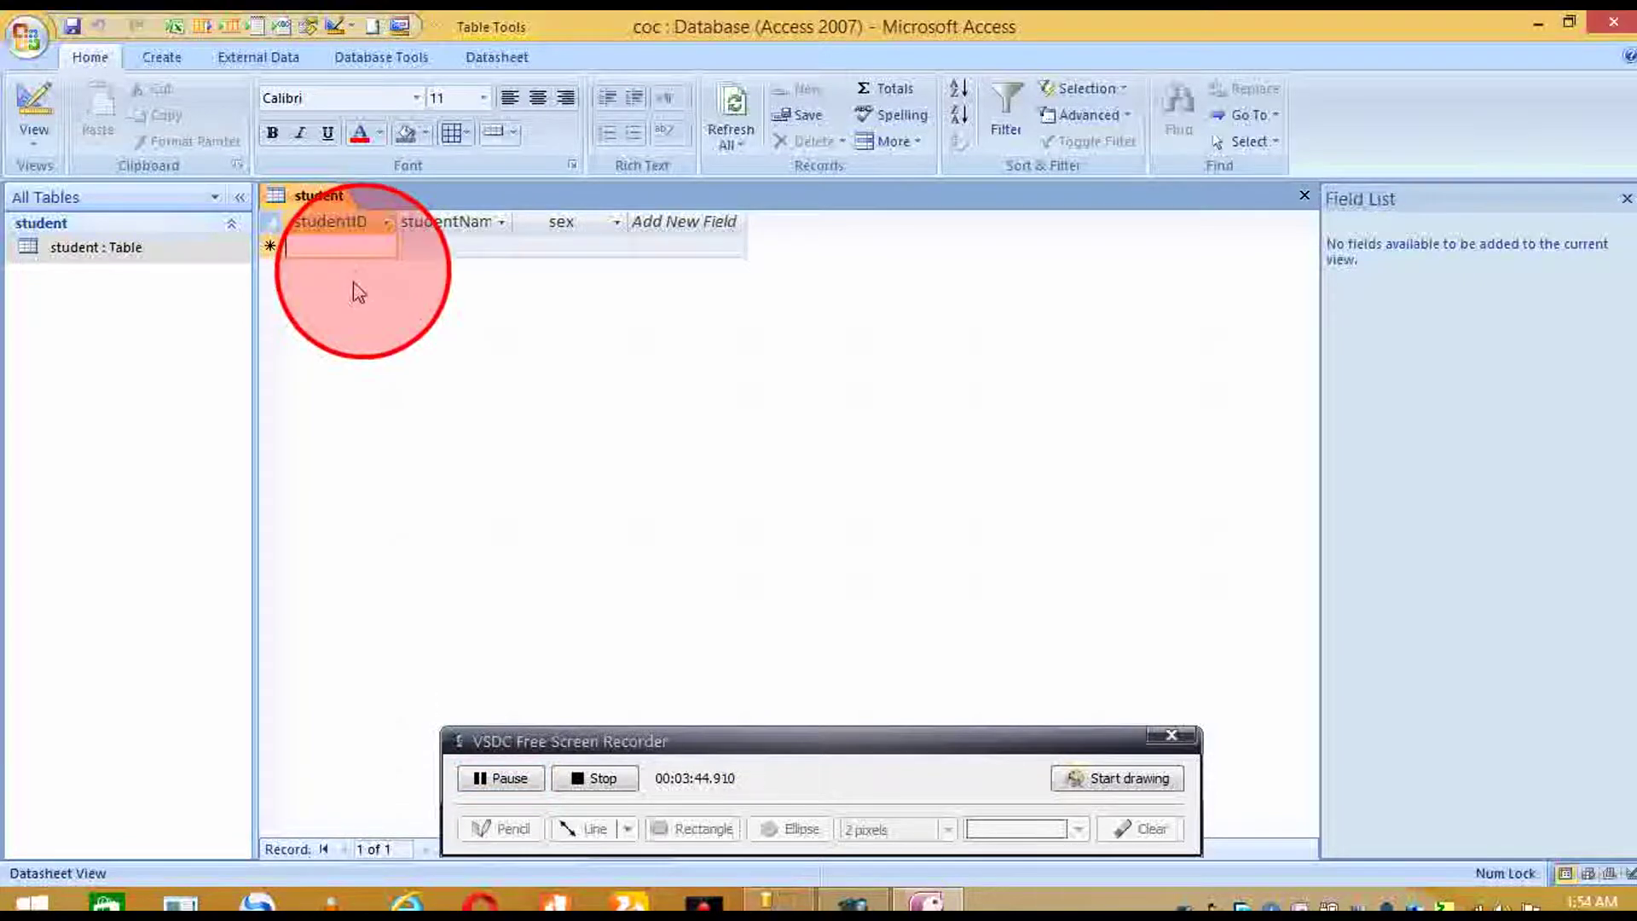
text(1)
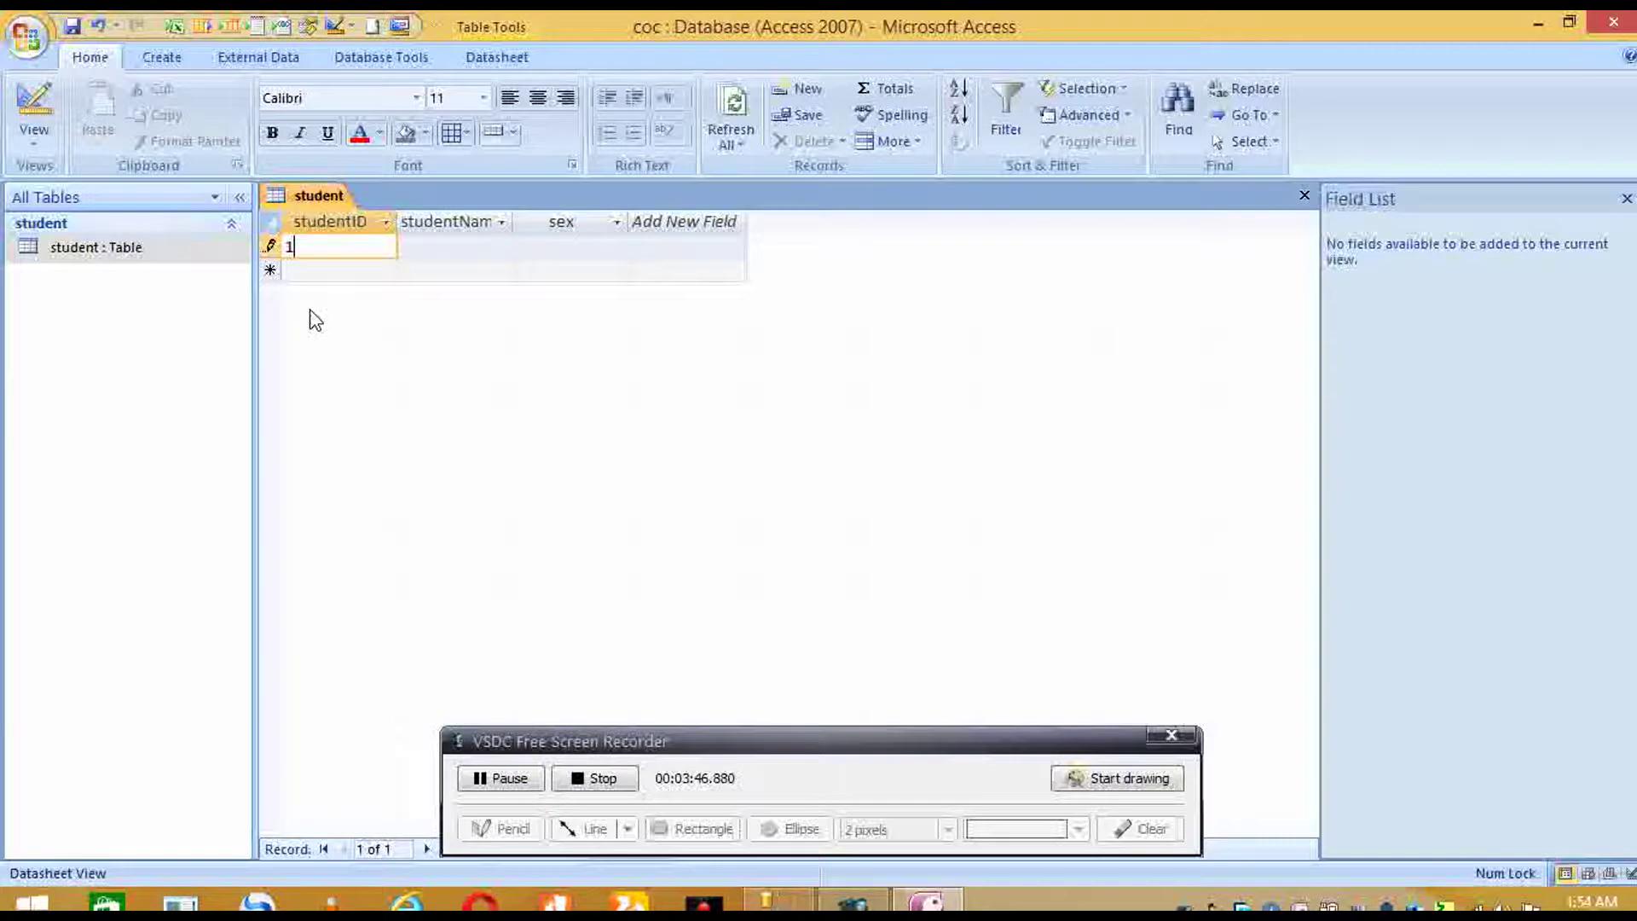
key(Down)
text(2)
key(Down)
text(3)
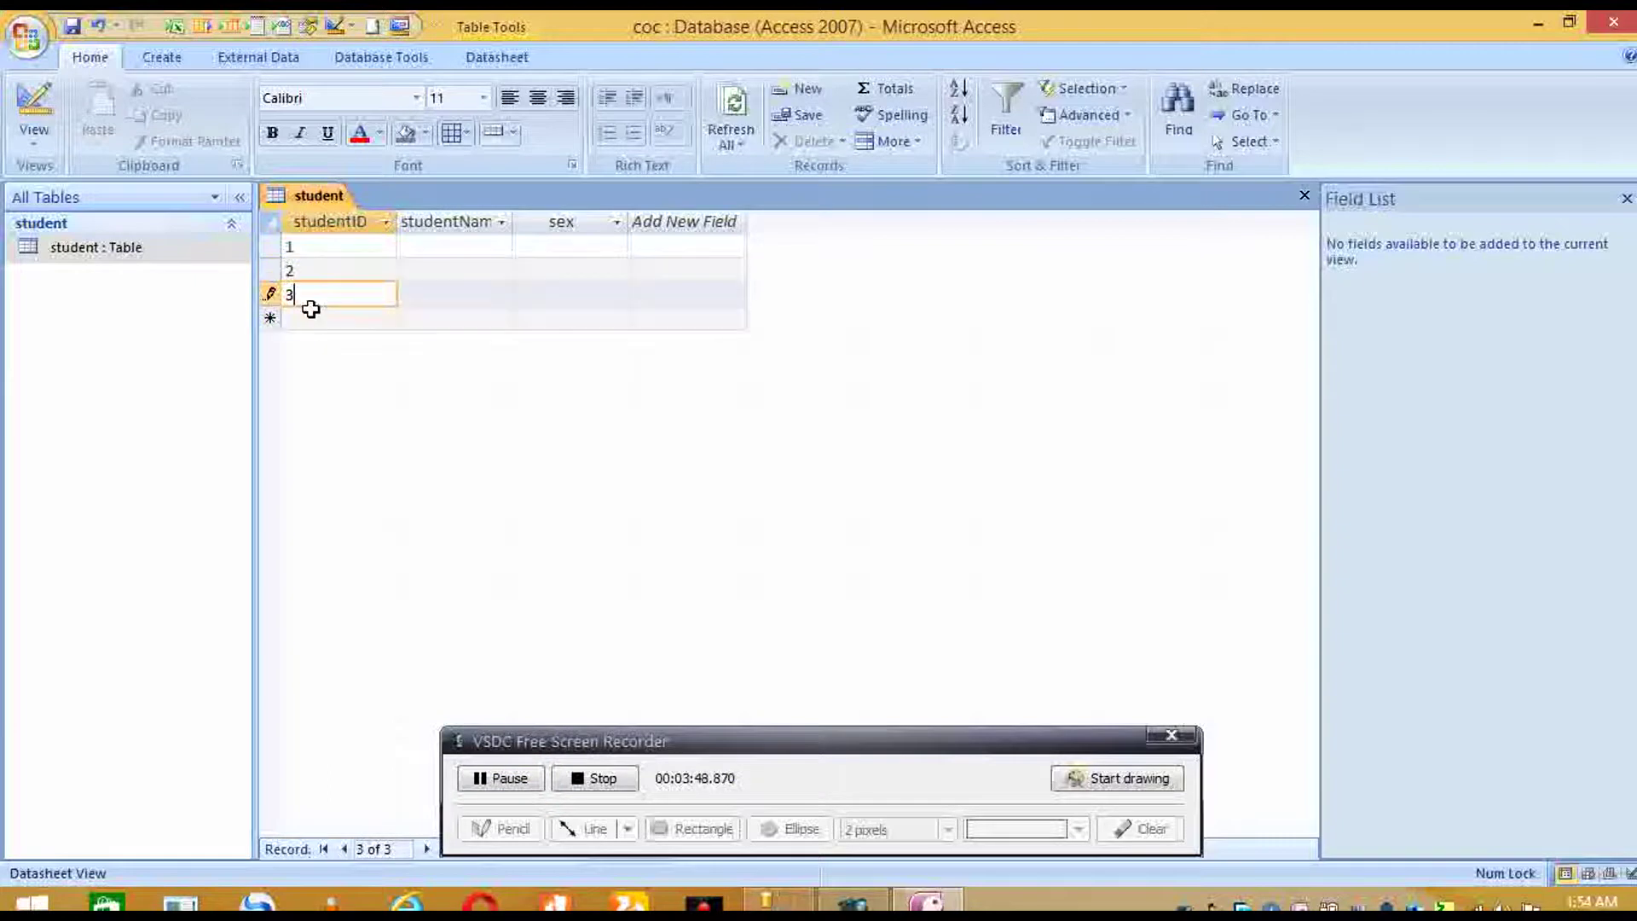
key(Down)
text(4)
key(Down)
text(5)
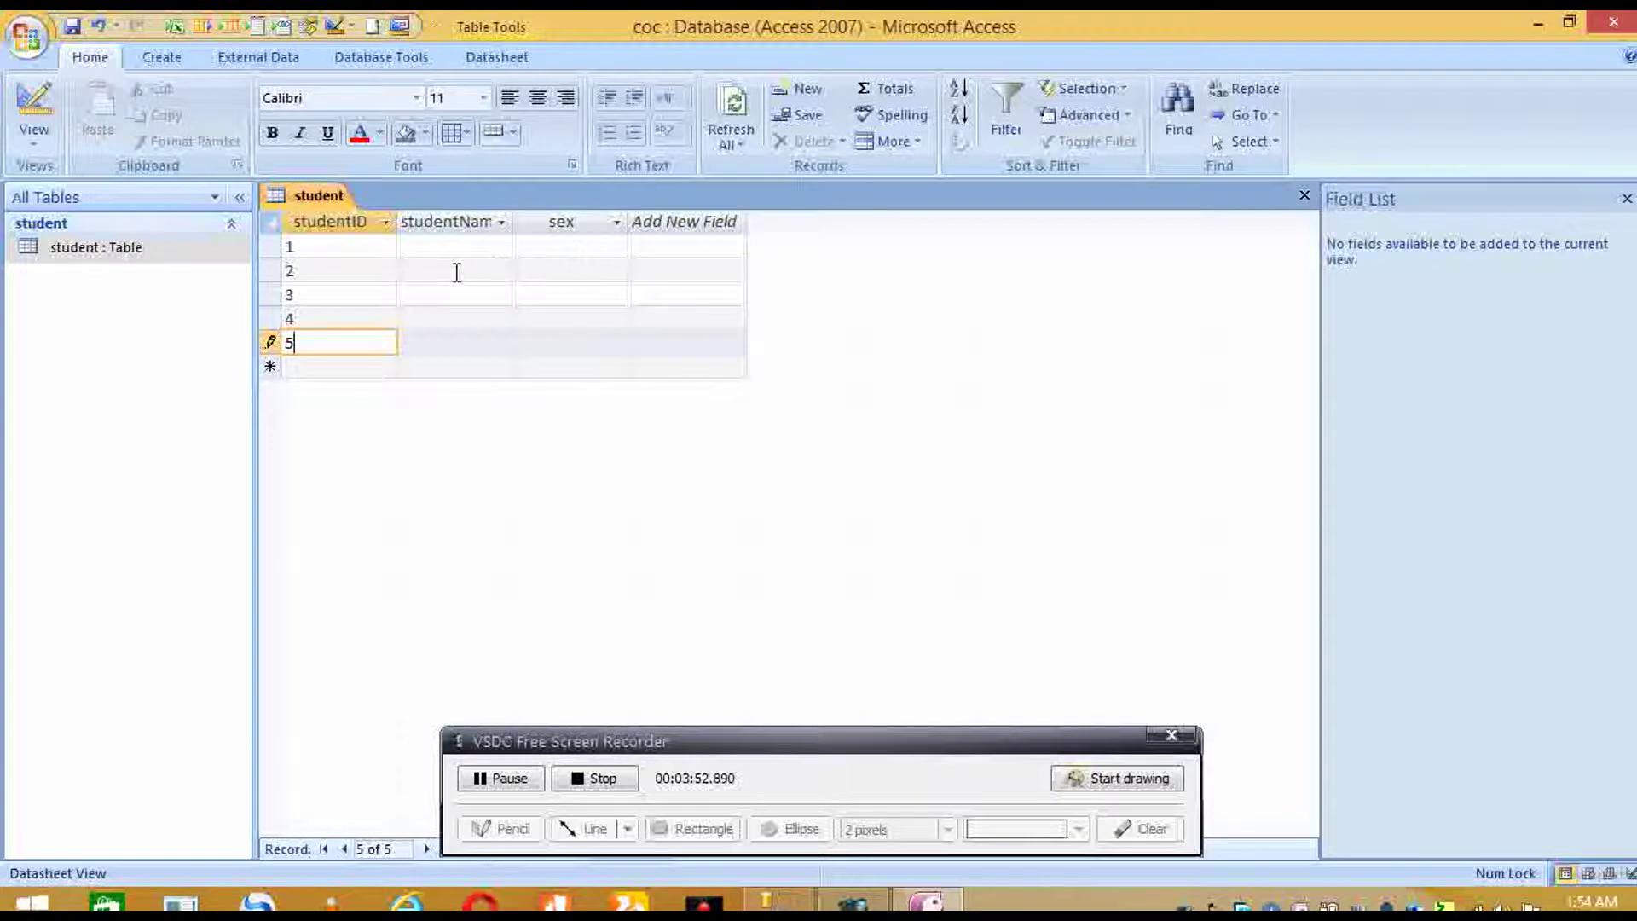
click(431, 243)
key(Down)
key(Up)
text(abebe)
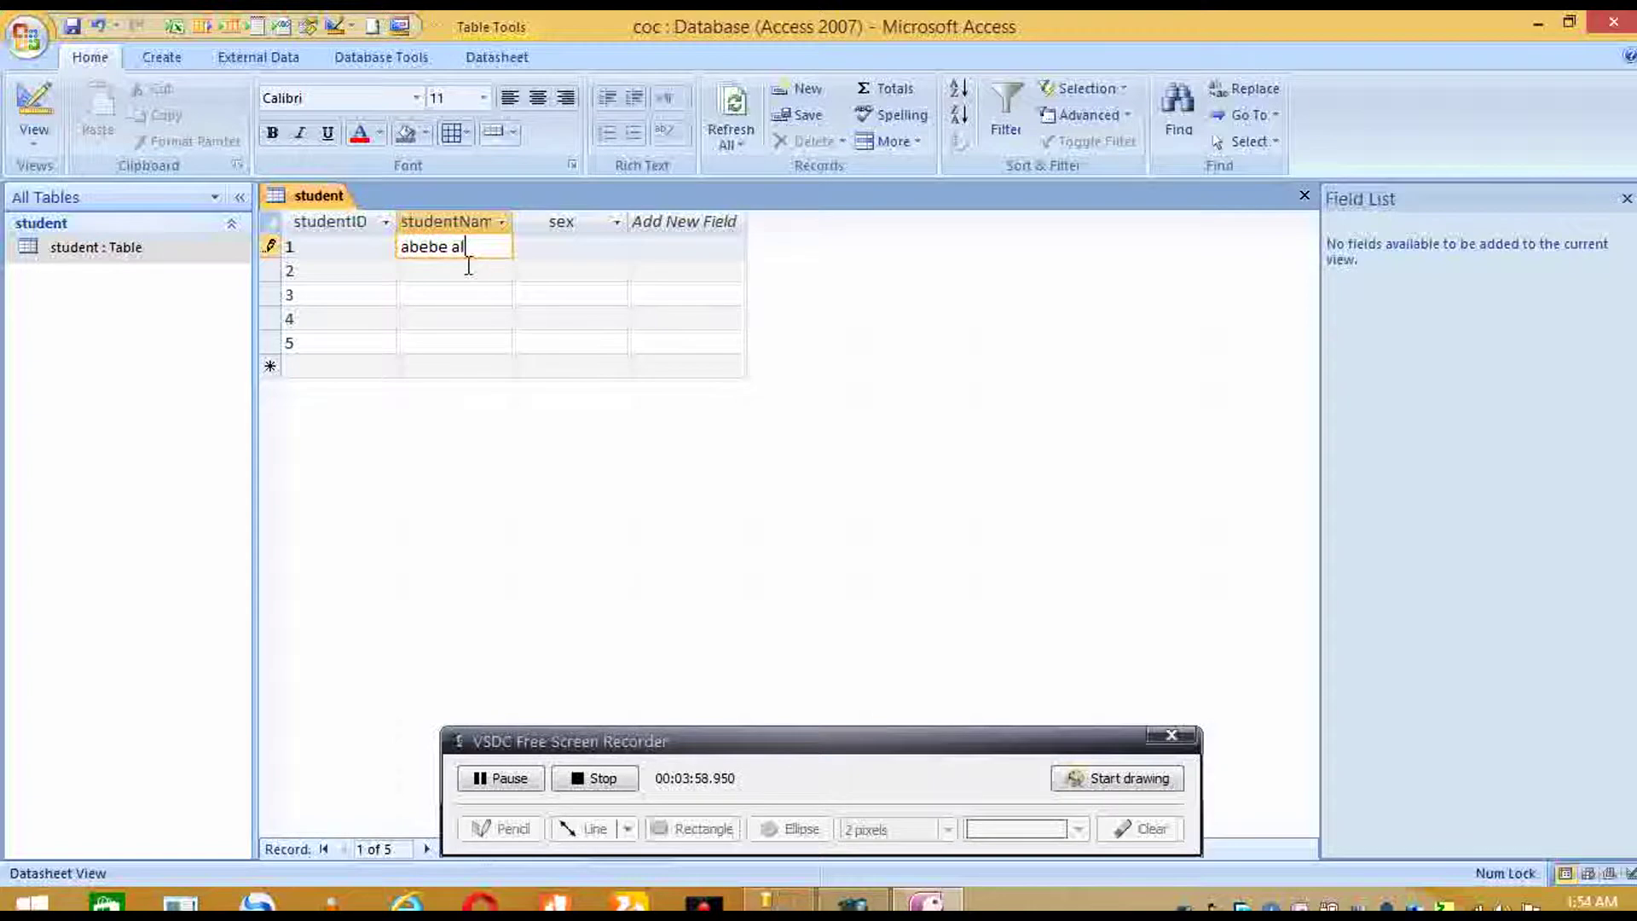
key(Down)
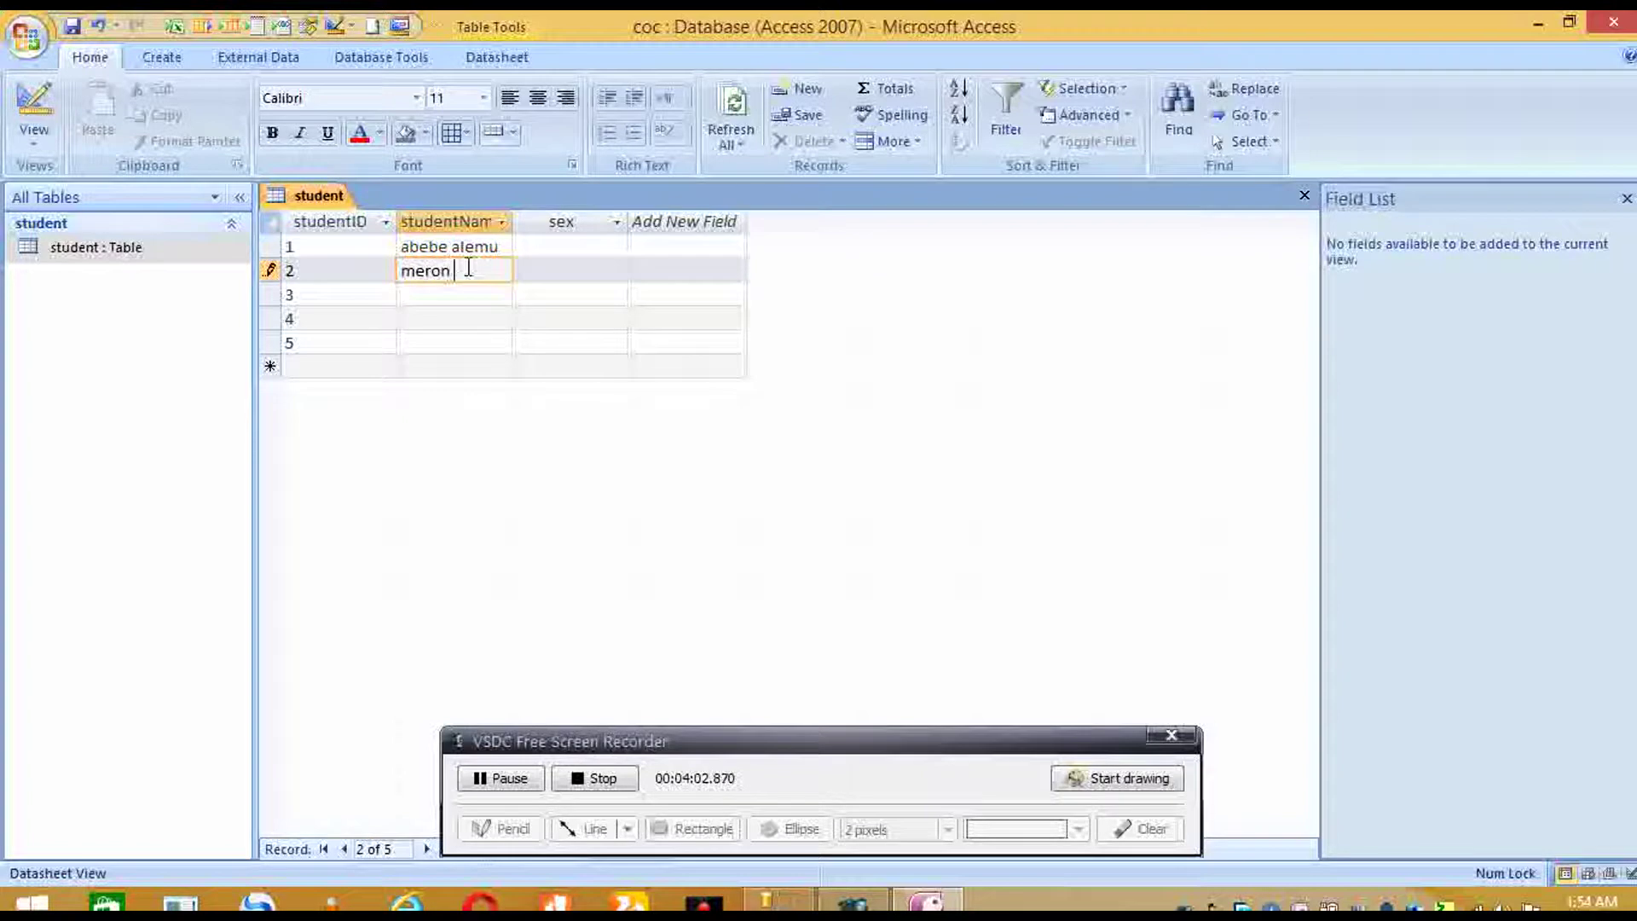
key(Down)
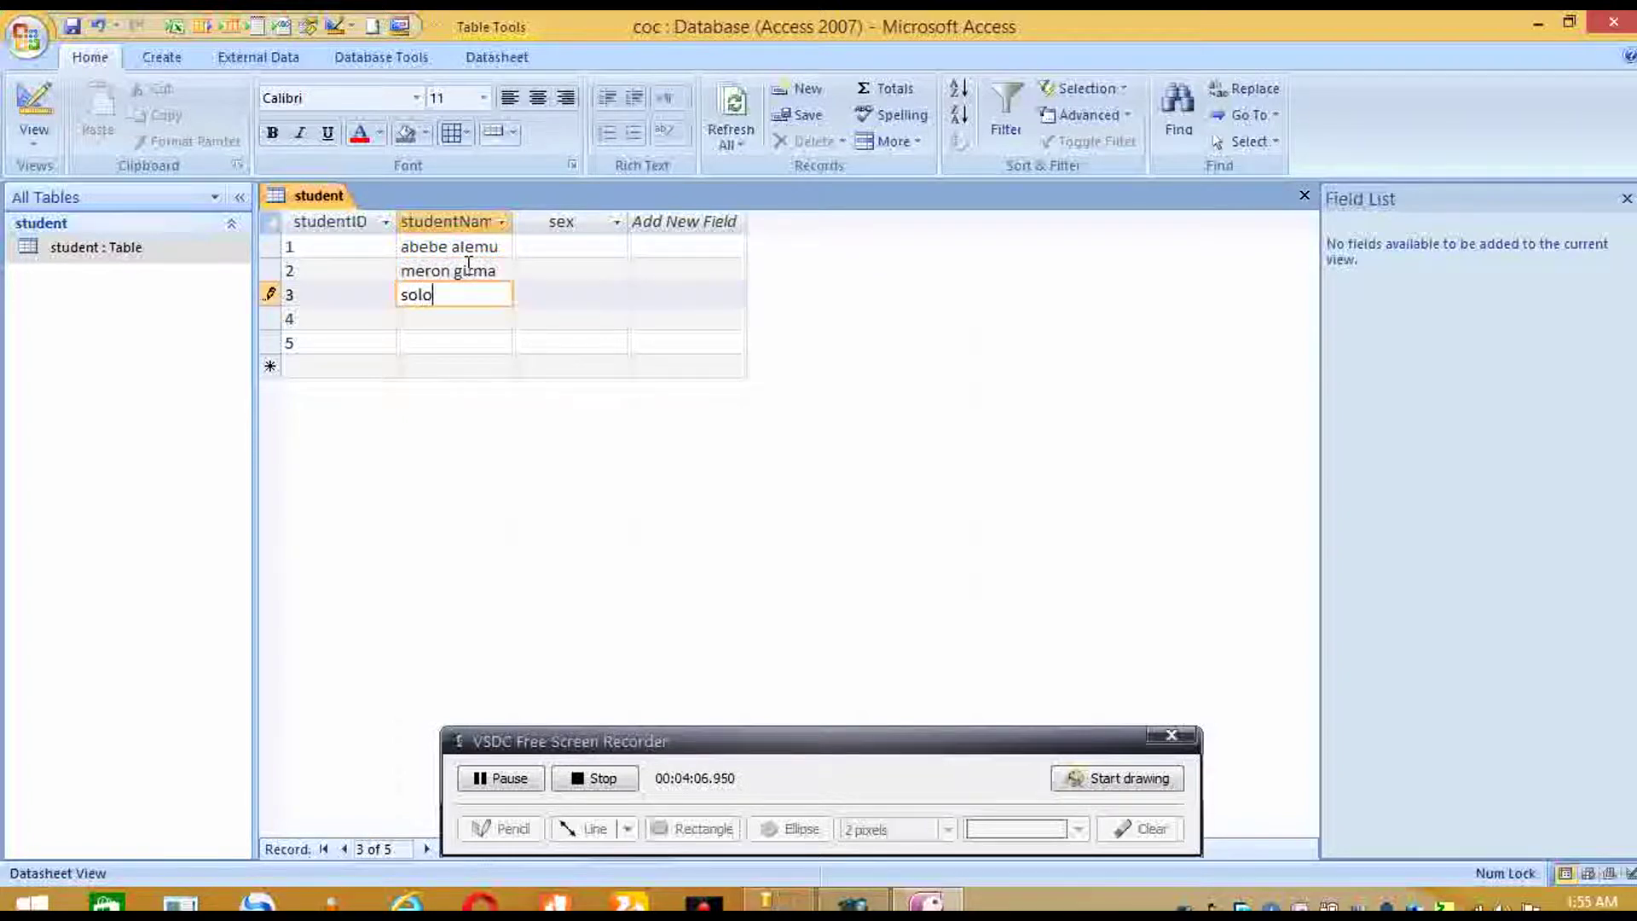
key(Down)
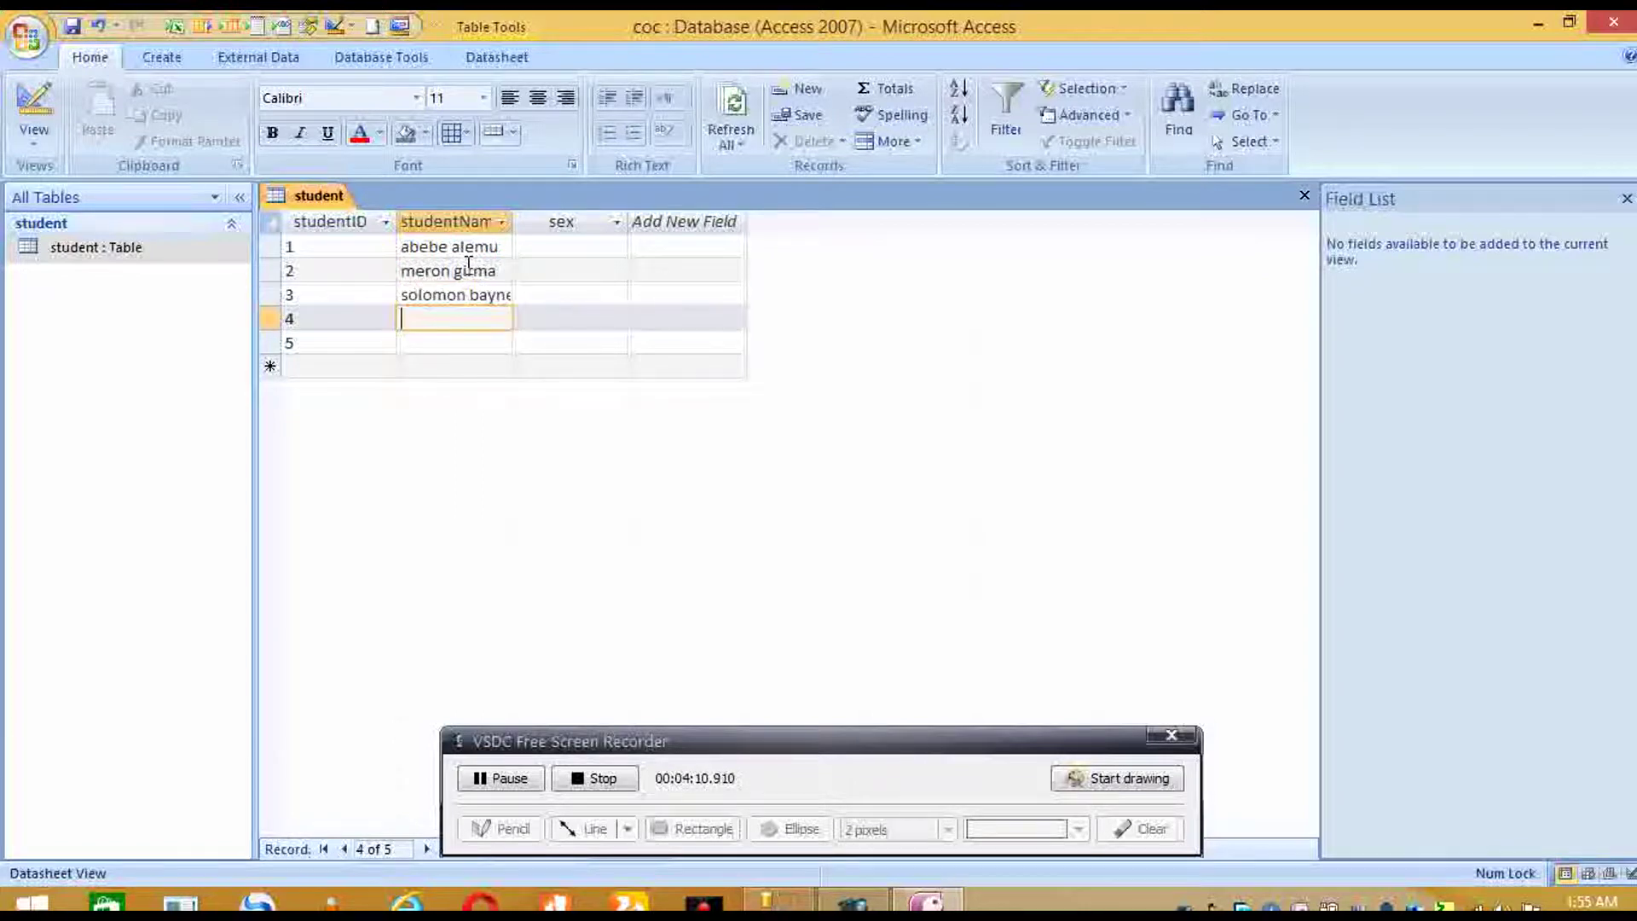
key(Down)
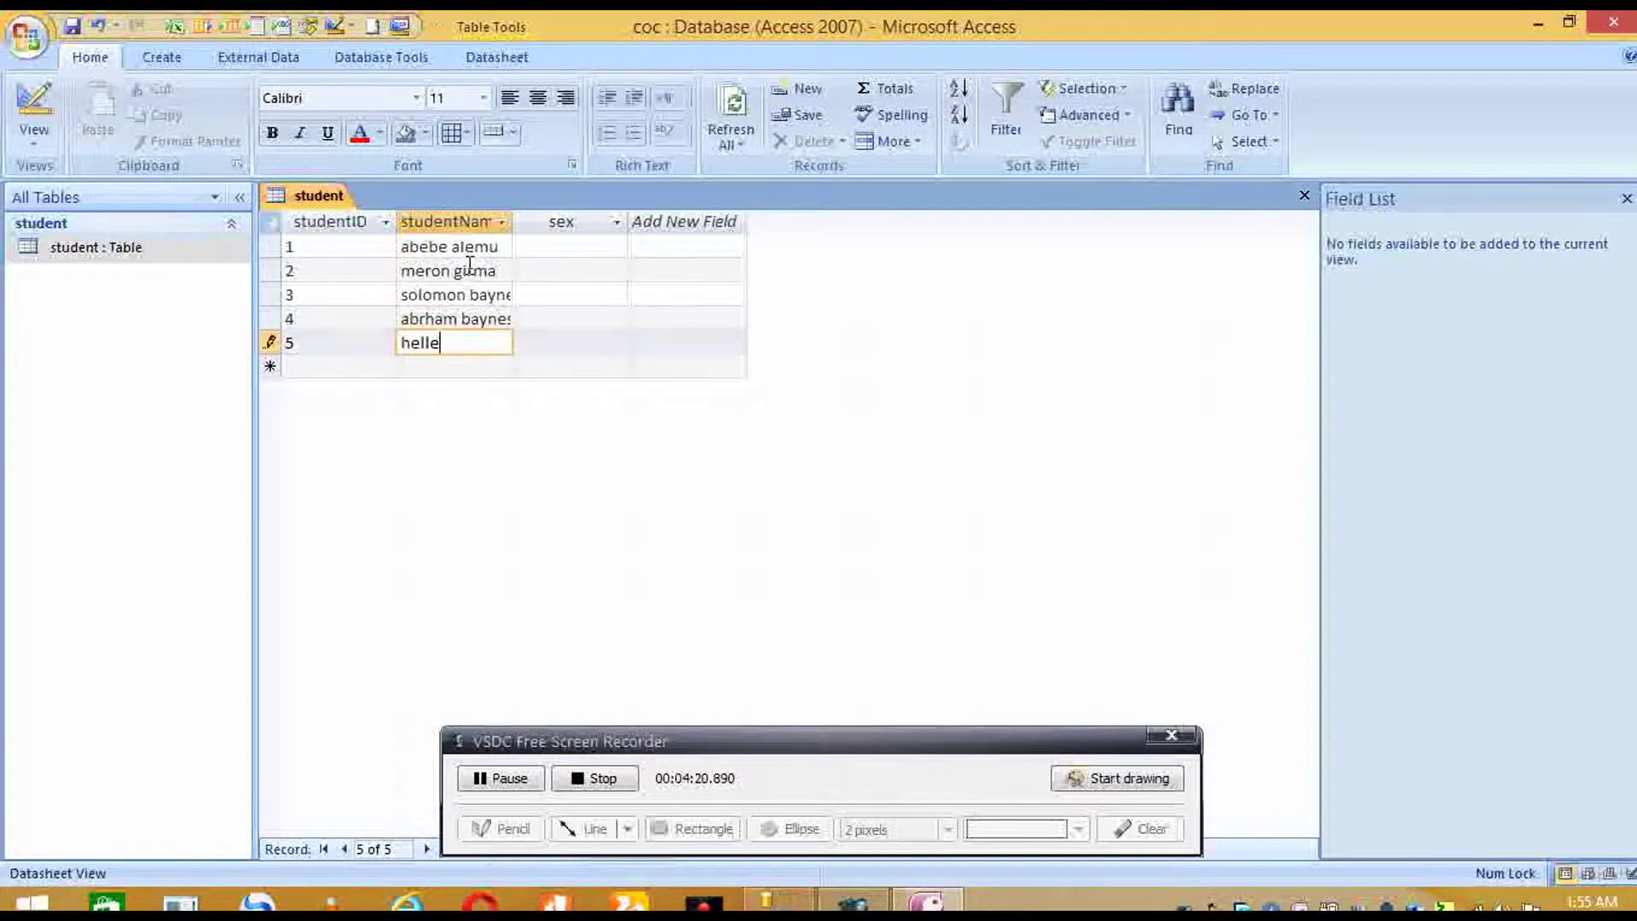
- Fill the sex column with m, f, m, m, f for the five students
click(556, 245)
text(m)
click(566, 271)
text(f)
key(Down)
text(m)
key(Down)
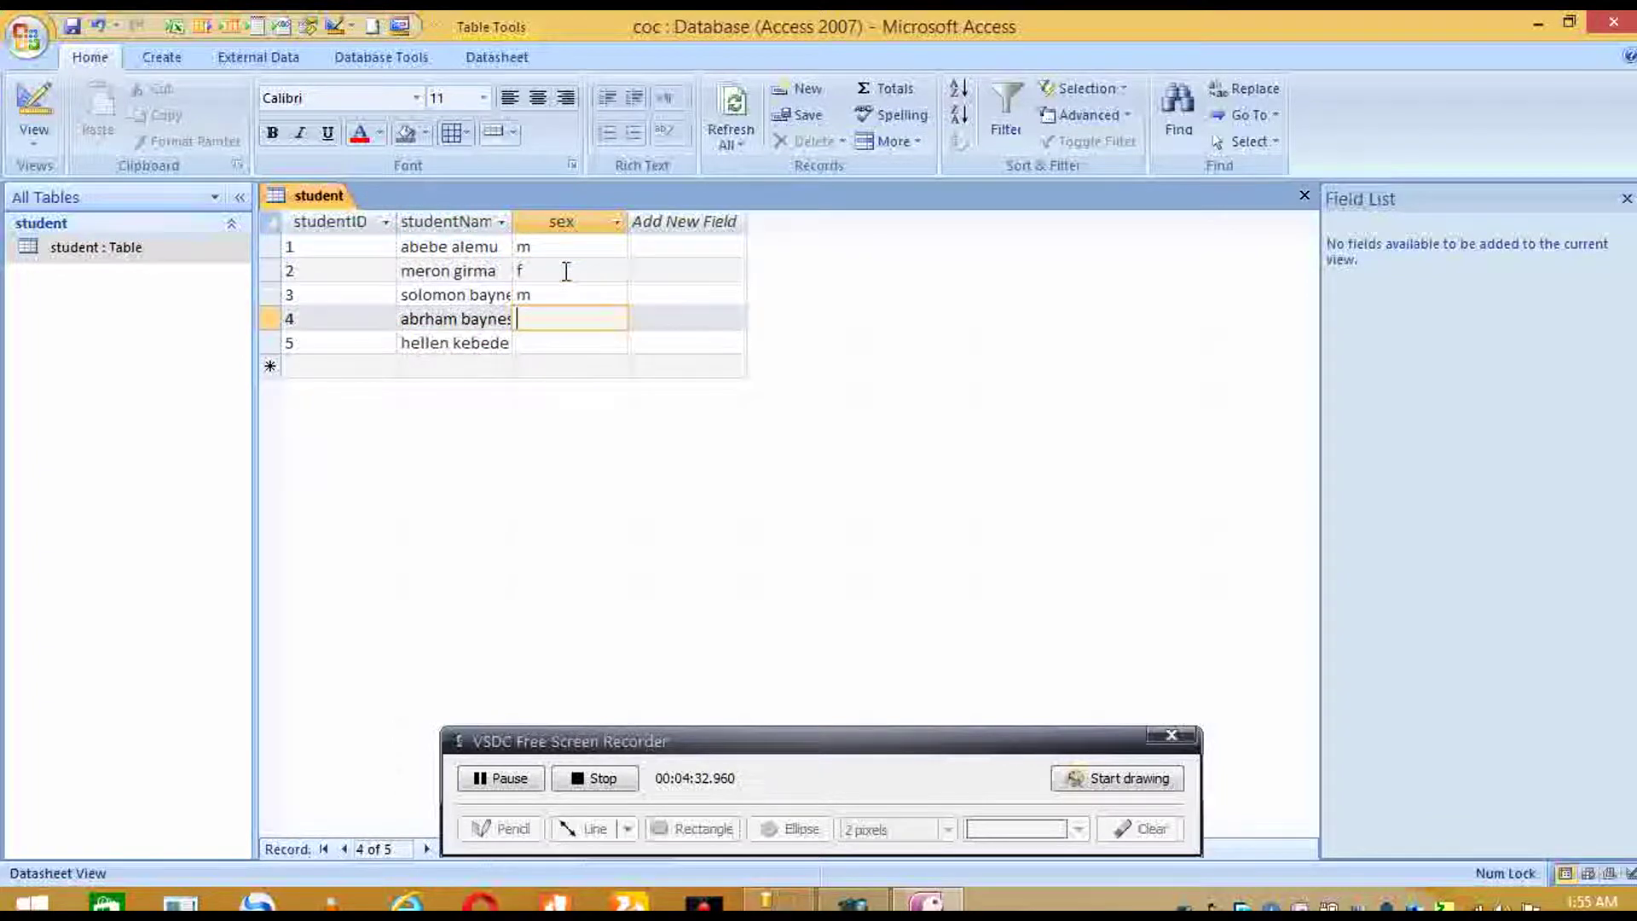
text(m)
key(Down)
text(f)
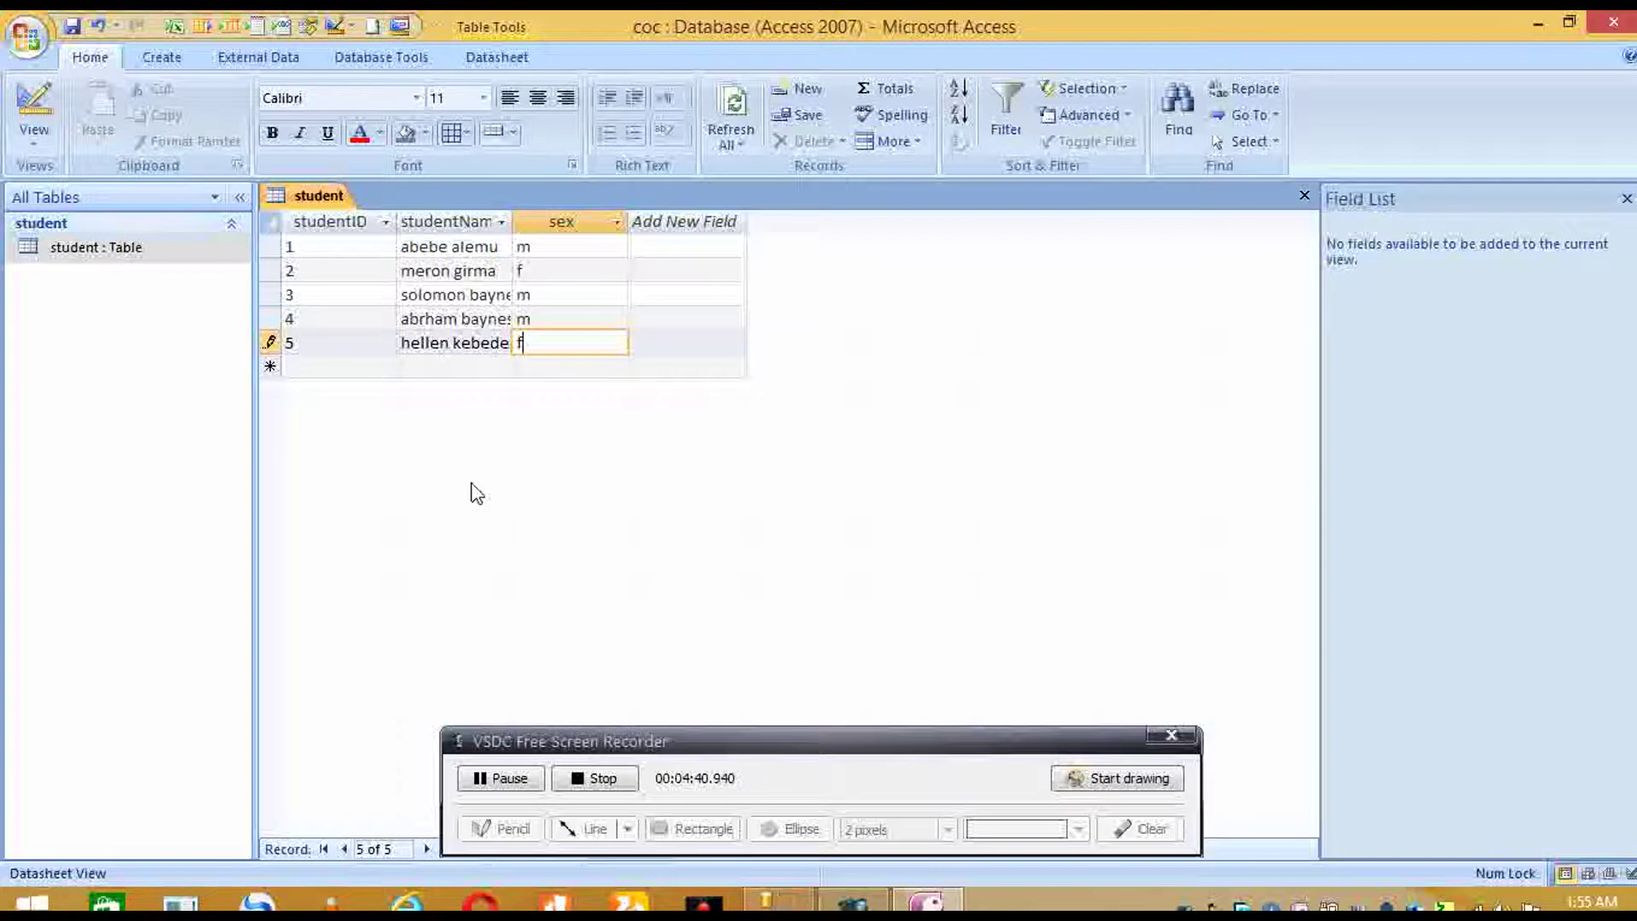
- Close the student table datasheet
click(505, 778)
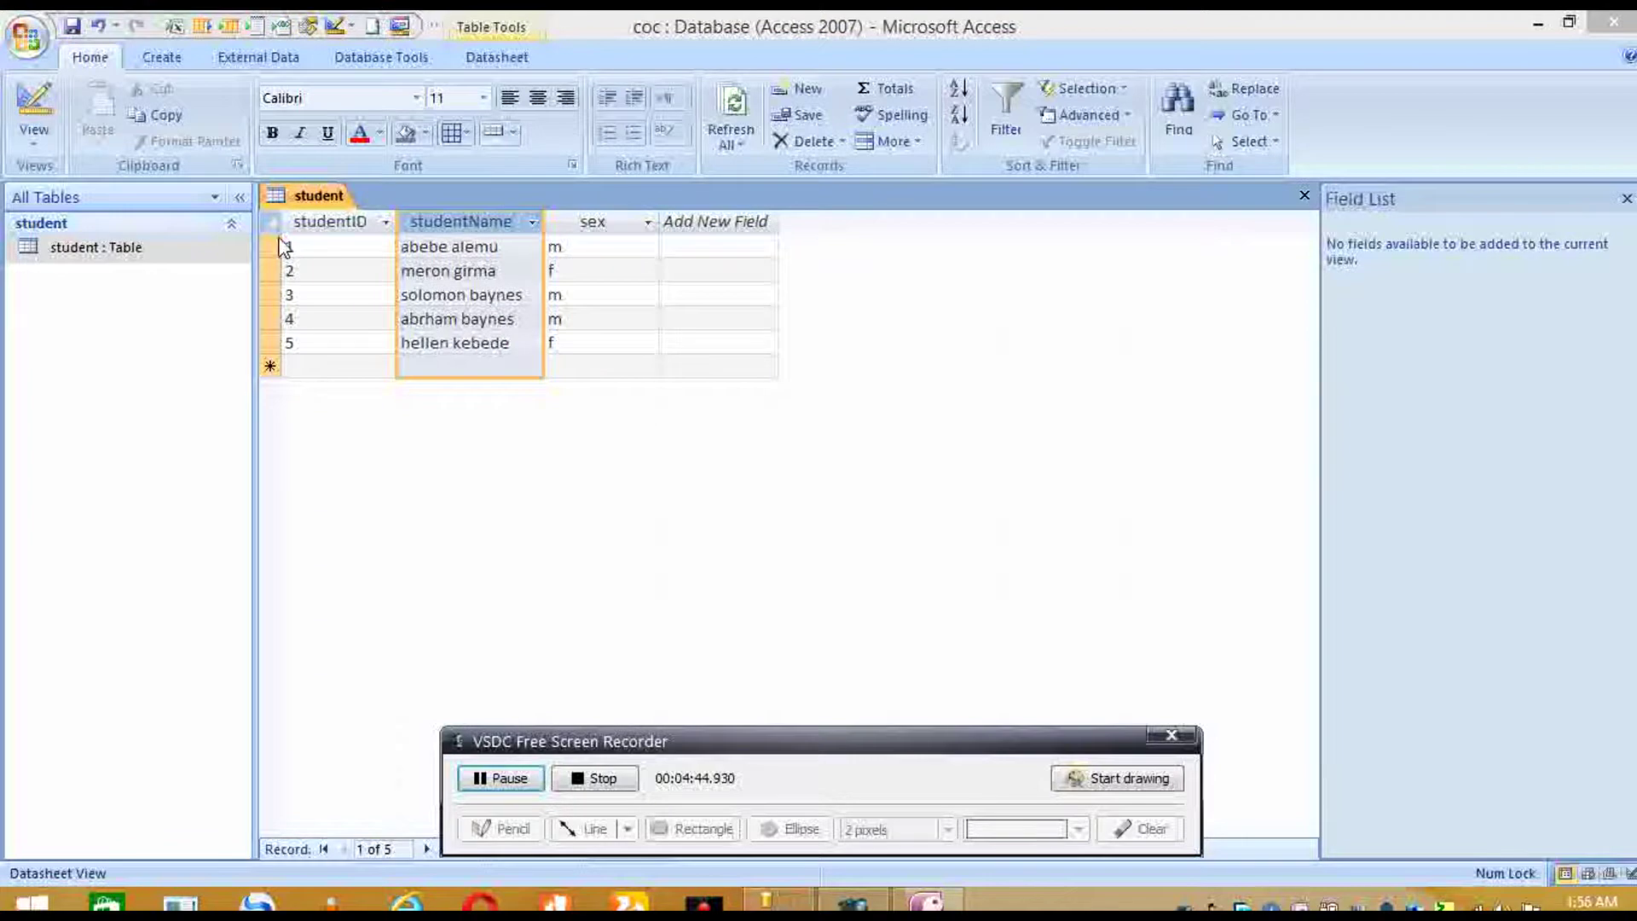
right_click(311, 203)
right_click(320, 215)
click(361, 241)
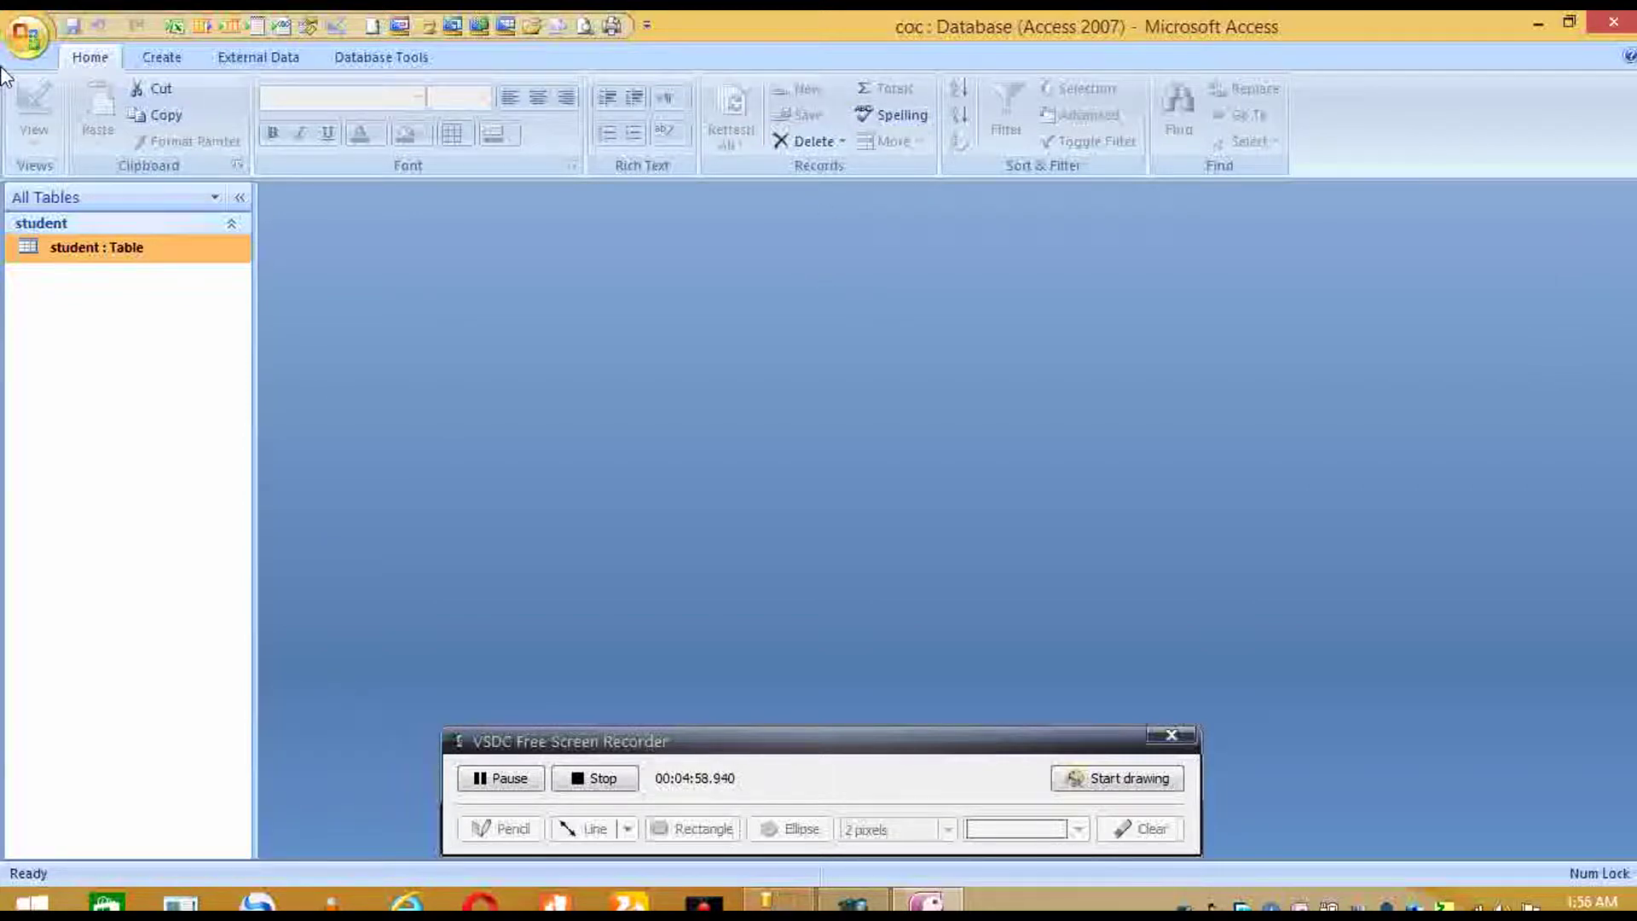
- Save a copy of the database to the Desktop as newcoc in Access 2002–2003 format
click(26, 34)
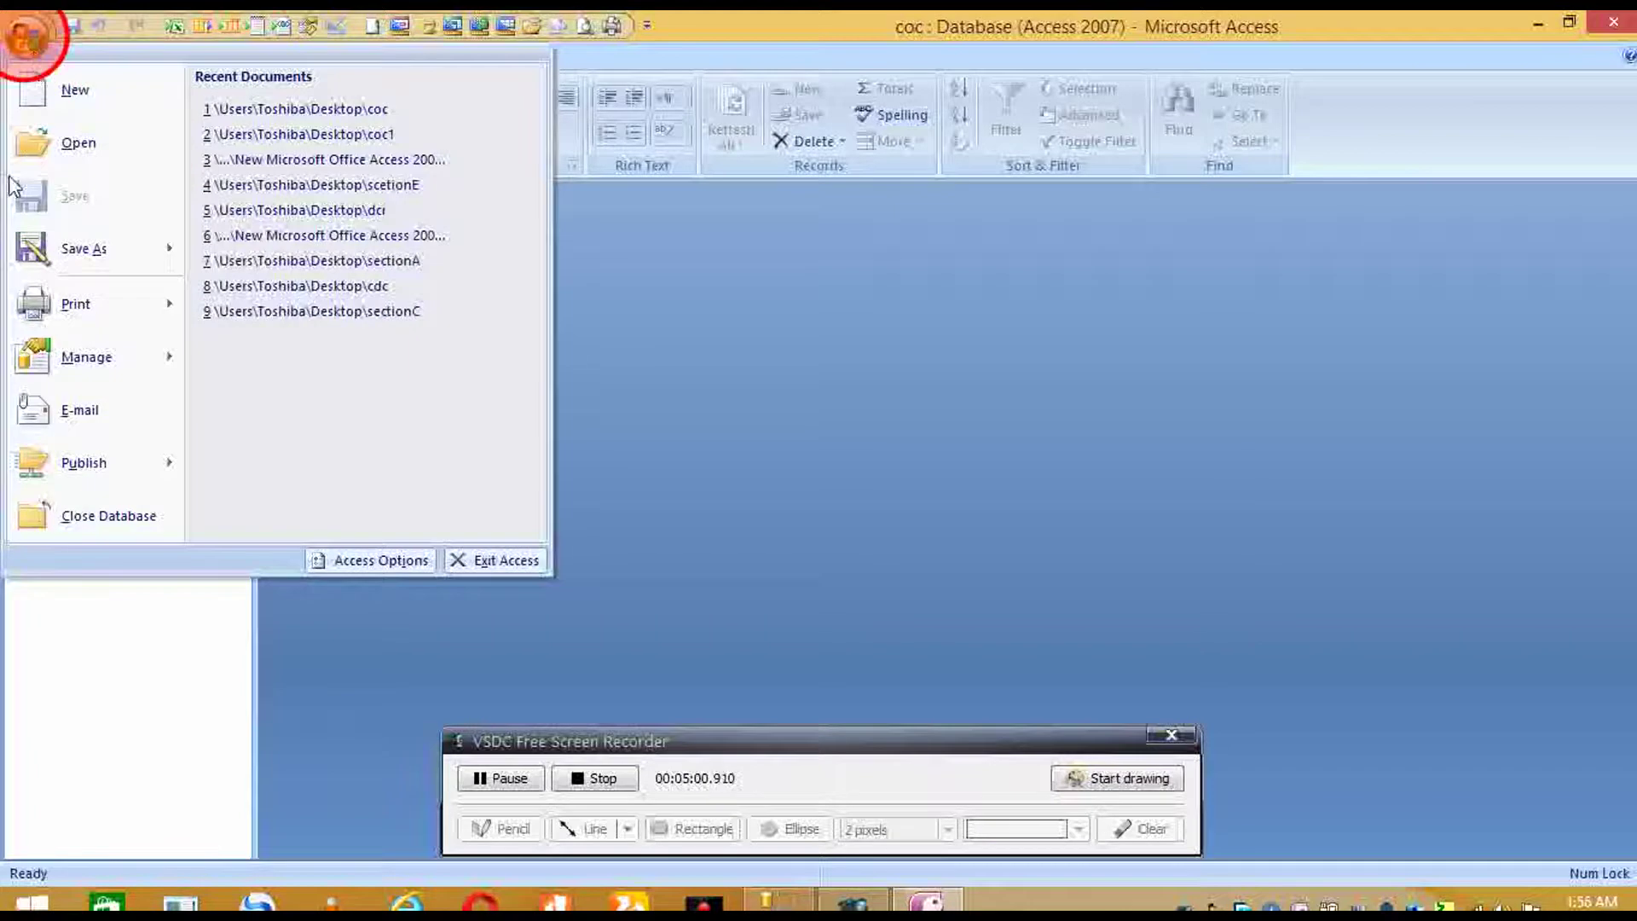
mouse_move(51, 249)
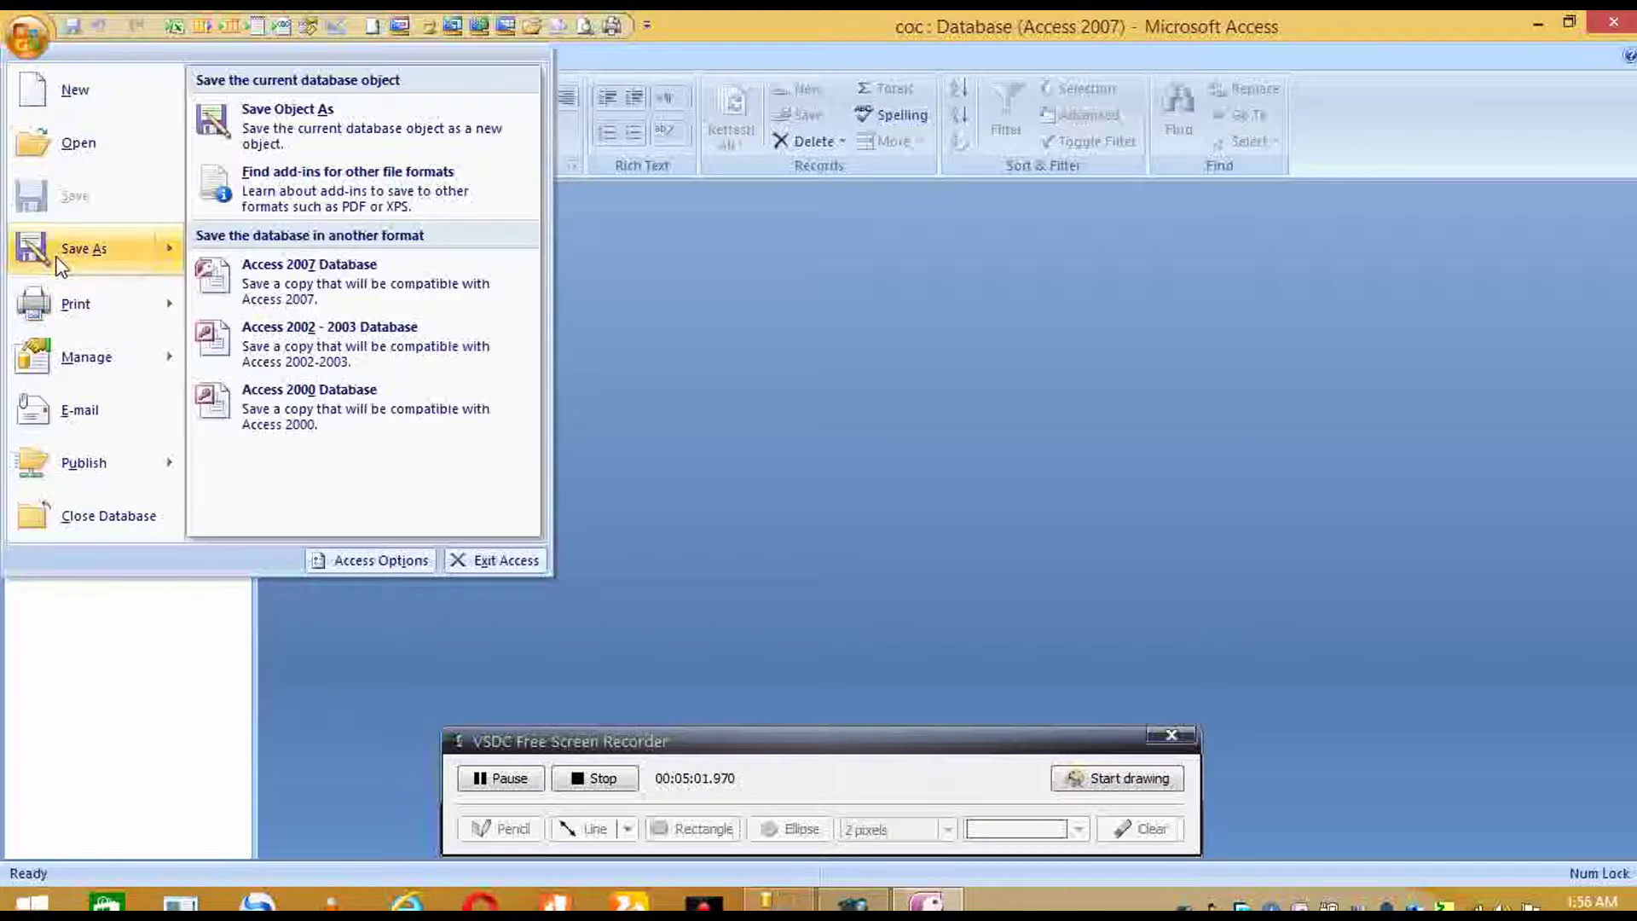
click(376, 331)
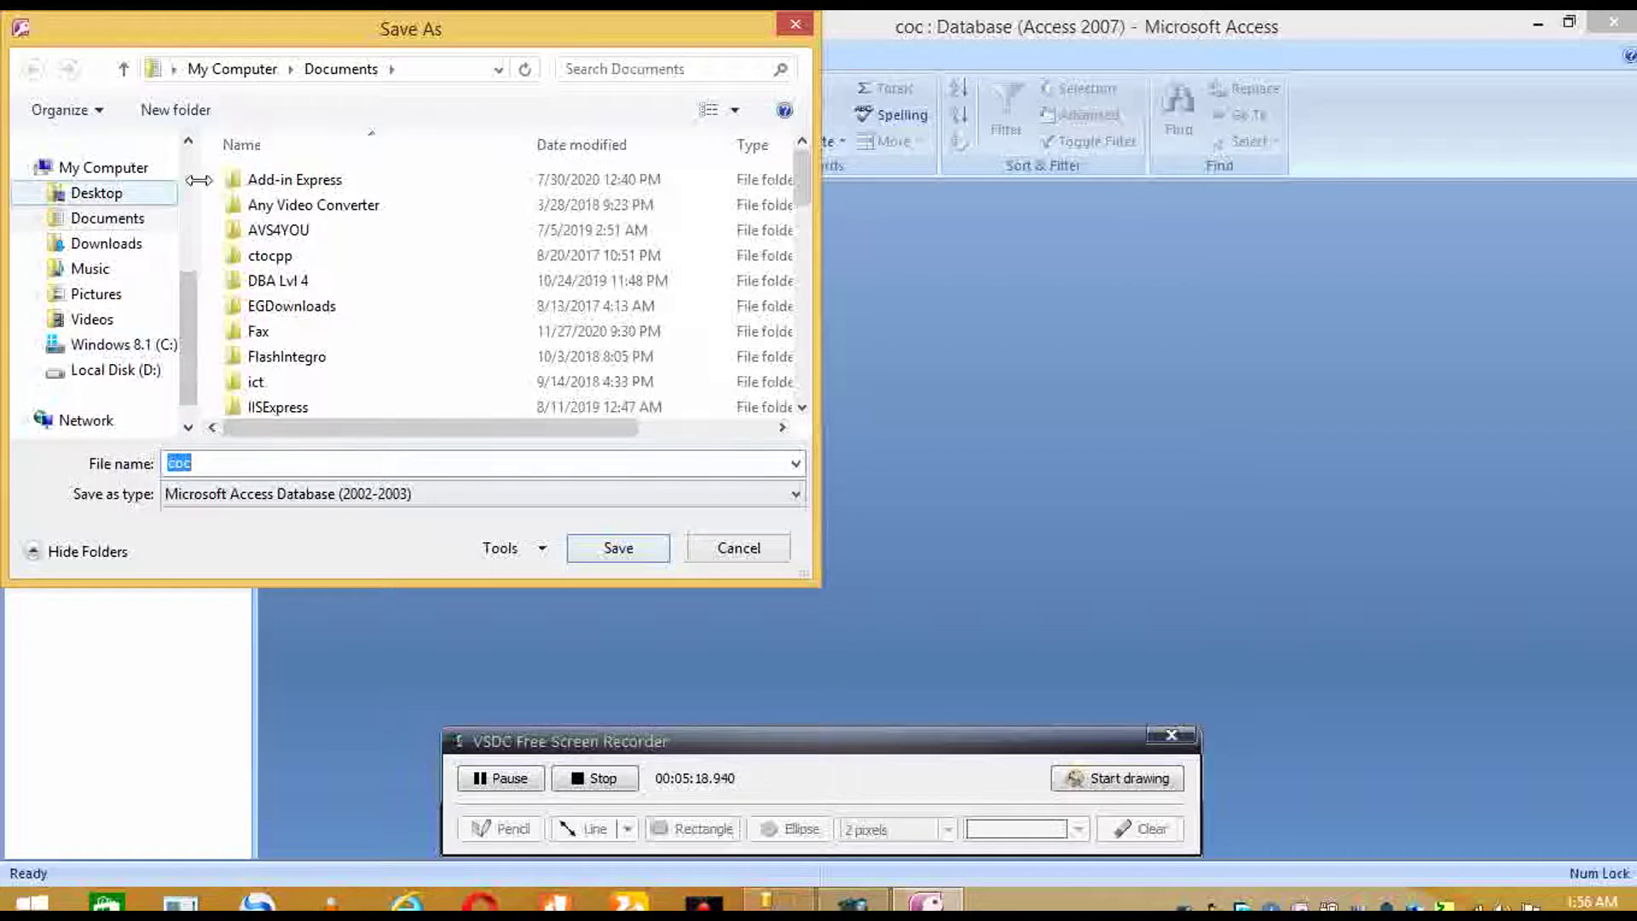
click(115, 192)
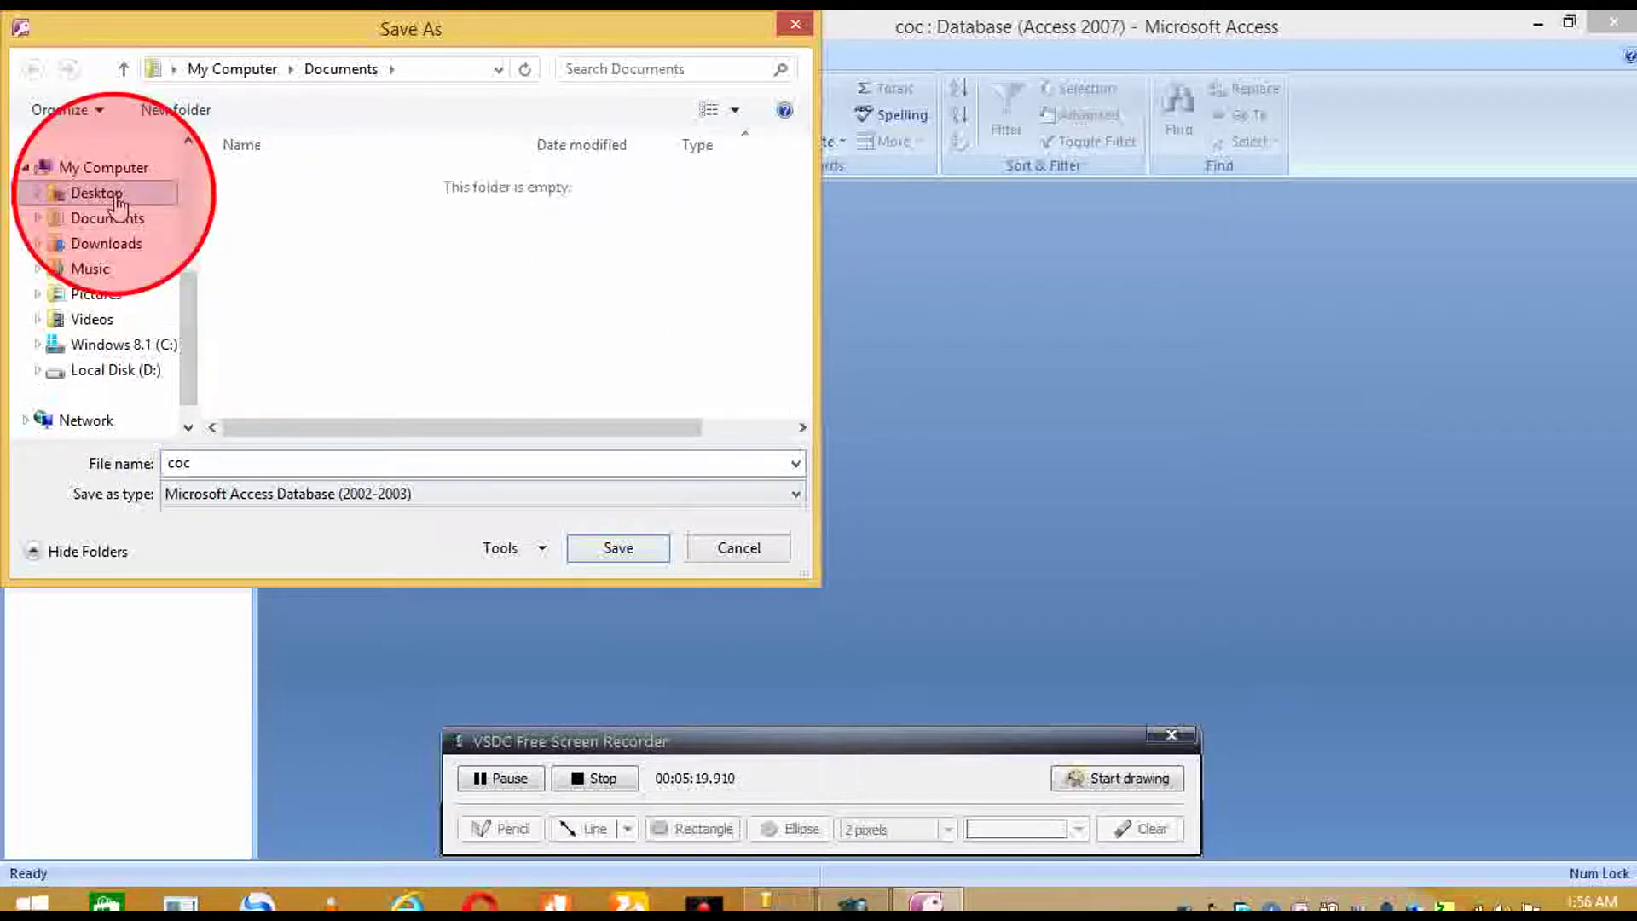
click(209, 467)
double_click(209, 467)
text(coc)
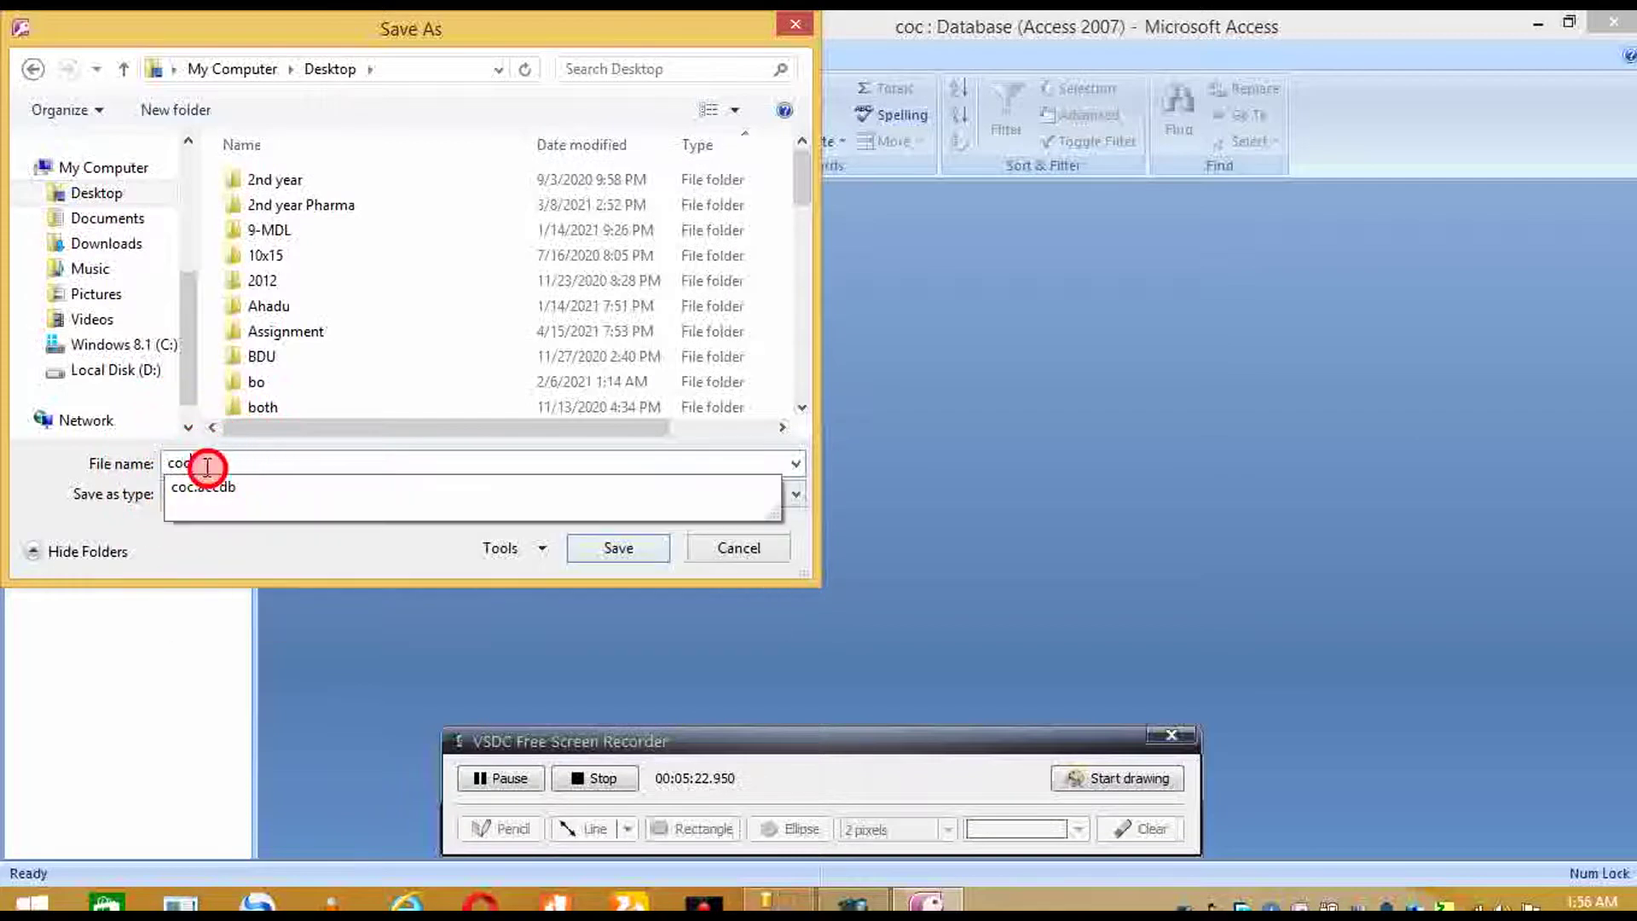
text(ne)
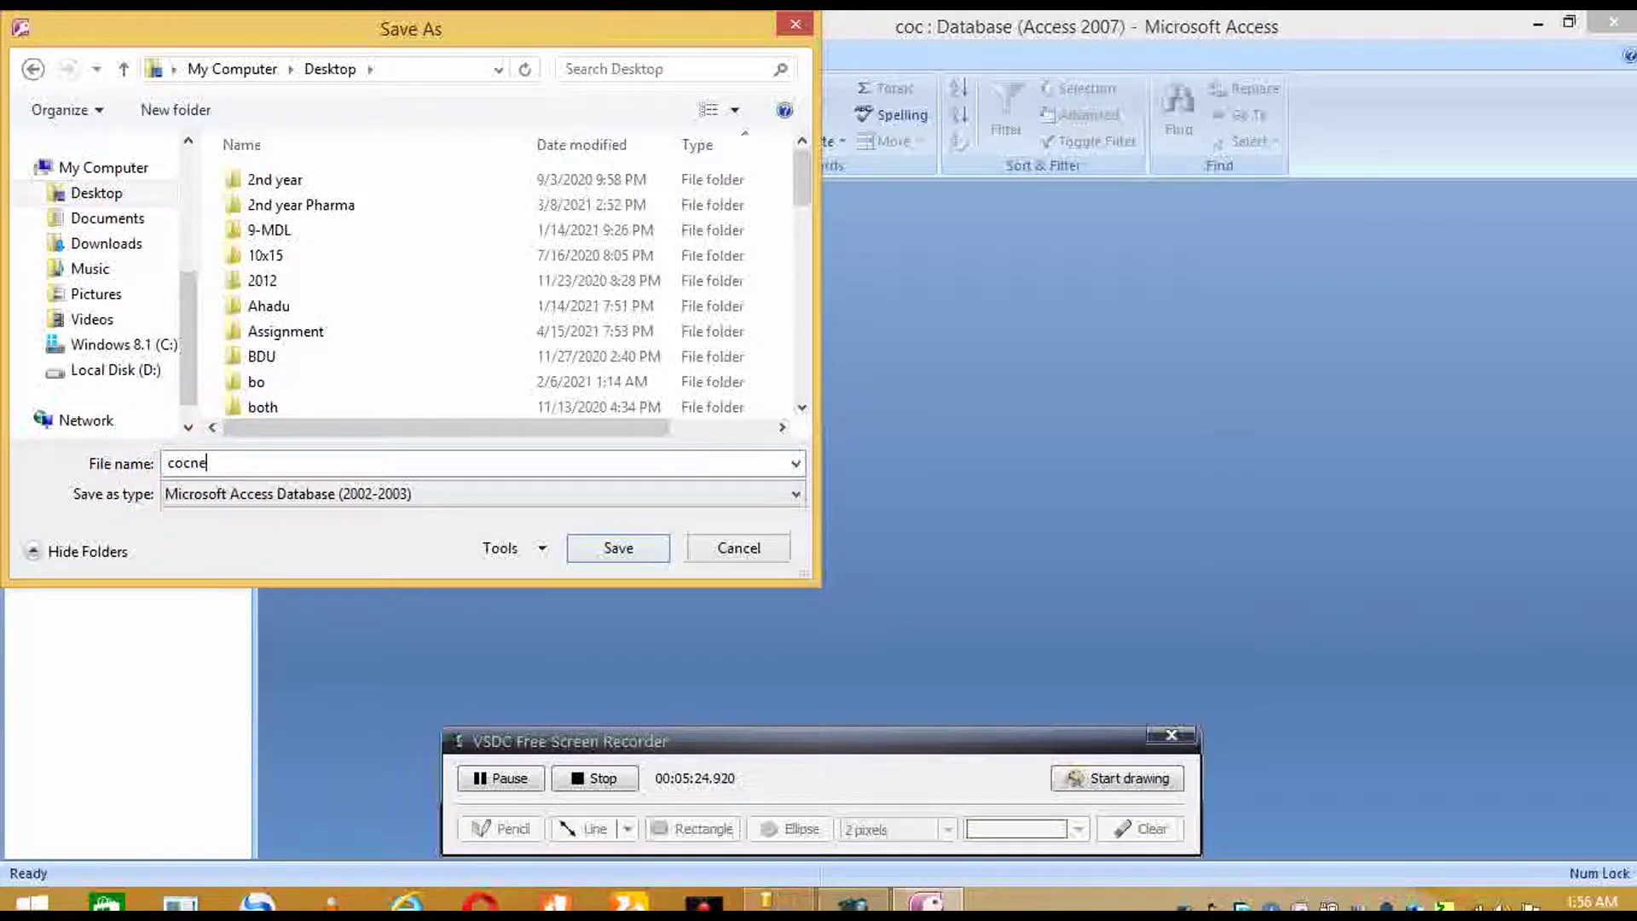
text(w)
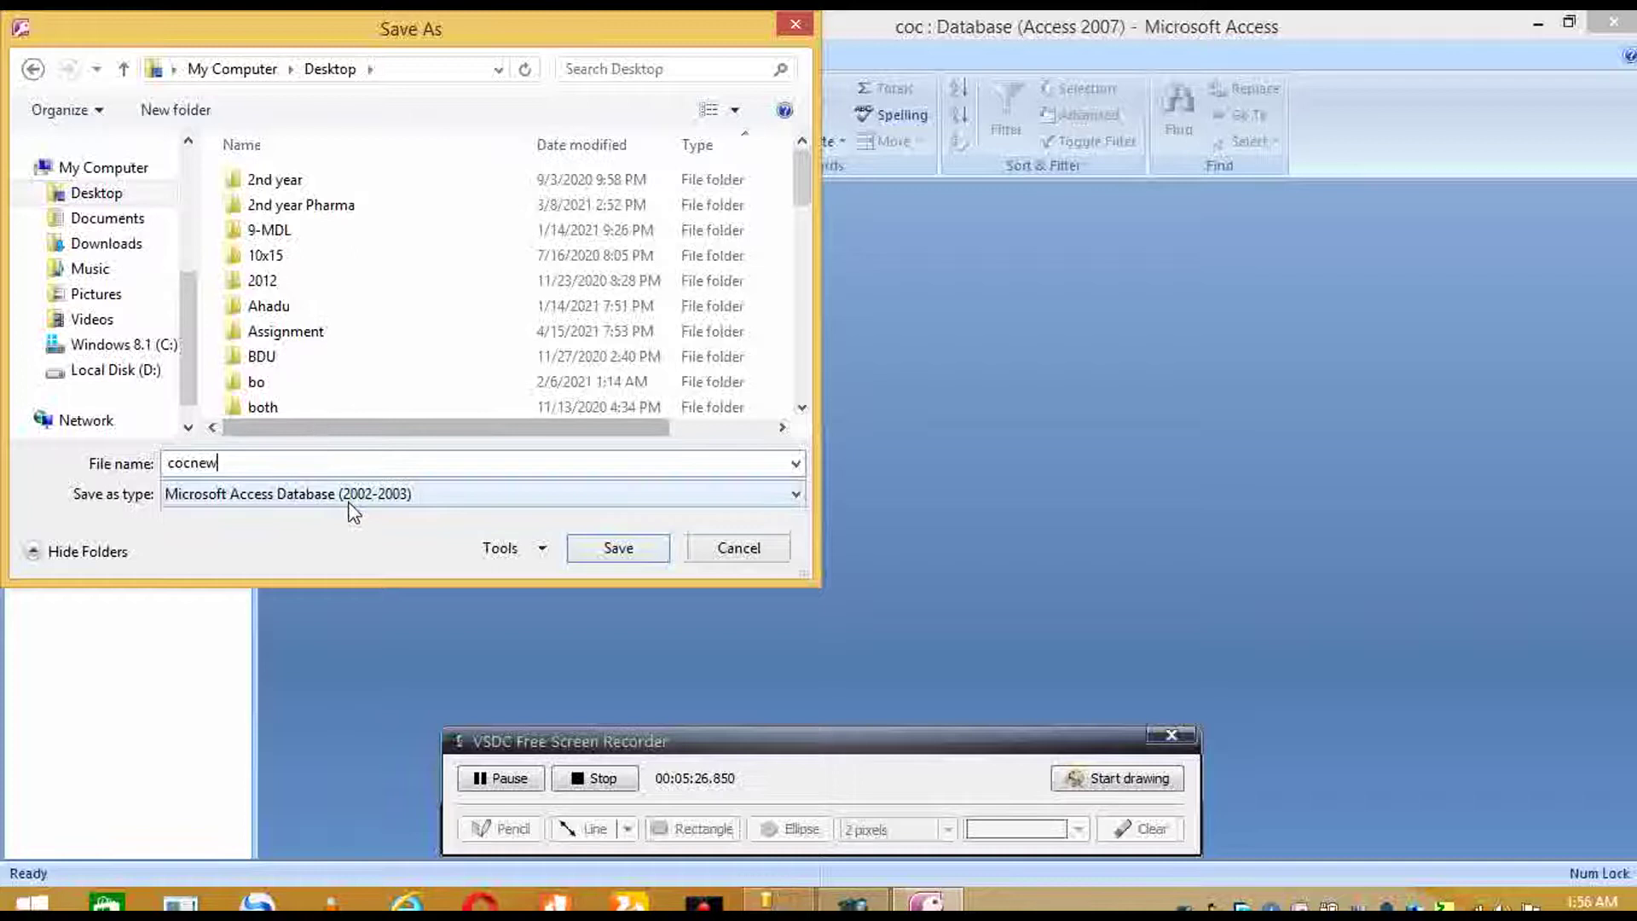
key(BackSpace)
key(BackSpace)
key(BackSpace)
key(BackSpace)
key(BackSpace)
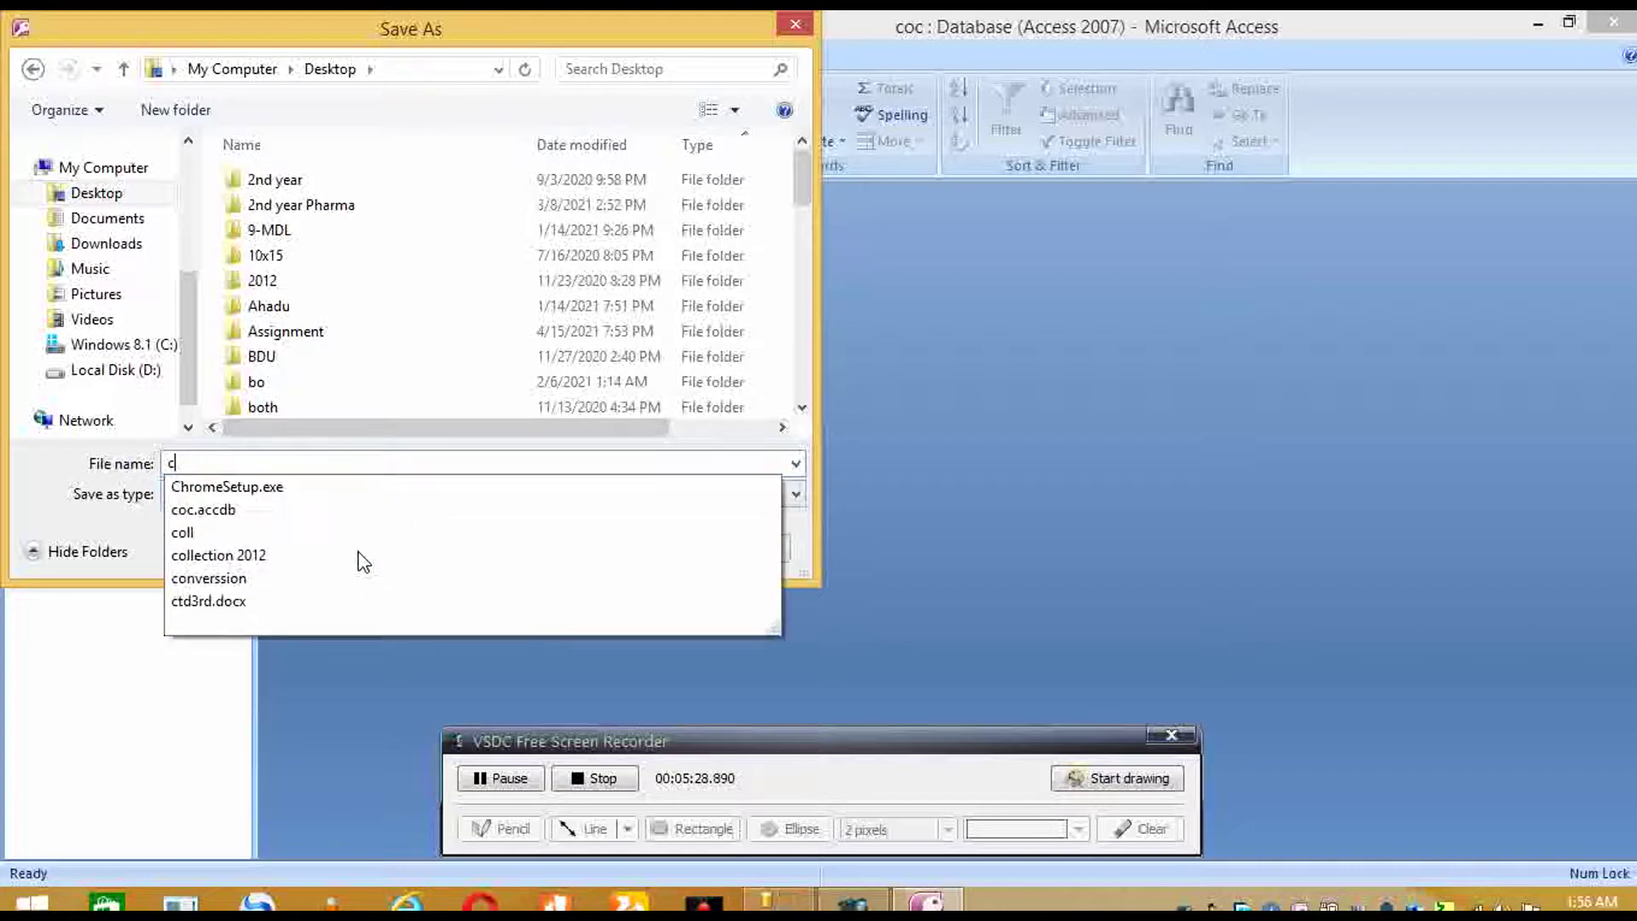
key(BackSpace)
text(newcoc)
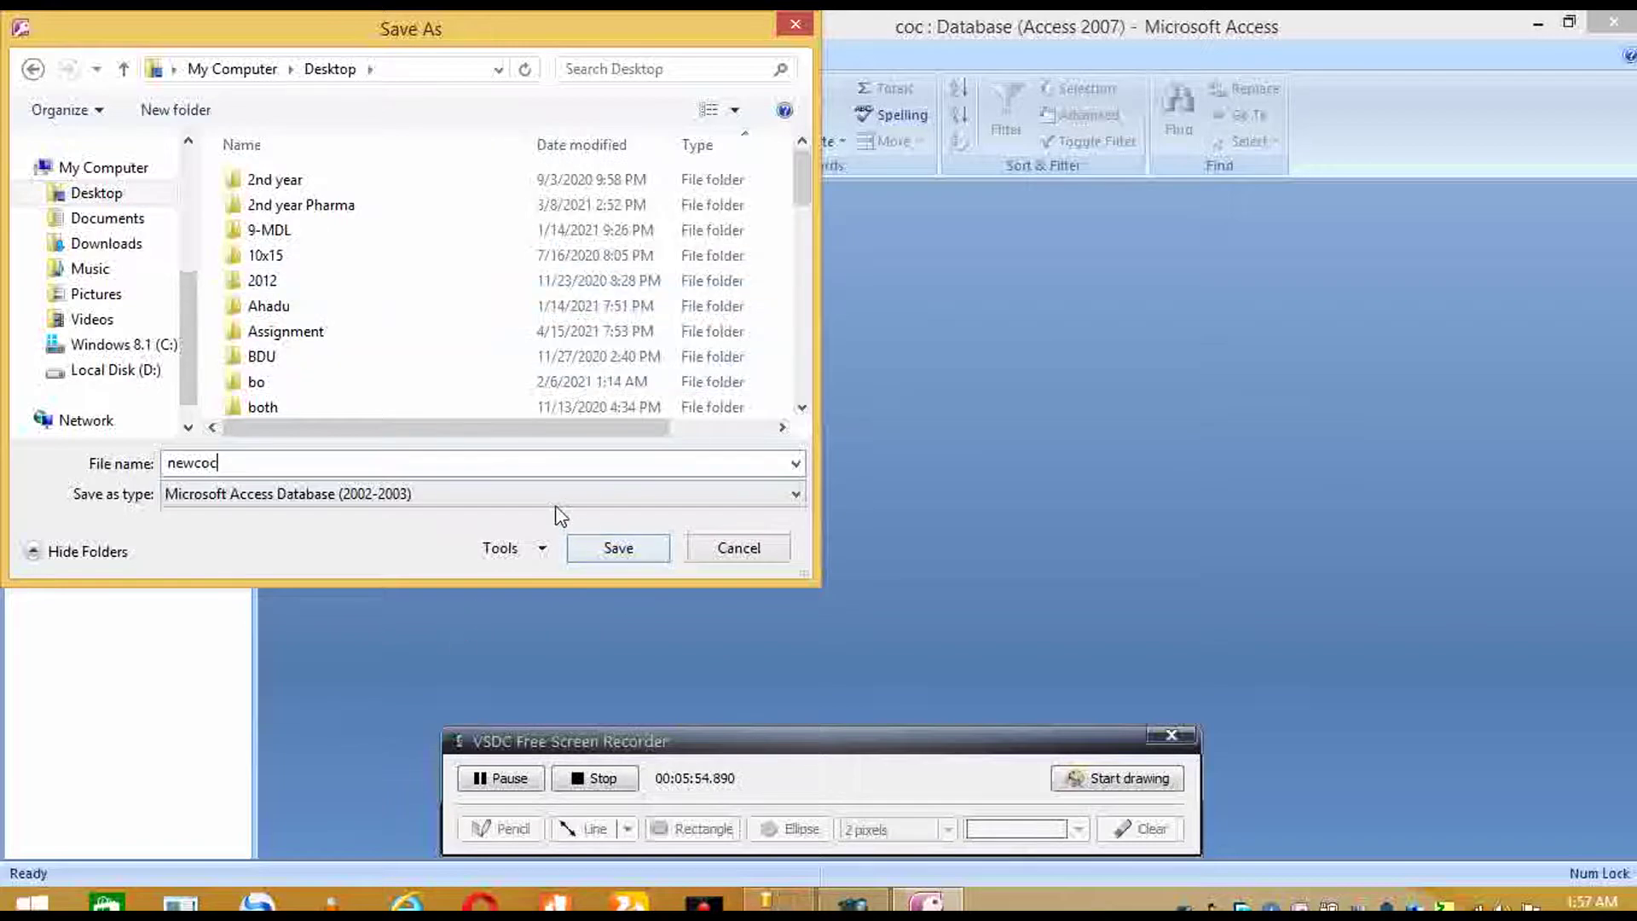
click(618, 548)
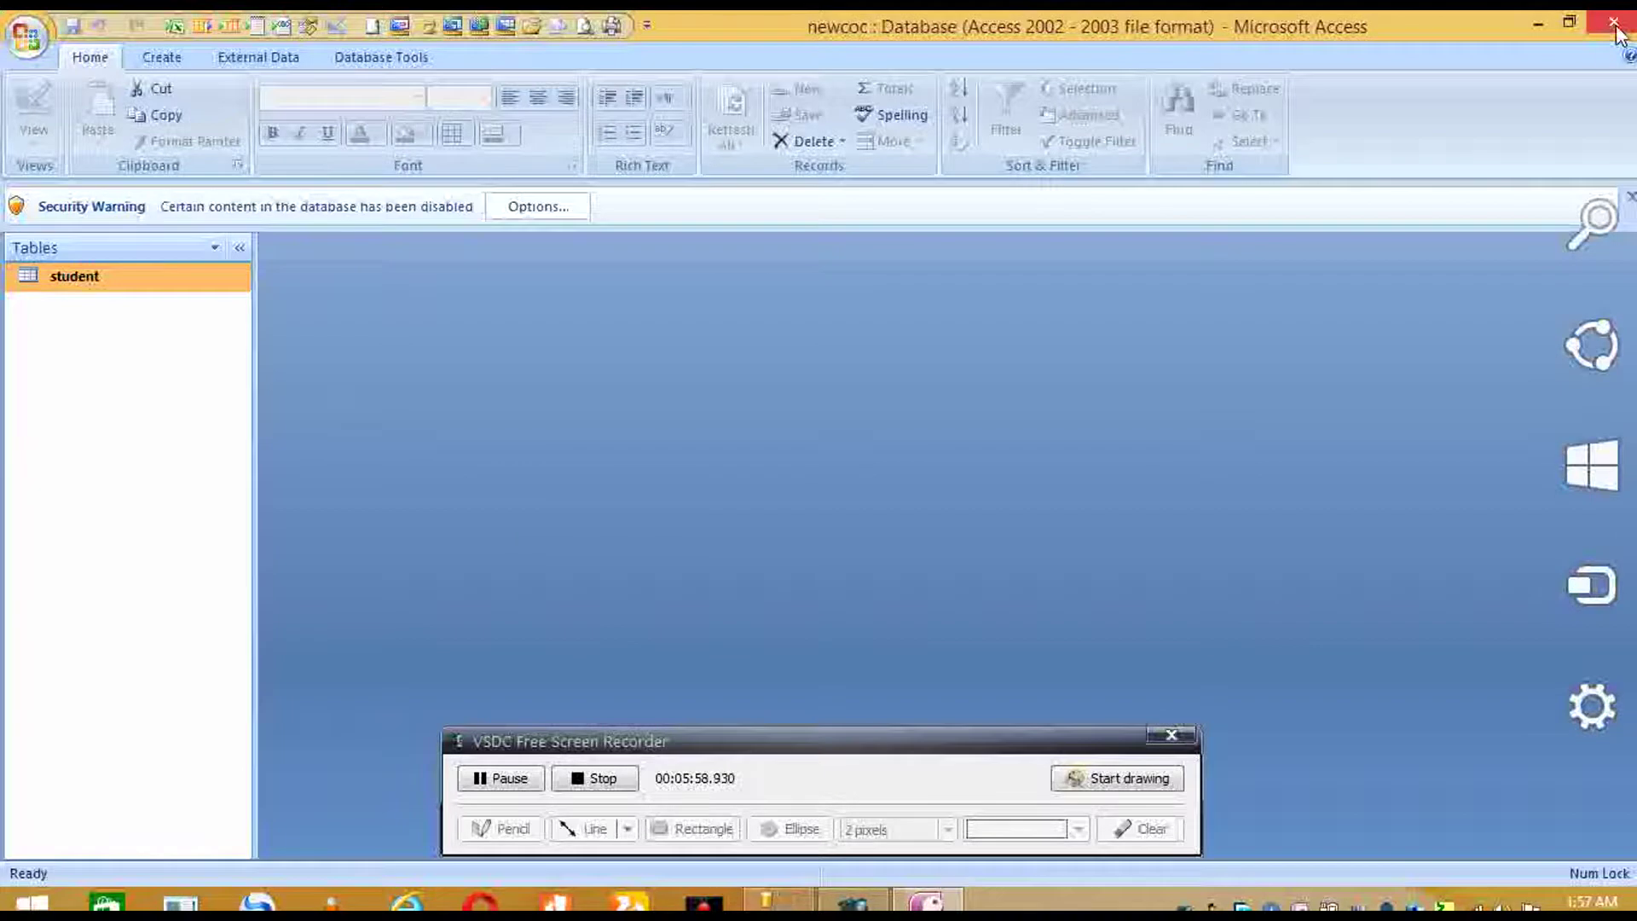
- Close Access and start a new blank query in SQL Server Management Studio
click(1614, 24)
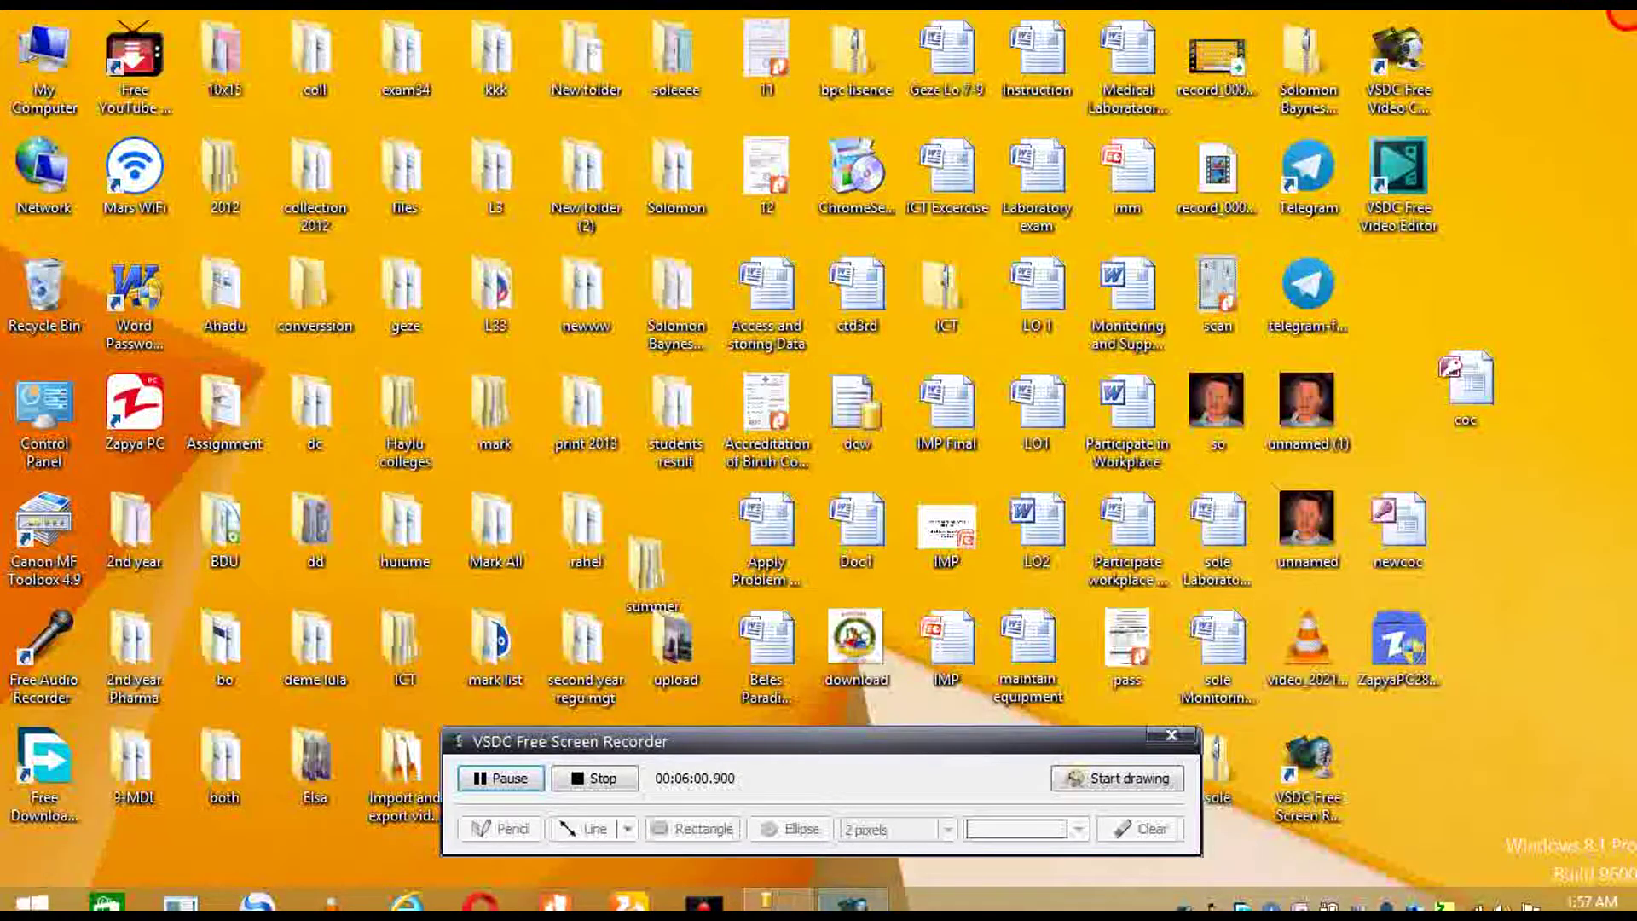
click(780, 900)
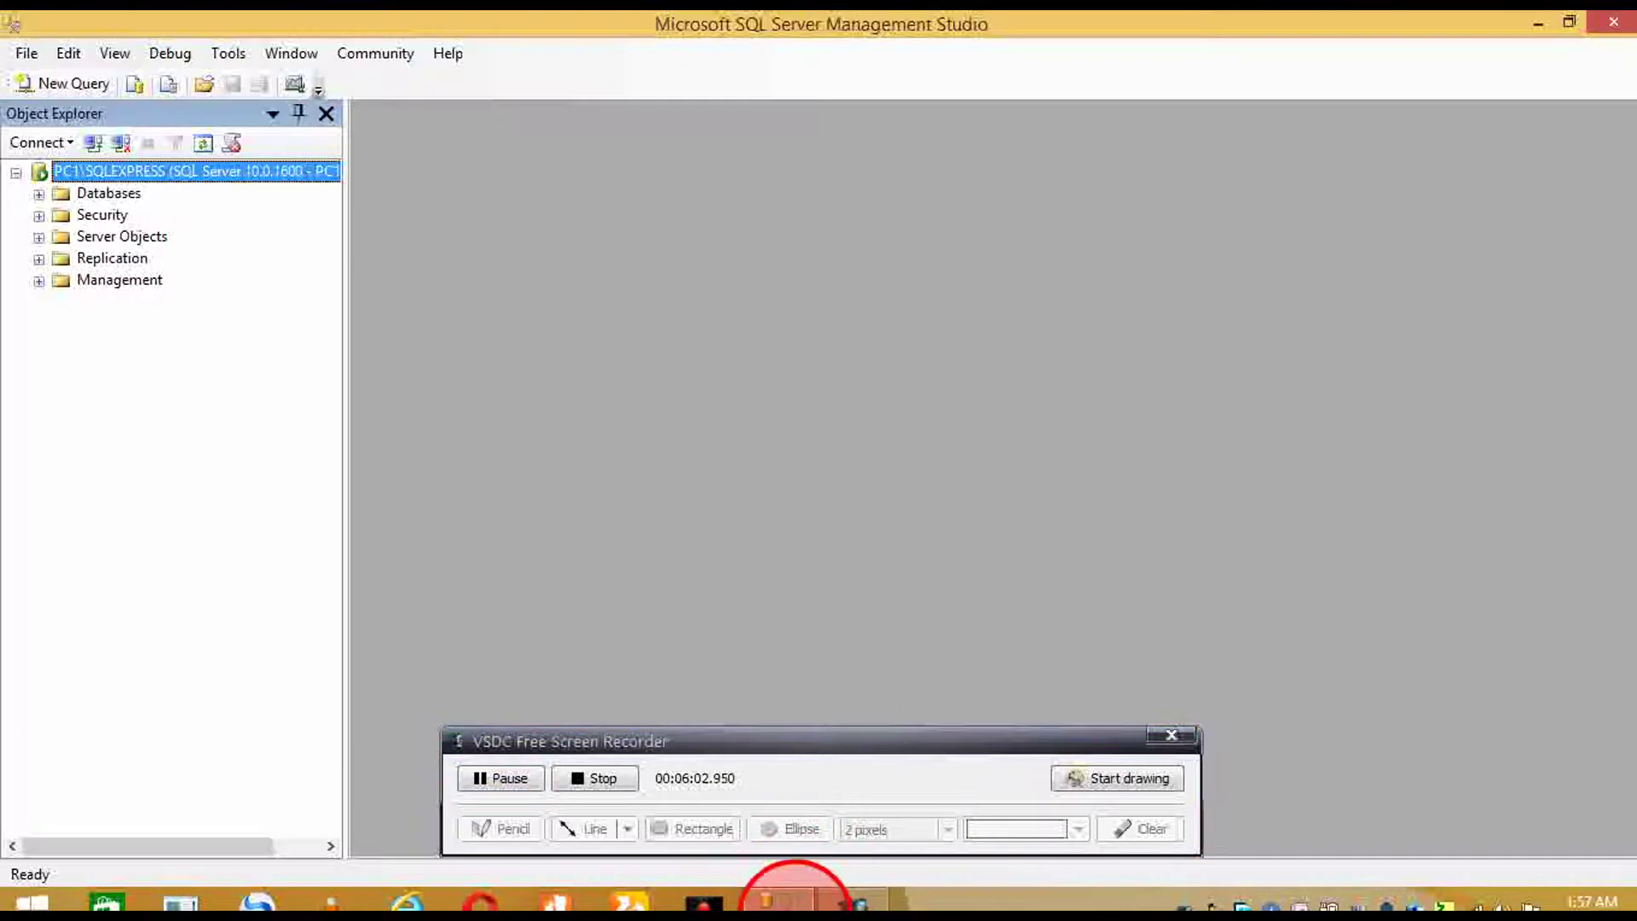
click(49, 86)
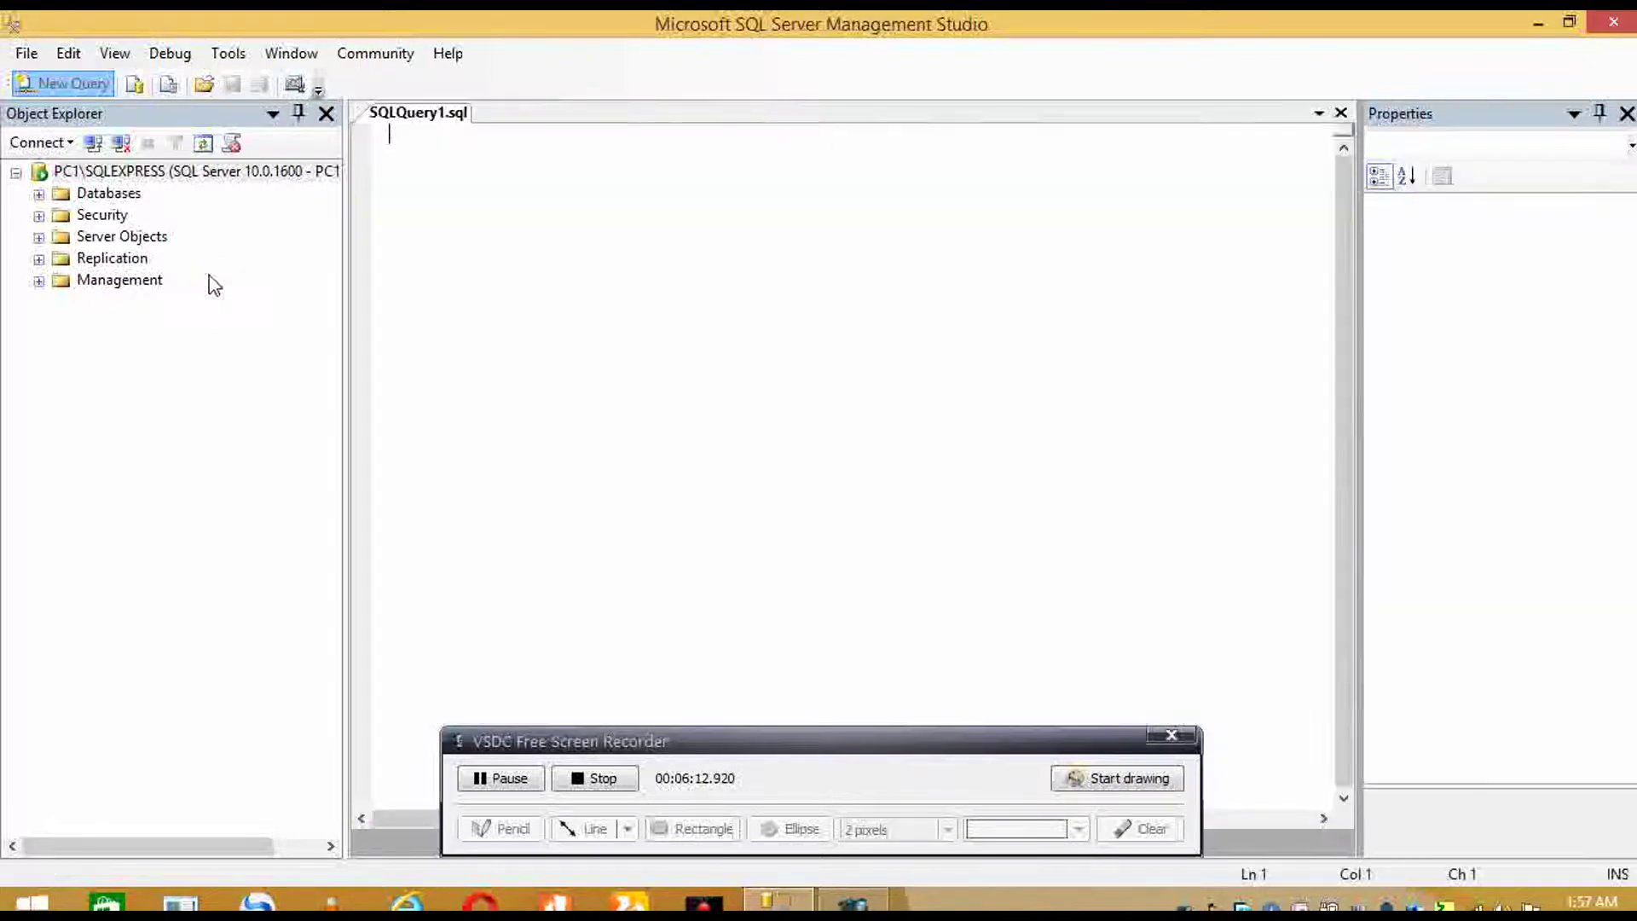
- Write 'create database newcoc' and 'use newcoc', then execute the create database line
text(cr)
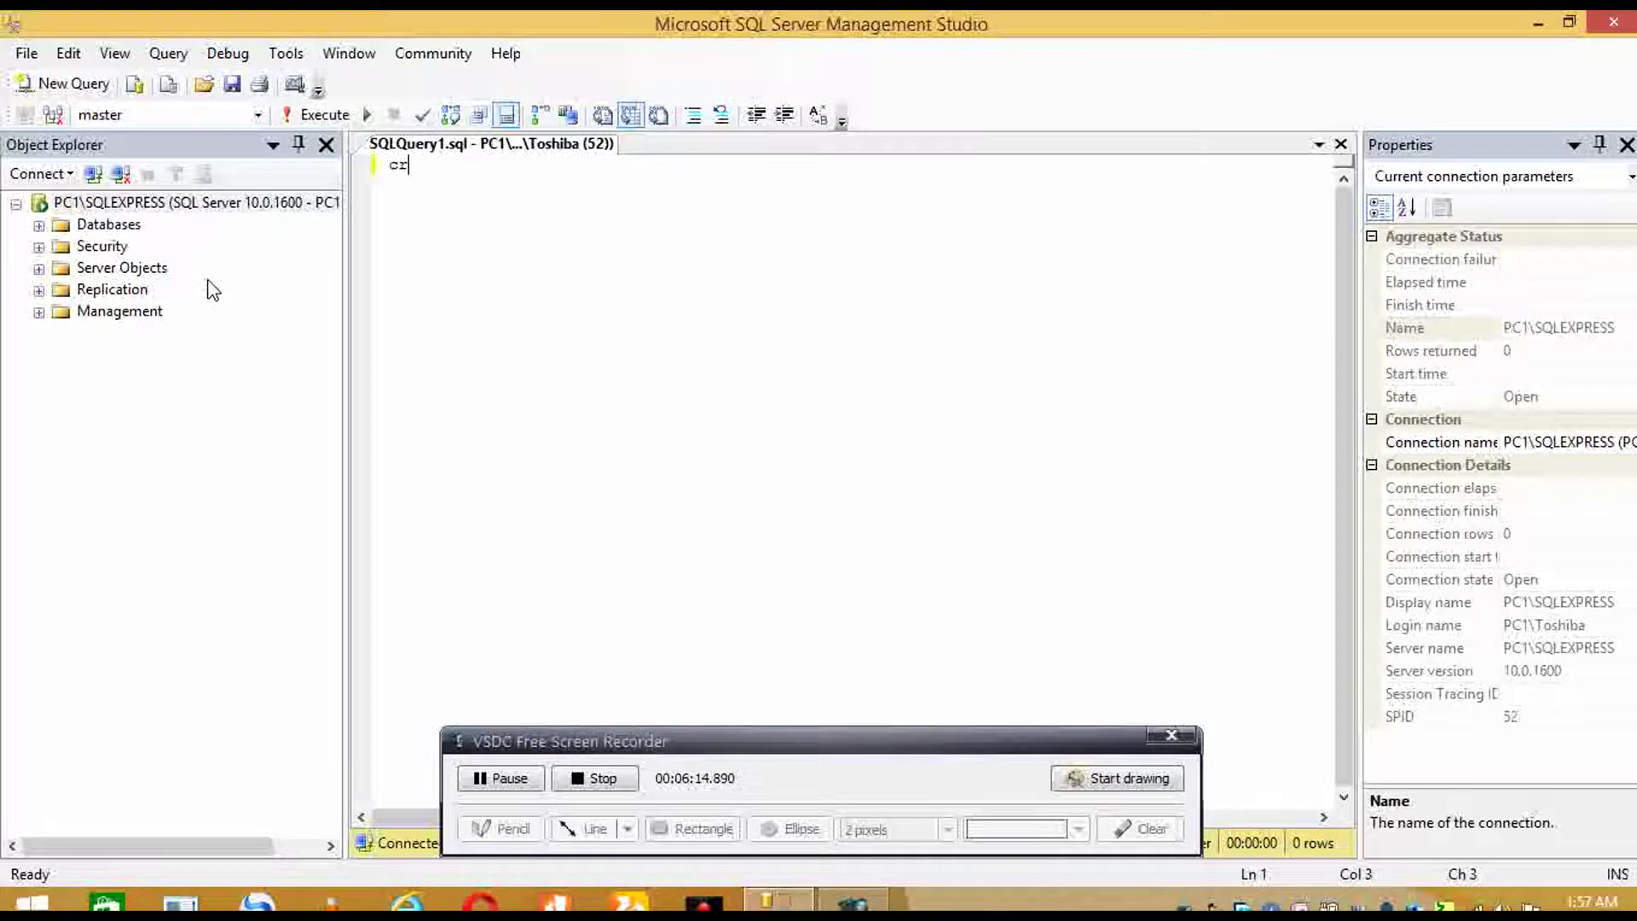
text(eate )
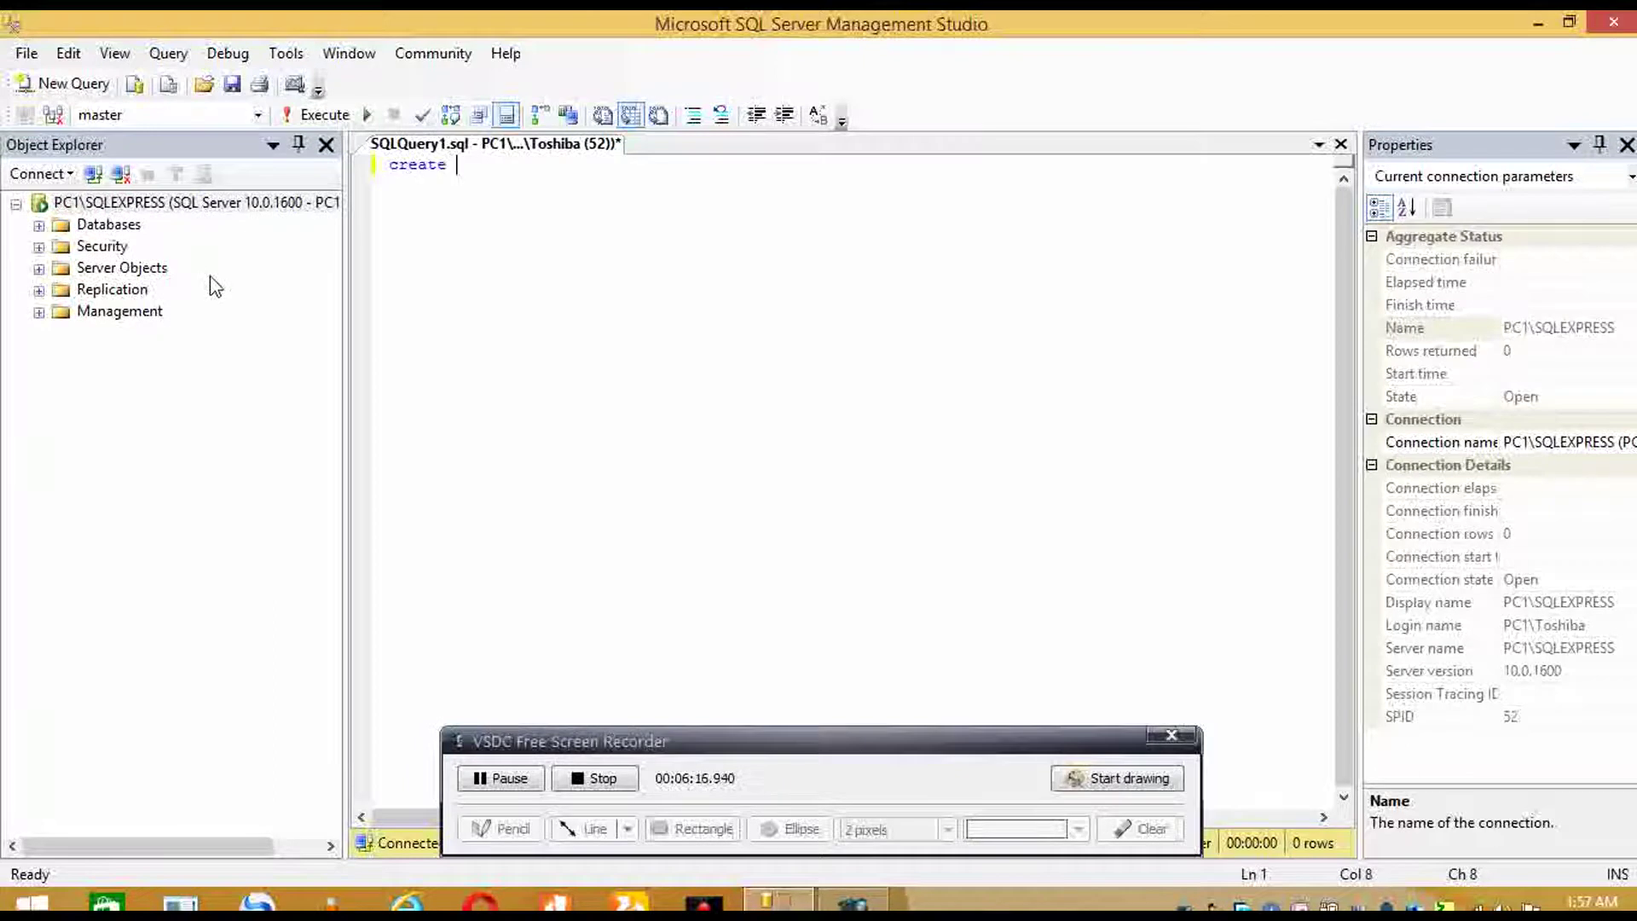
text(database newcoc)
key(Return)
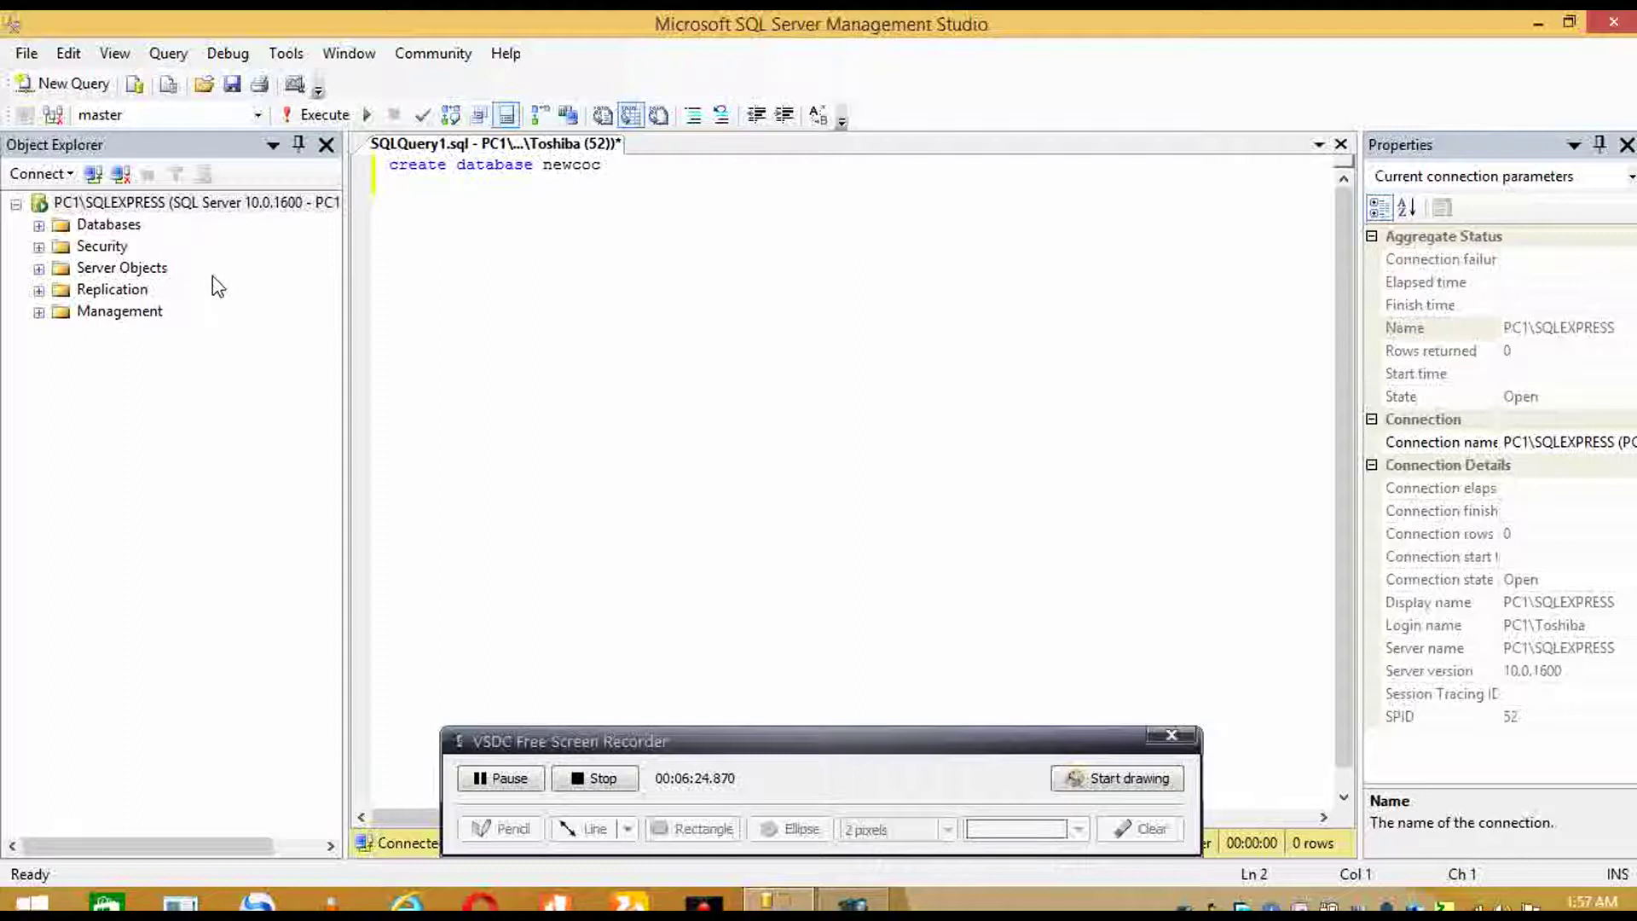
text(use newcoc)
key(Return)
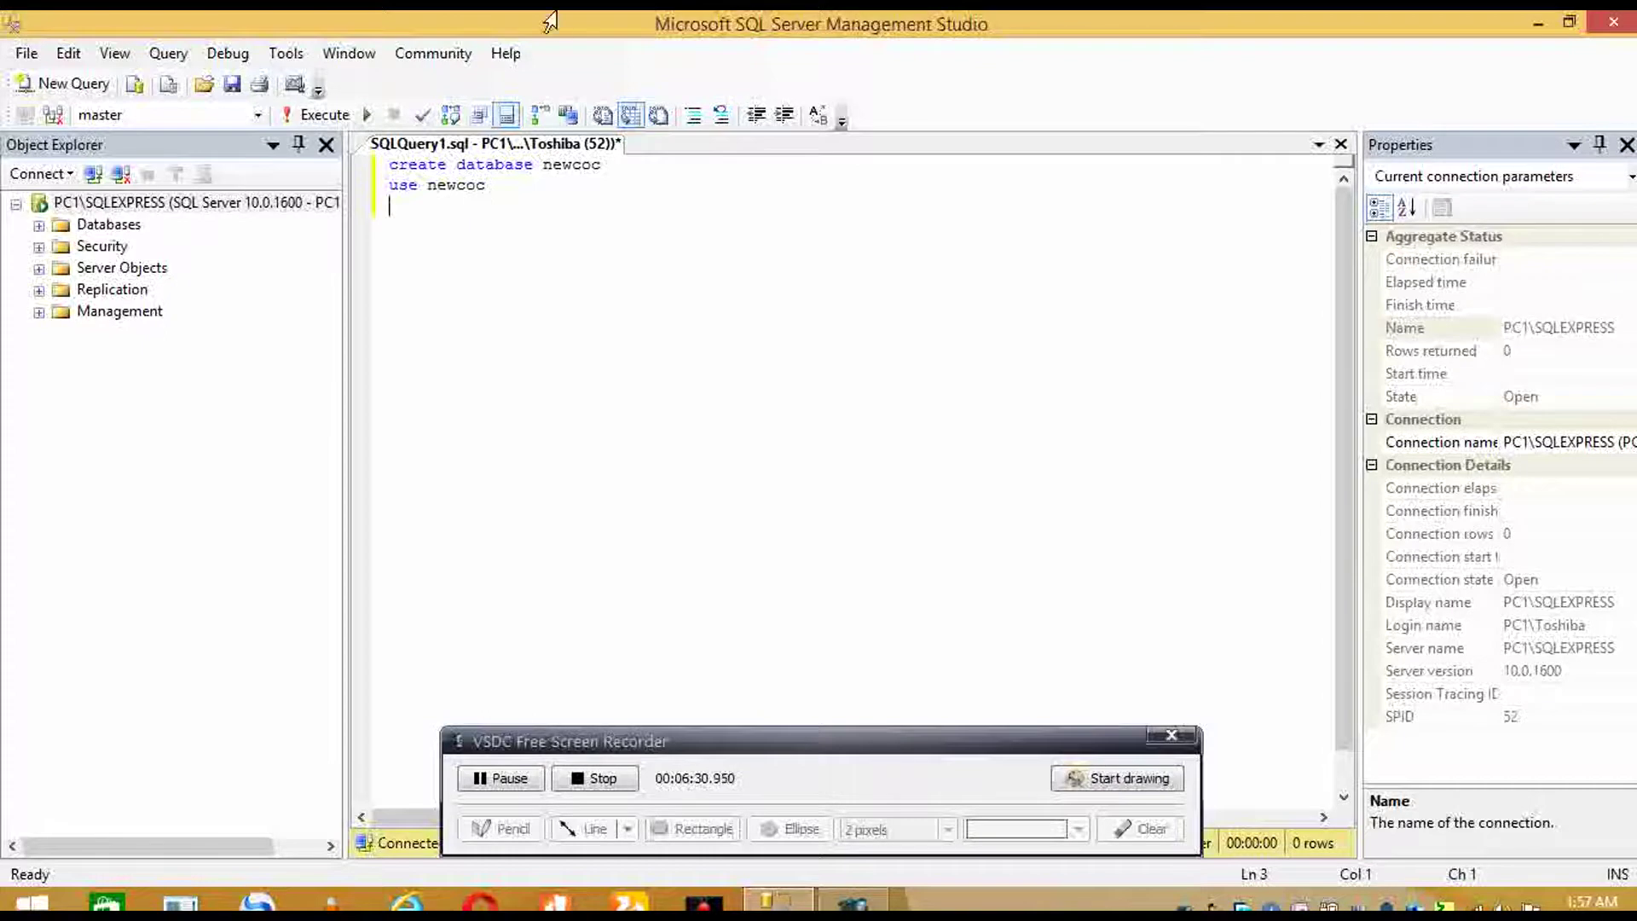
click(381, 171)
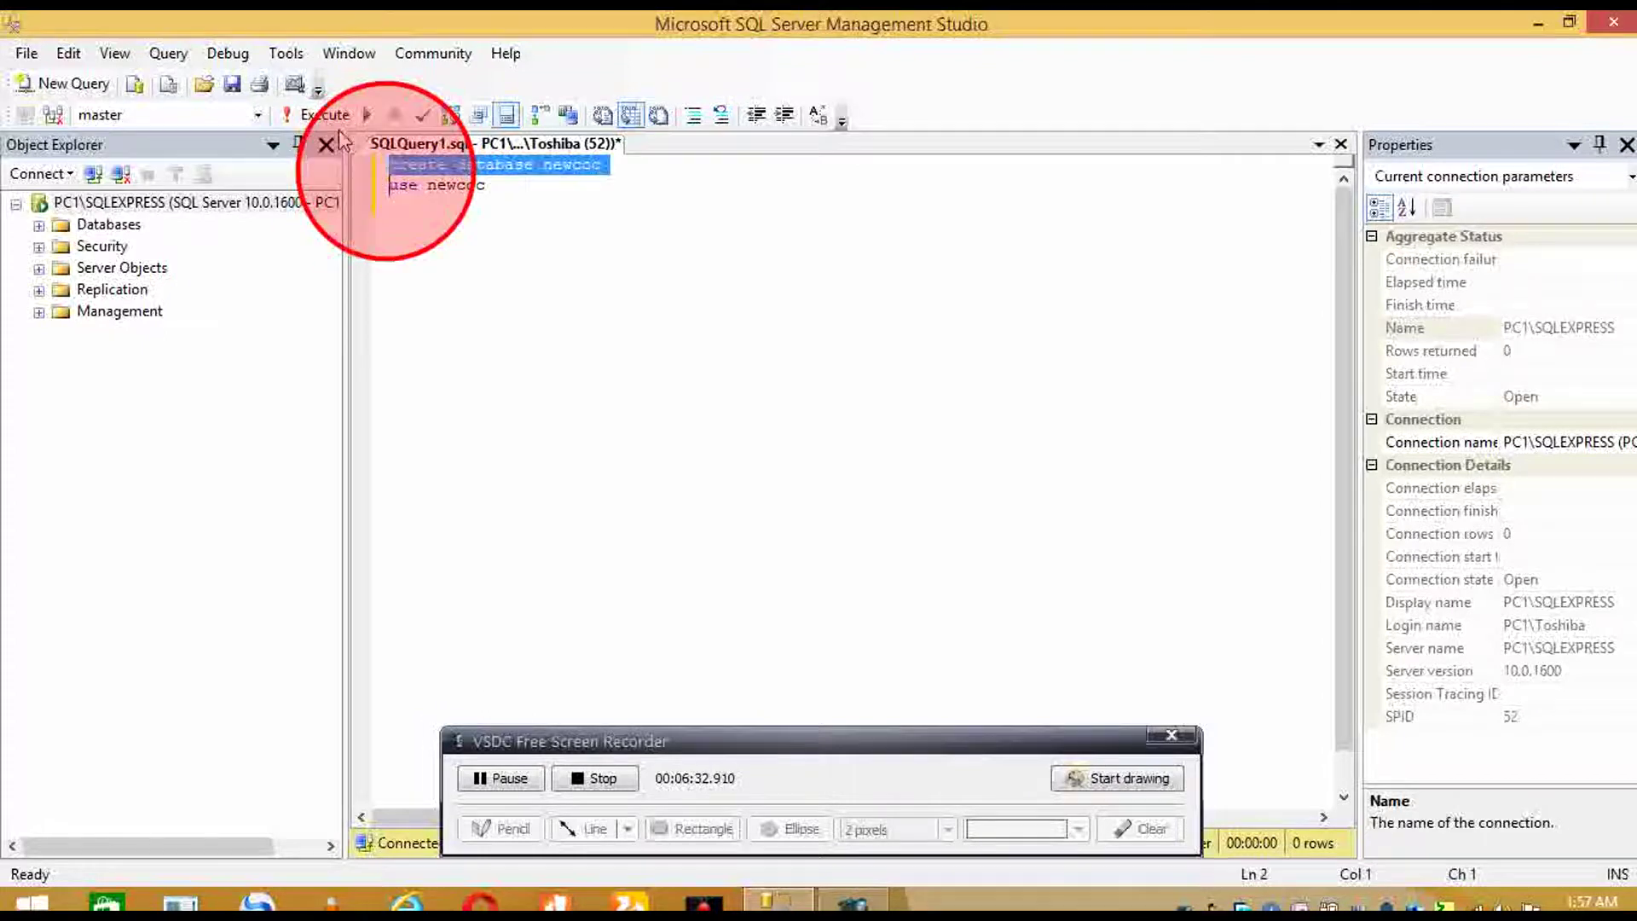
click(325, 114)
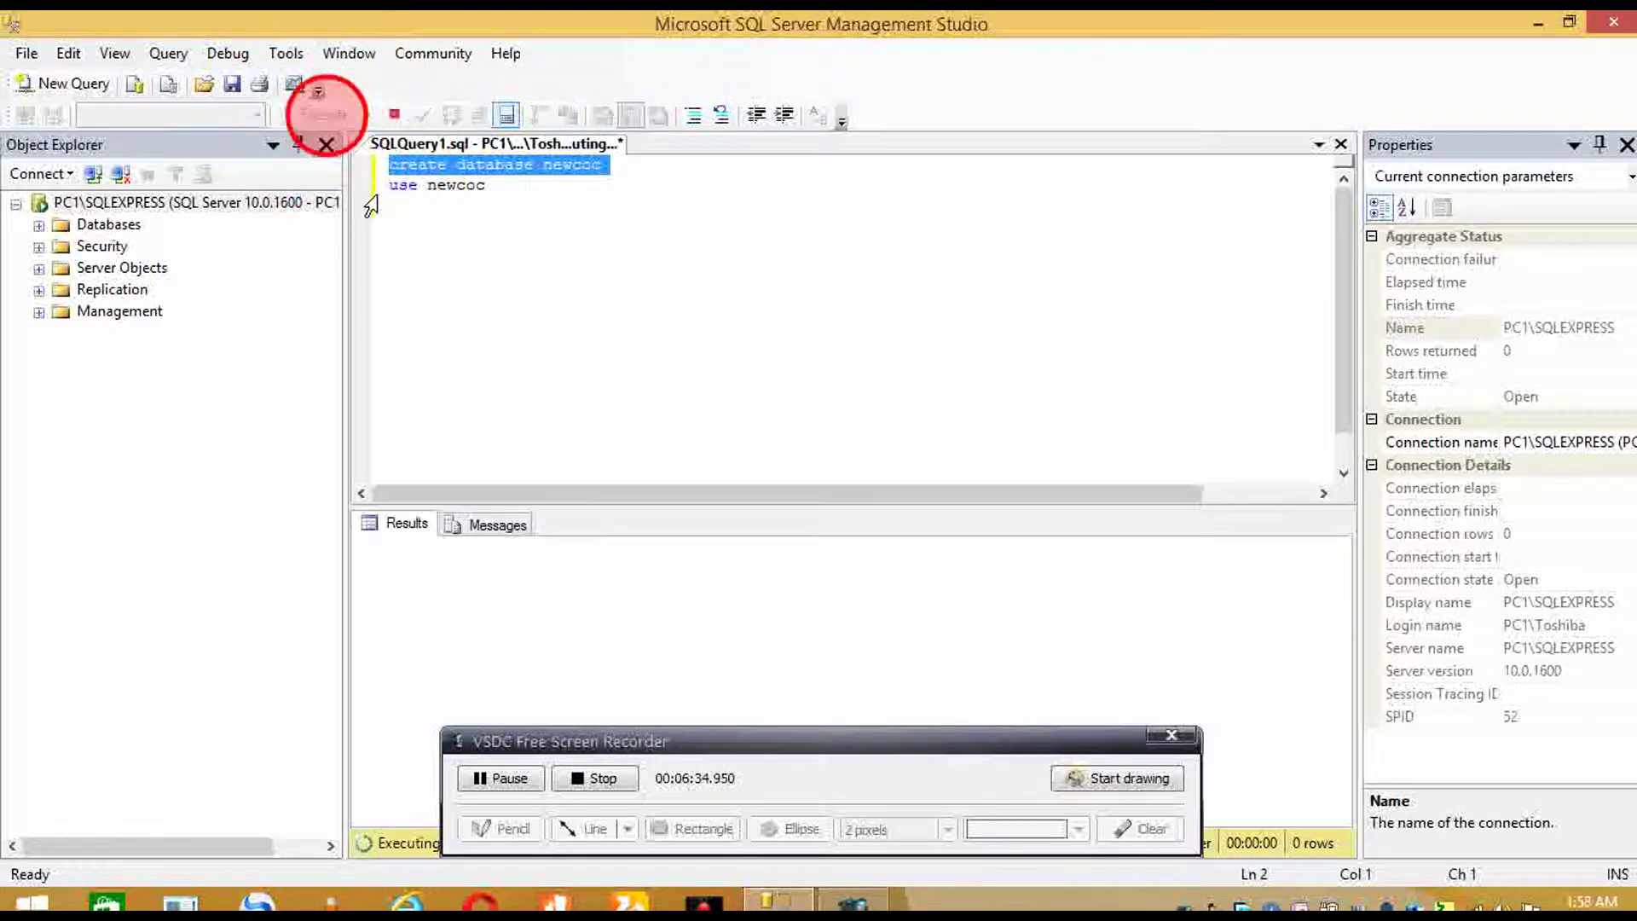
- Execute the 'use newcoc' statement
click(378, 192)
click(323, 114)
click(502, 227)
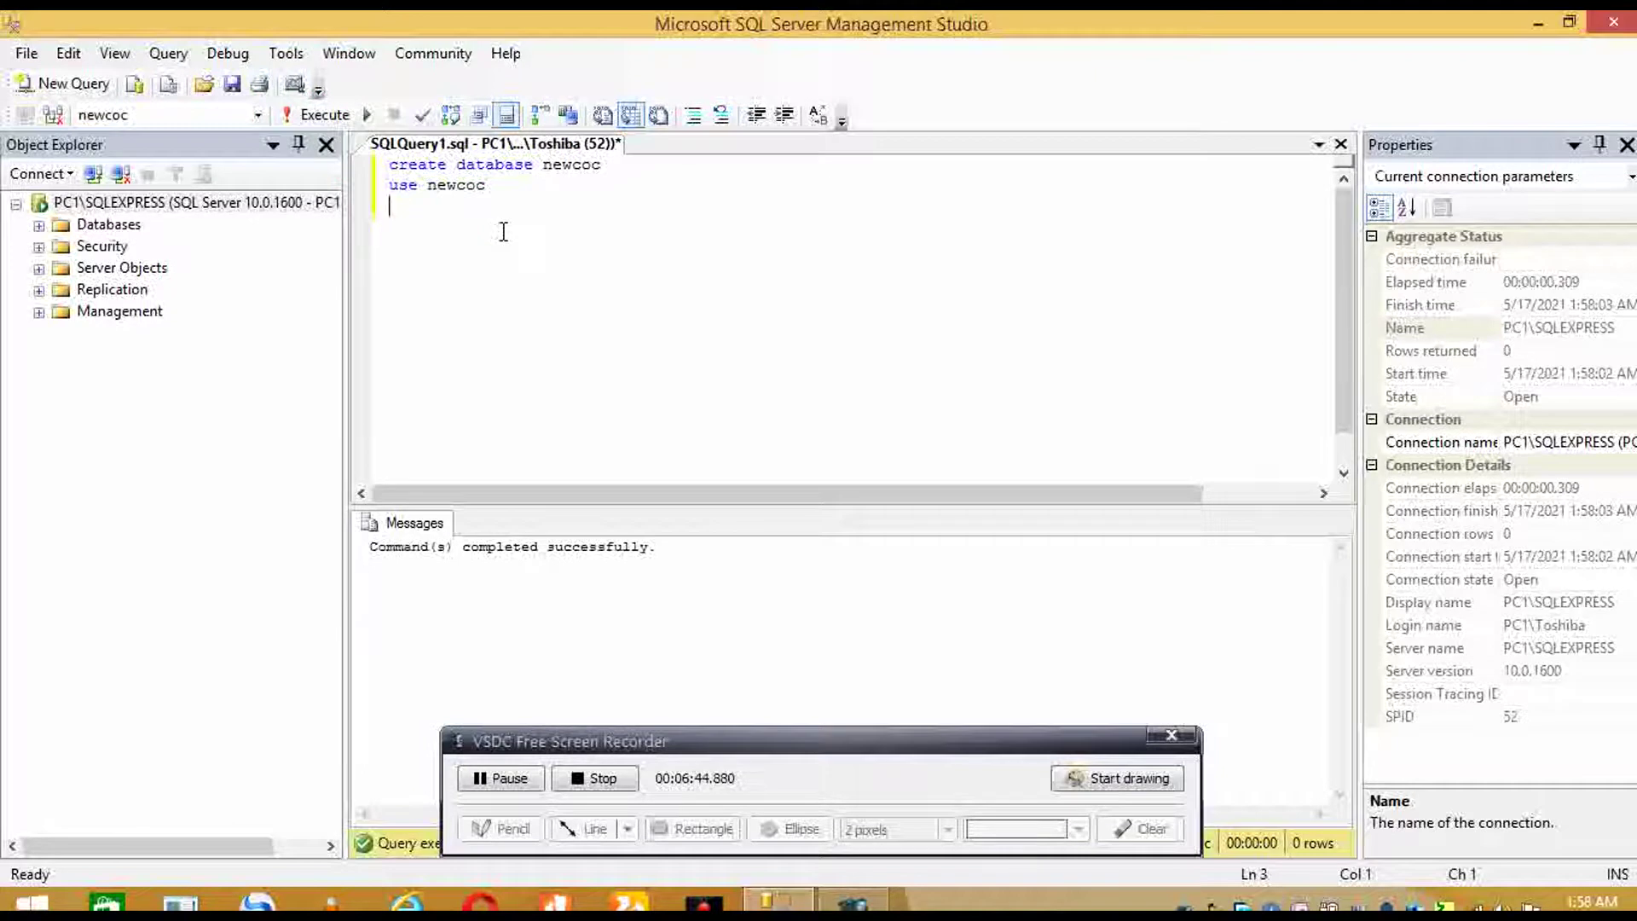
- Refresh the Databases folder in Object Explorer, expand it, and select newcoc
click(136, 226)
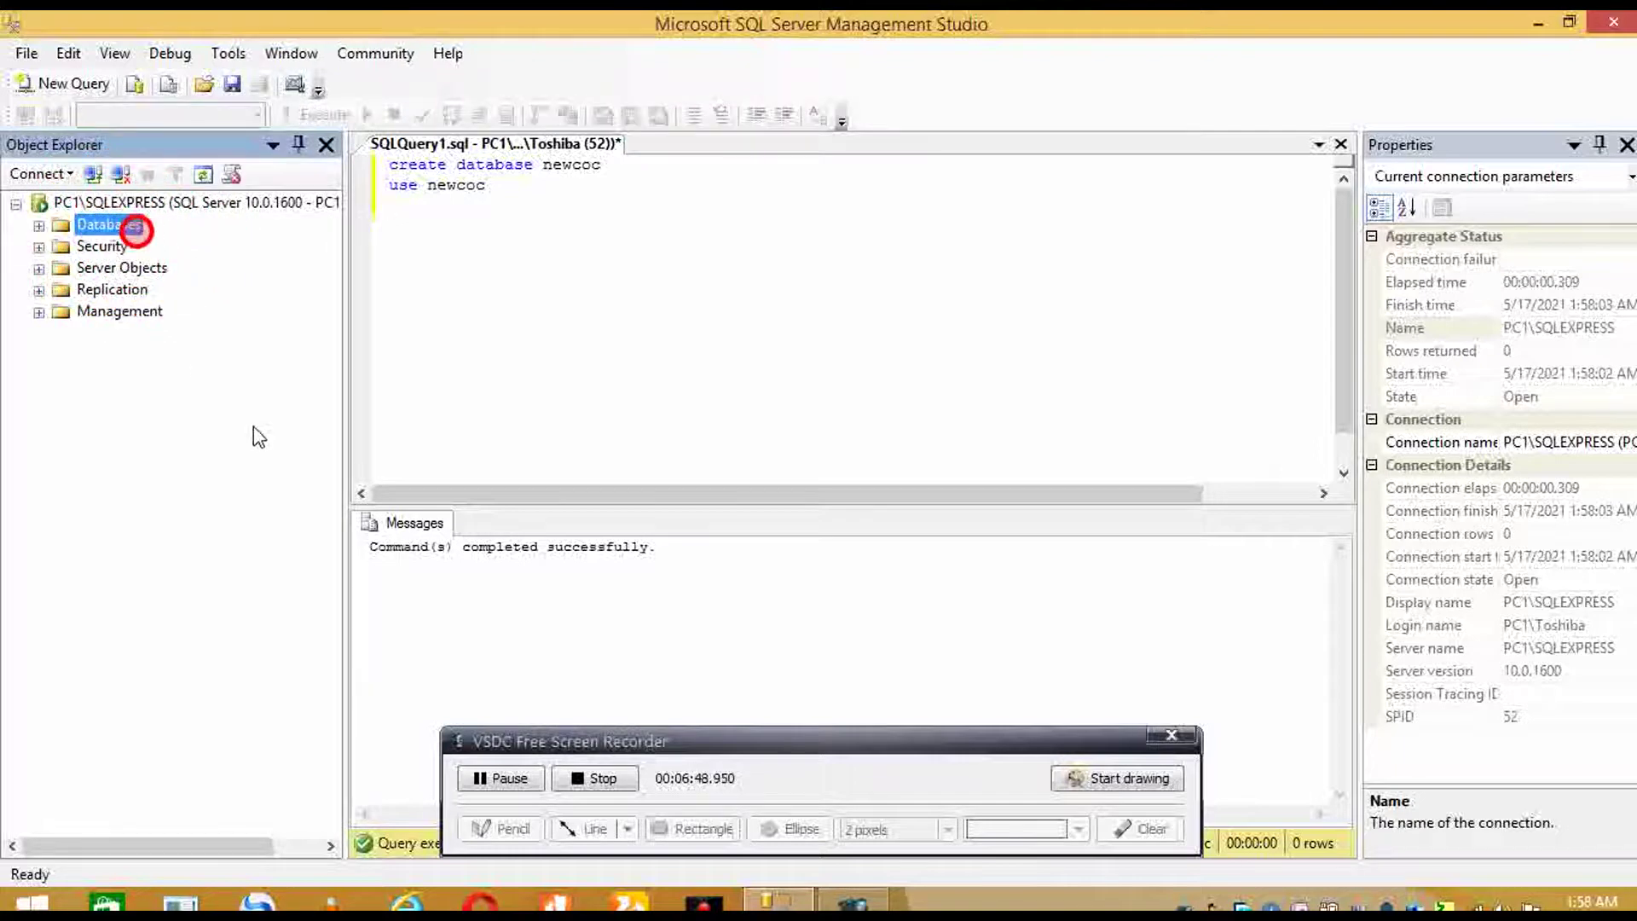
right_click(503, 578)
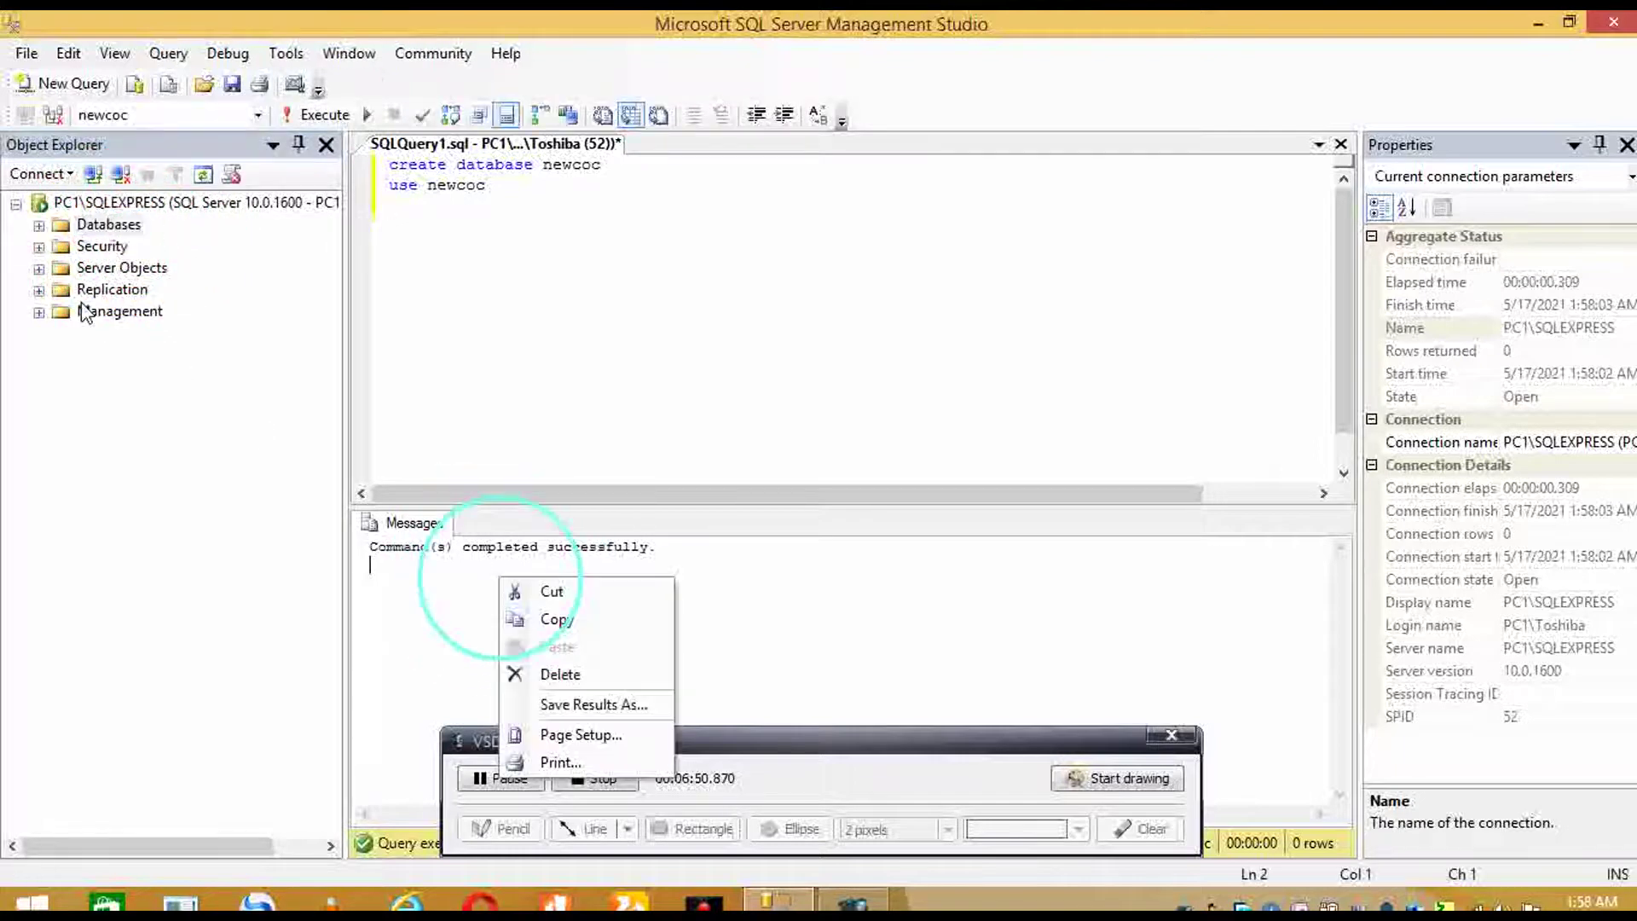
click(115, 229)
right_click(121, 241)
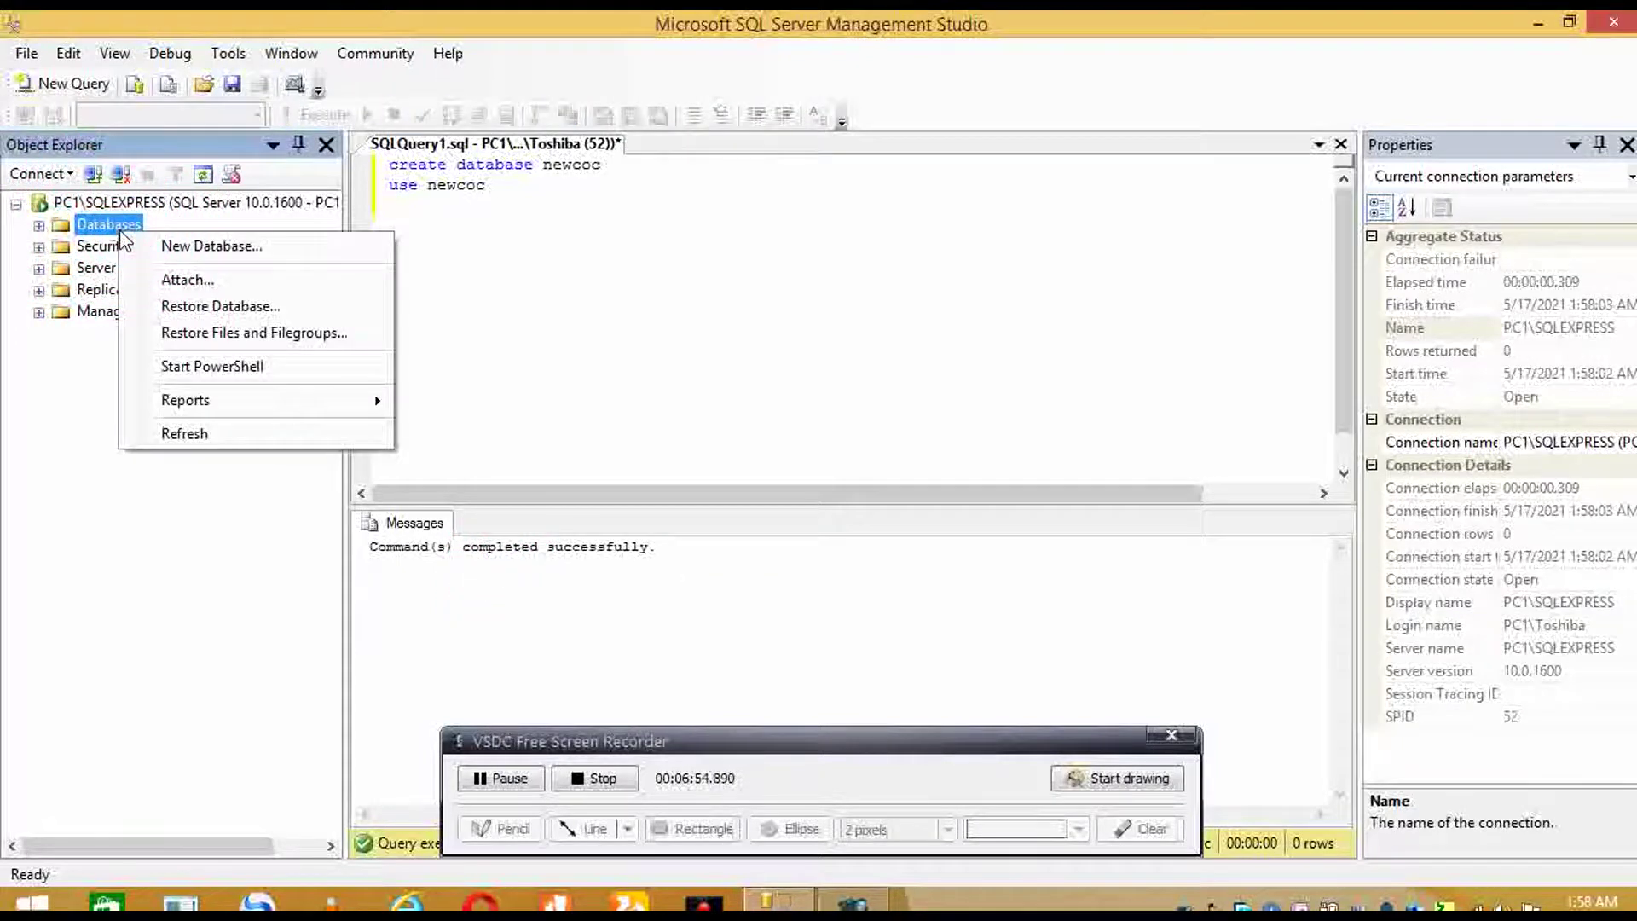
key(Down)
key(Down)
key(Down)
key(Down)
key(Down)
key(Down)
key(Down)
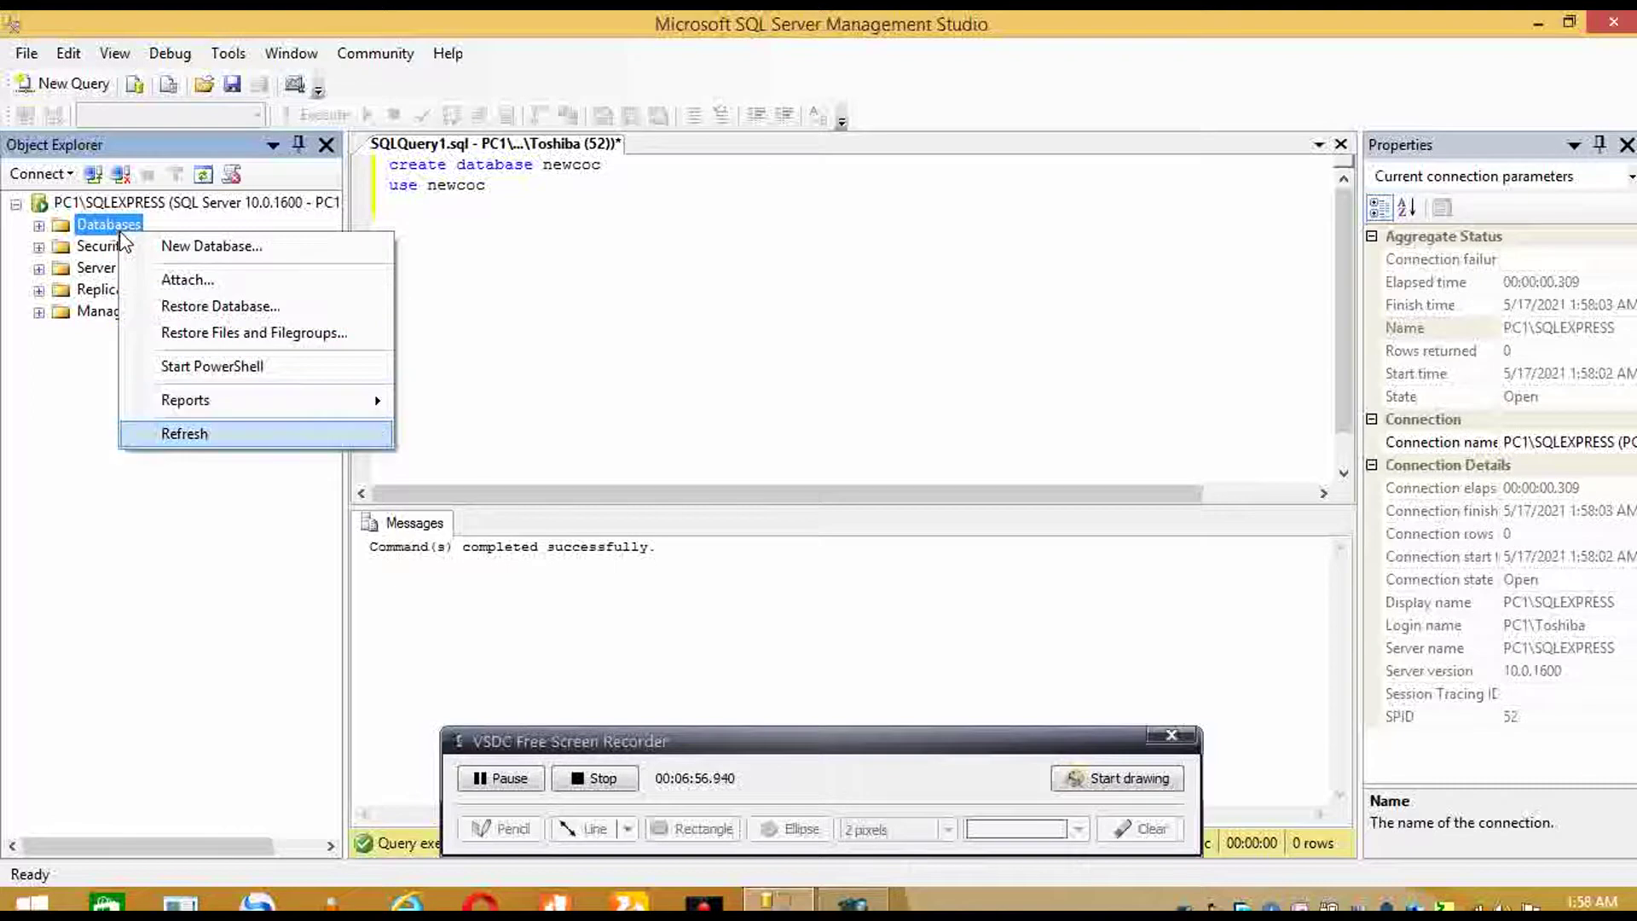
key(Return)
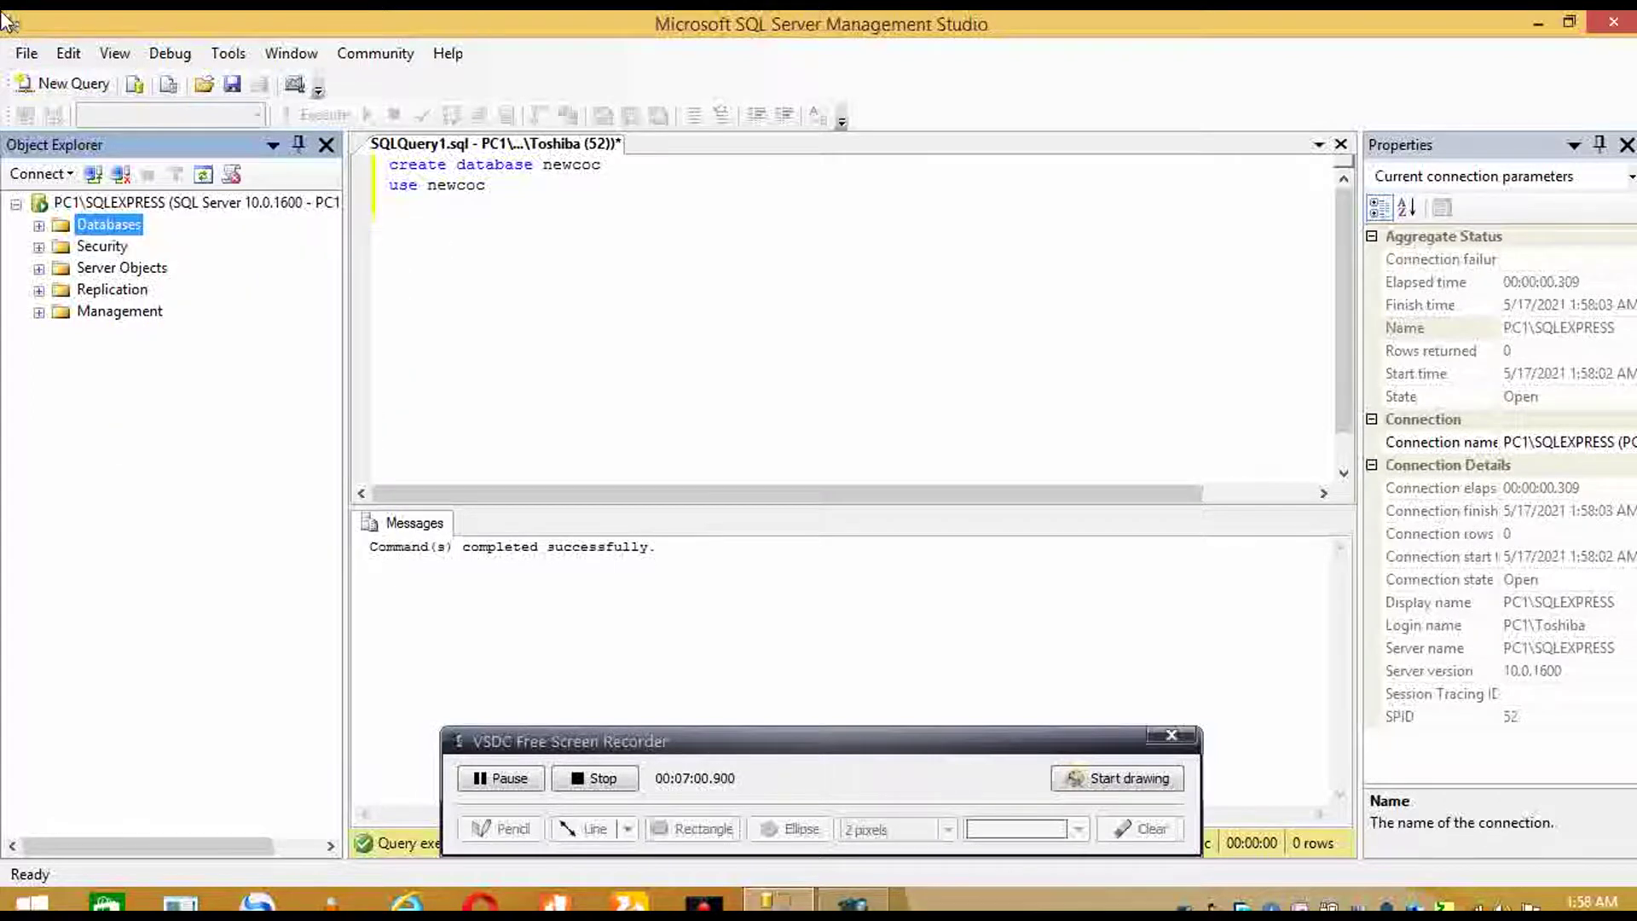
click(39, 225)
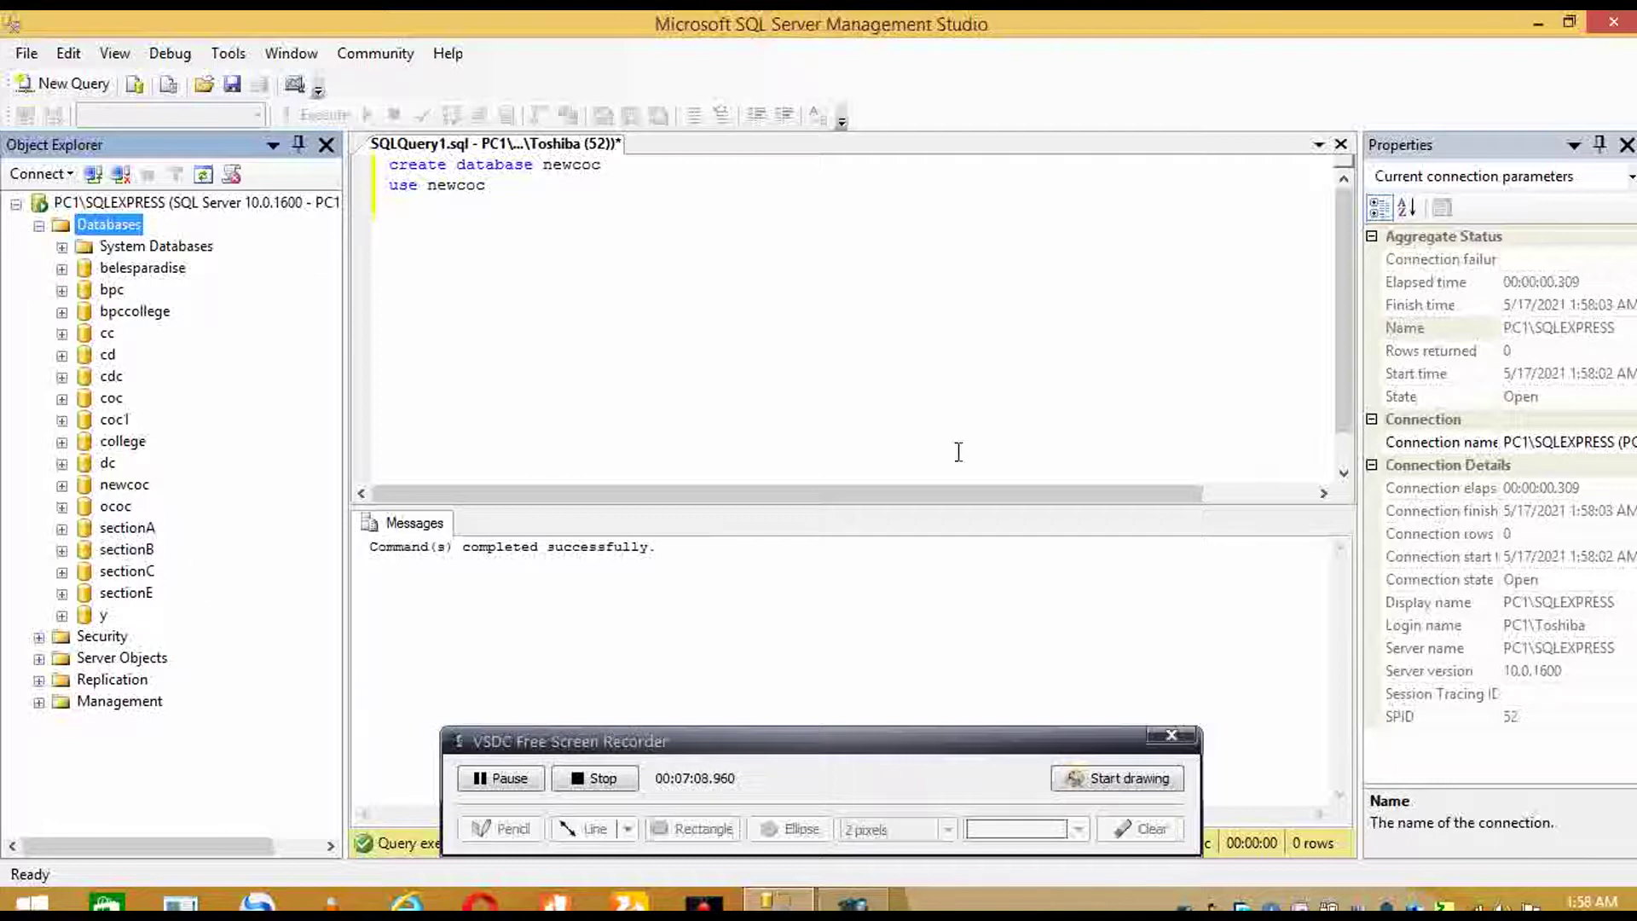
click(125, 485)
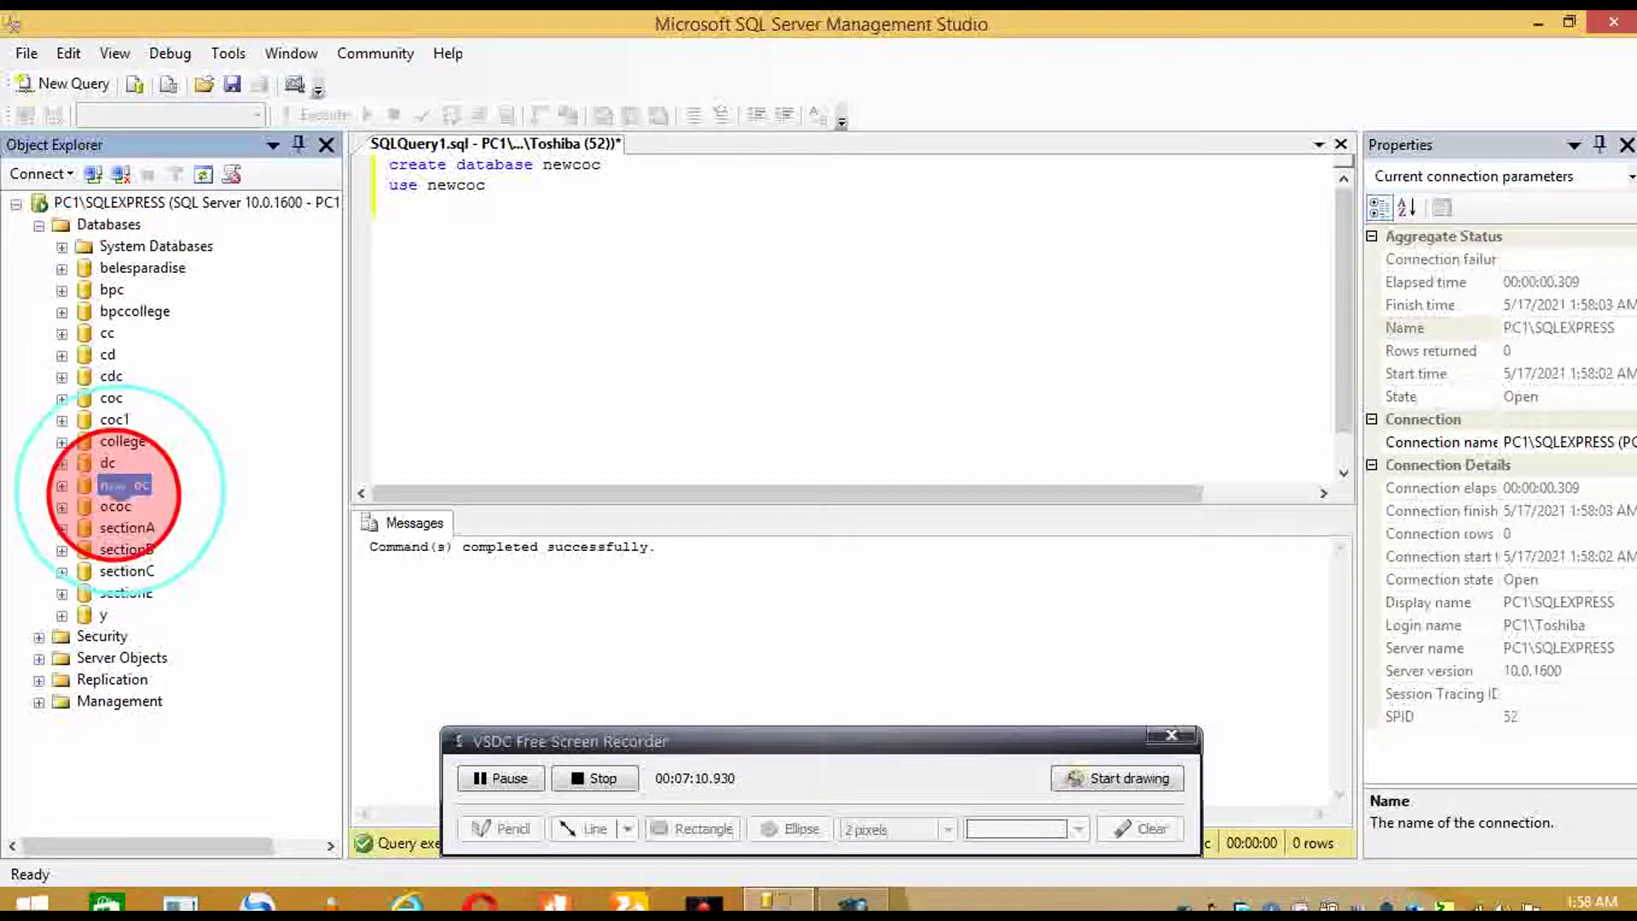
- Launch Tasks > Import Data on newcoc, move the wizard window up, and pass the Welcome page
right_click(124, 486)
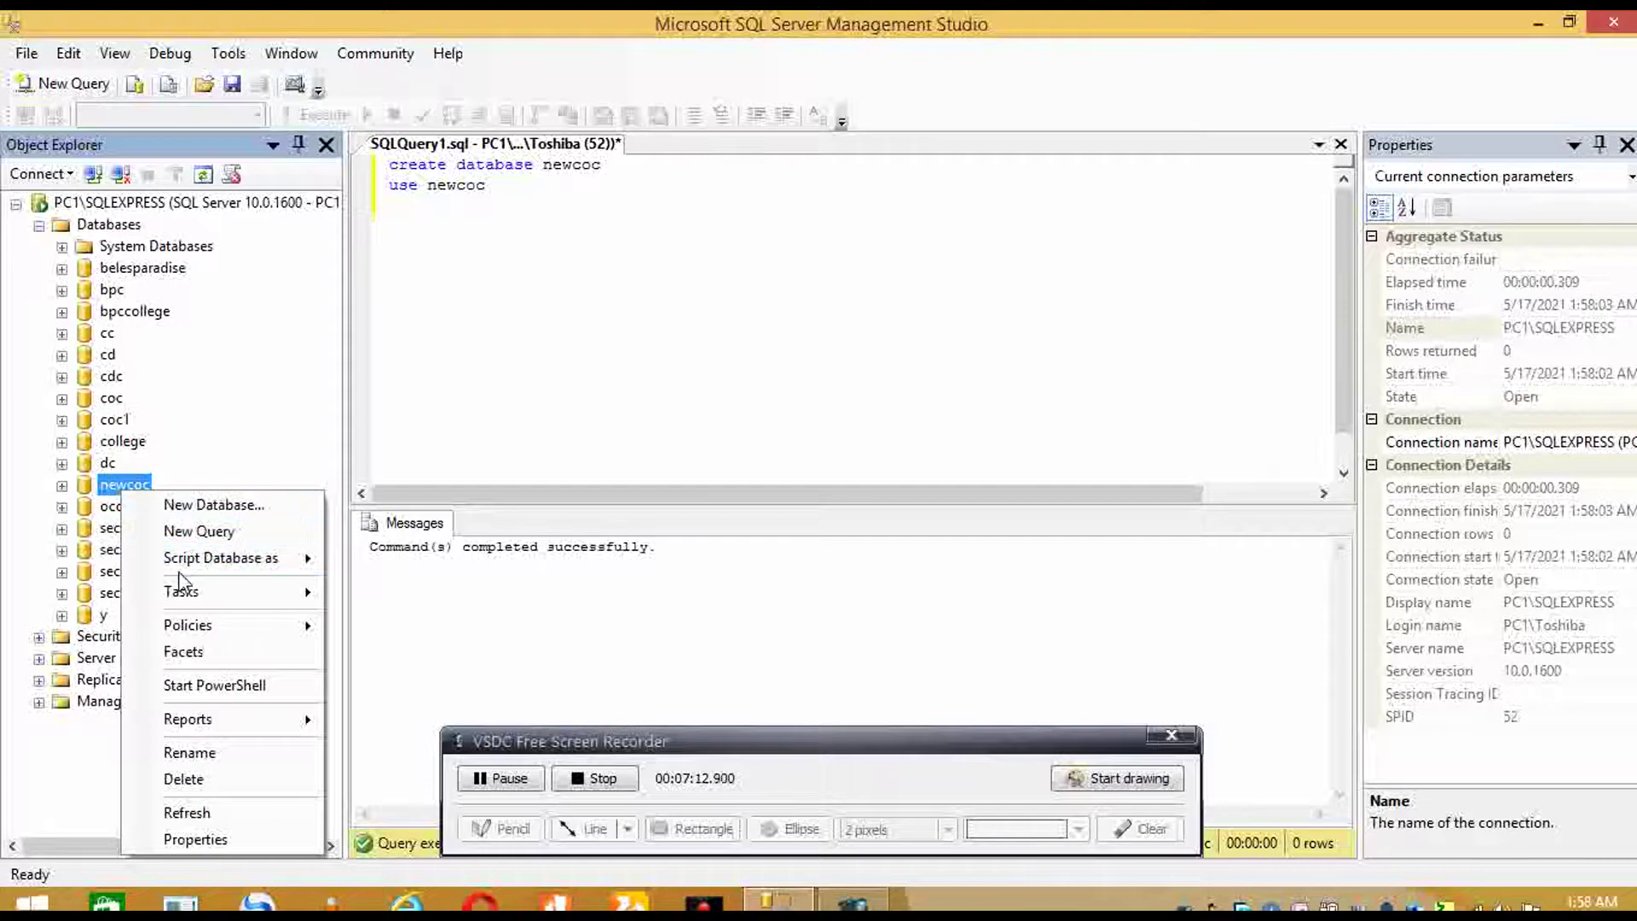
mouse_move(205, 591)
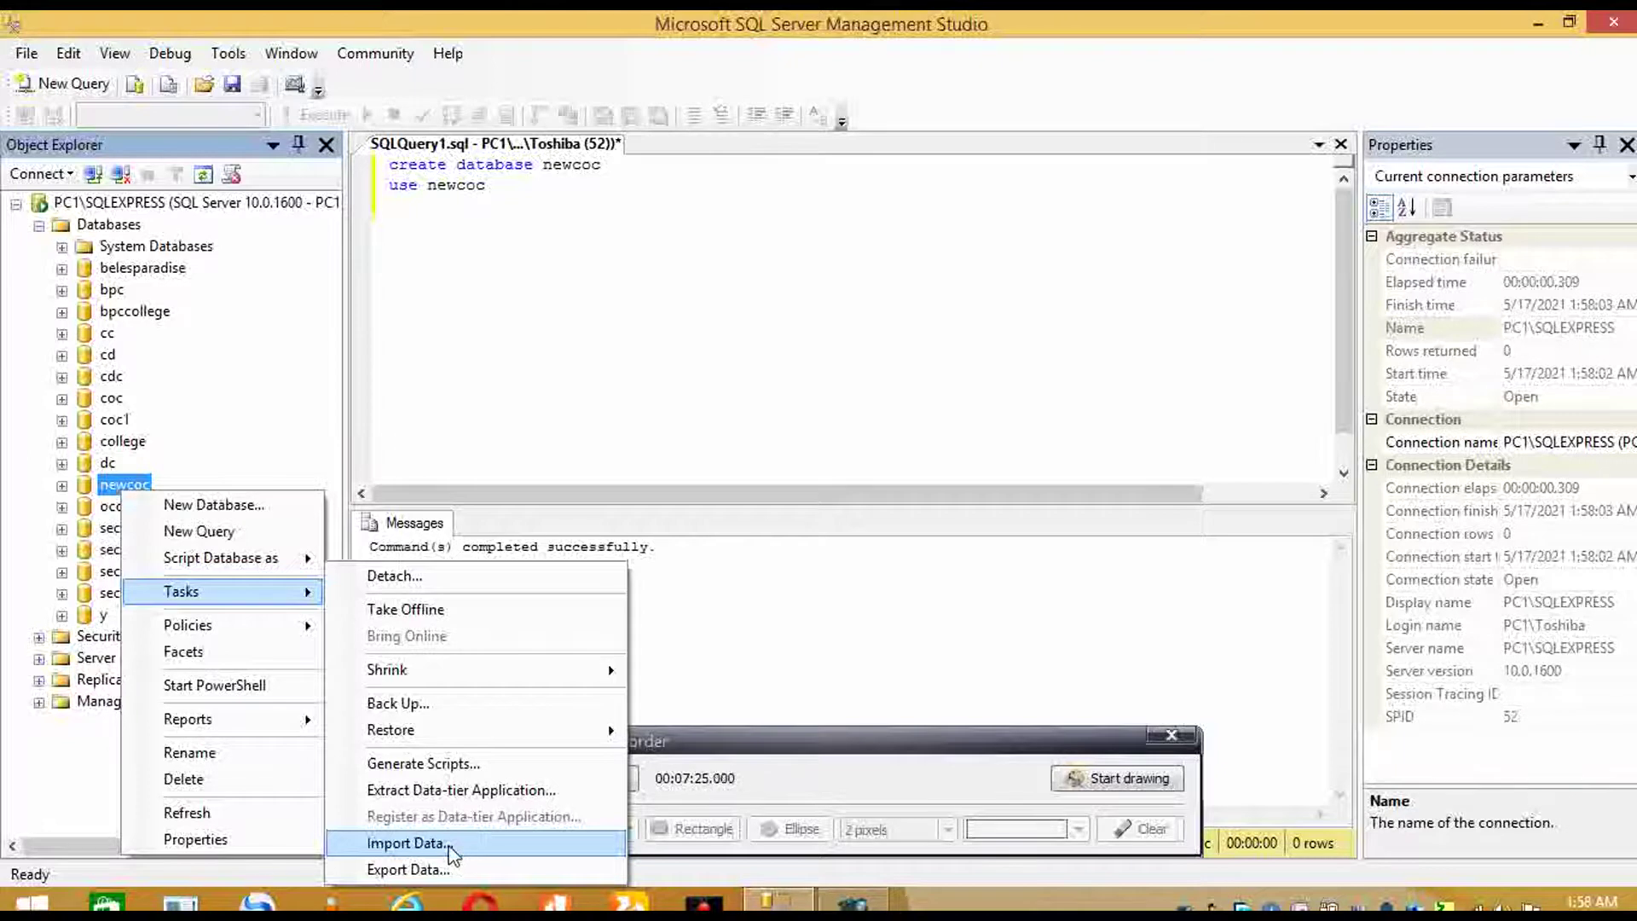
click(451, 848)
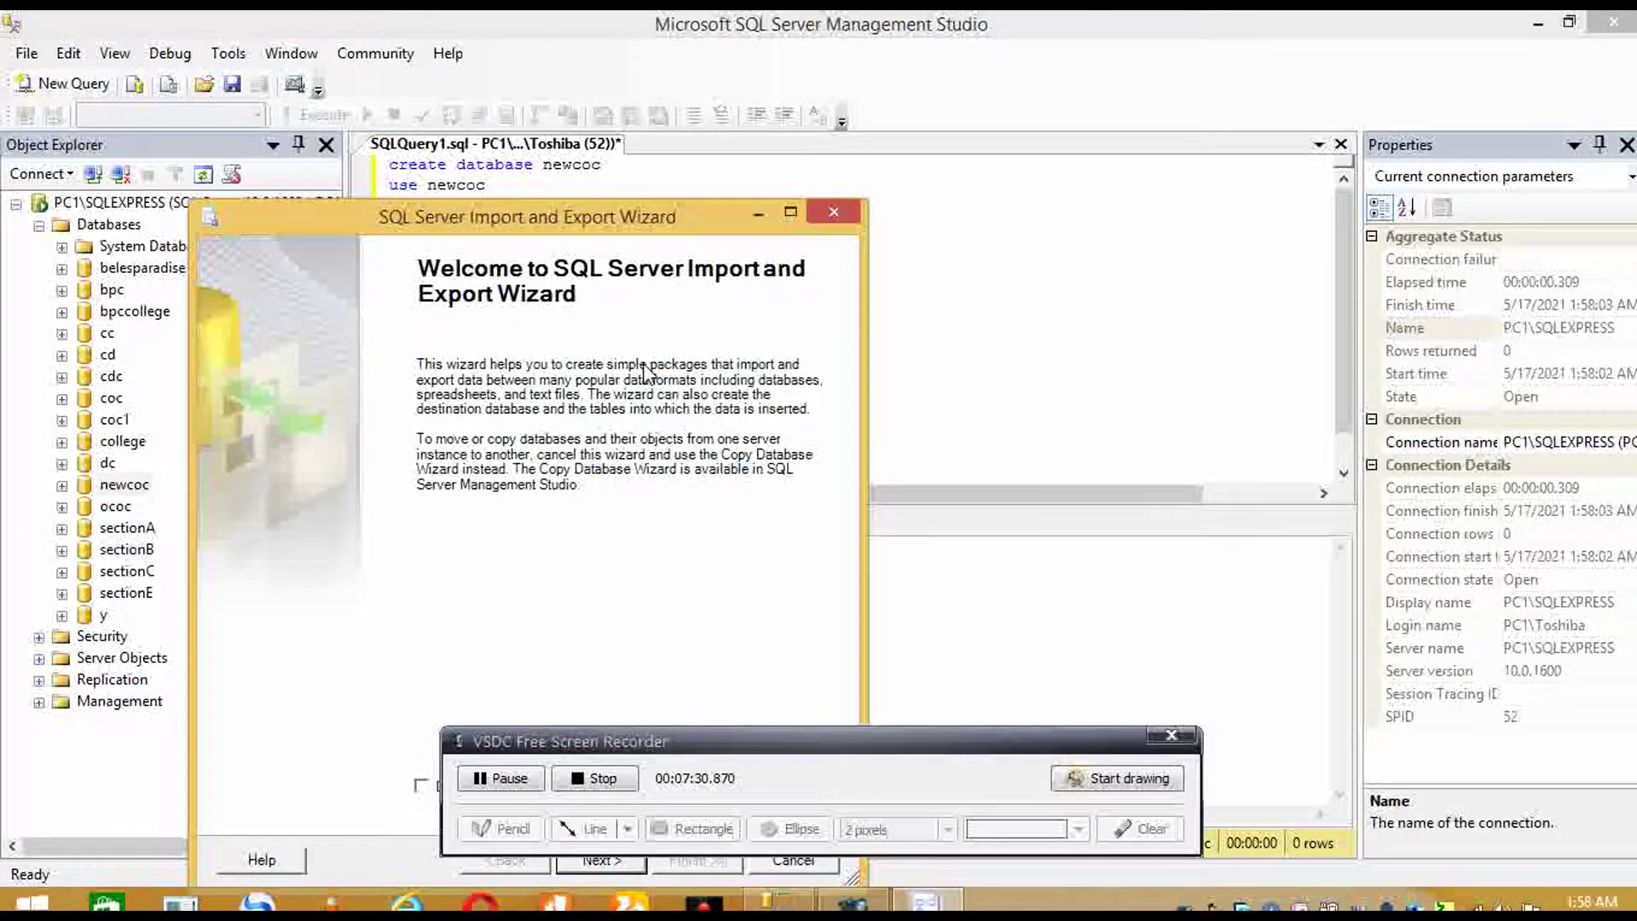
click(631, 234)
drag(631, 234, 689, 63)
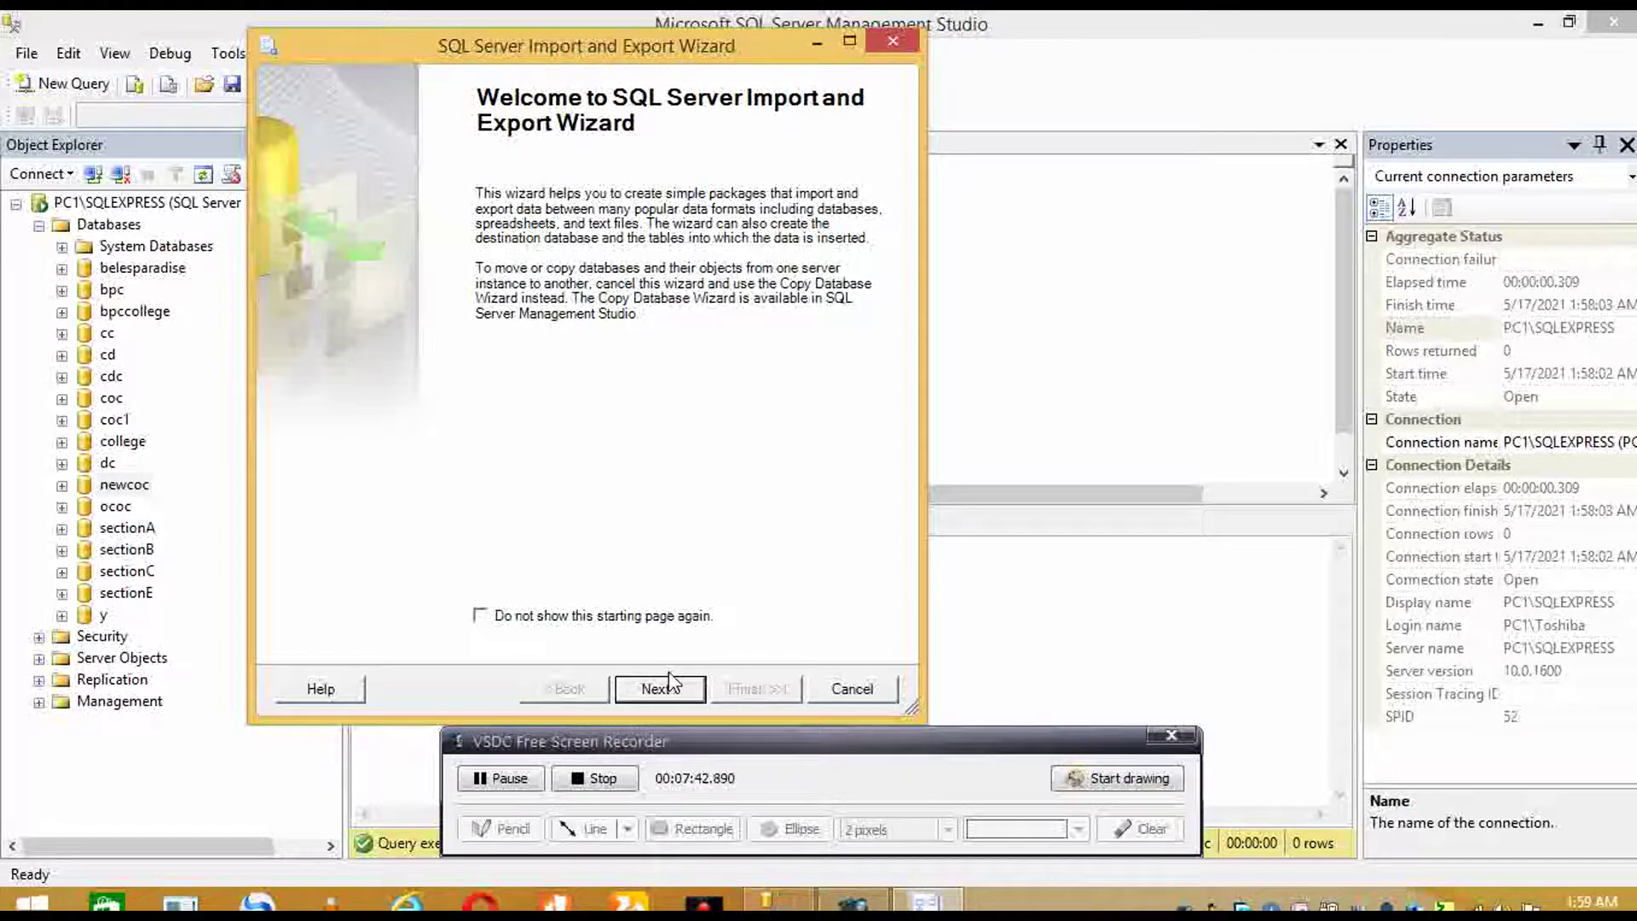
click(671, 686)
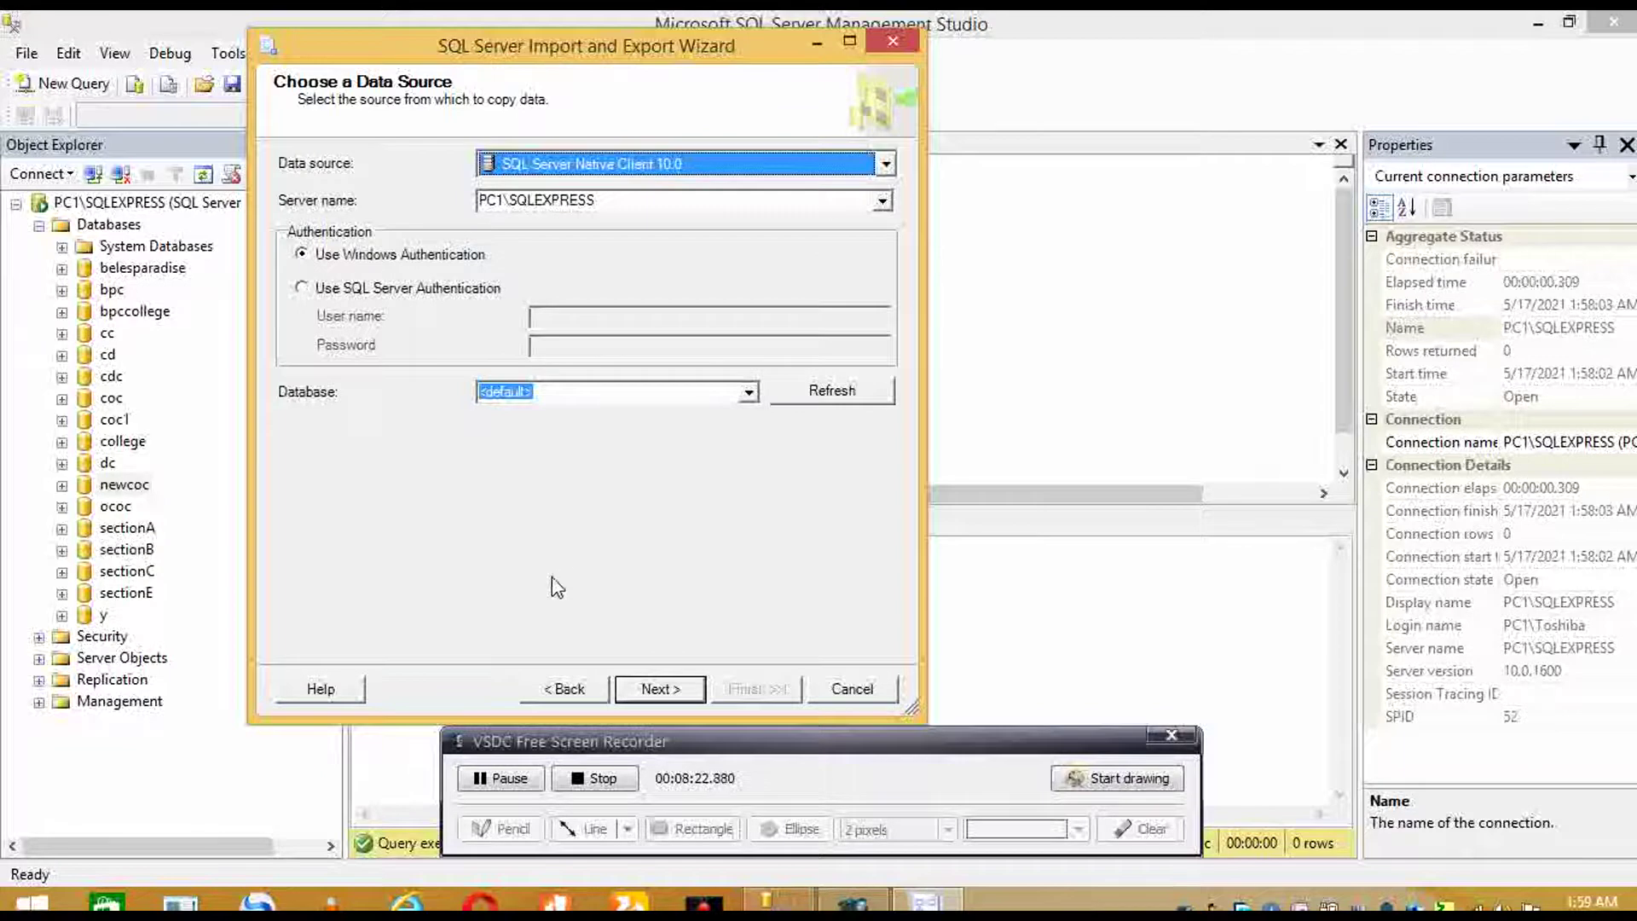
- Choose Microsoft Access as the wizard's data source
click(635, 164)
scroll(669, 247, up, 3)
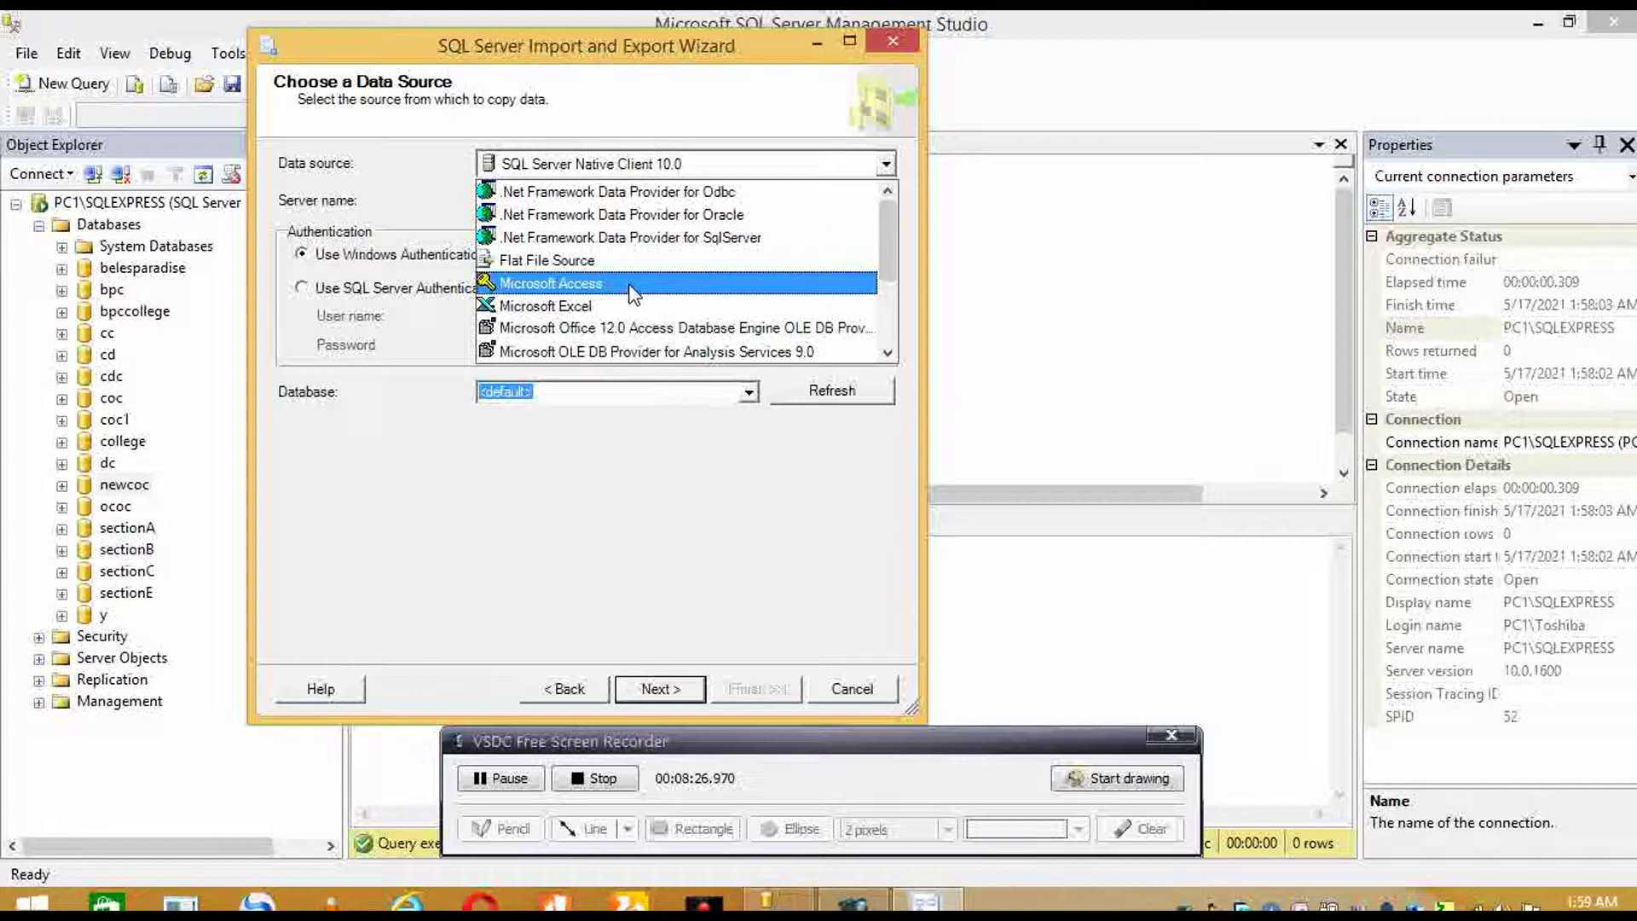
click(629, 288)
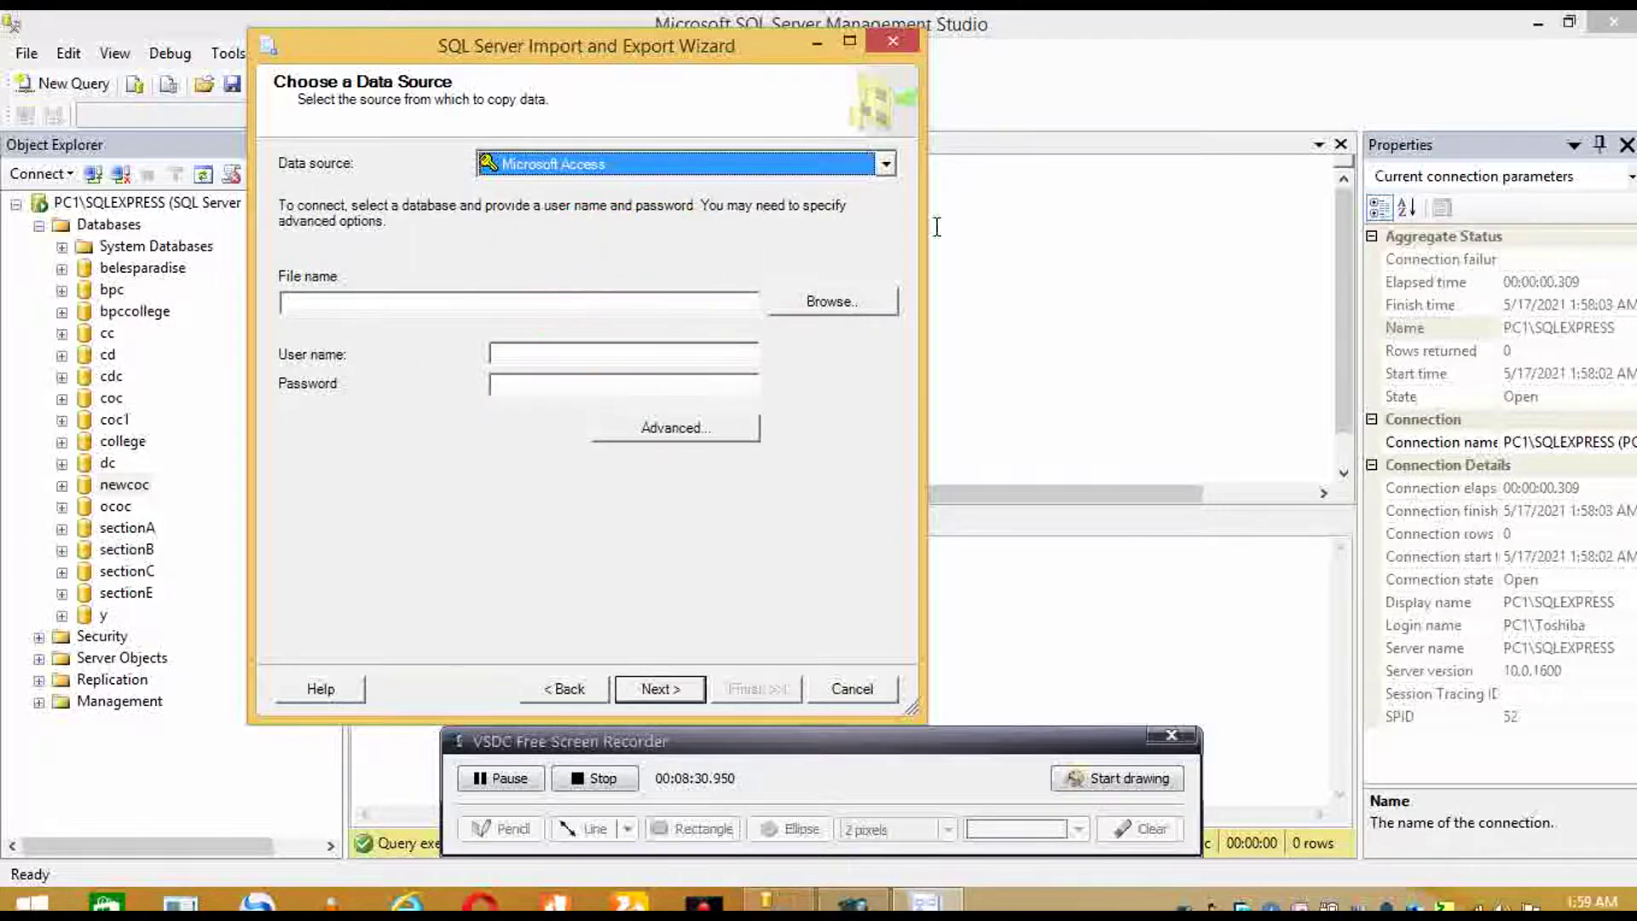
- Select newcoc.mdb from the Desktop as the source file and advance to Choose a Destination
click(815, 301)
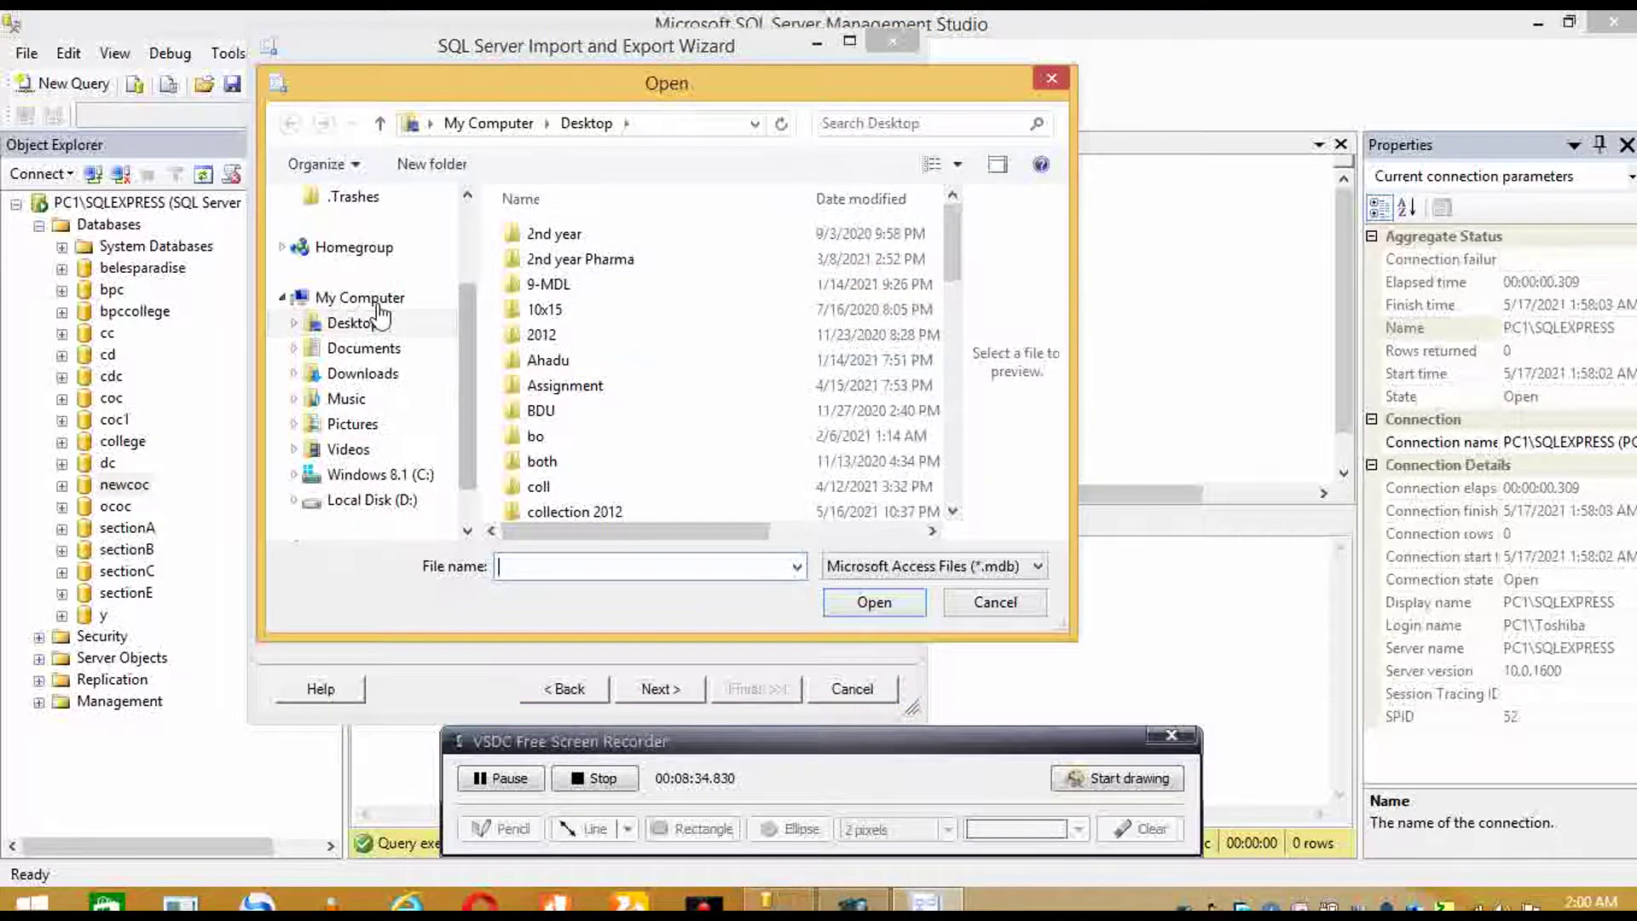
click(631, 385)
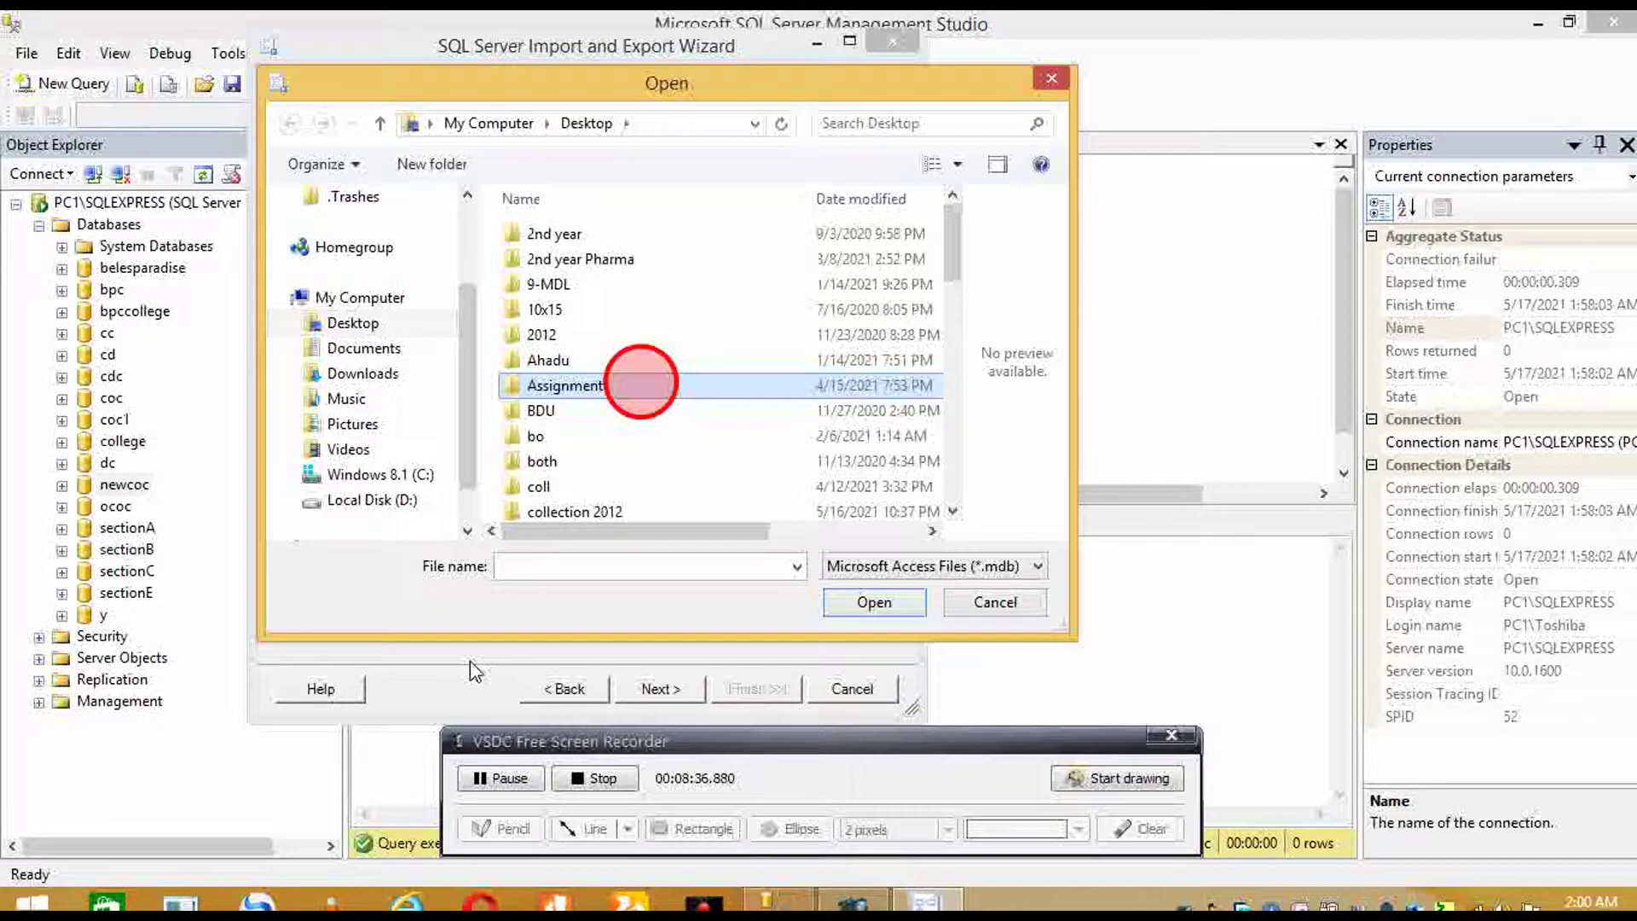
scroll(560, 506, down, 10)
scroll(636, 501, down, 1)
click(640, 505)
scroll(642, 501, up, 1)
scroll(646, 516, down, 1)
scroll(647, 520, up, 1)
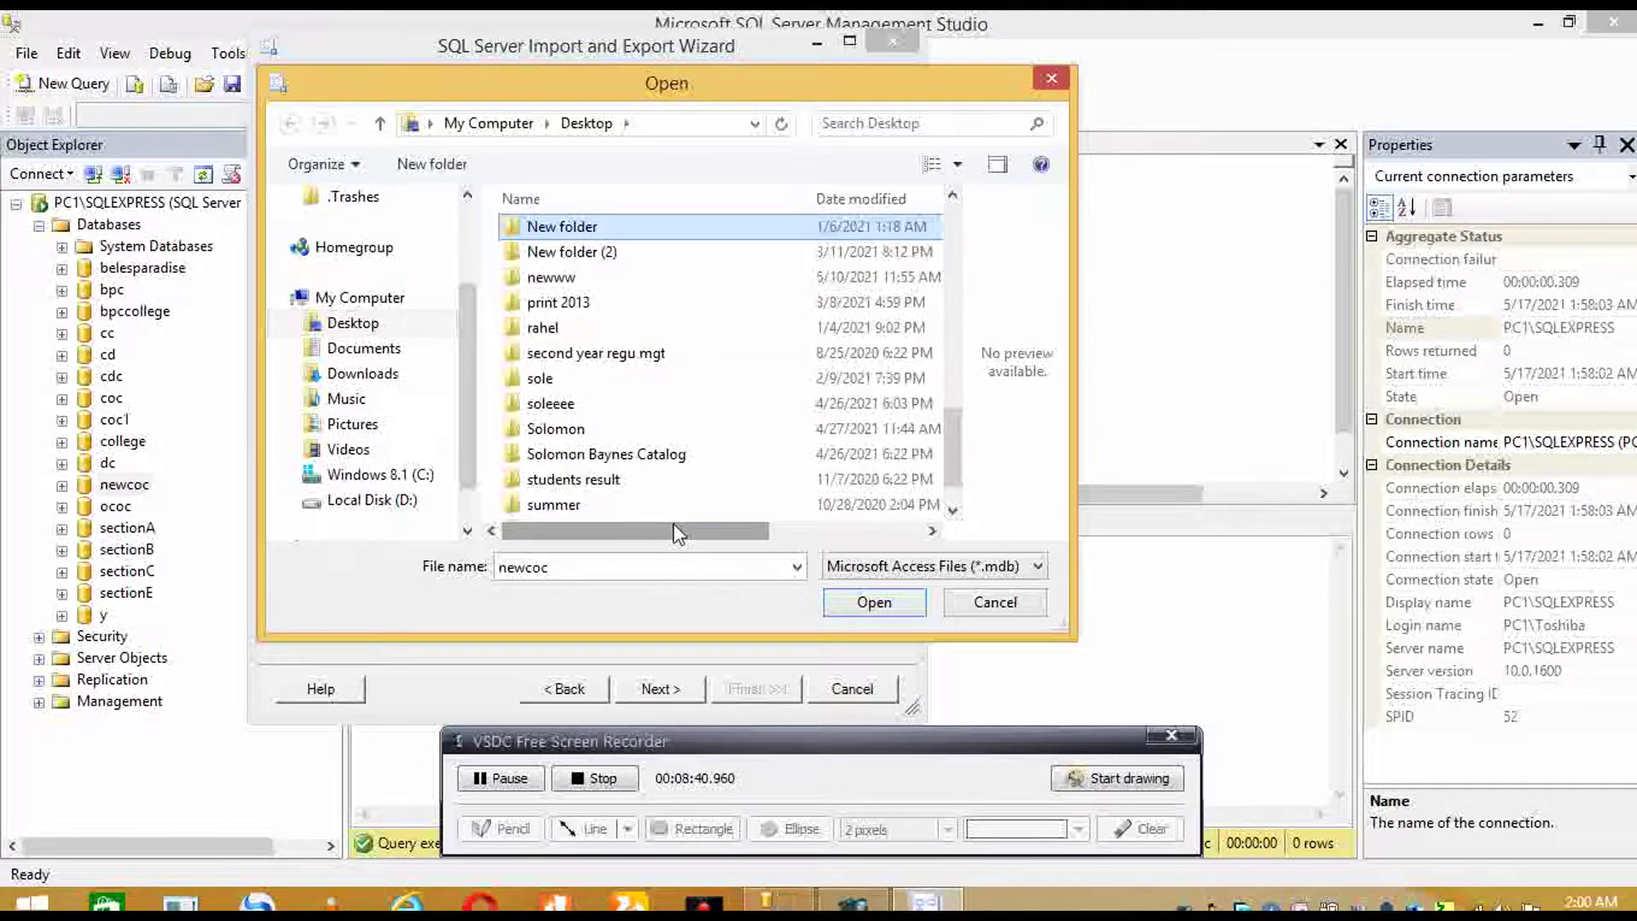
scroll(646, 522, down, 1)
click(631, 505)
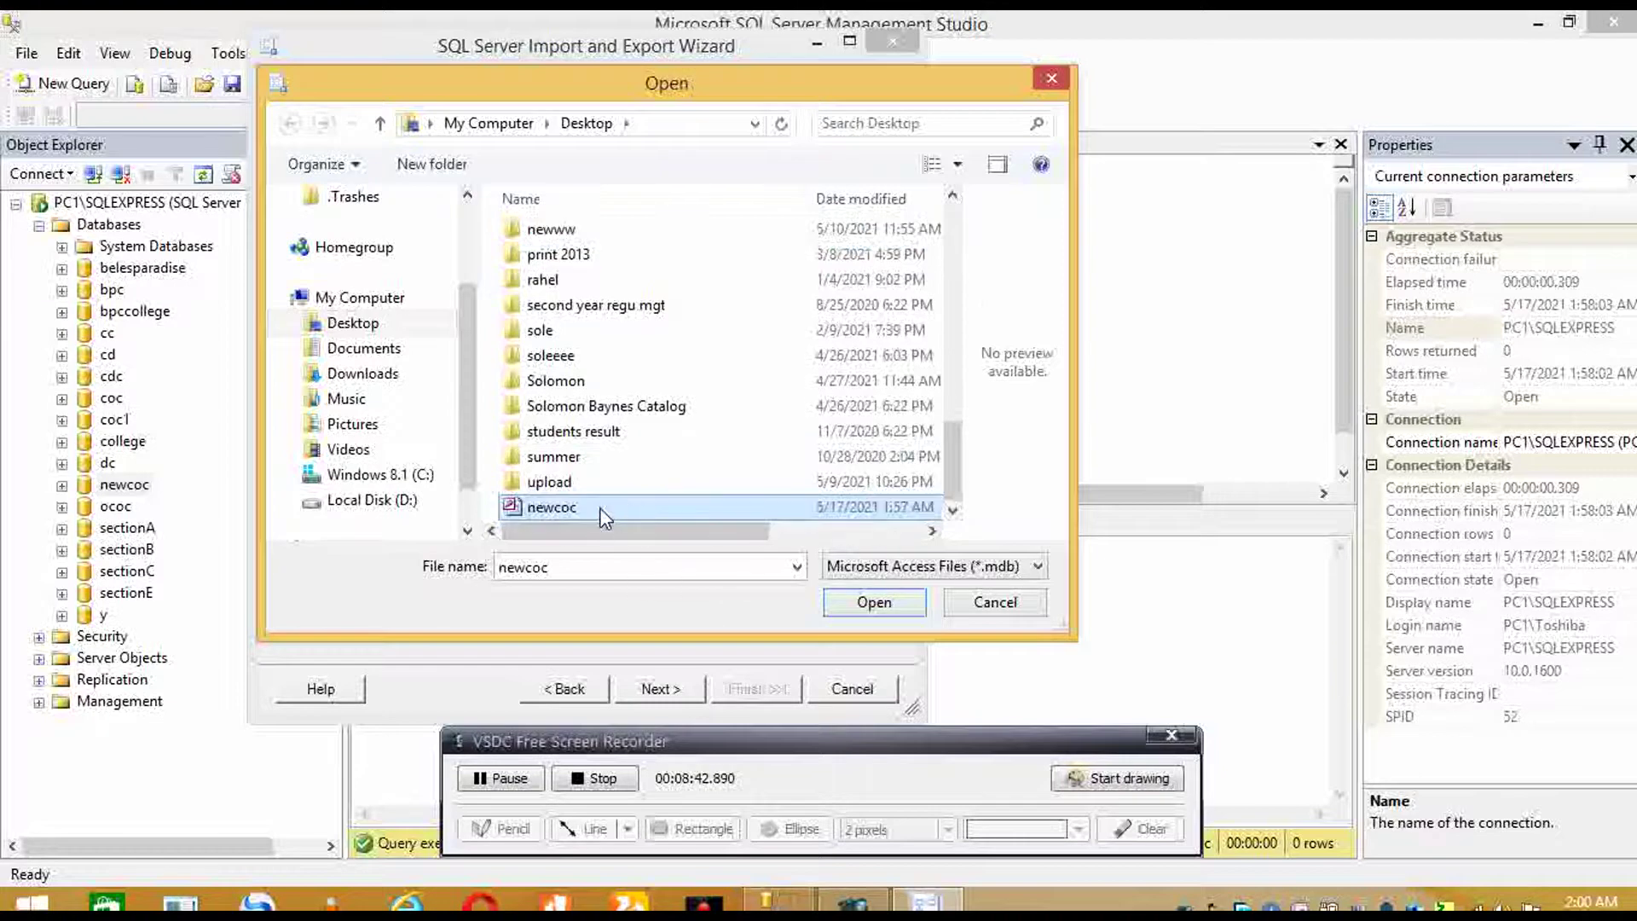
click(875, 603)
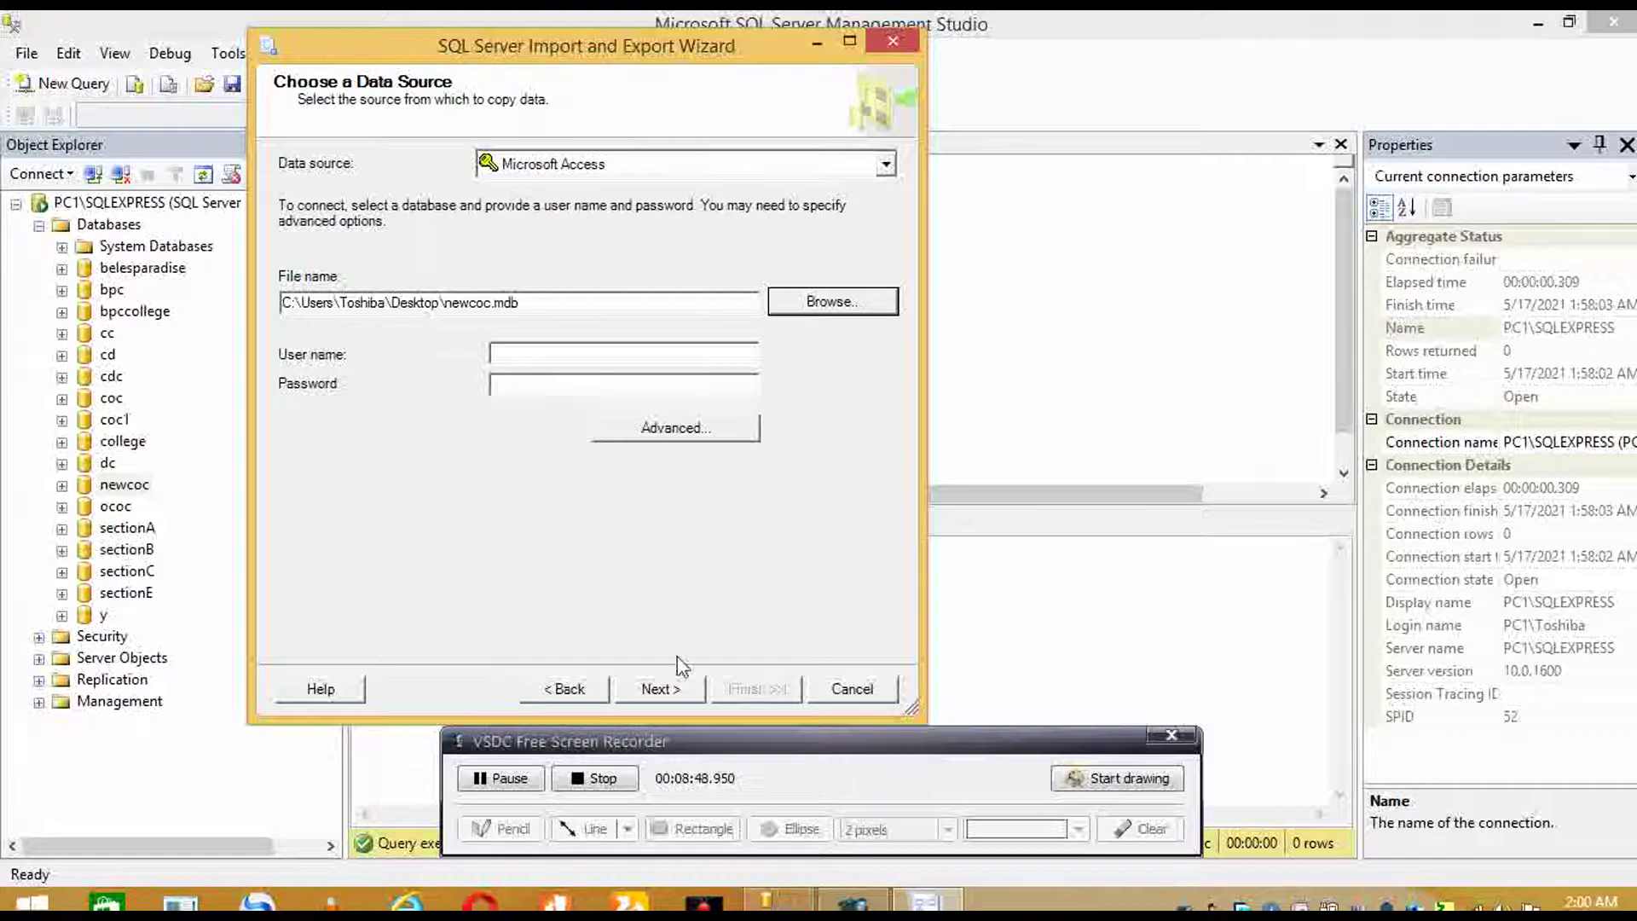
click(672, 700)
click(651, 696)
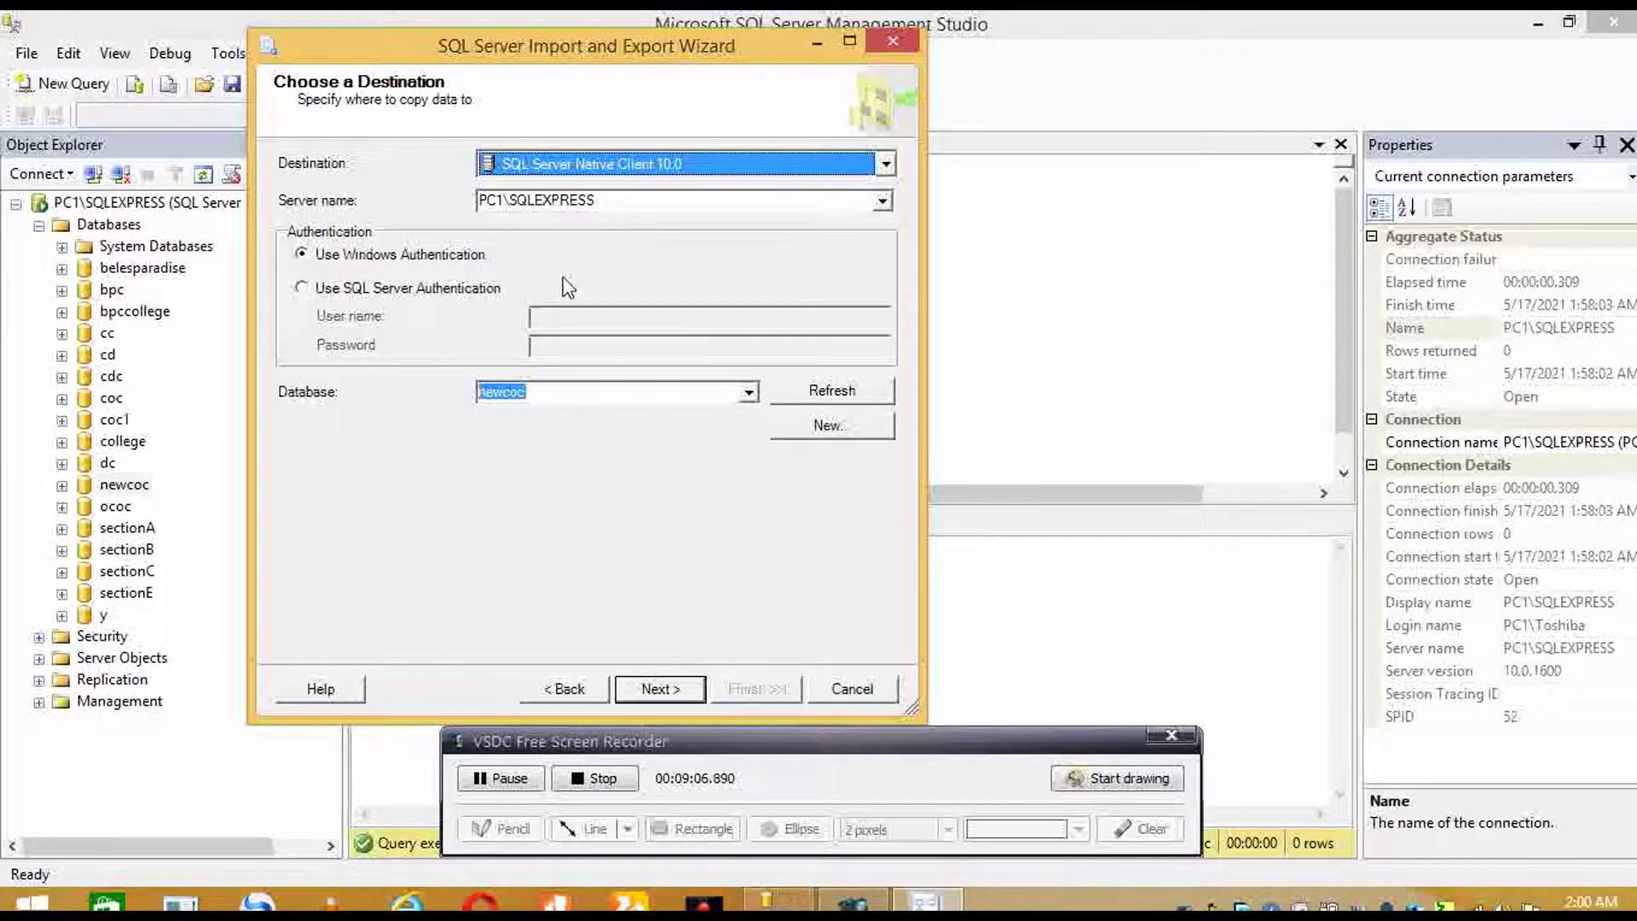
- Accept newcoc as destination, copy whole tables, and tick student to copy into [dbo].[student]
click(662, 689)
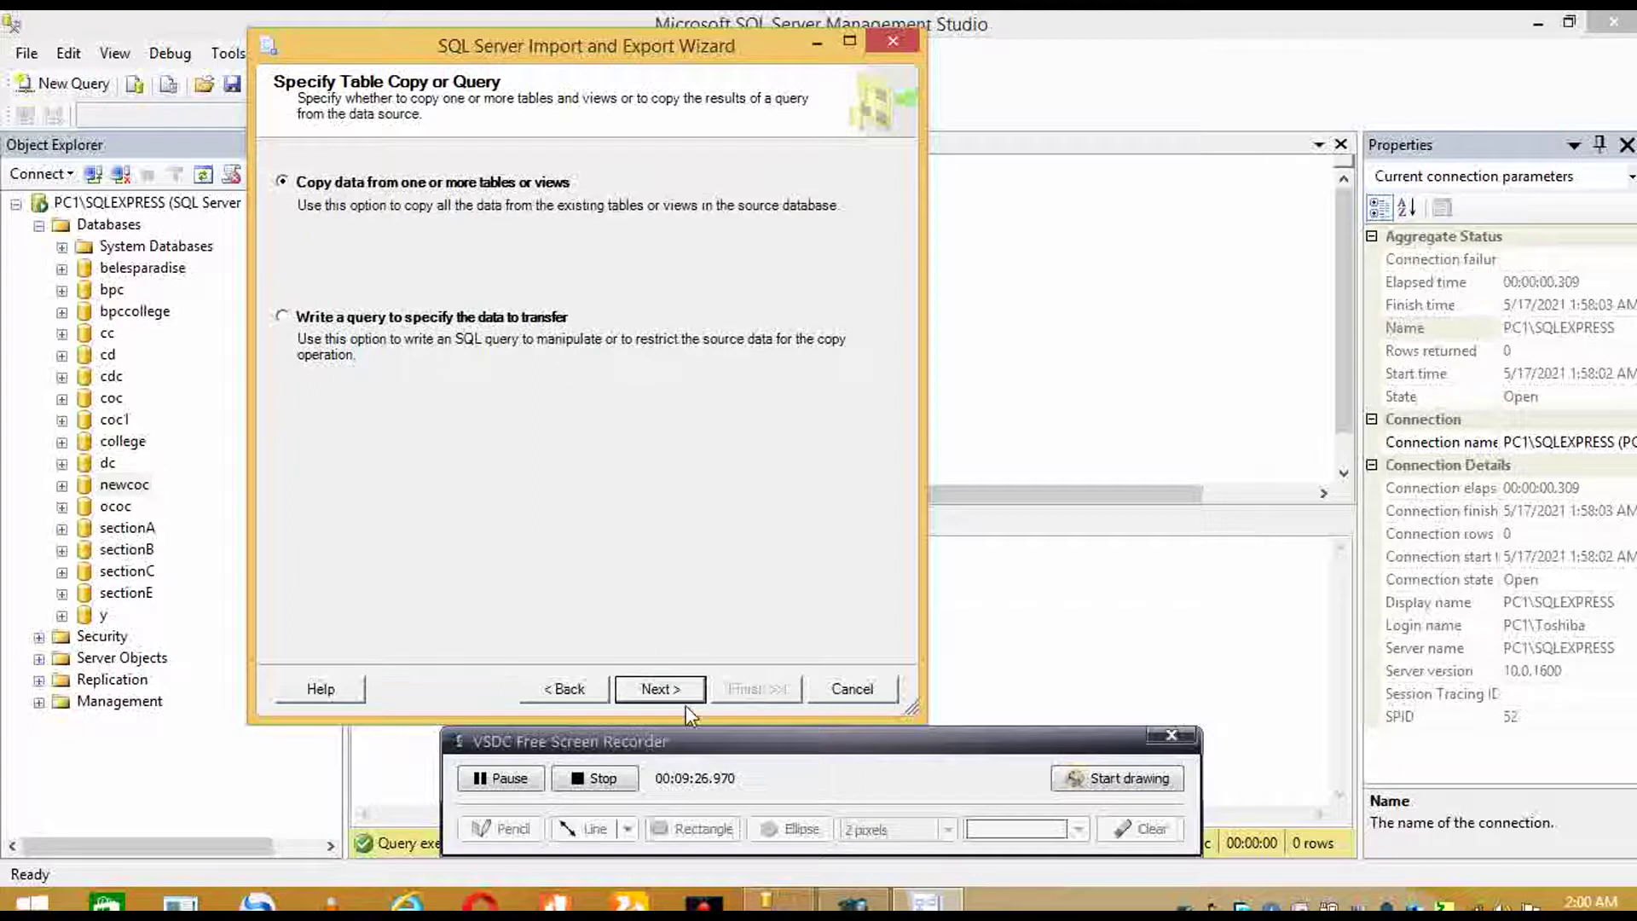
click(650, 686)
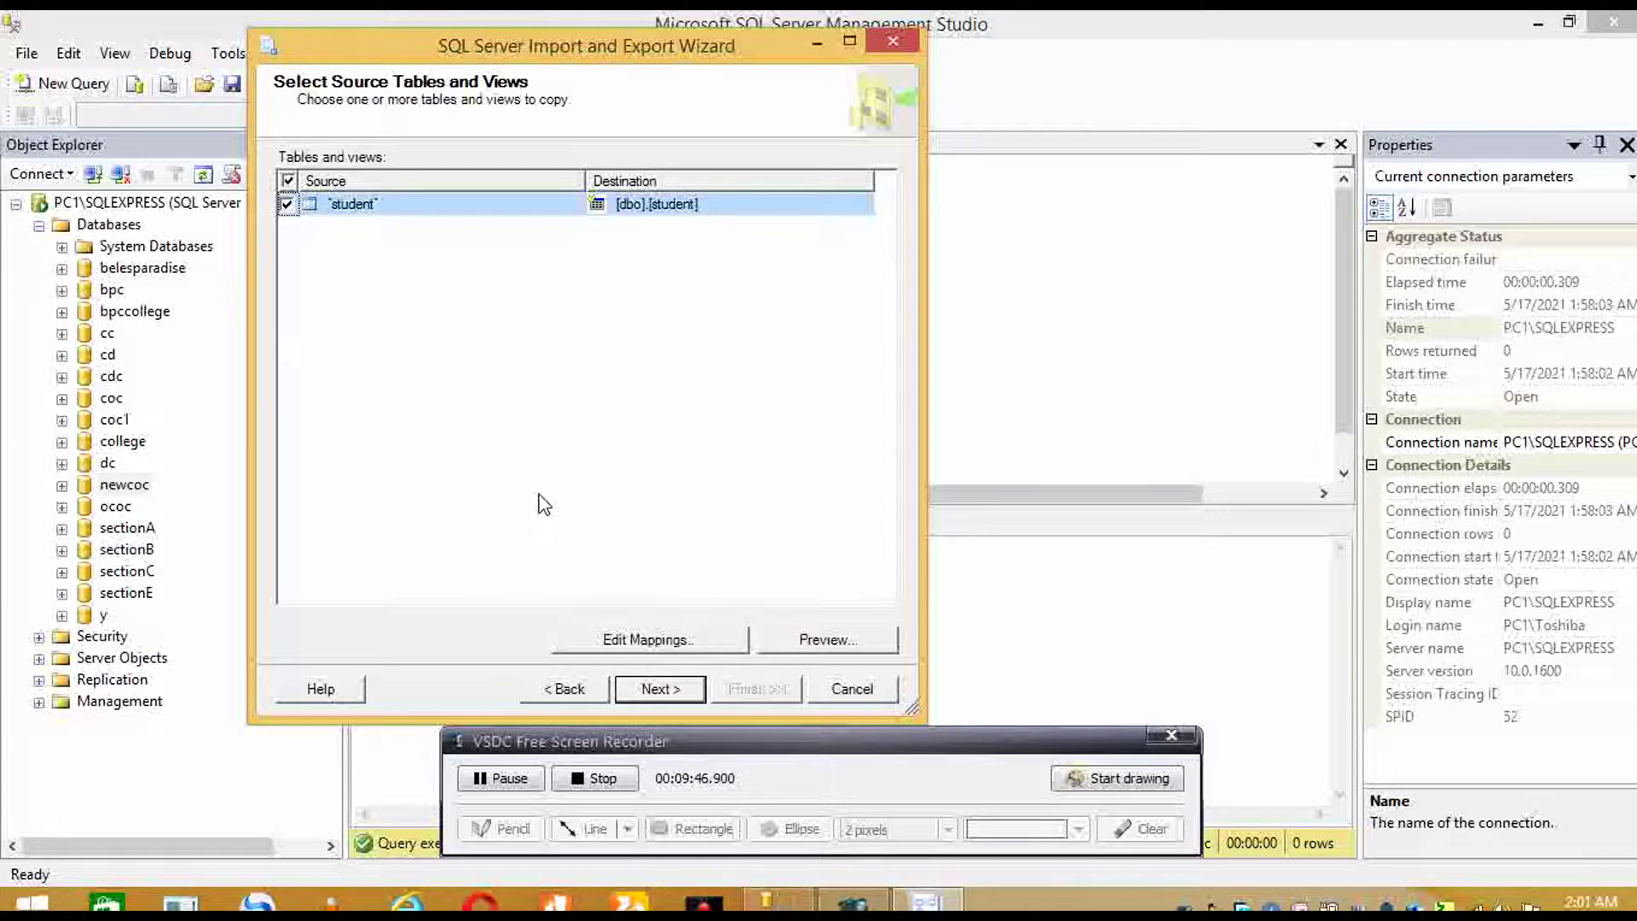
click(316, 184)
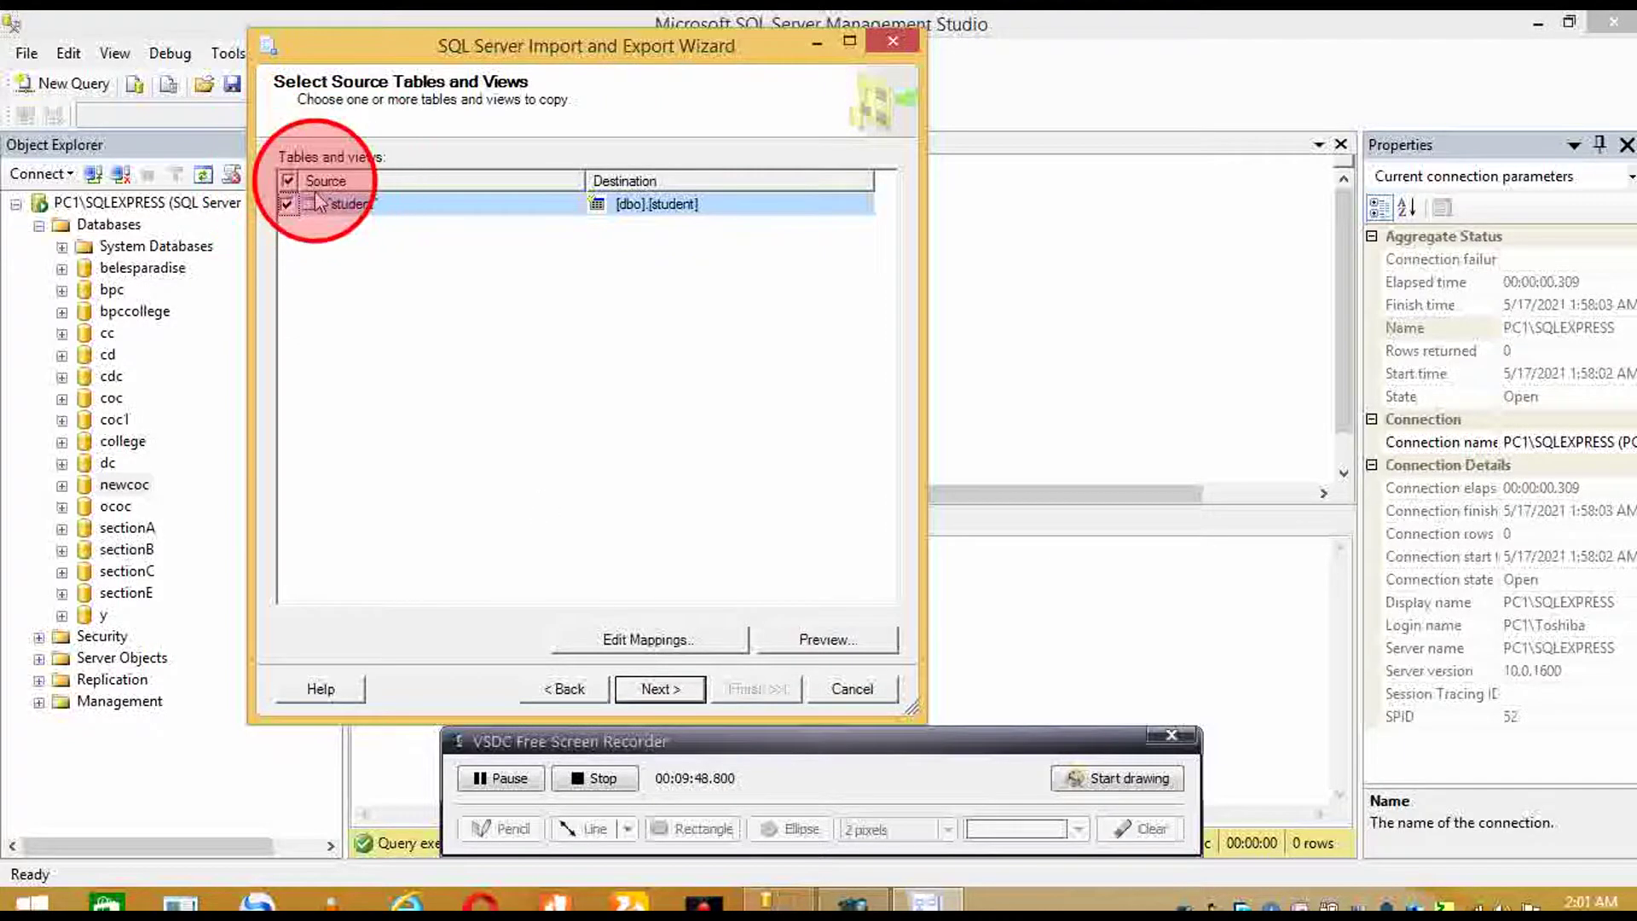
click(283, 206)
click(286, 205)
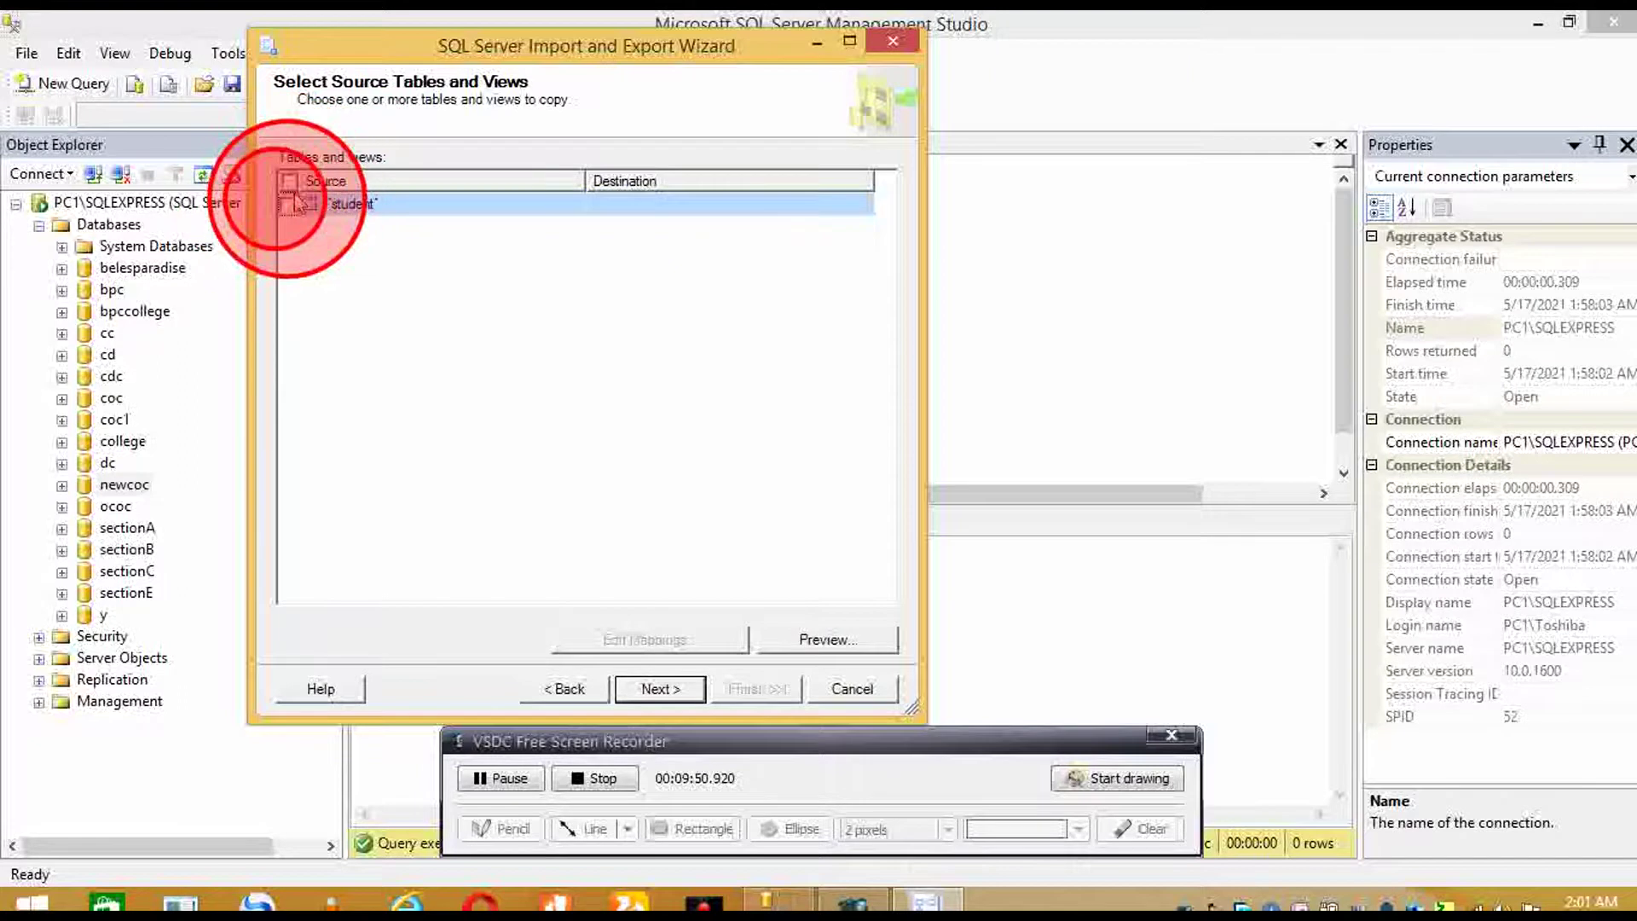
click(288, 201)
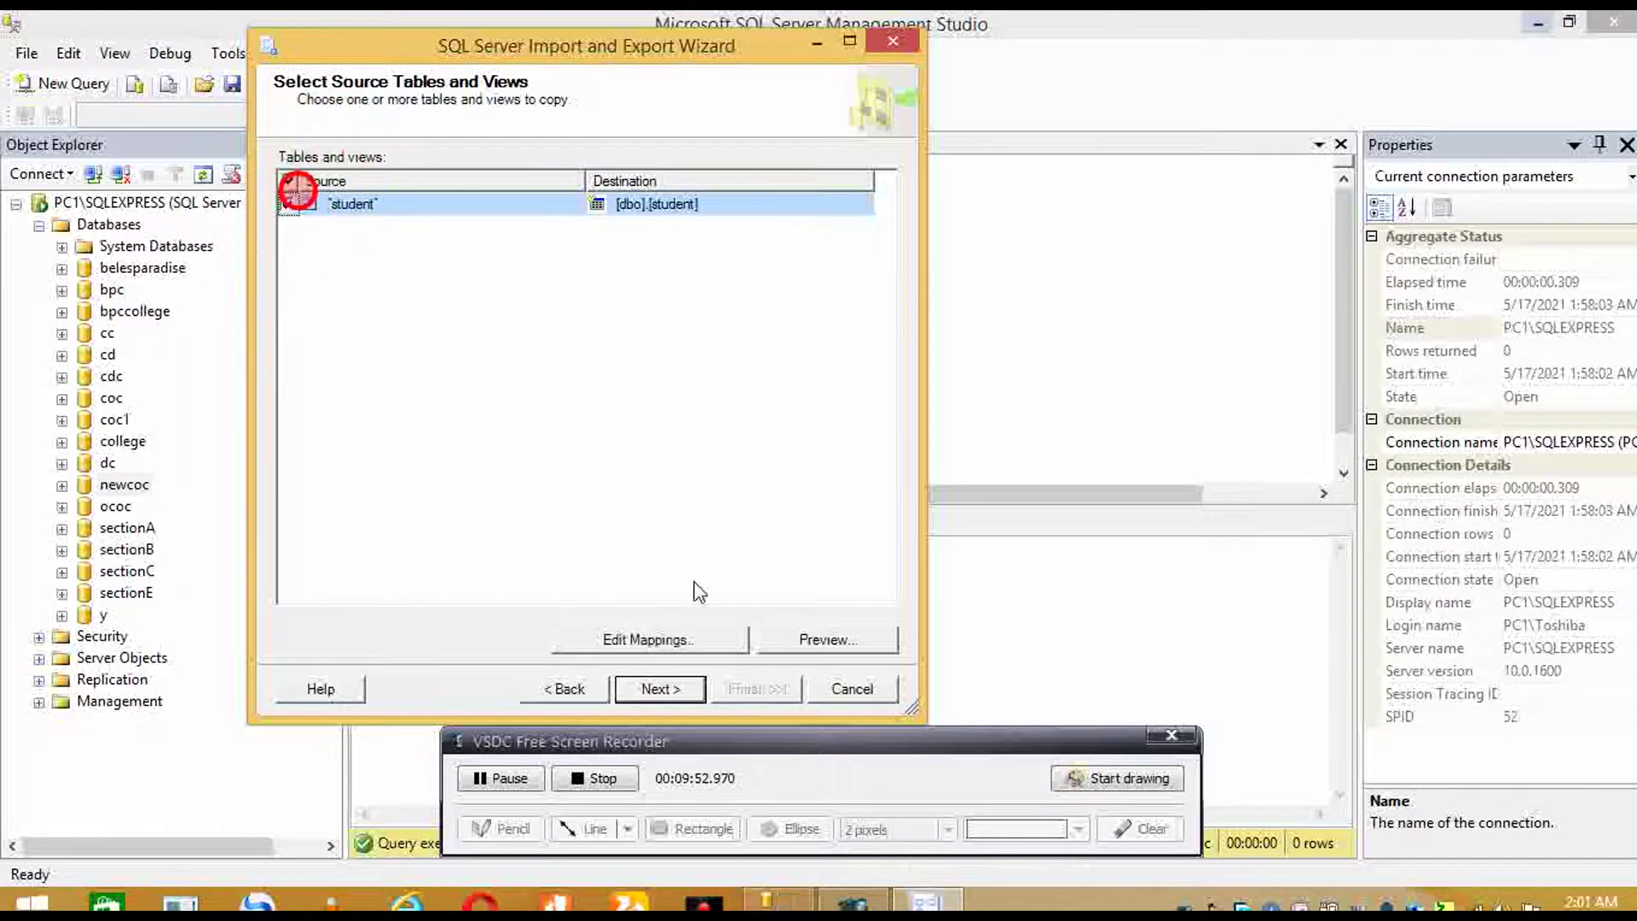
click(686, 689)
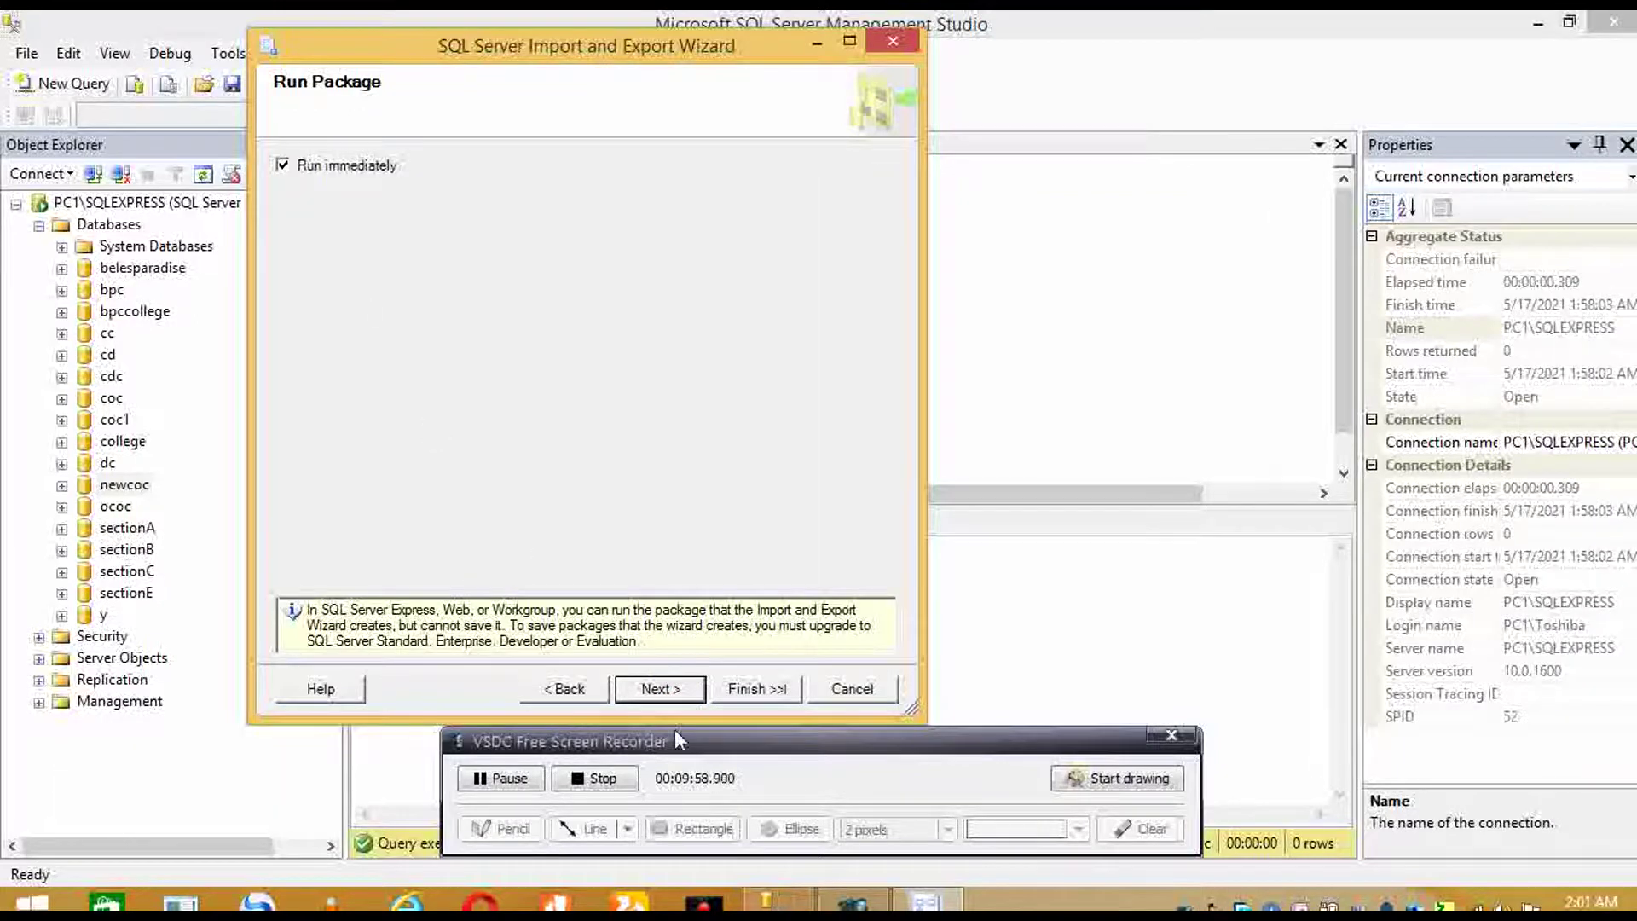
click(687, 689)
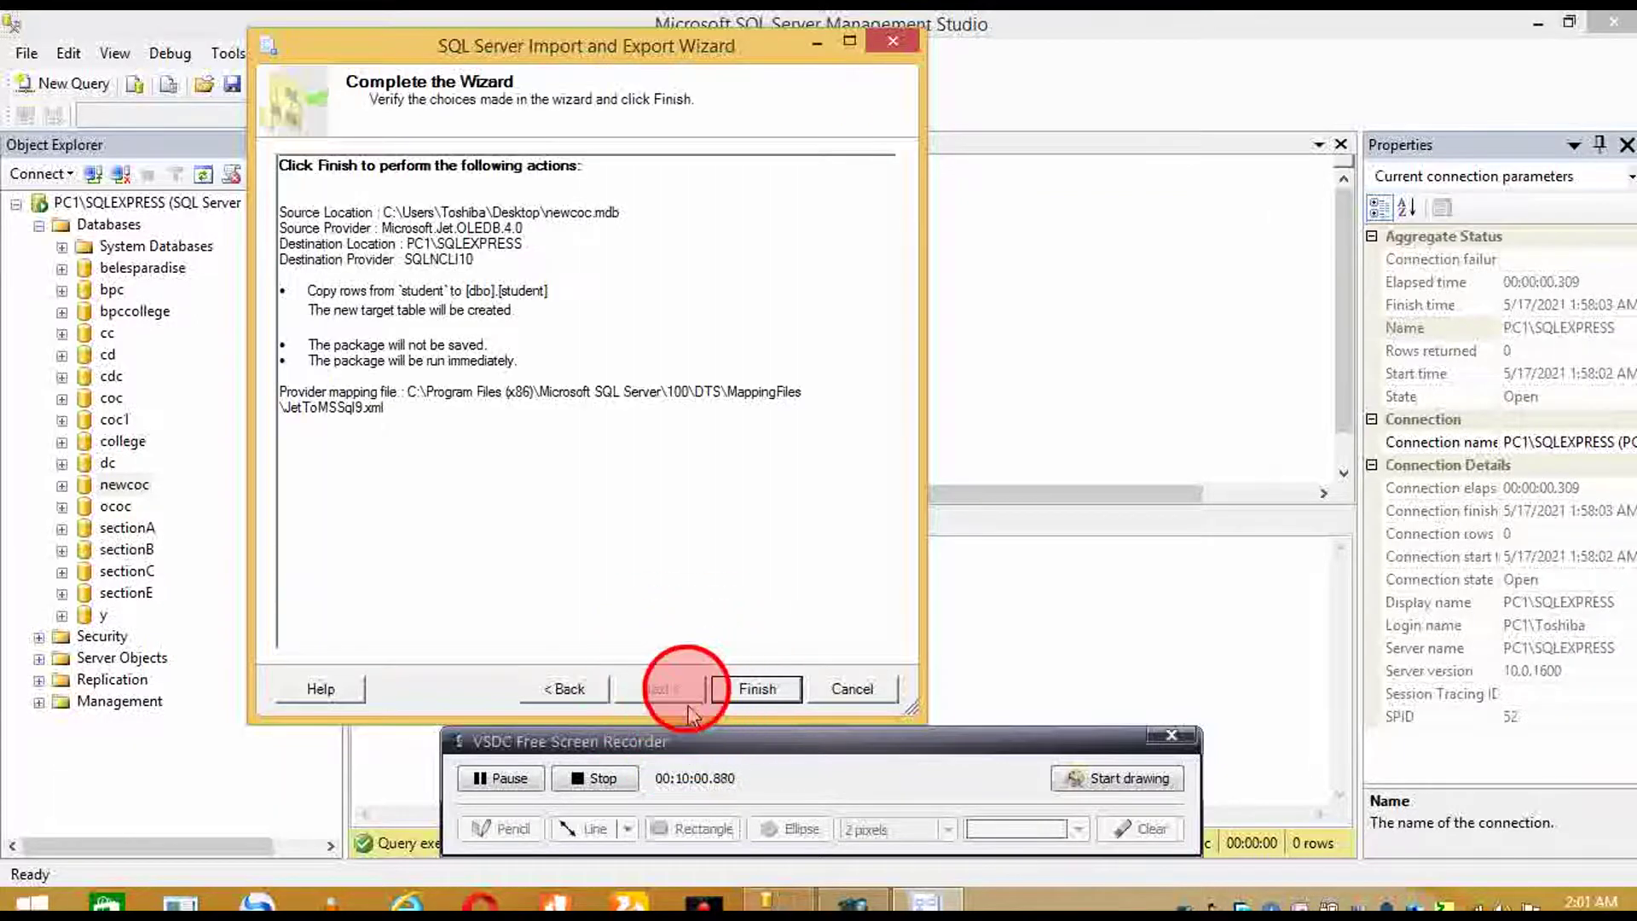
- Run the import, copying 5 rows into [dbo].[student], then close the finished wizard
click(735, 687)
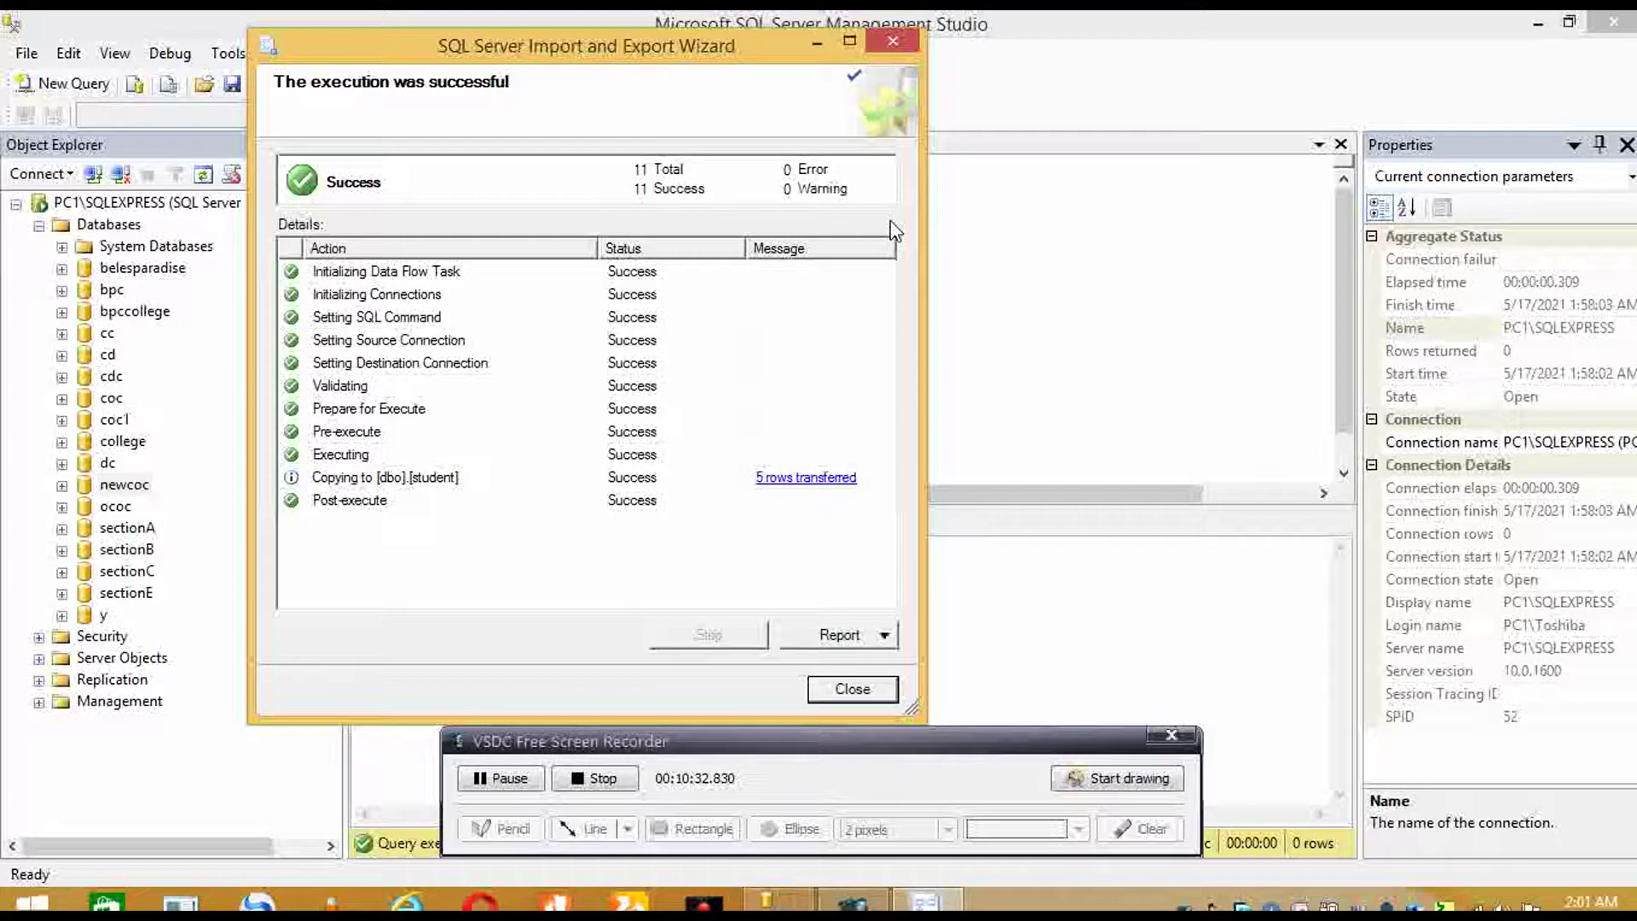
click(853, 689)
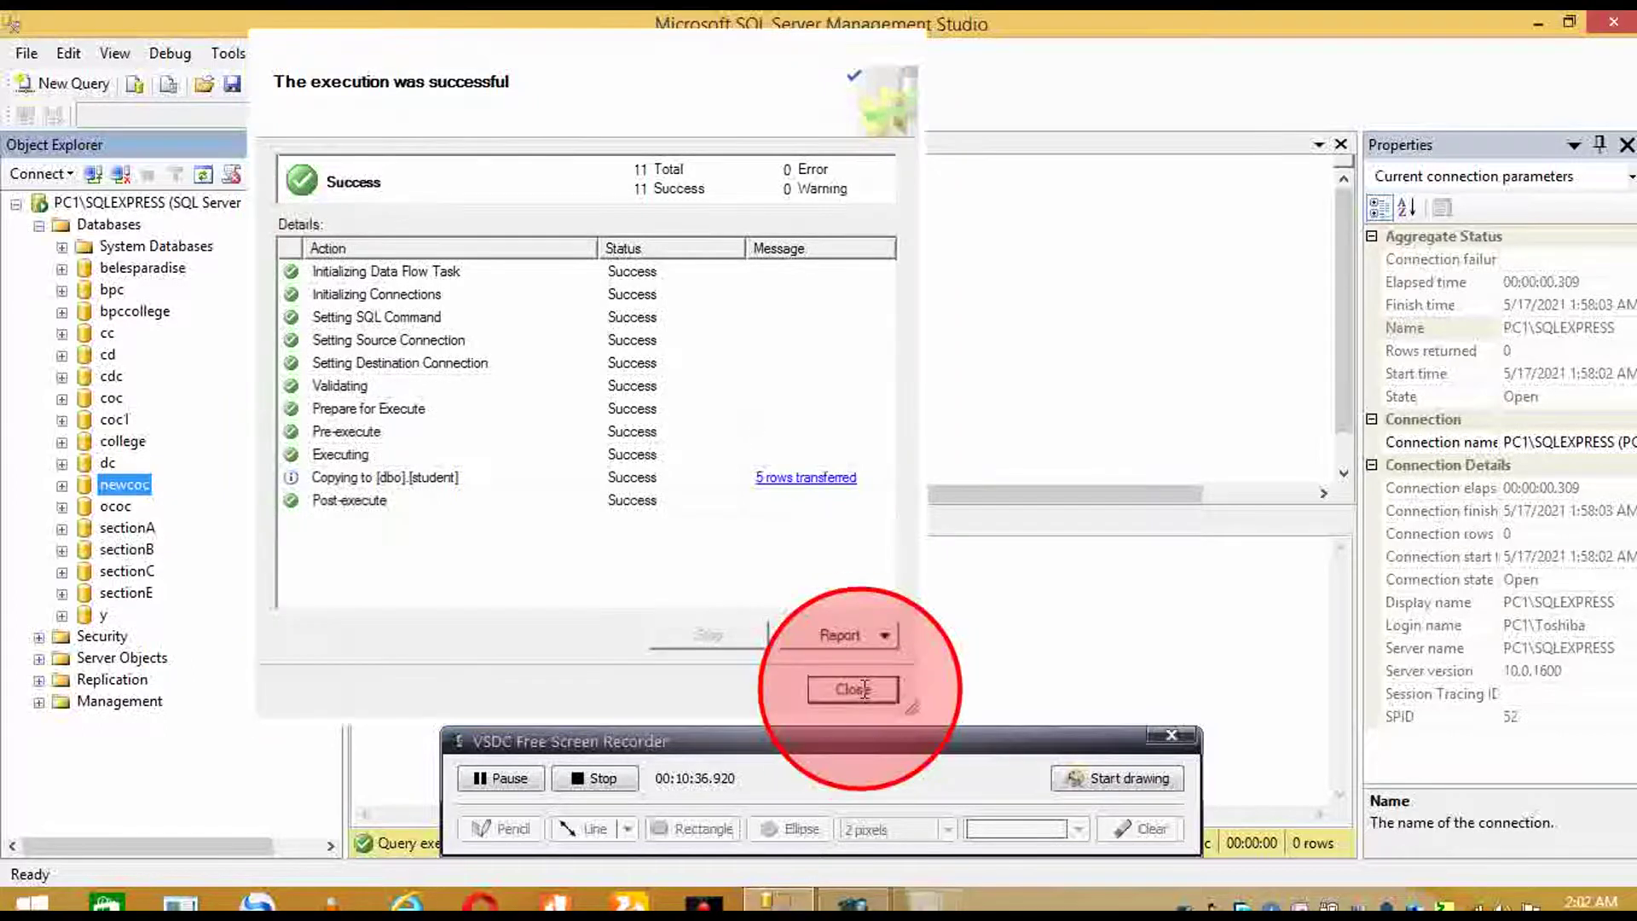
- Refresh the database list, then run select*from student to show the five student records
right_click(115, 486)
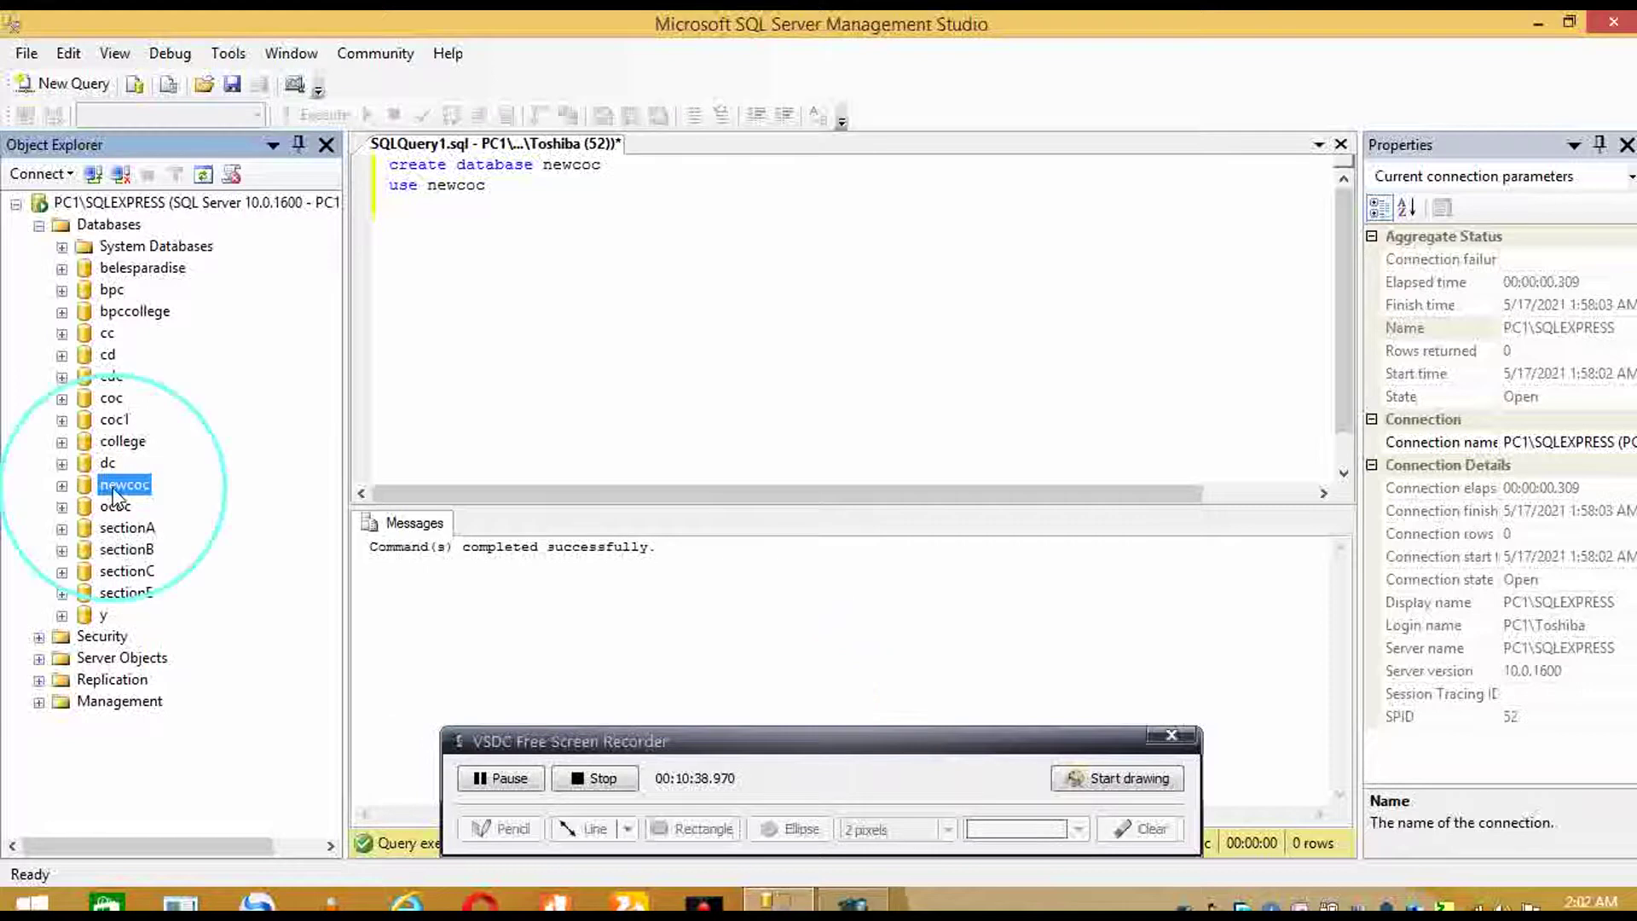
click(196, 806)
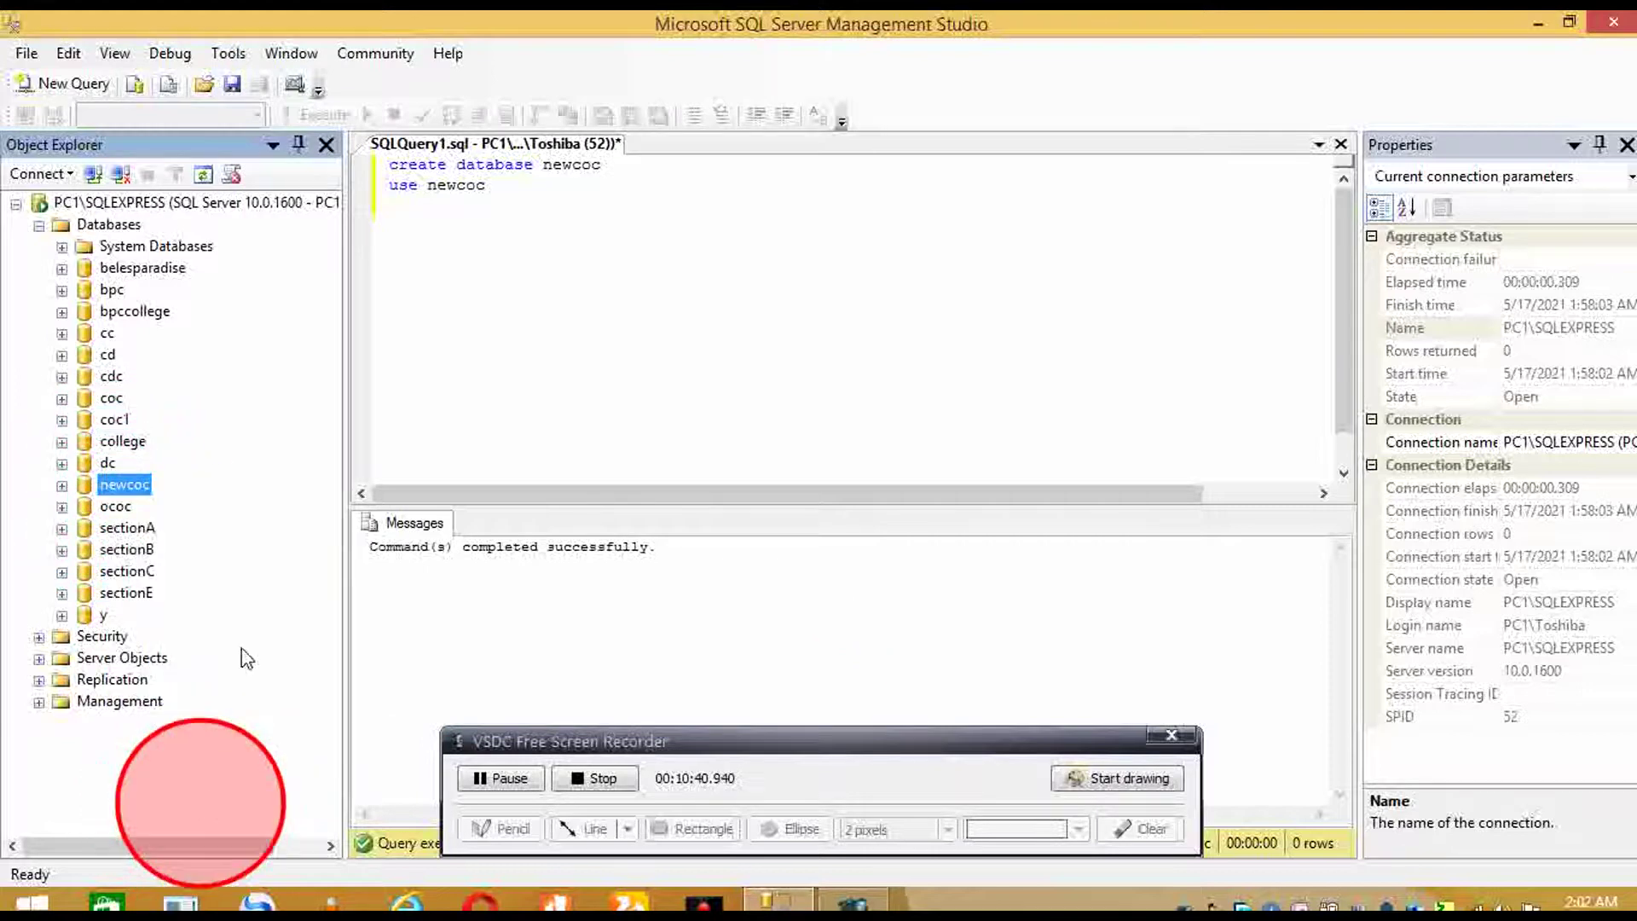
click(651, 263)
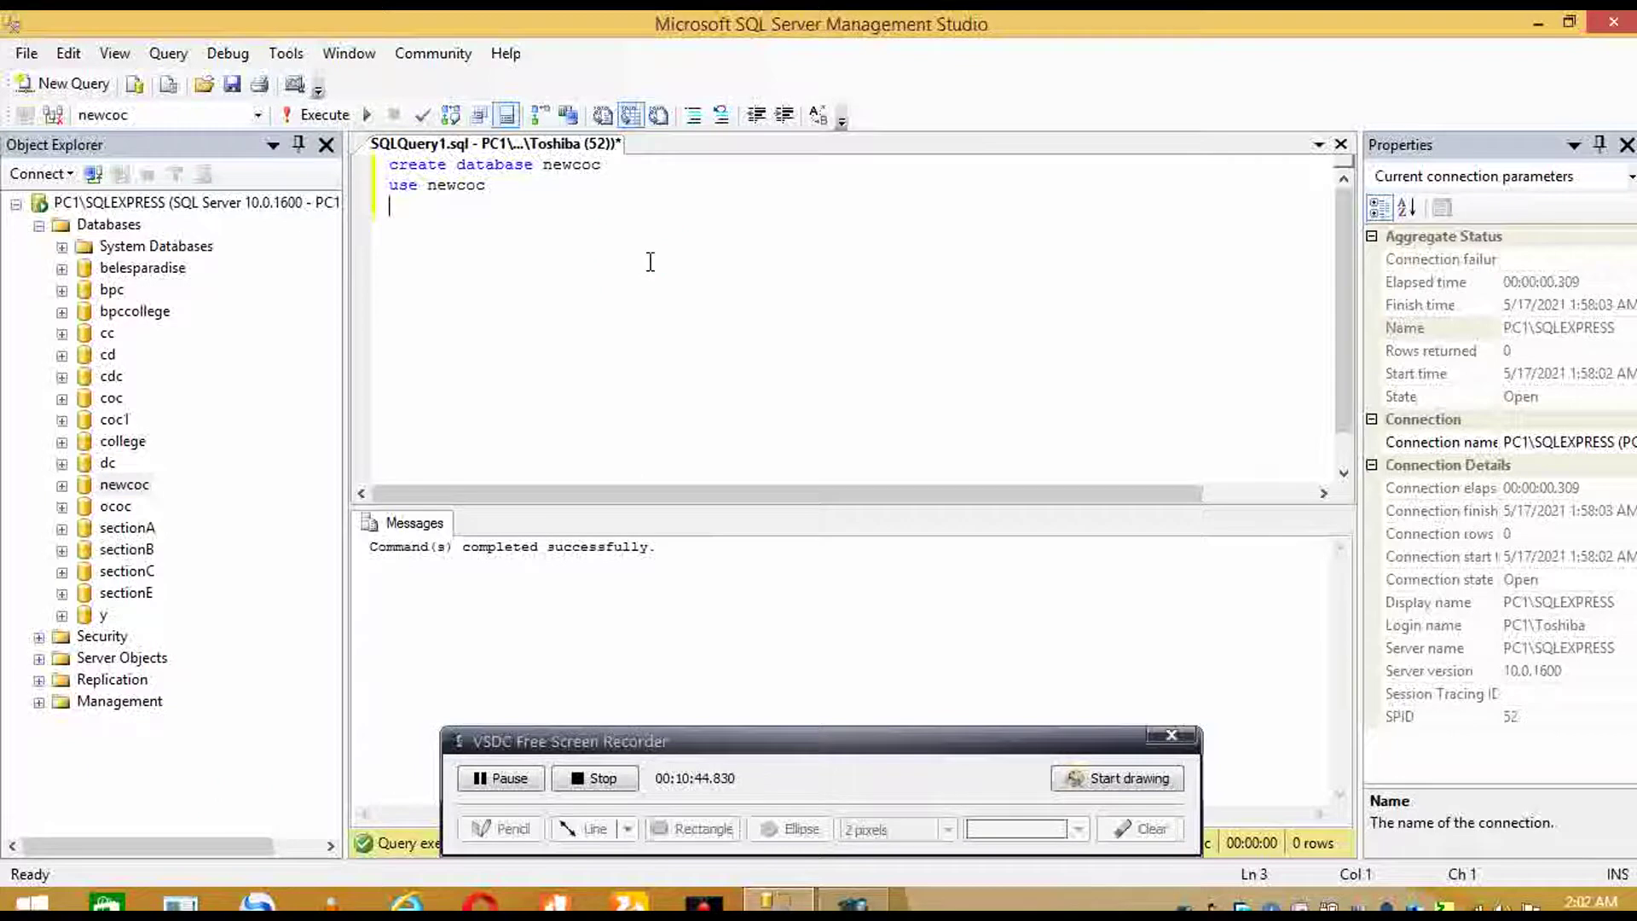
text(select)
text(*from)
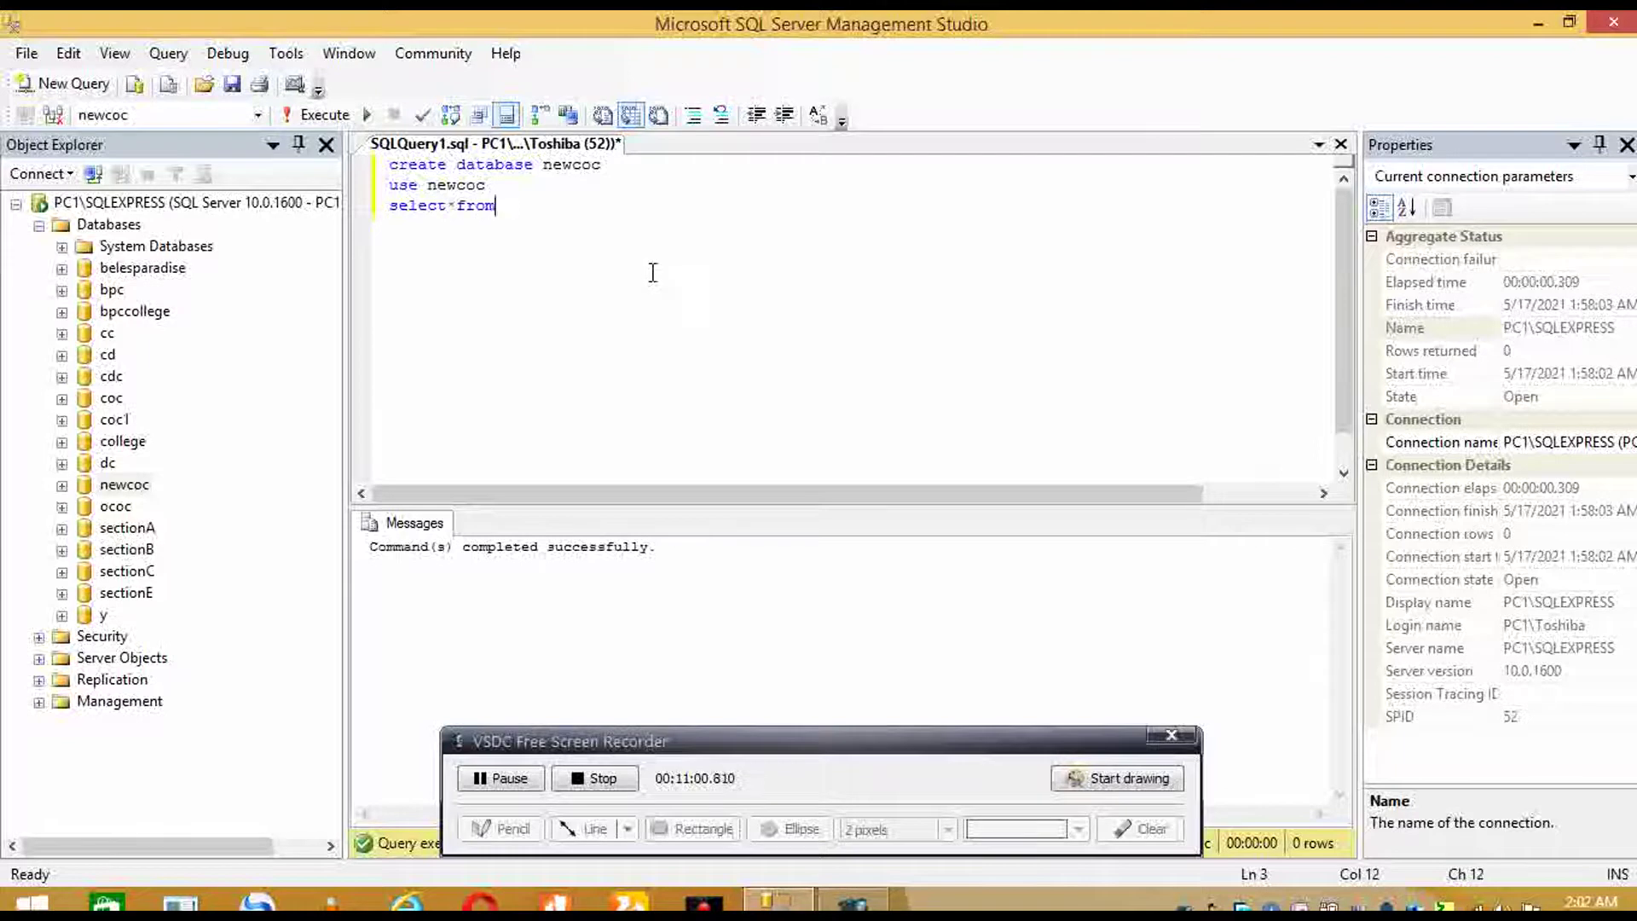
text( student)
click(375, 211)
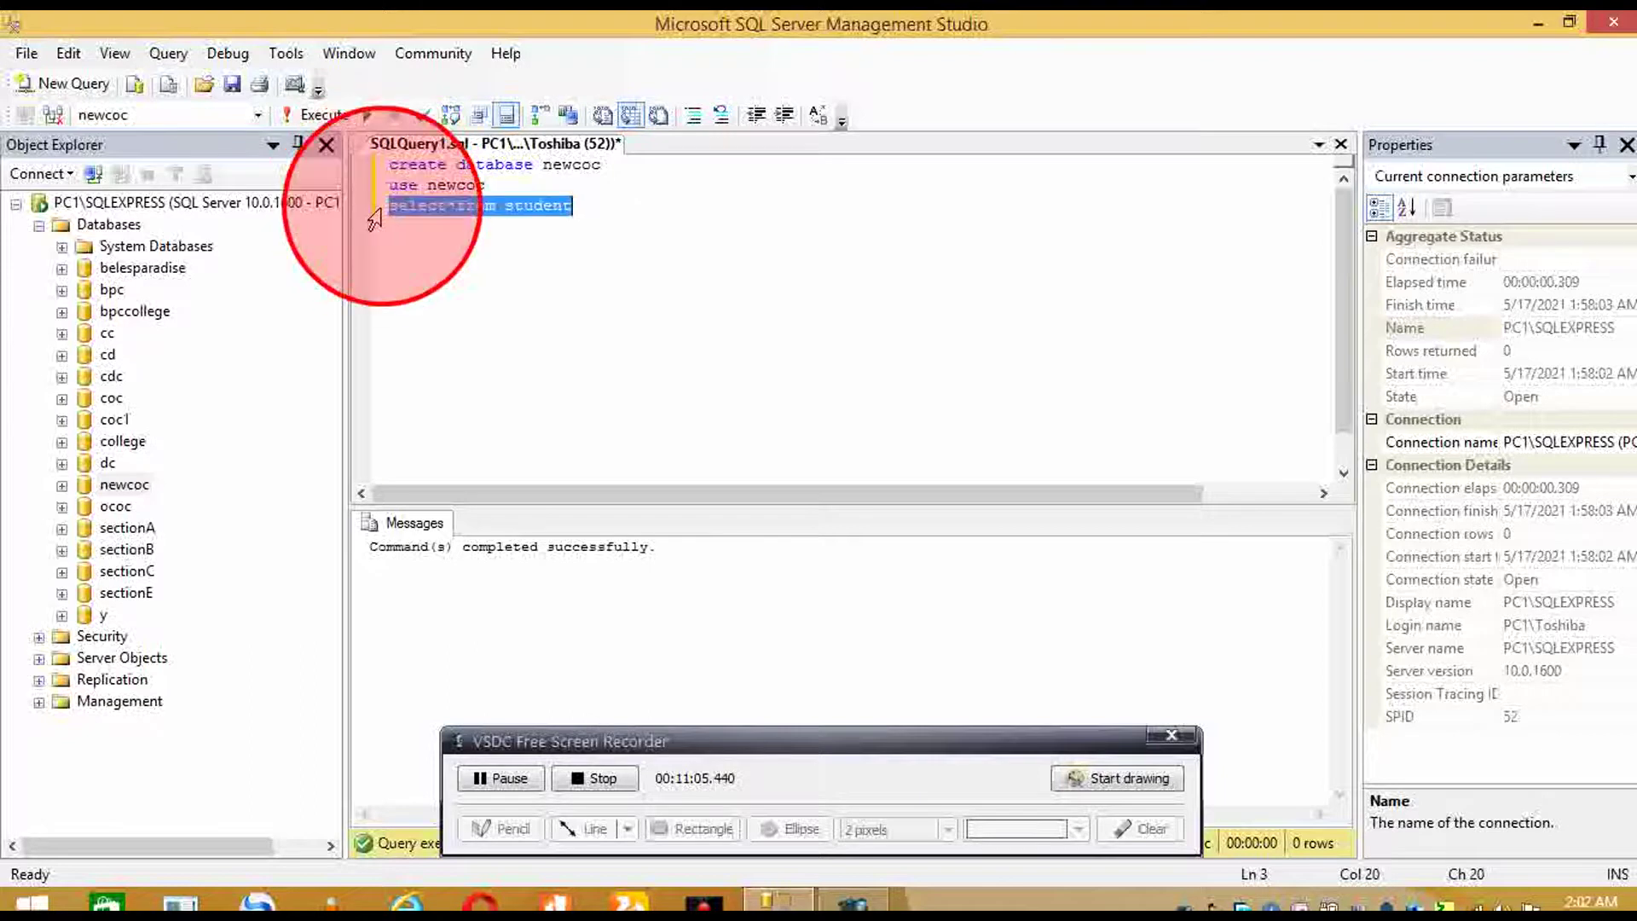
click(328, 125)
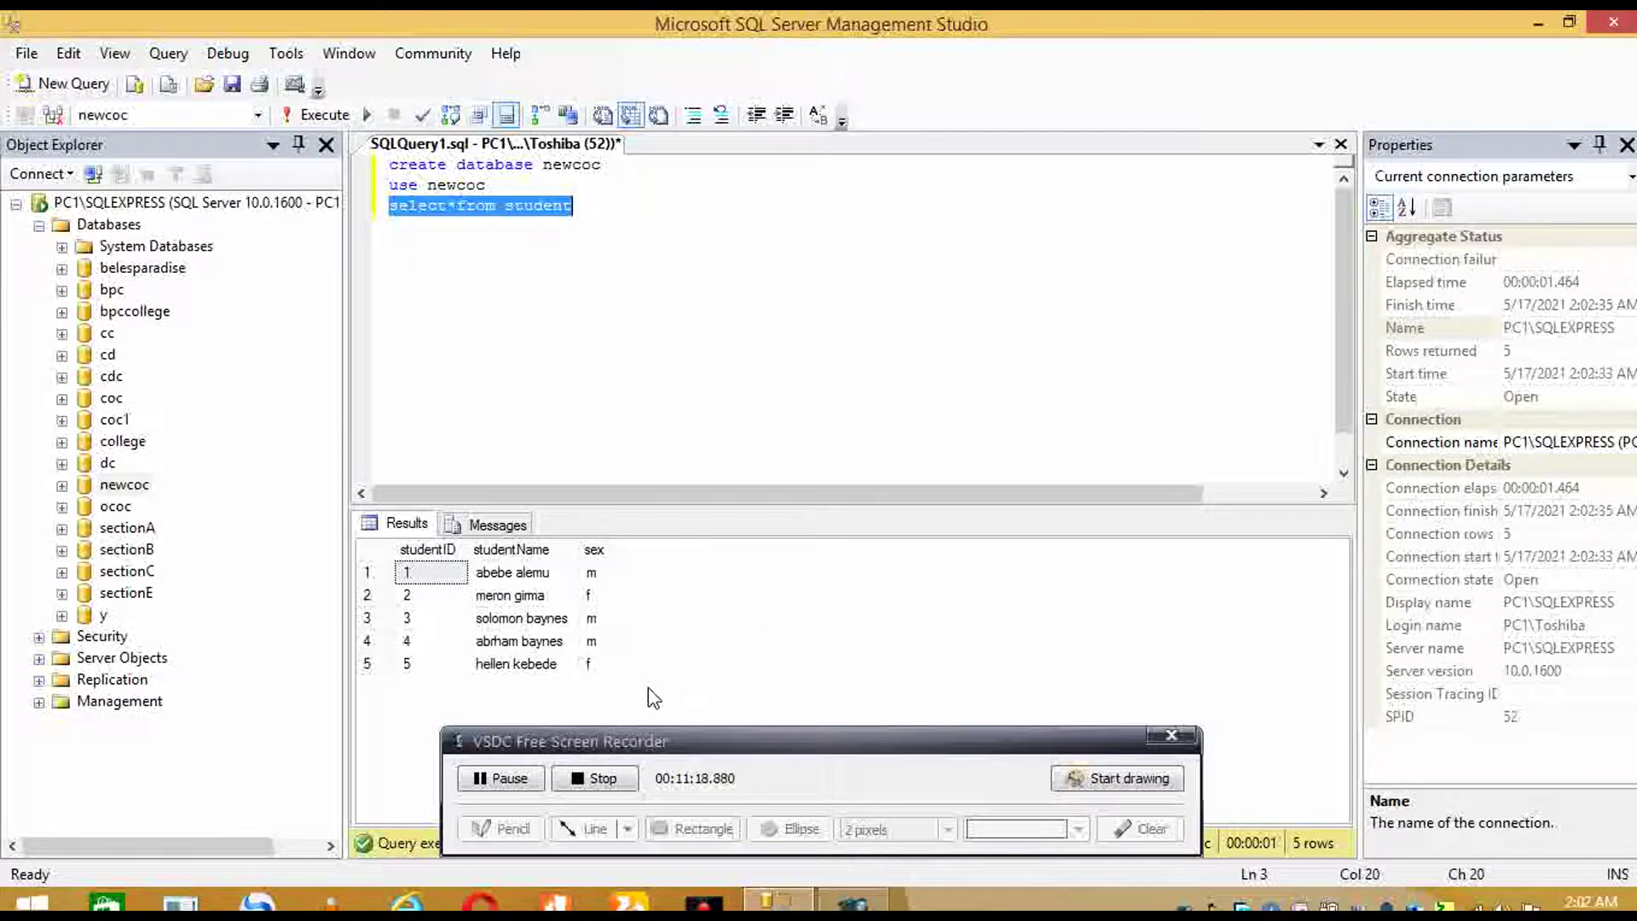
click(665, 314)
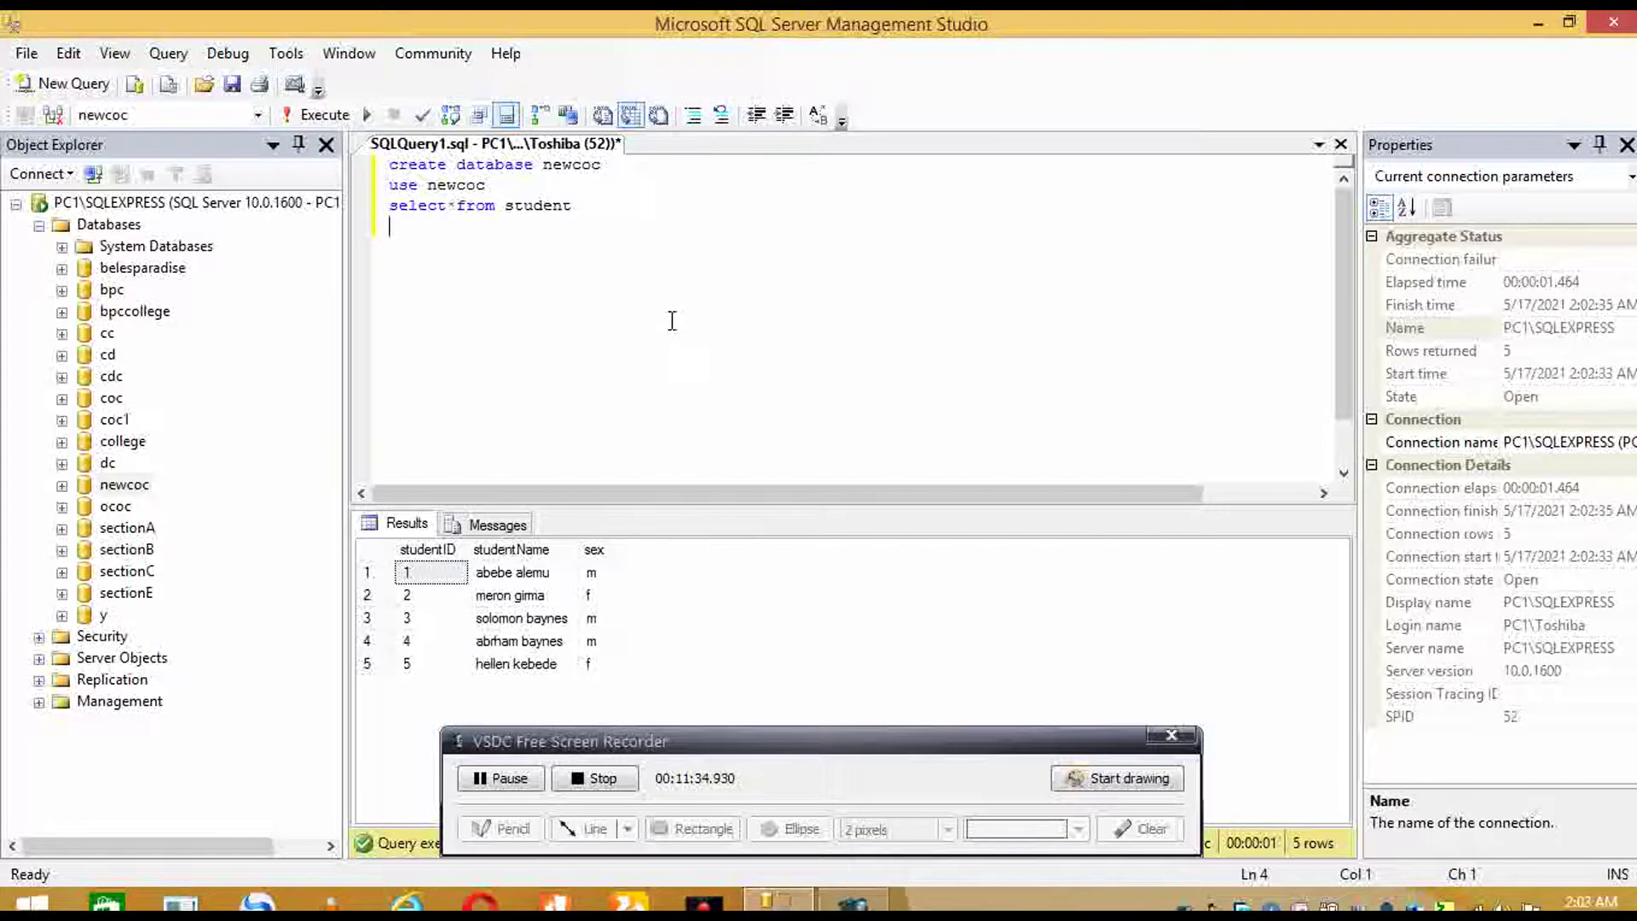
- Run UPDATE student SET studentName to a new name WHERE studentID=1, affecting one row
text(update )
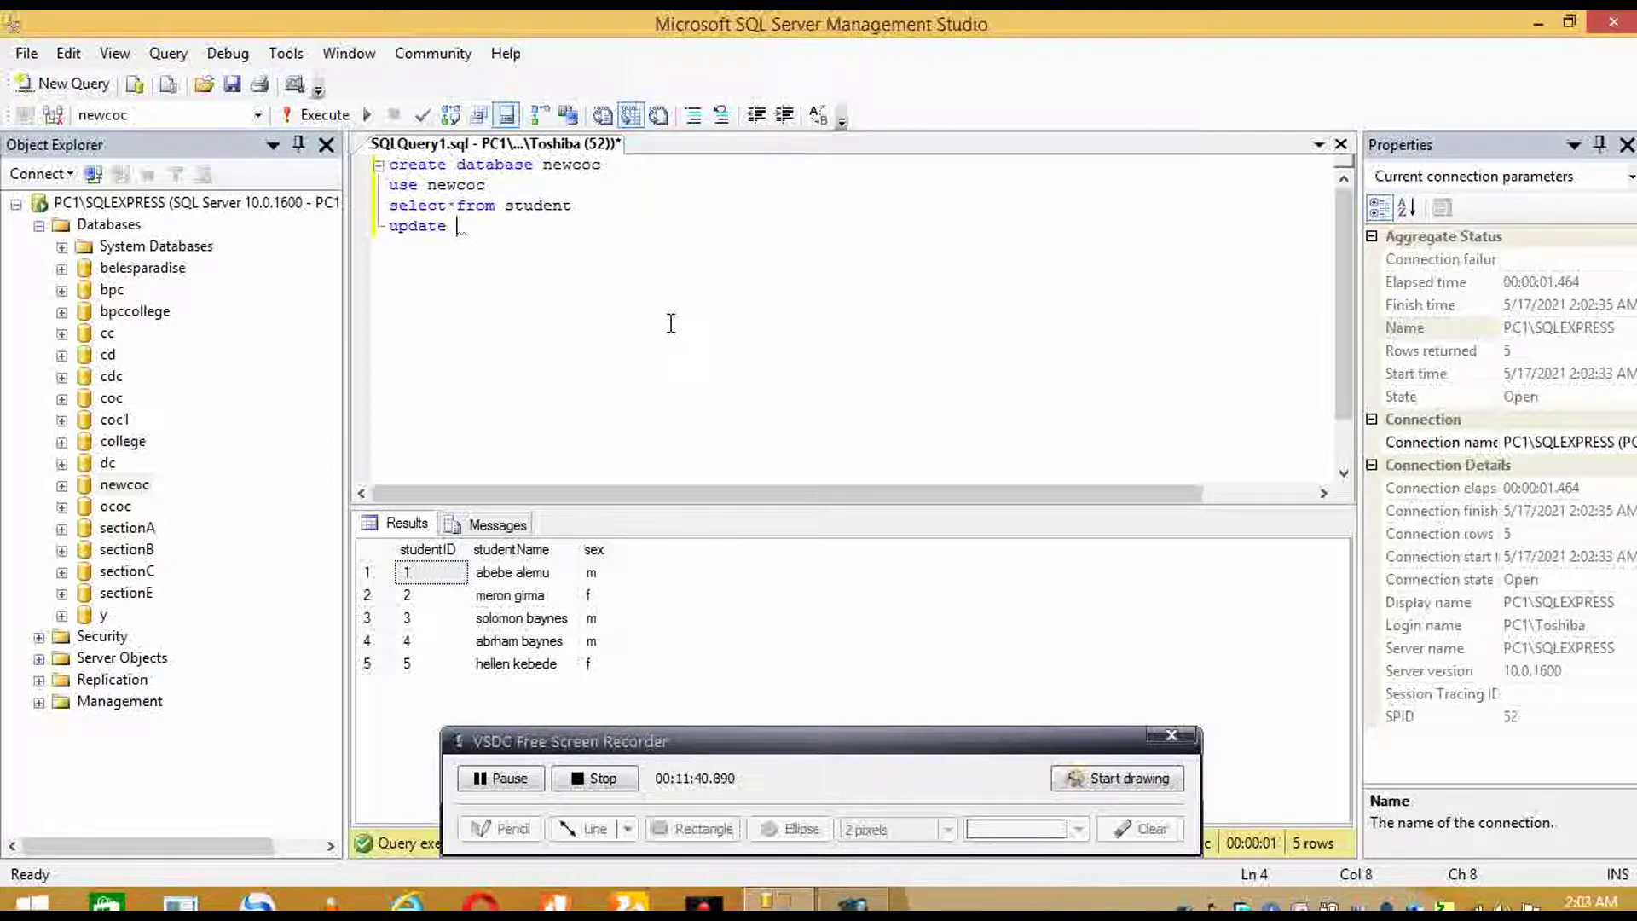
text(stude)
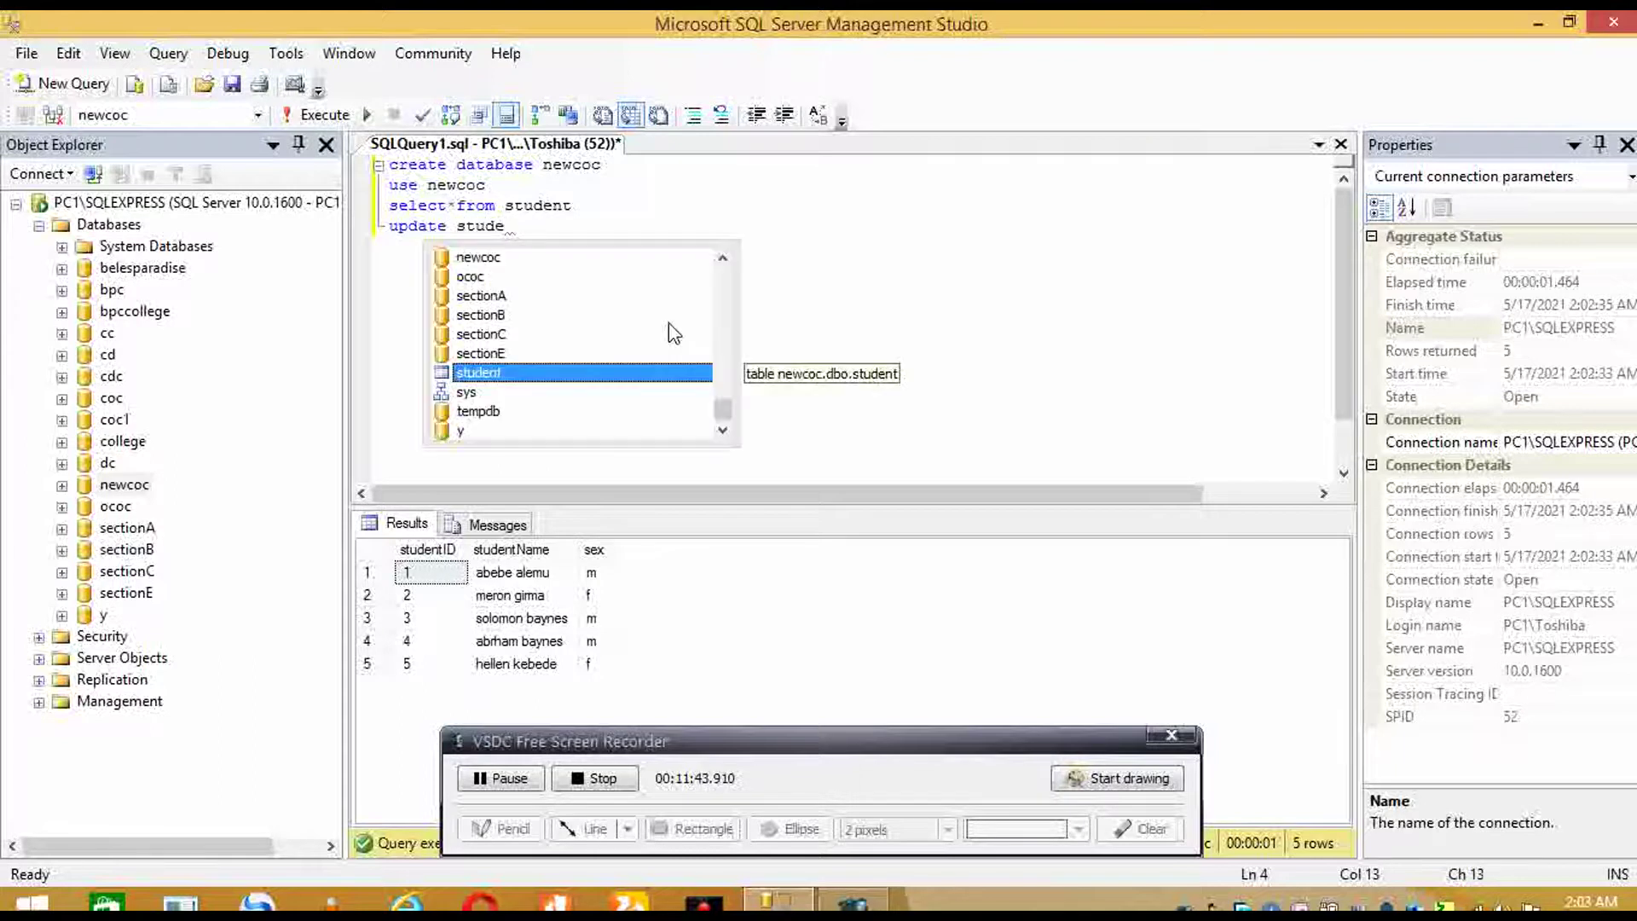
key(Tab)
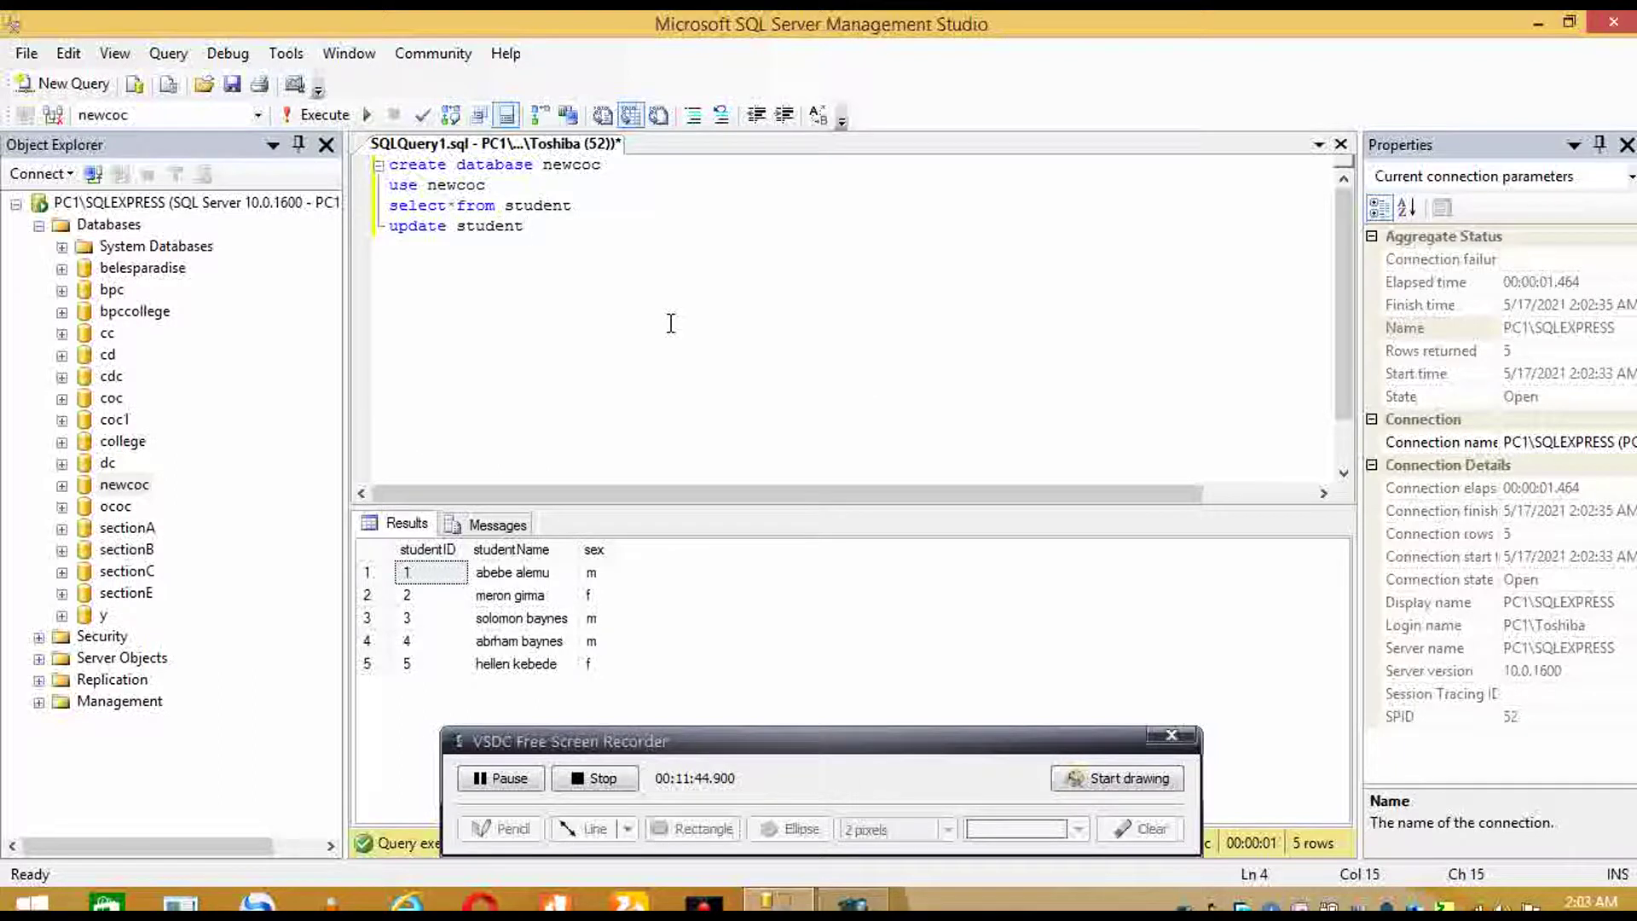
text(set studentName=')
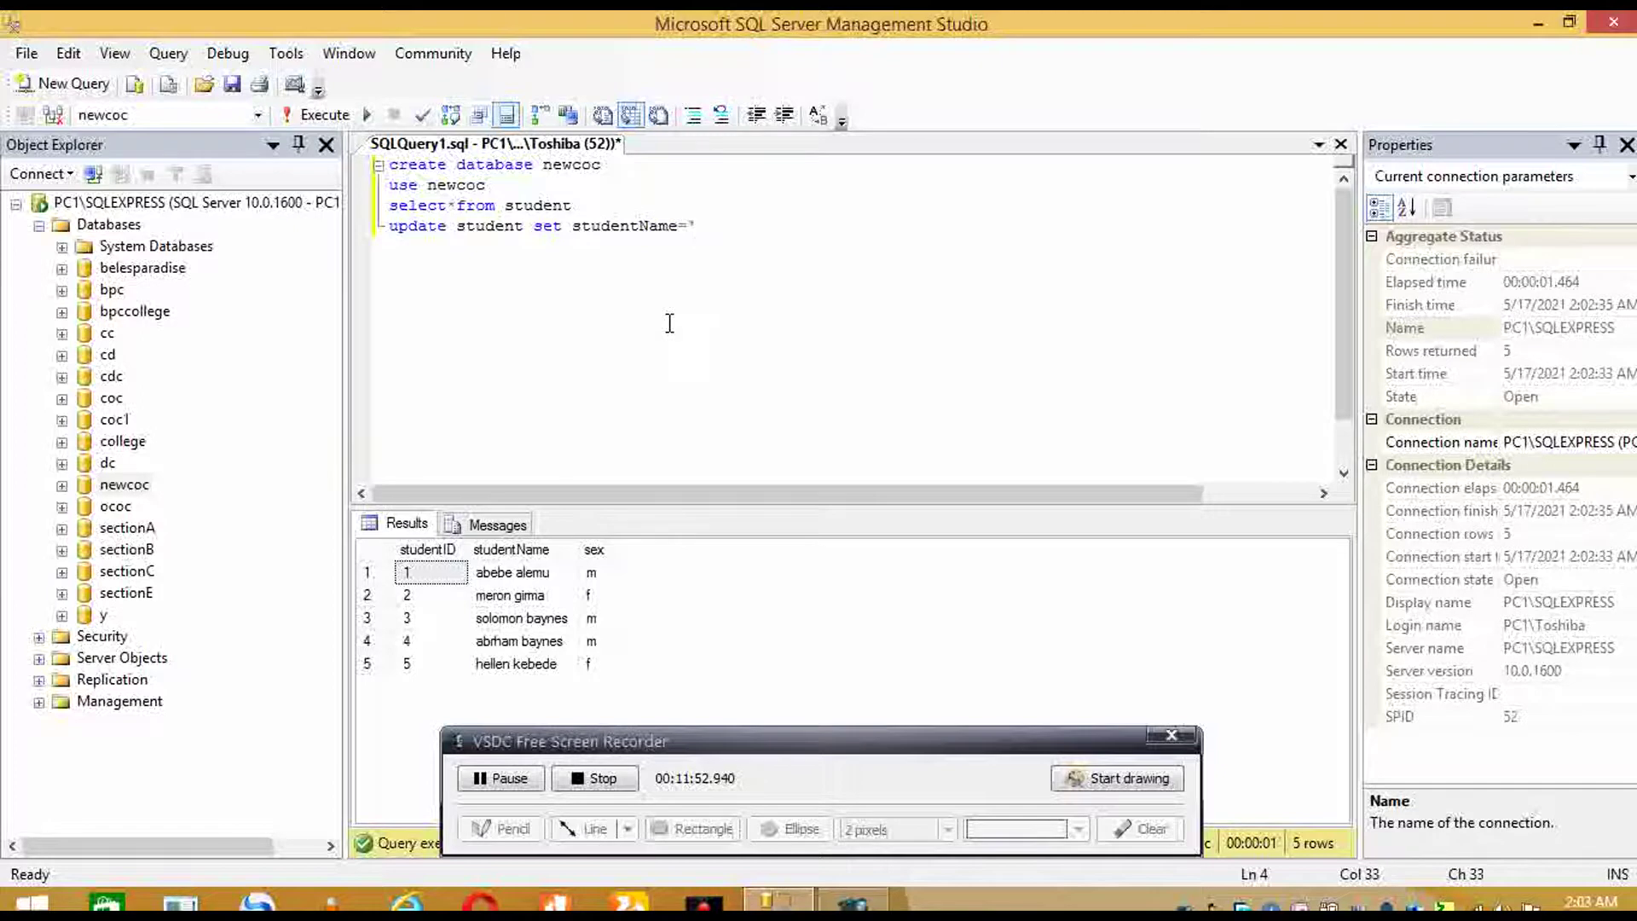
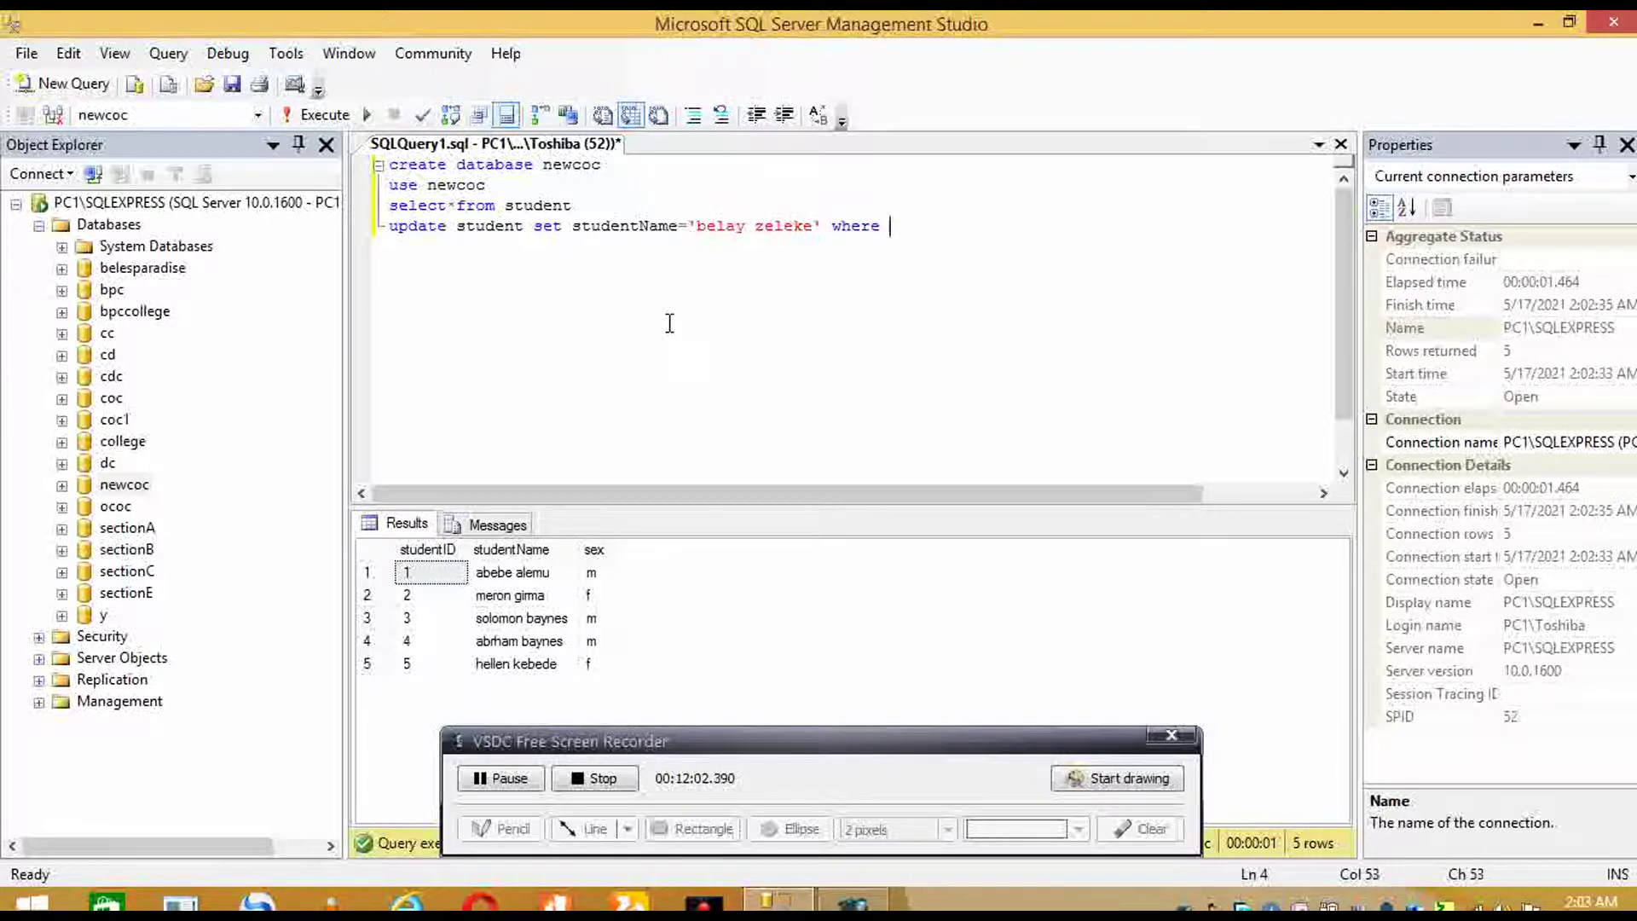
key(ctrl+space)
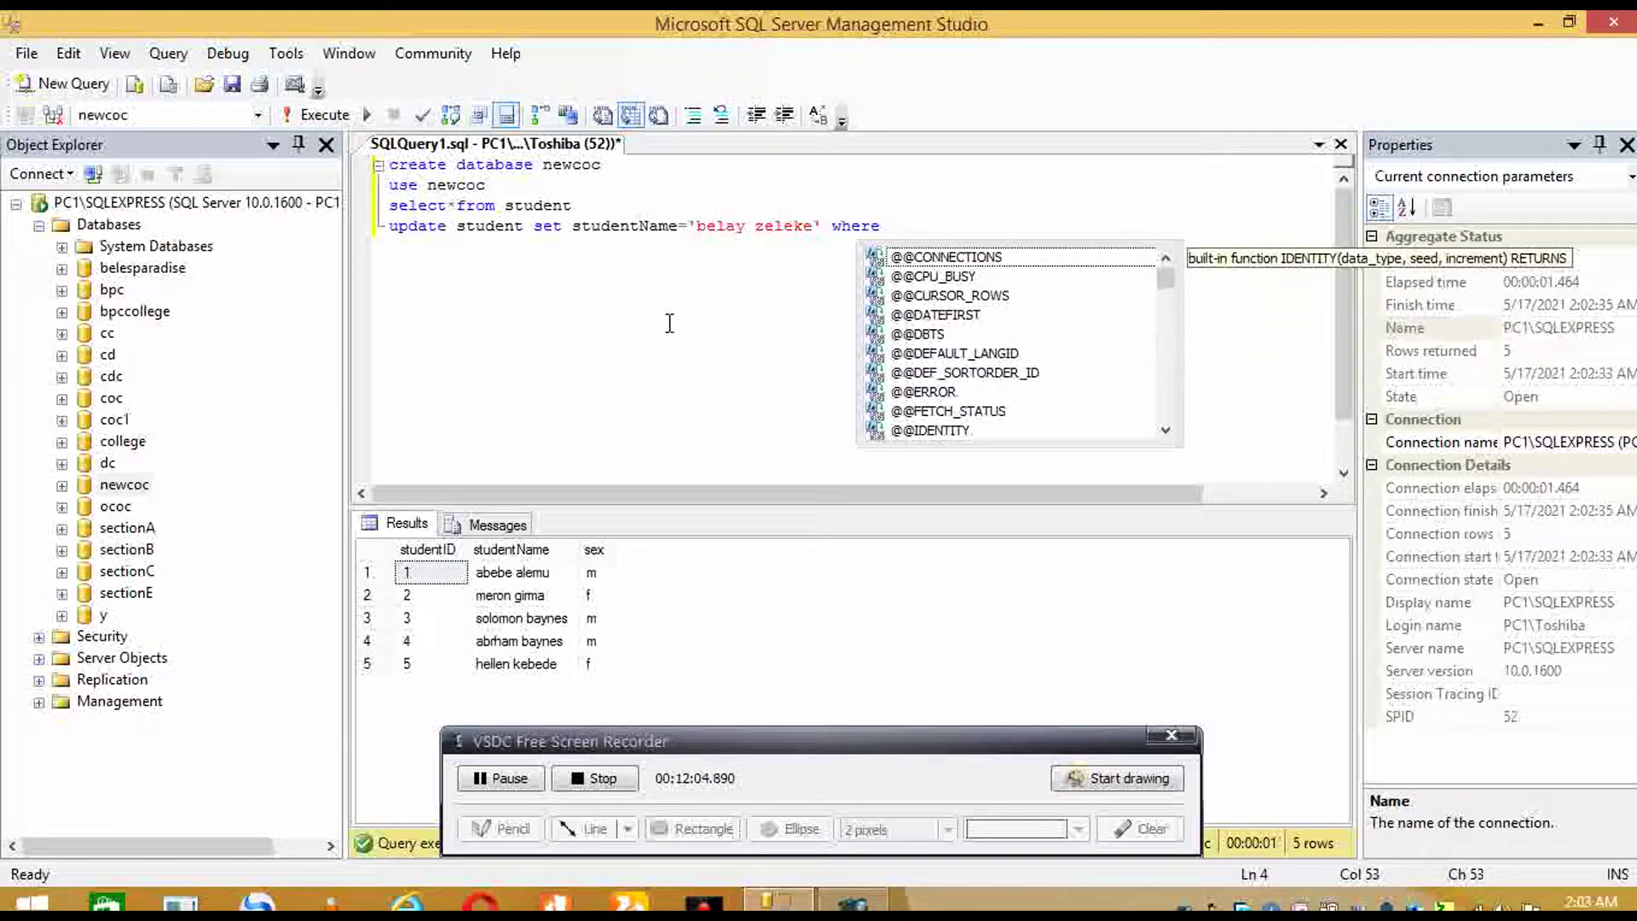
text(st)
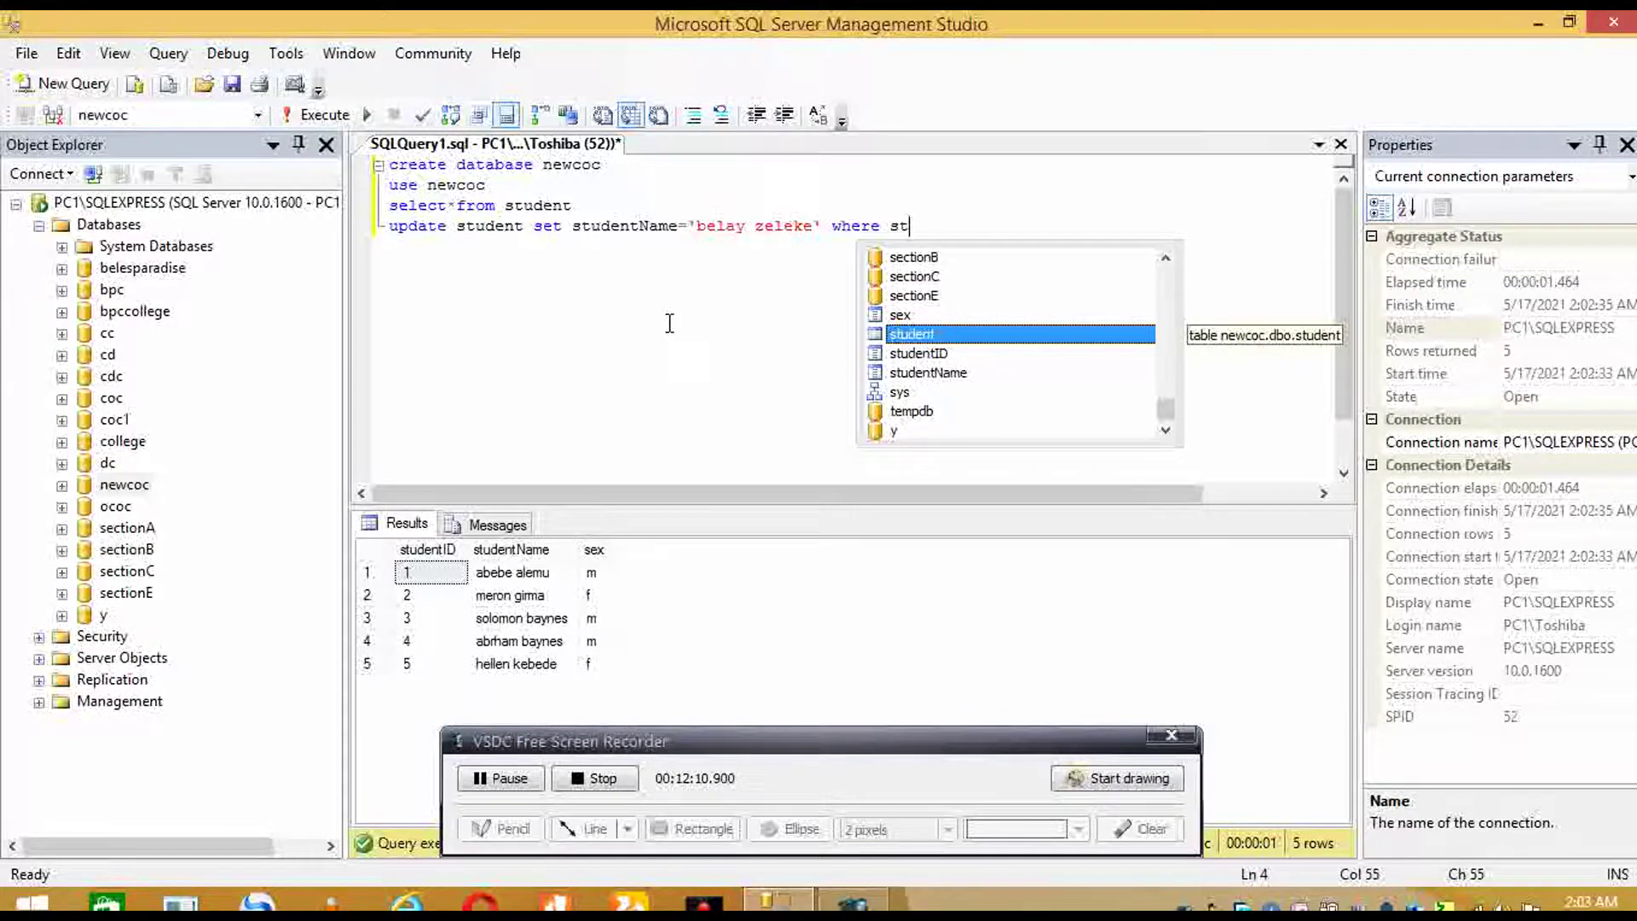
key(Down)
key(Tab)
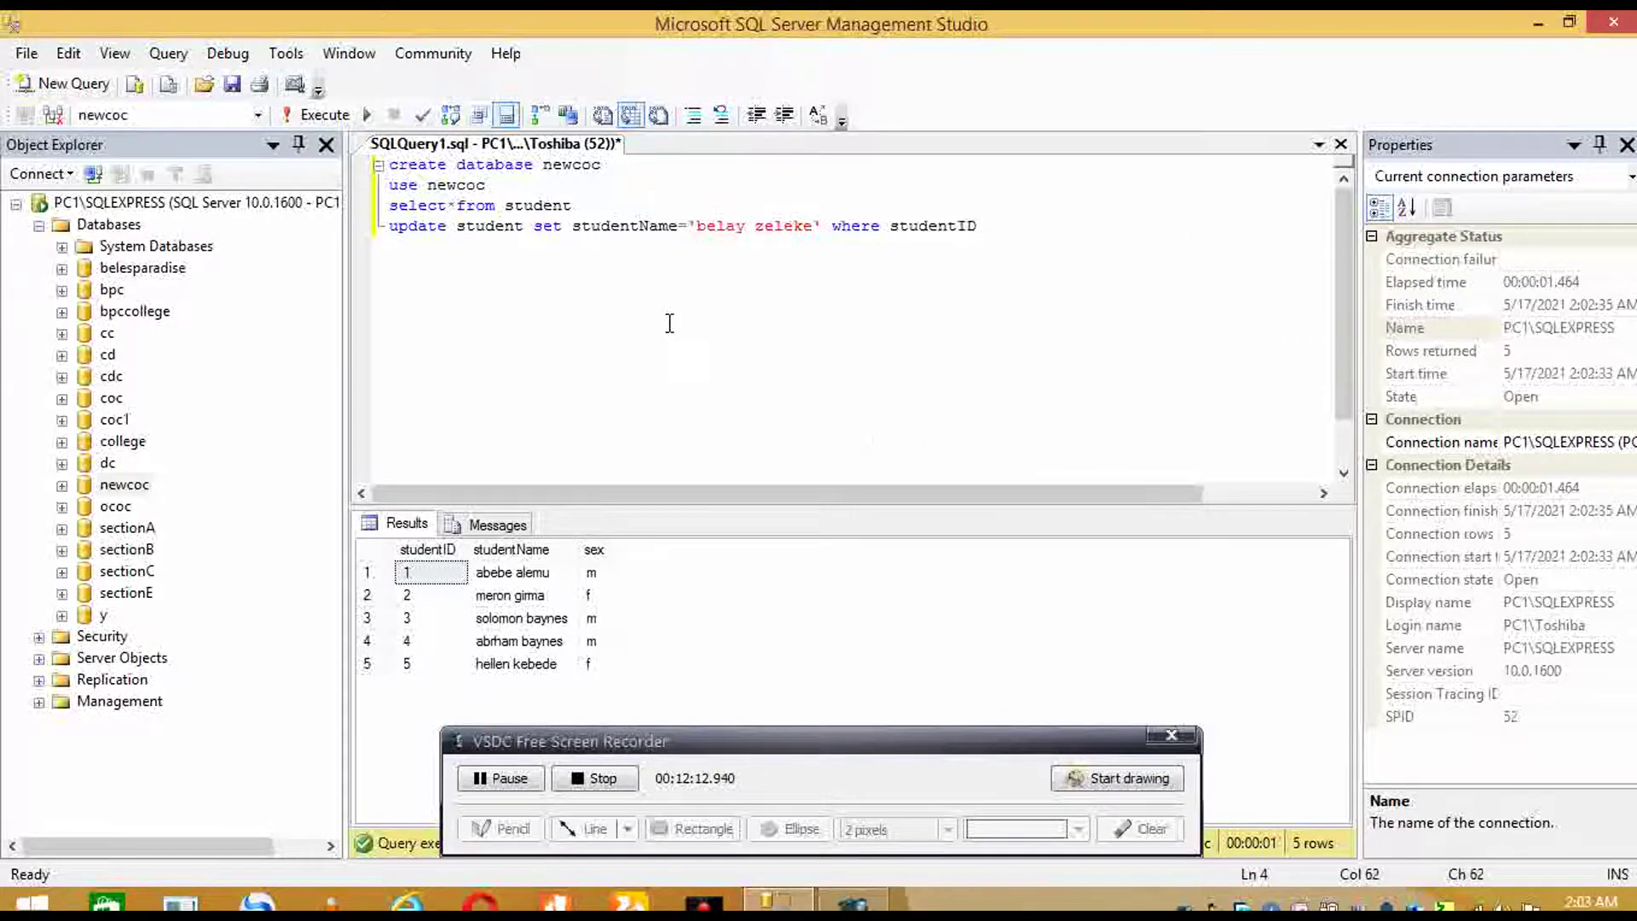
text(=1)
triple_click(385, 232)
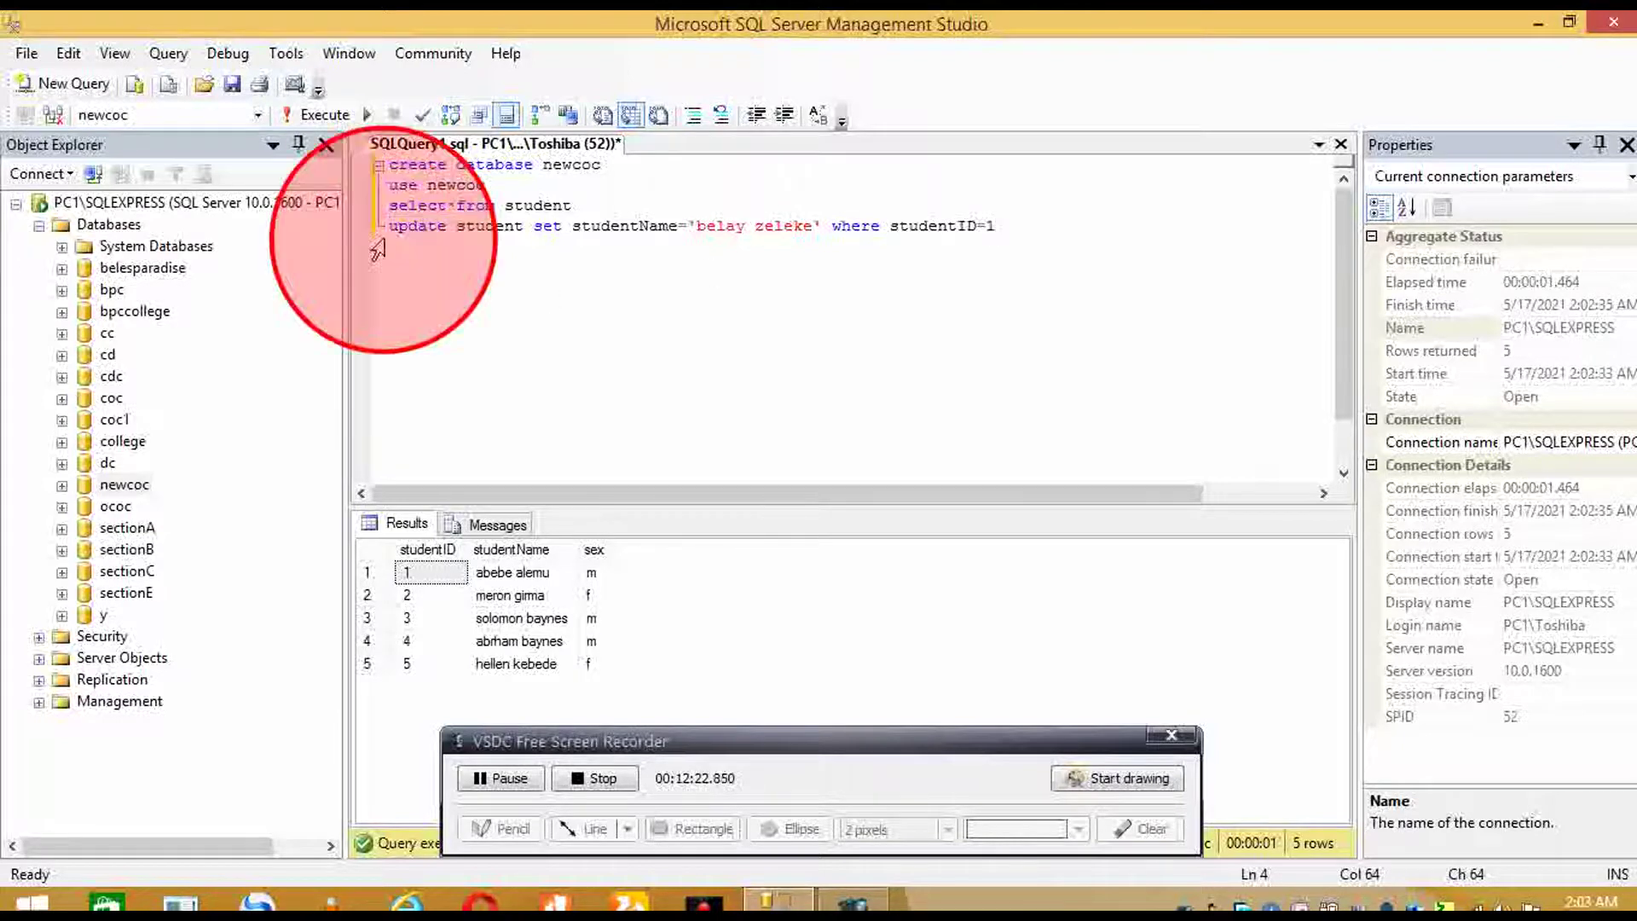
click(503, 777)
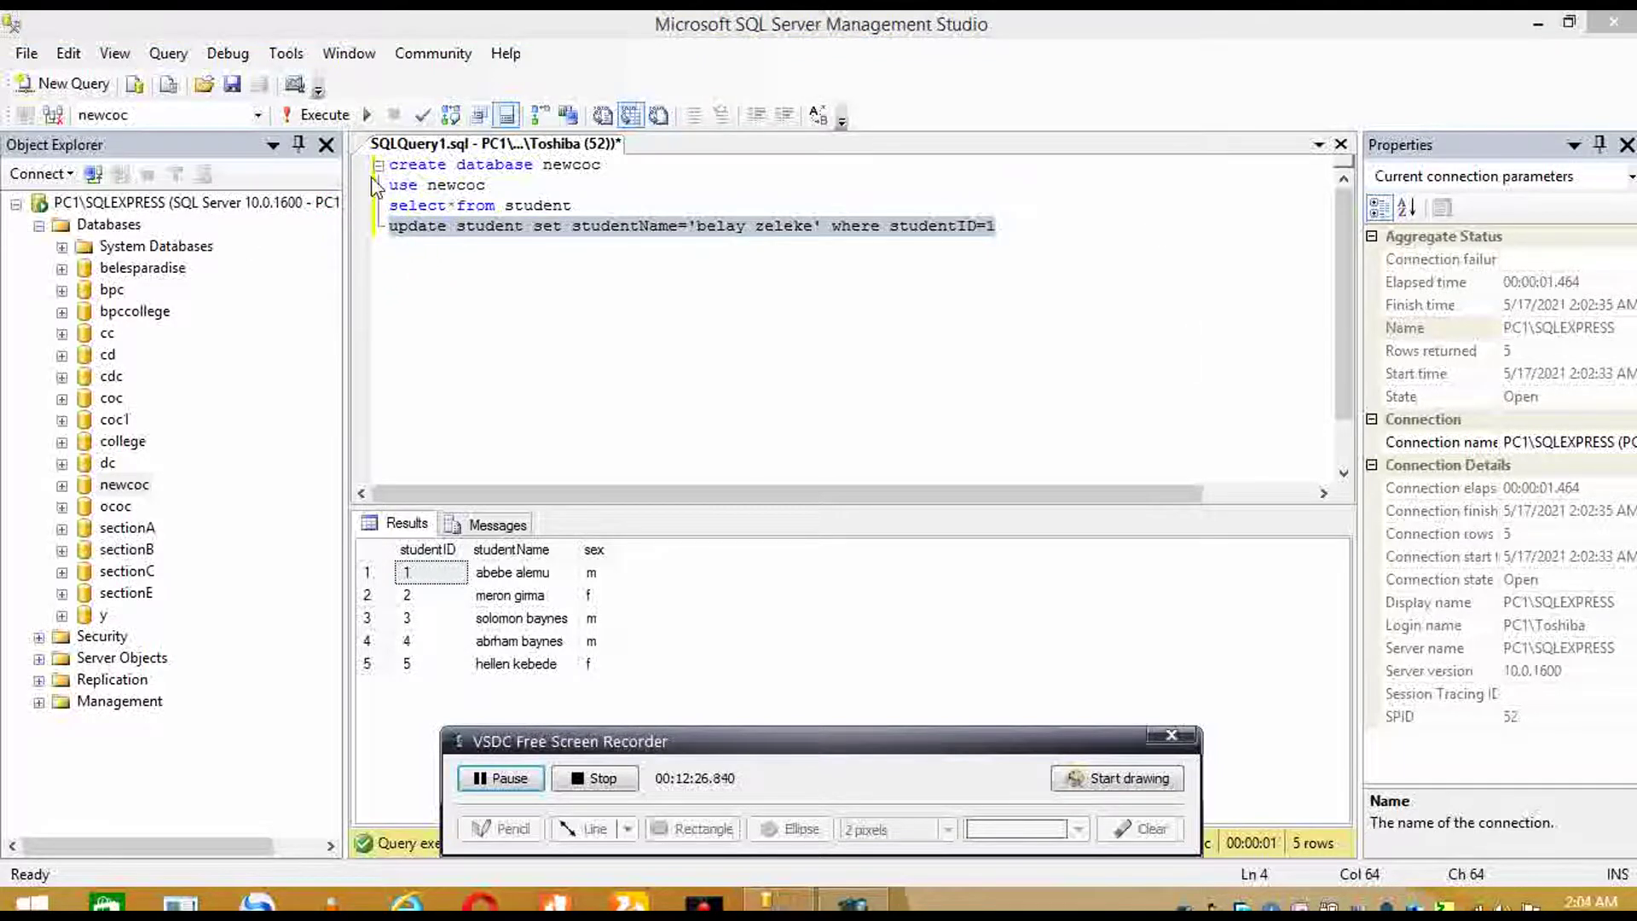
click(329, 117)
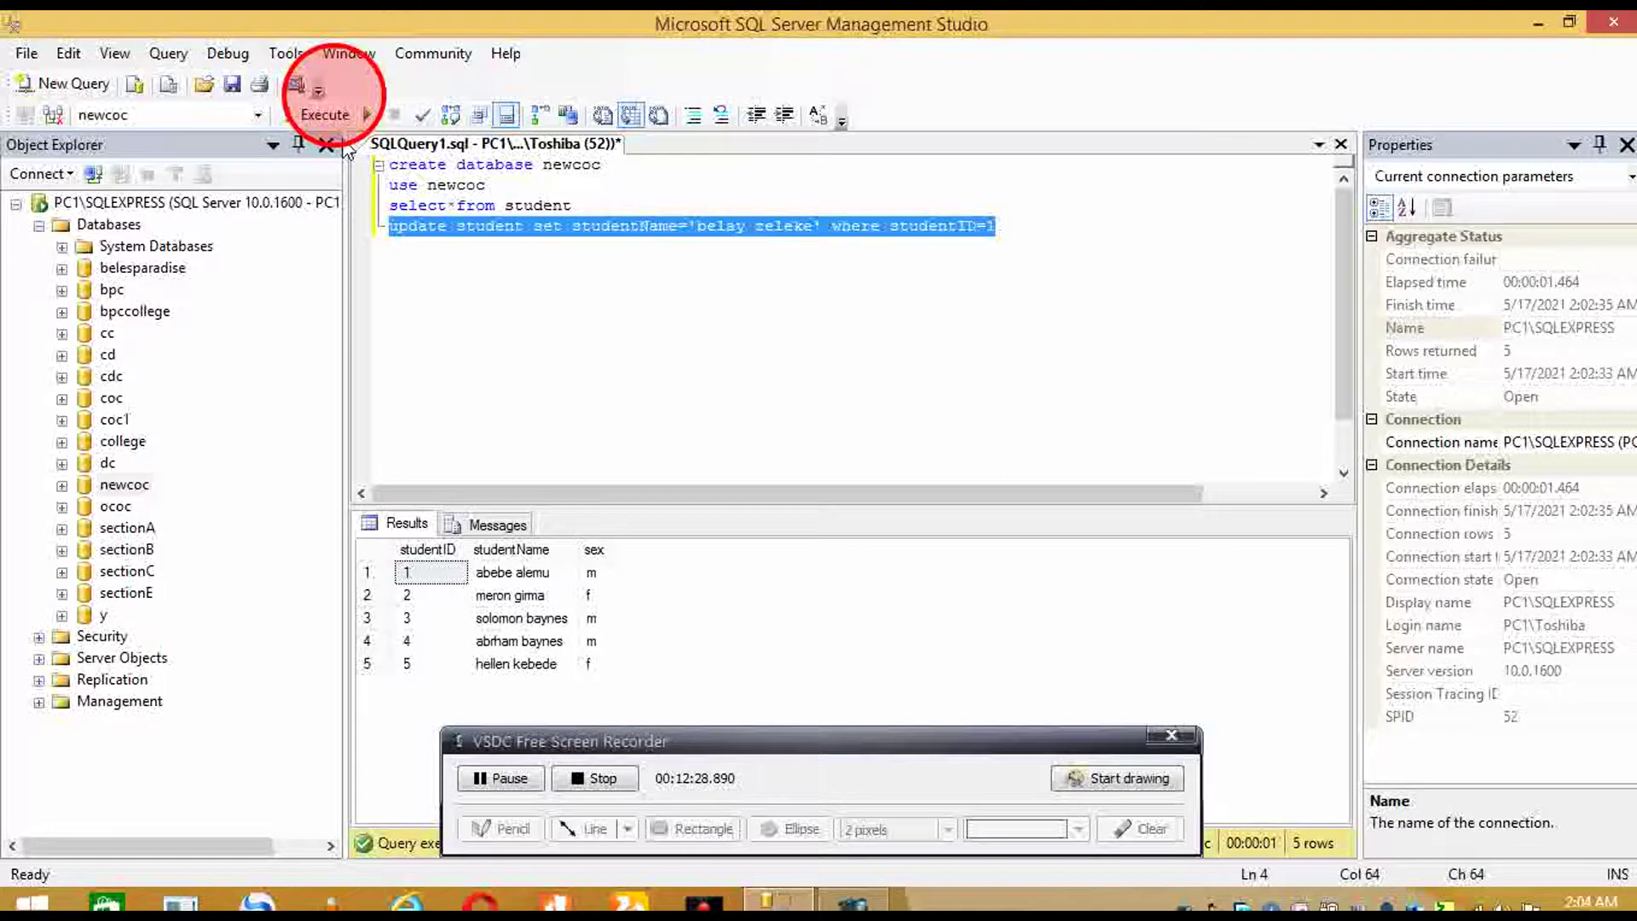
click(328, 116)
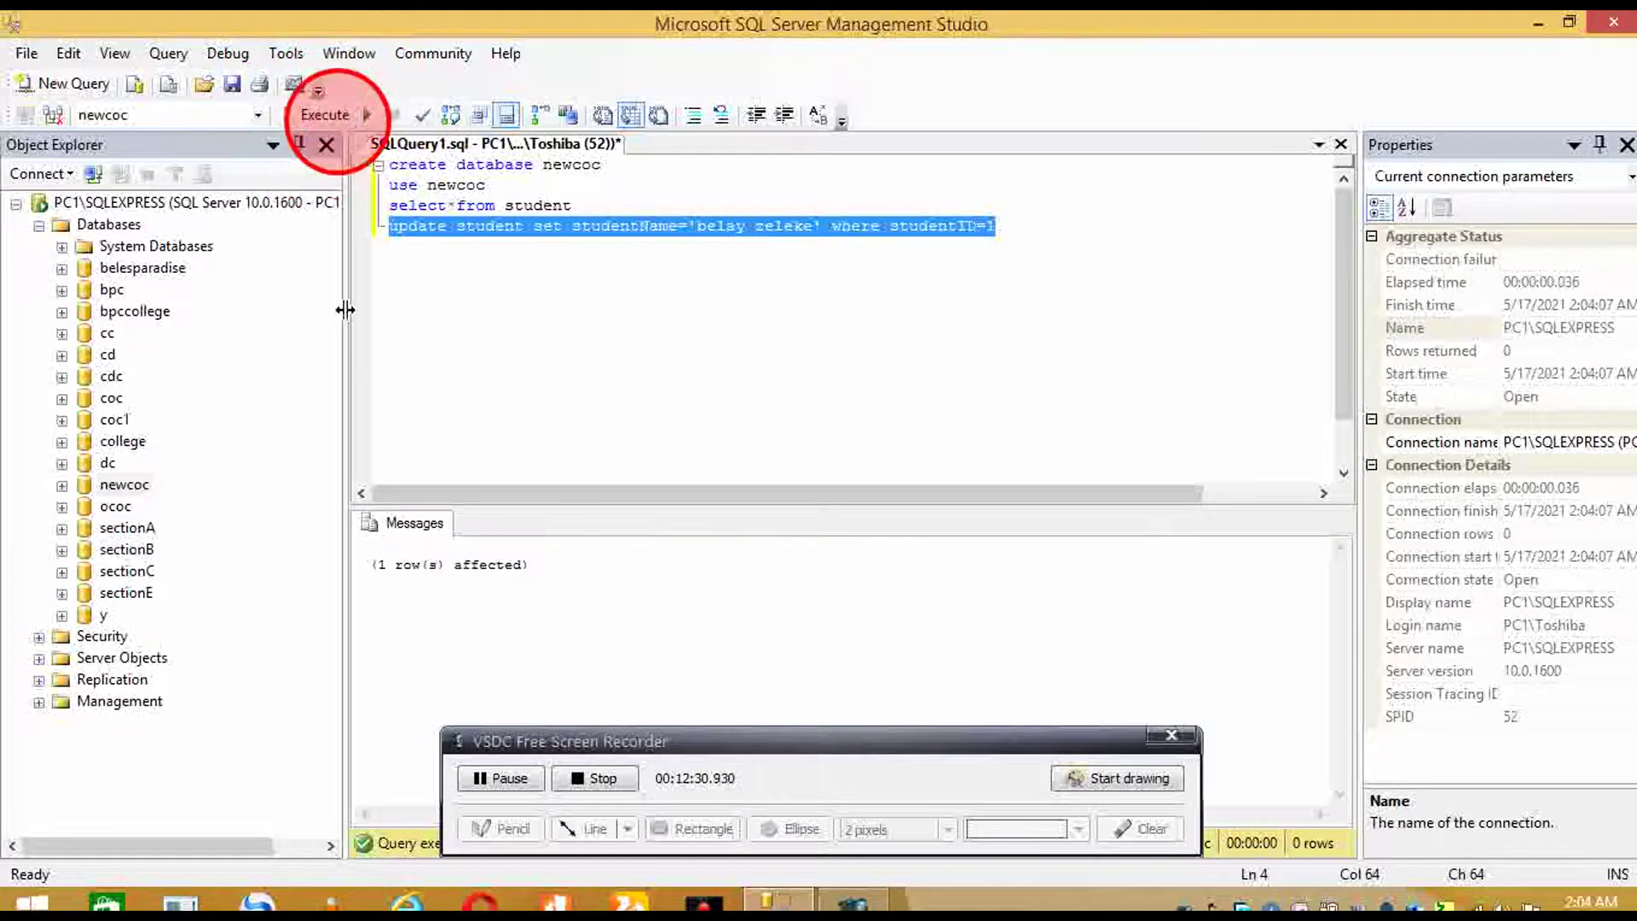
- Rerun select*from student to confirm studentID 1 now shows its updated name
click(383, 201)
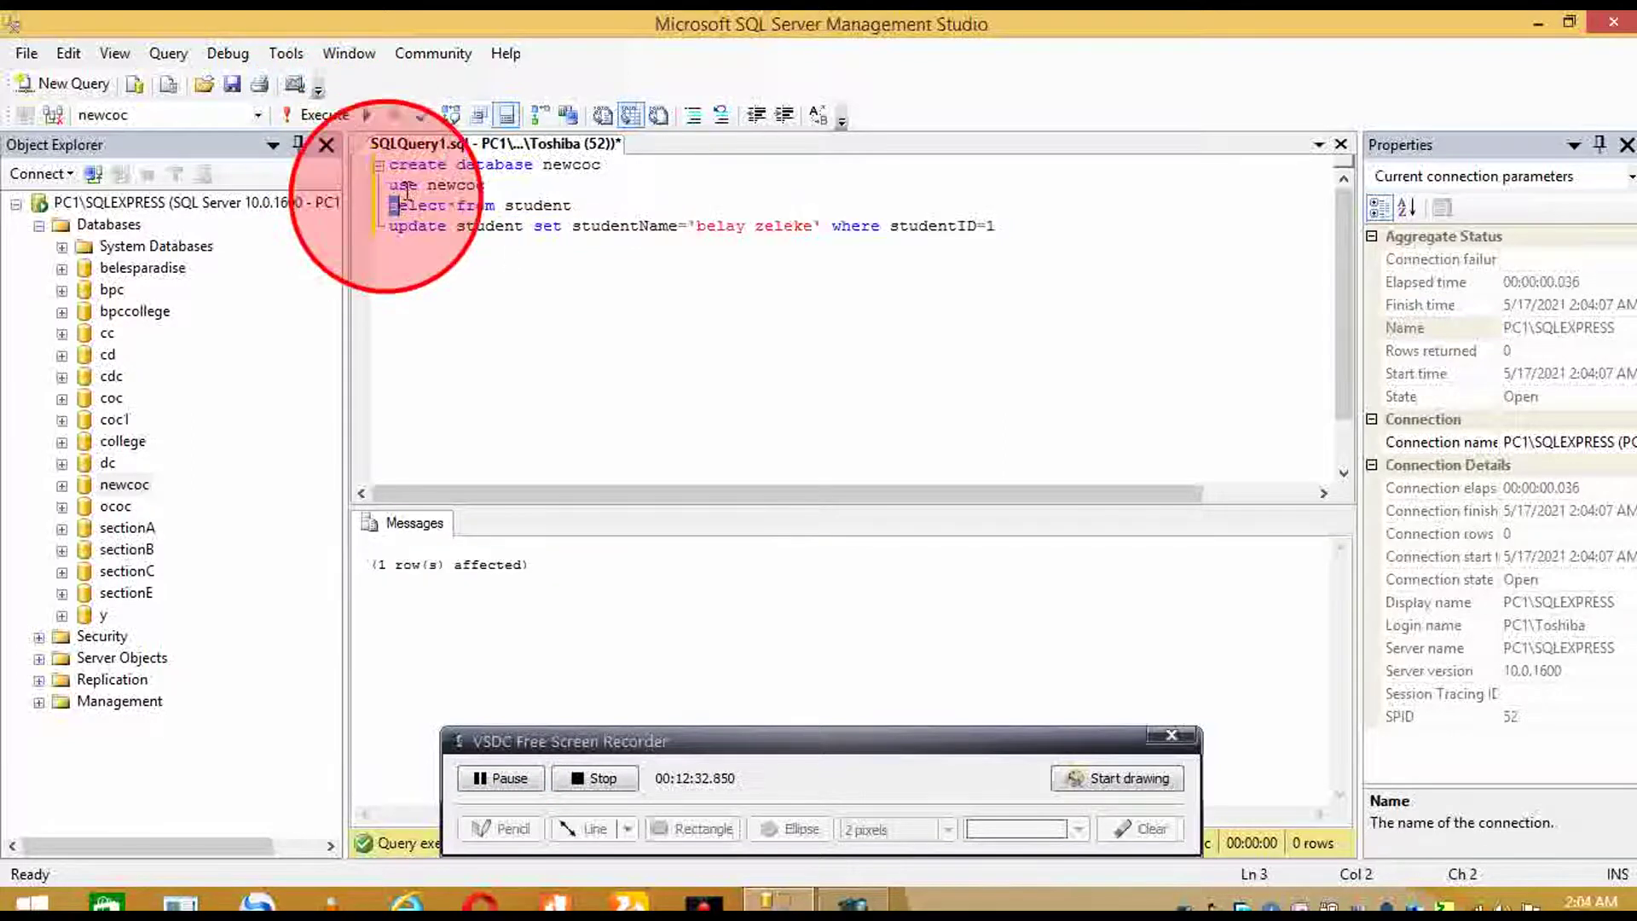
click(458, 226)
click(524, 362)
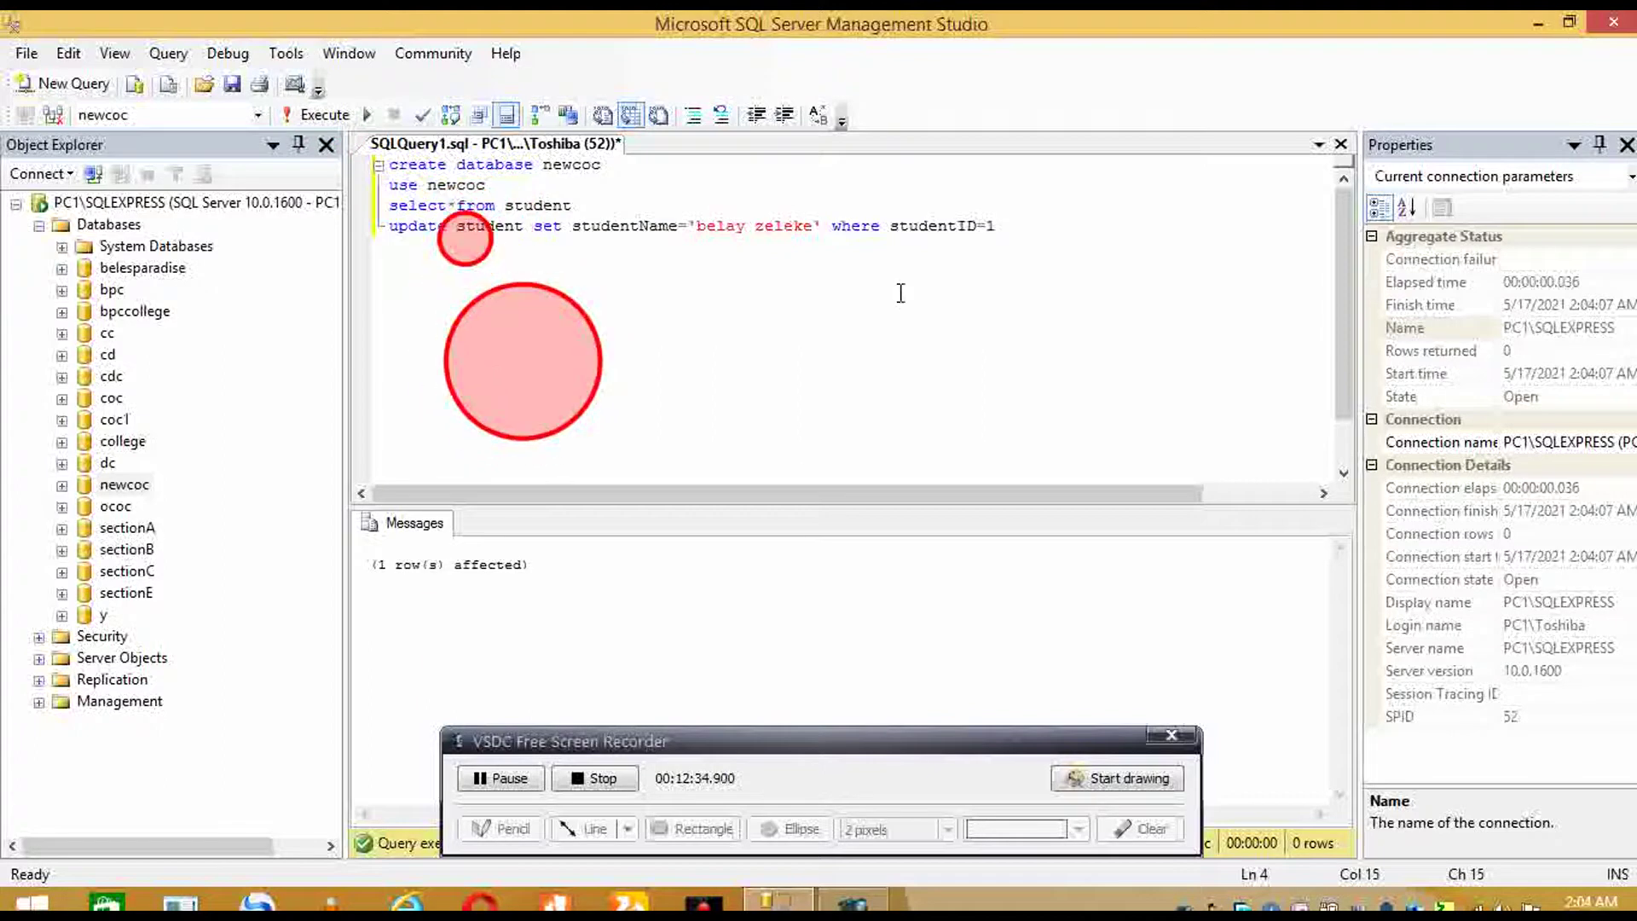
click(393, 225)
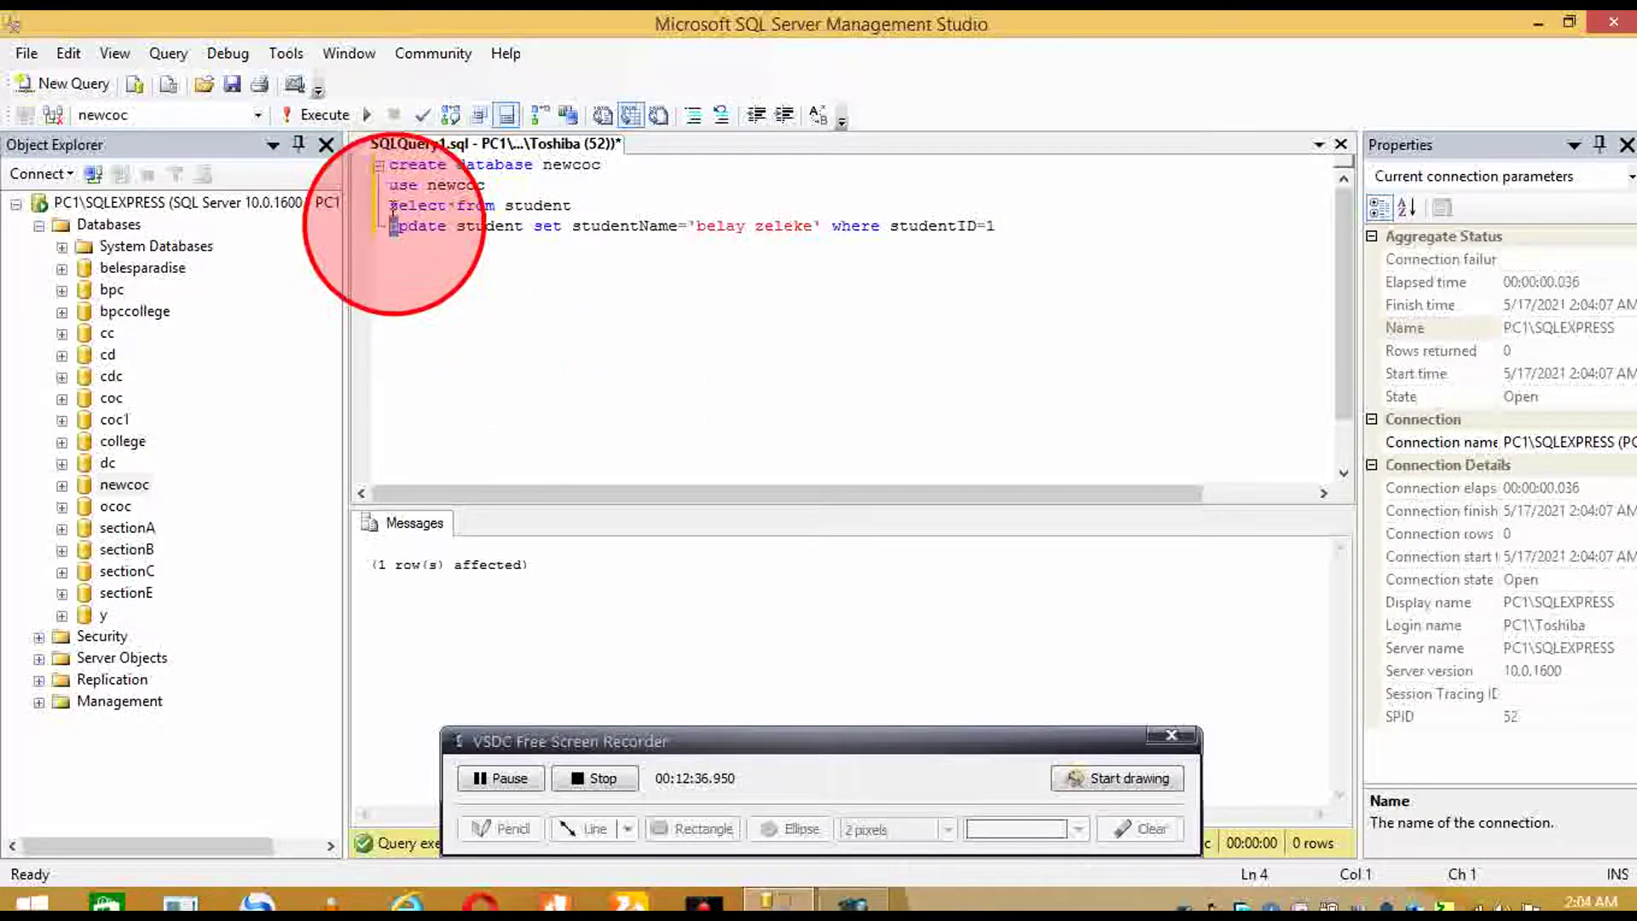
click(432, 258)
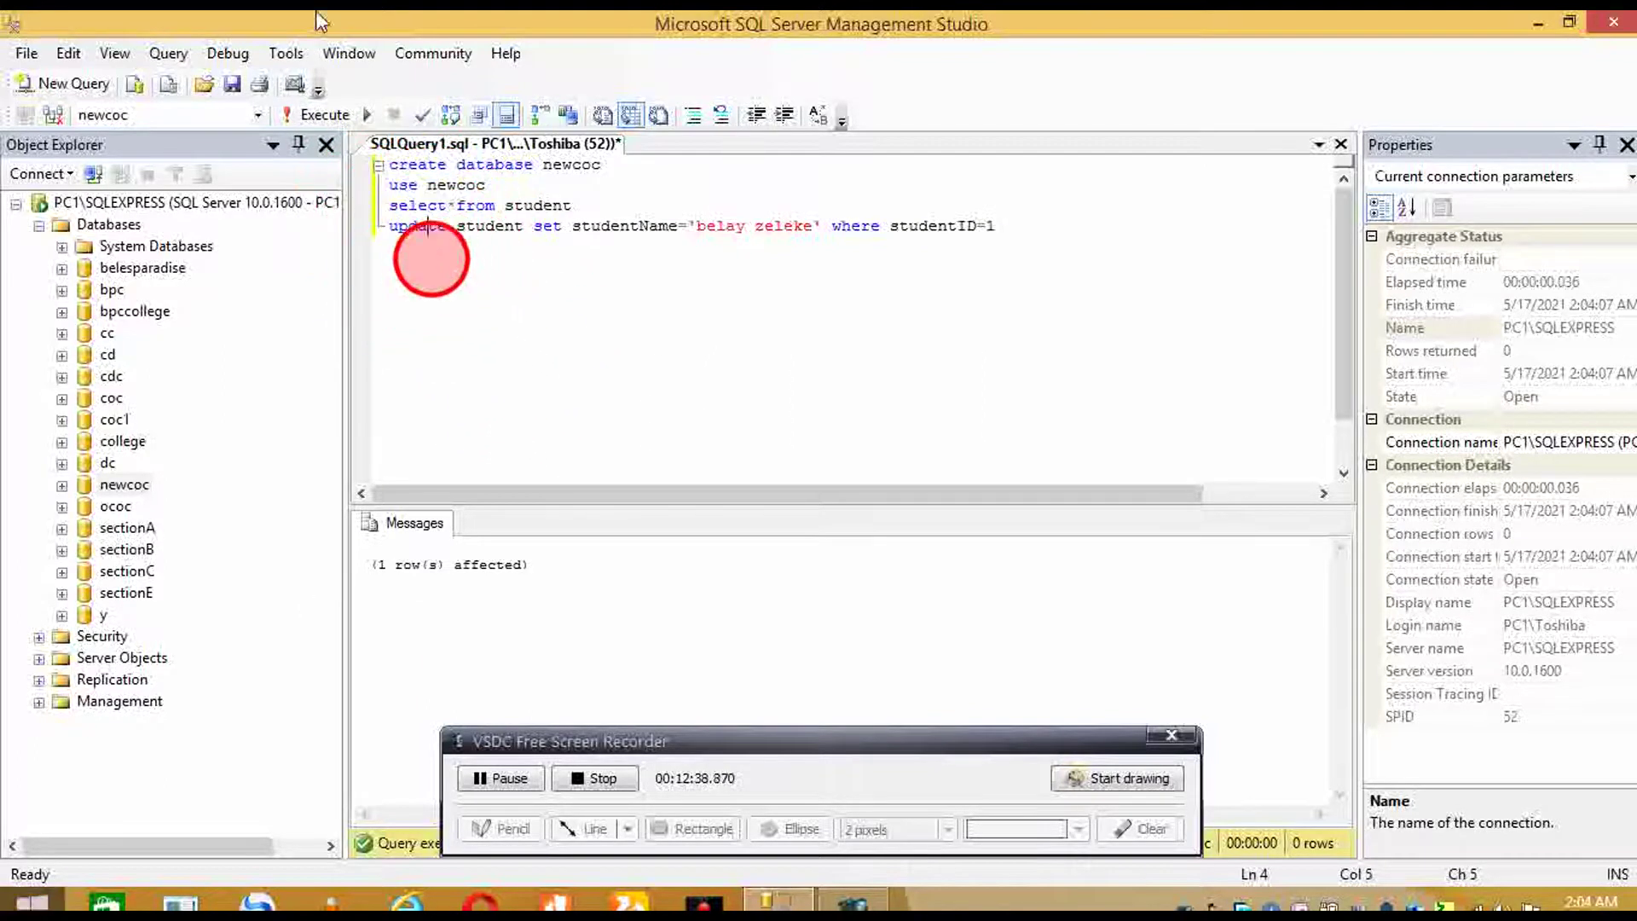
click(377, 207)
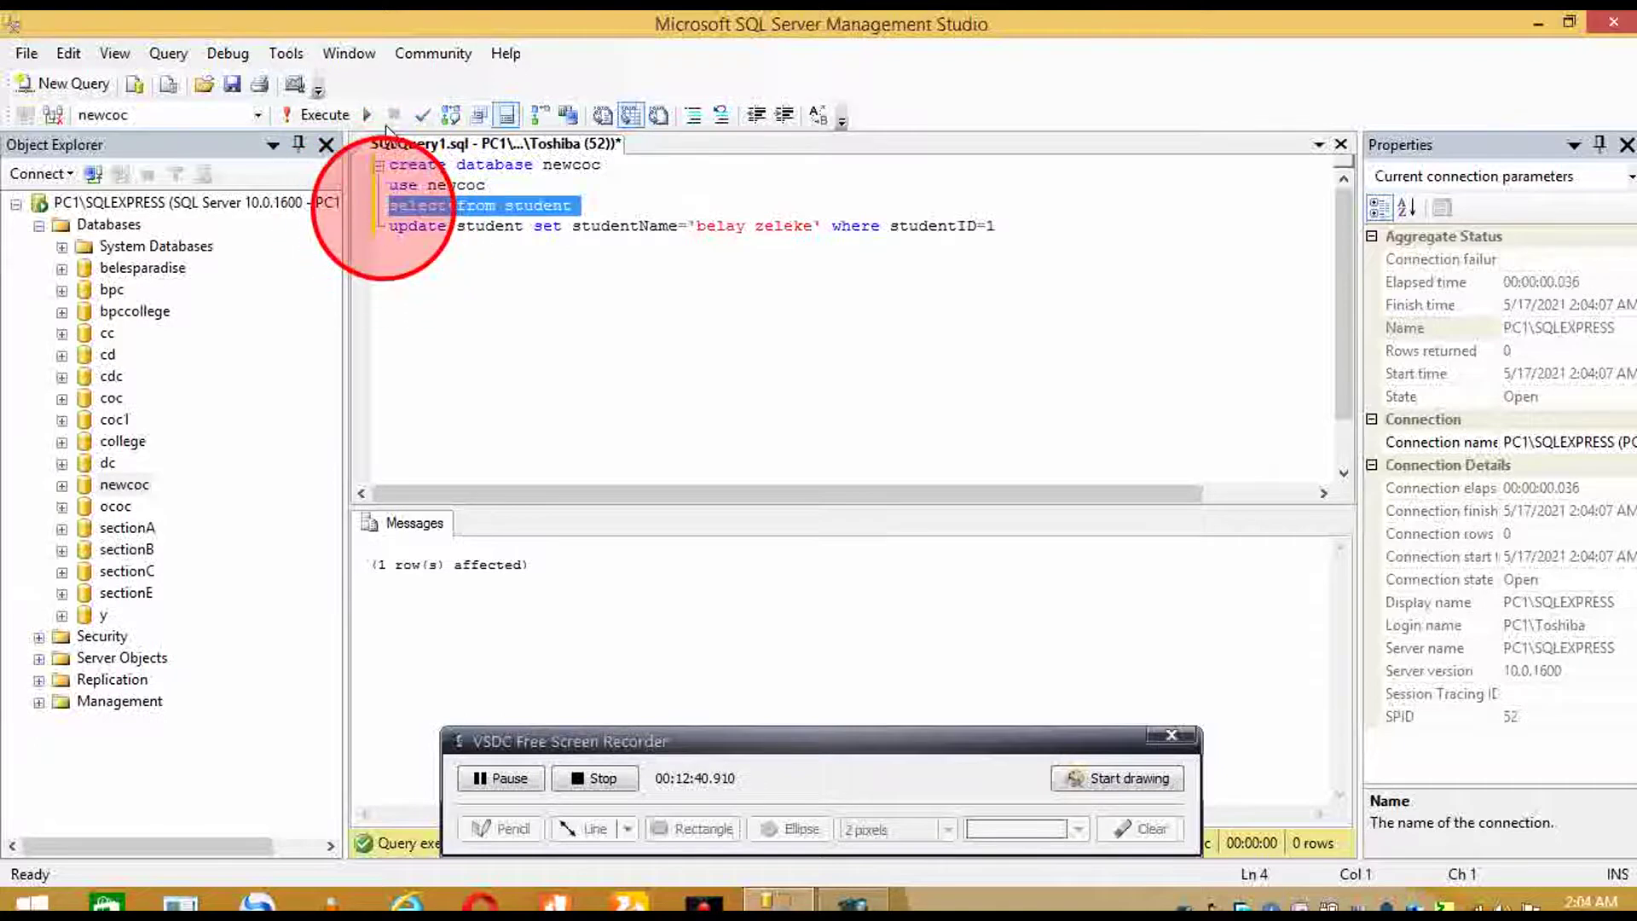
click(343, 115)
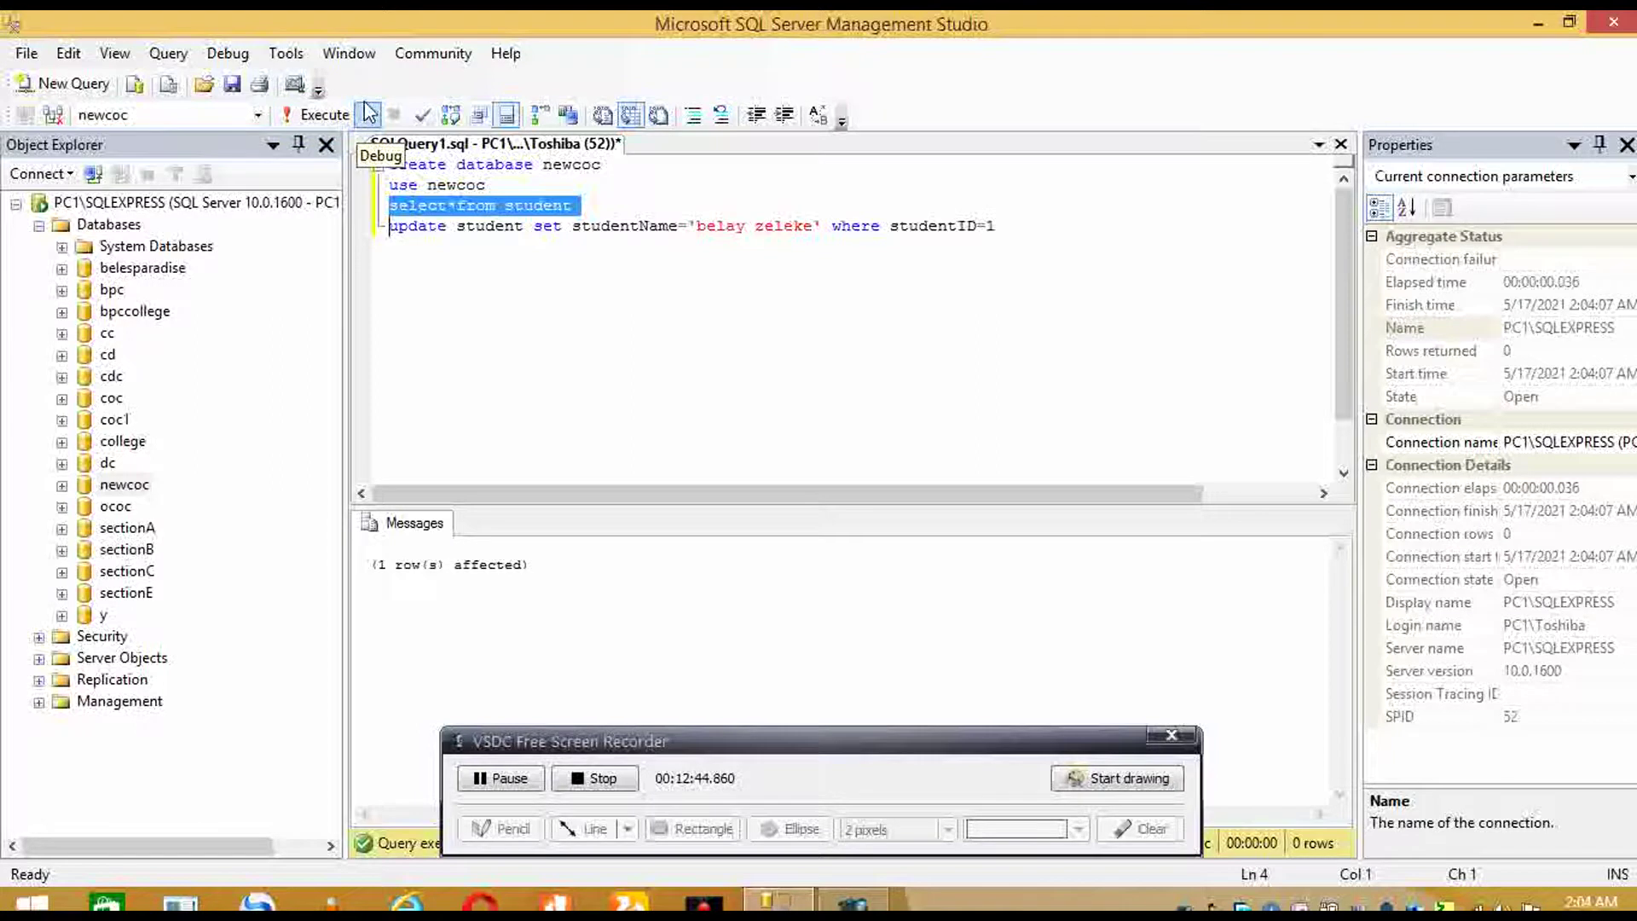
click(334, 117)
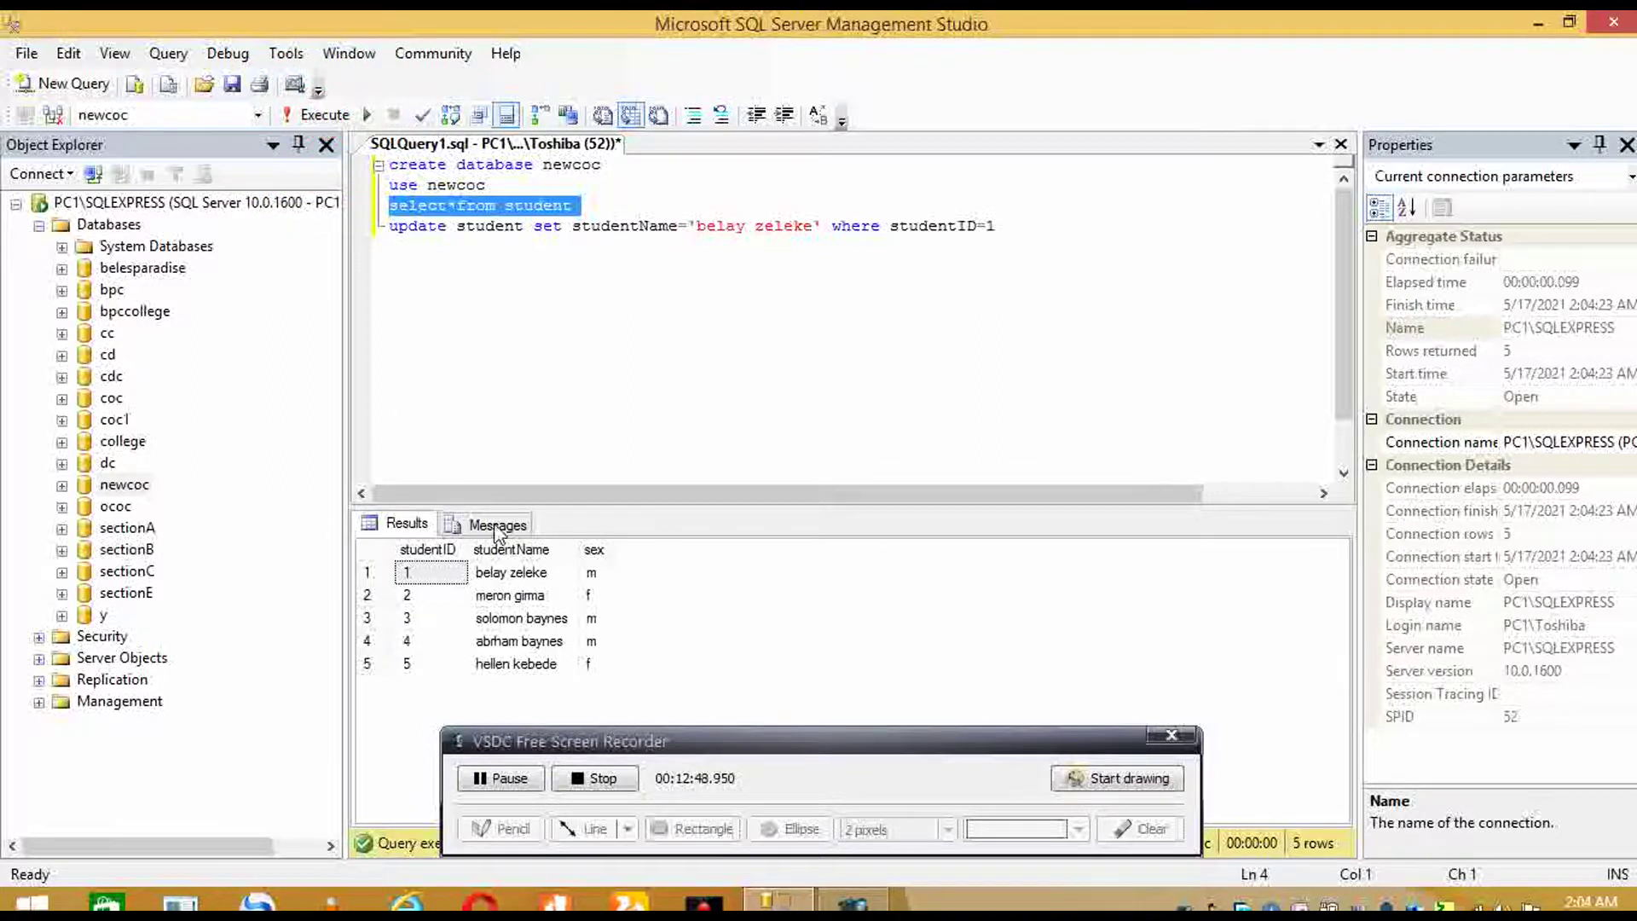
click(760, 317)
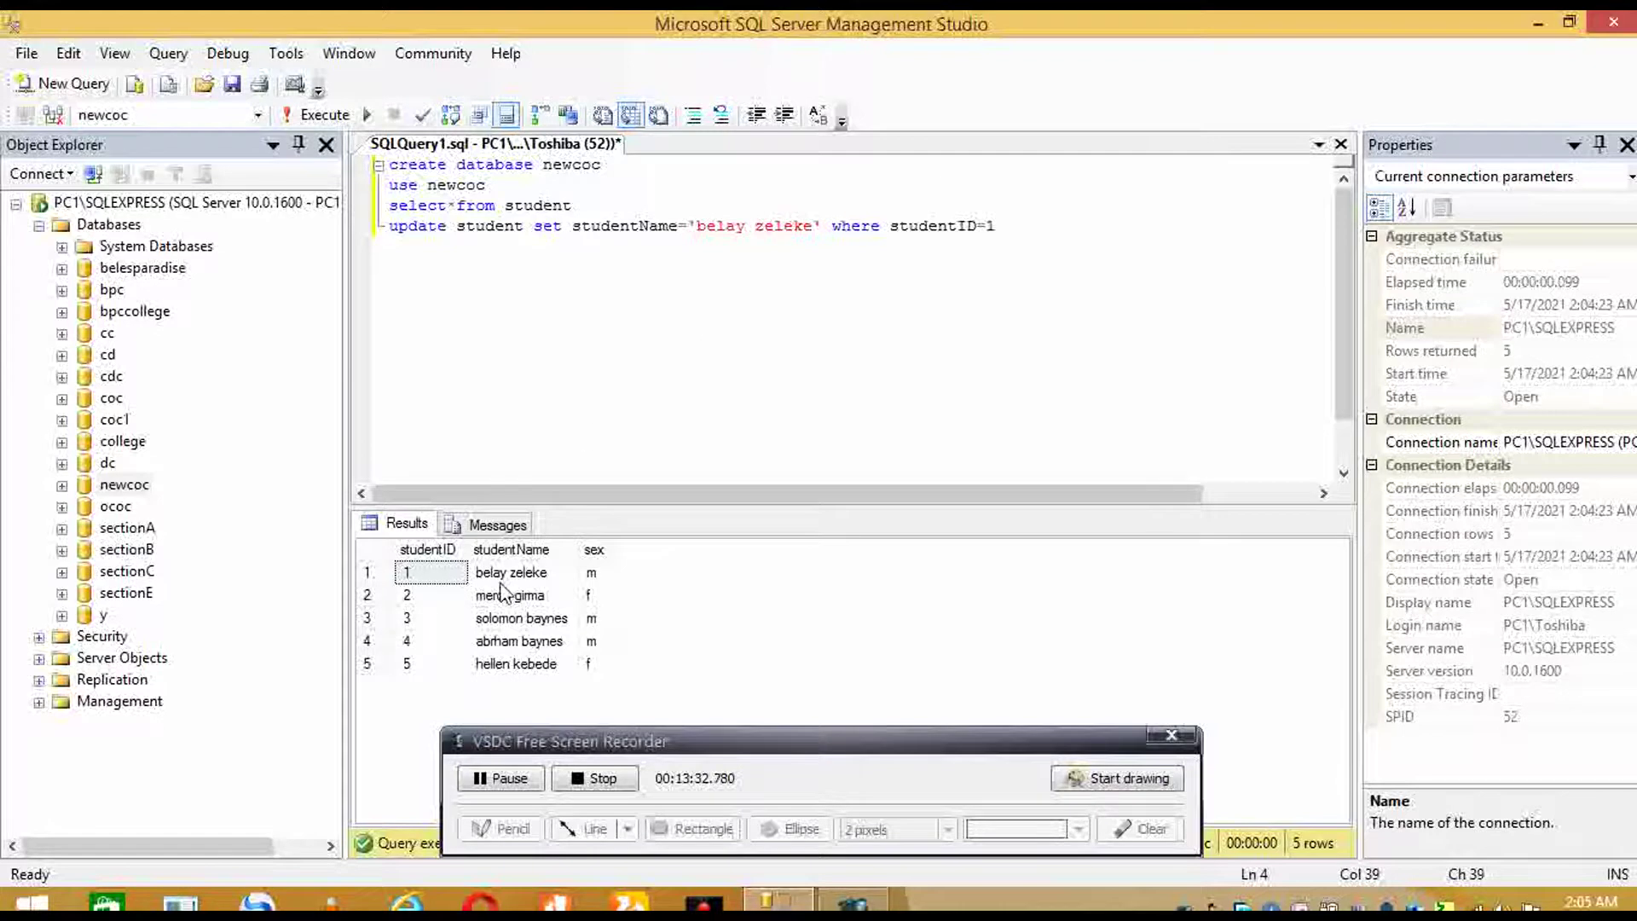
- Create the company database and switch the session to it with 'use company'
click(503, 777)
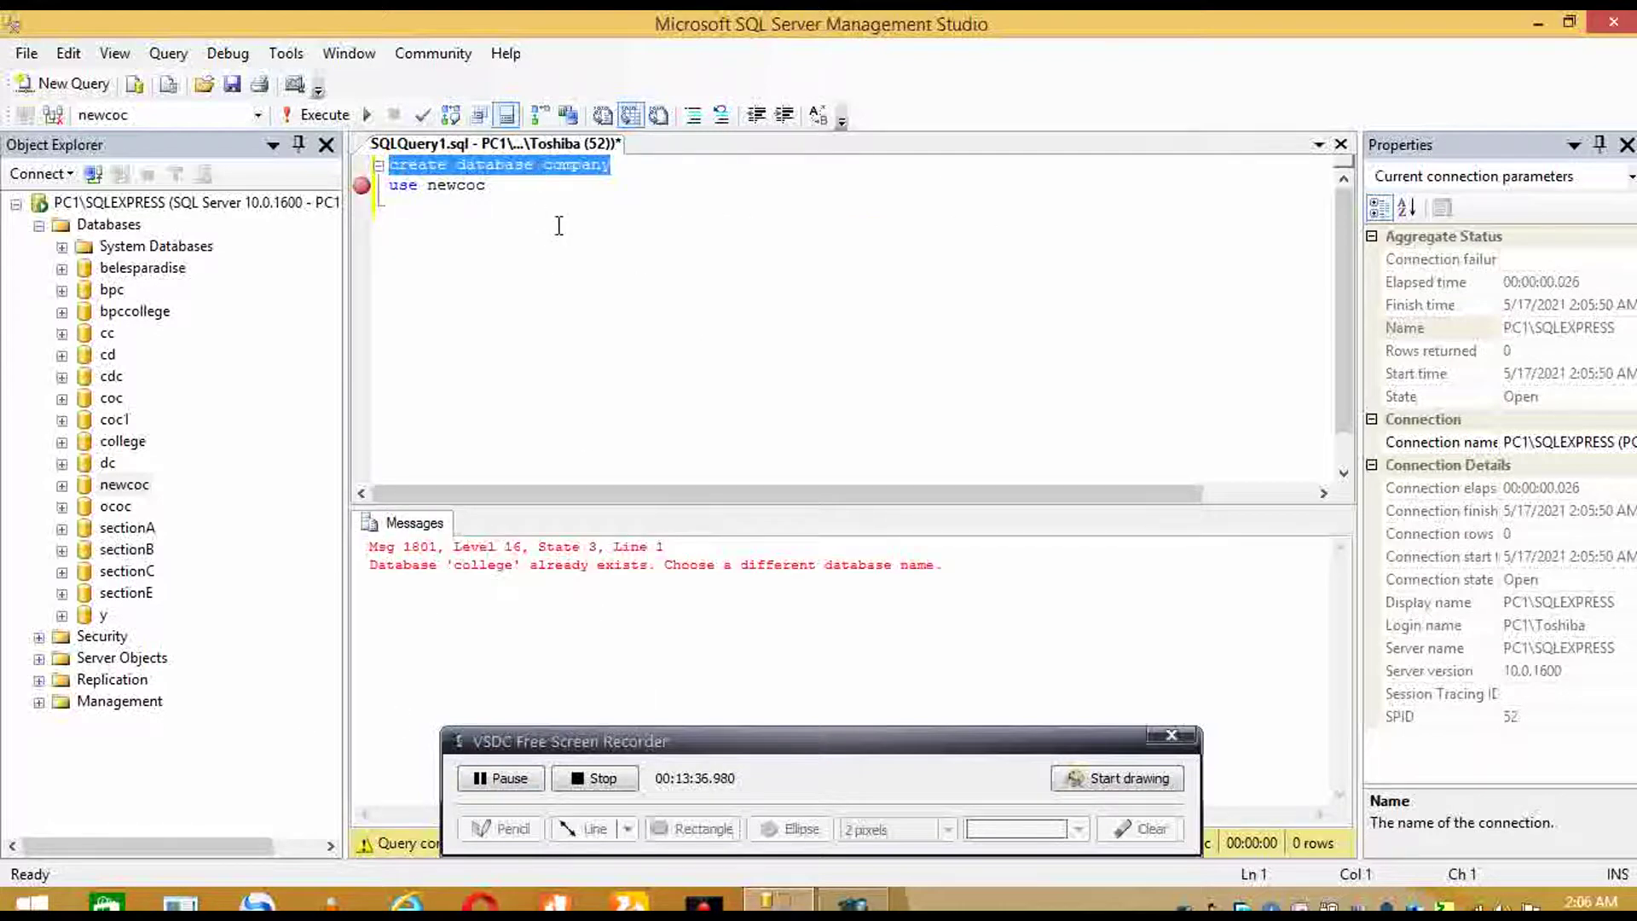
click(315, 114)
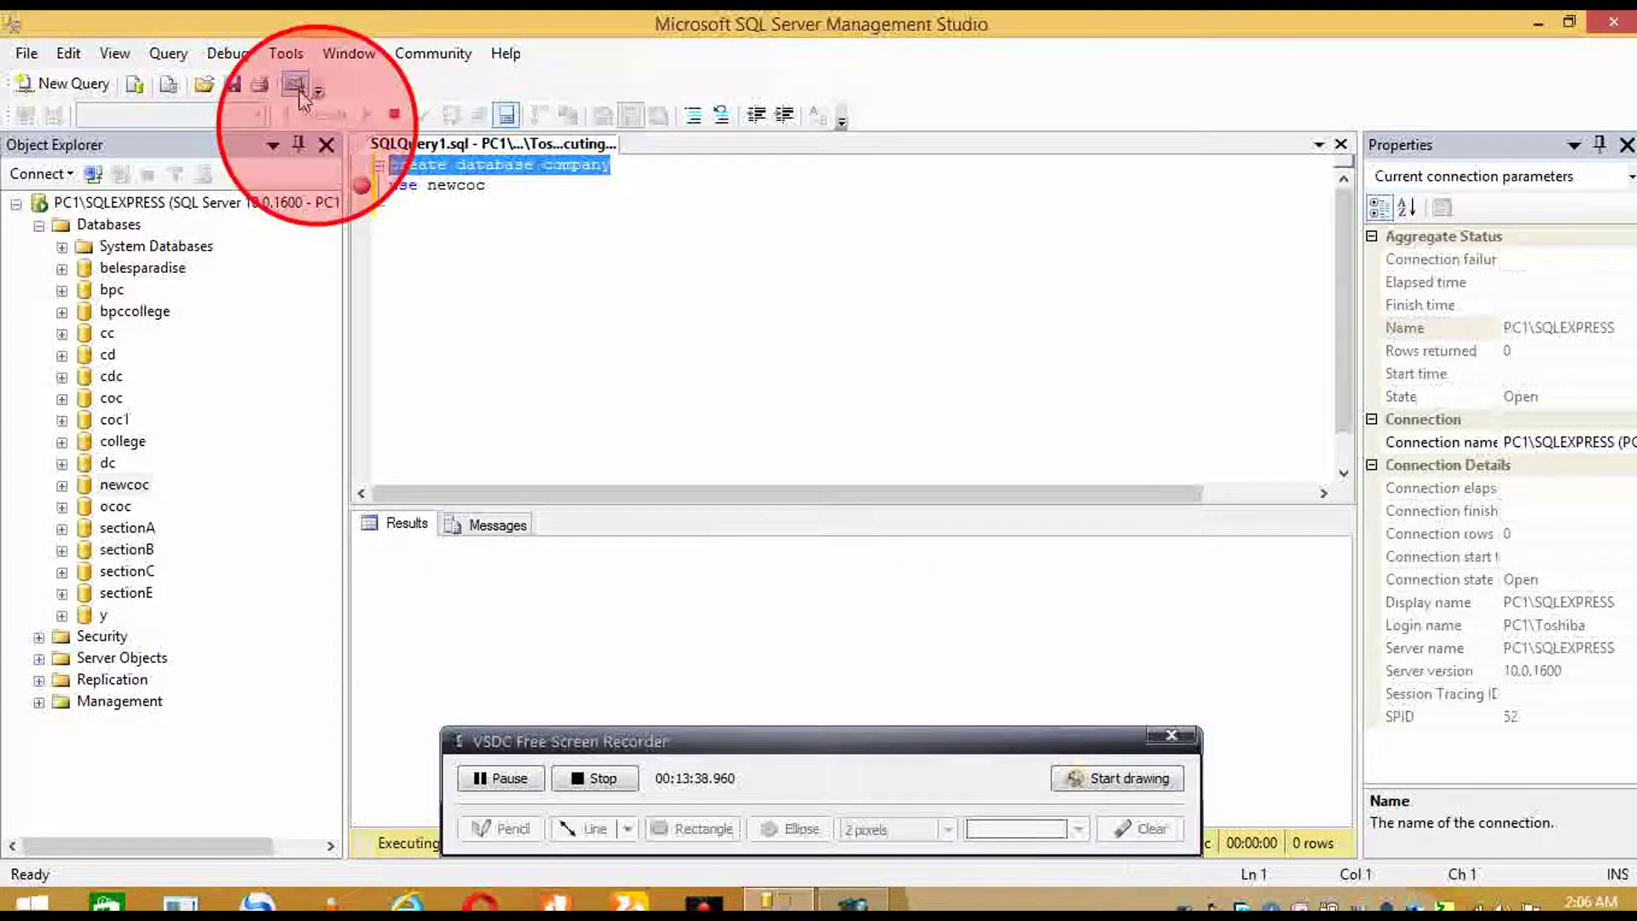
click(547, 191)
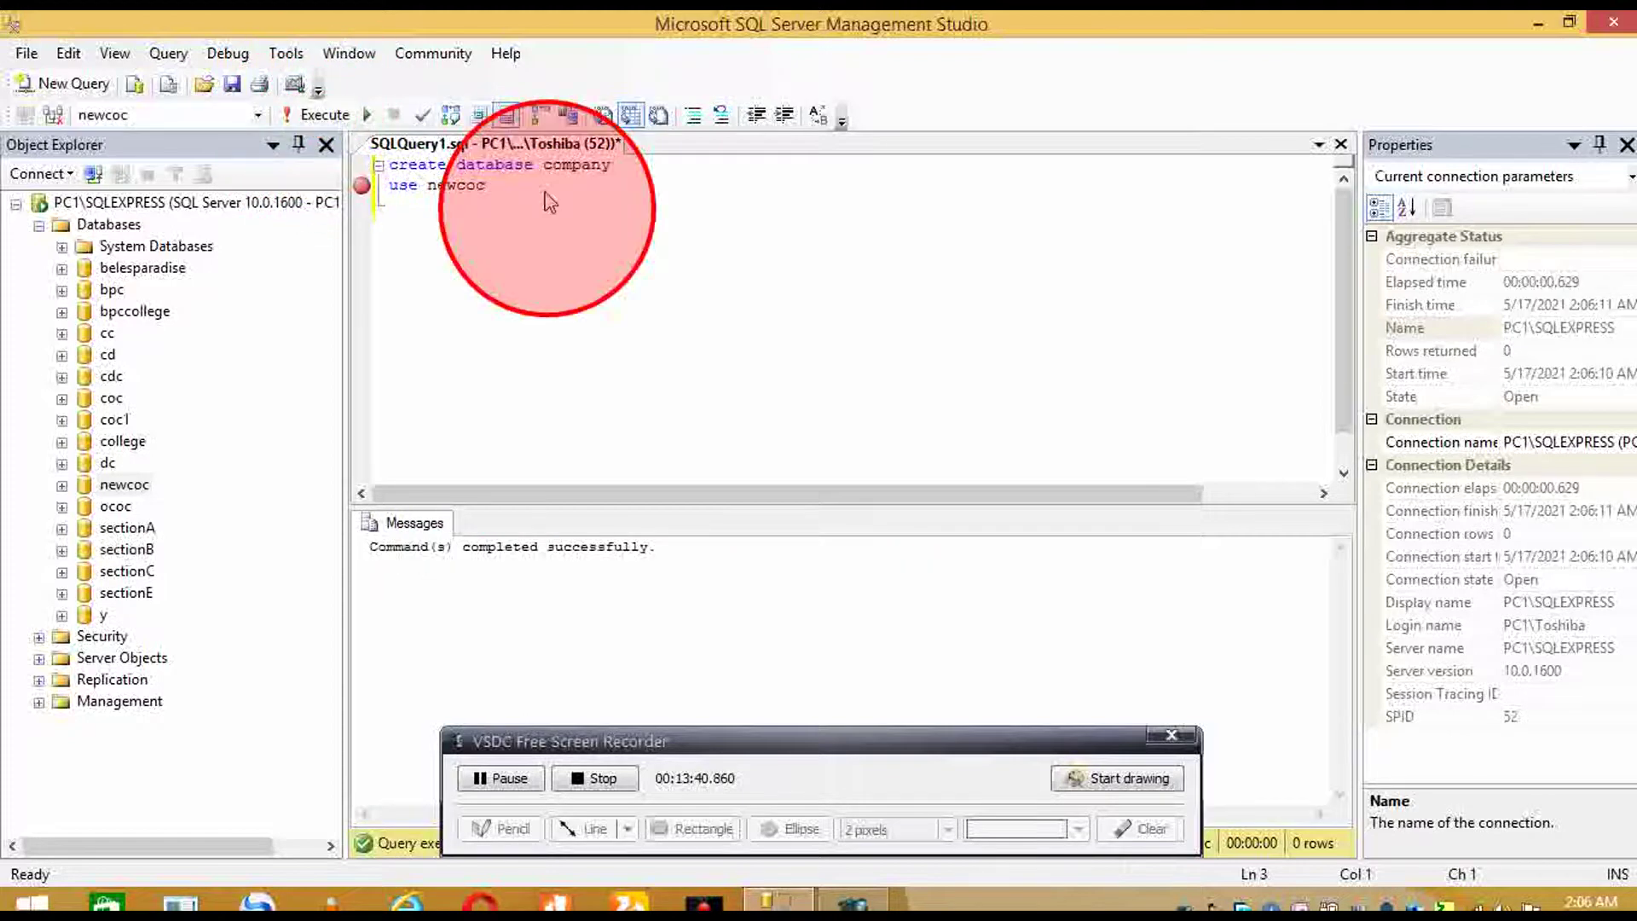
key(BackSpace)
key(BackSpace)
key(BackSpace)
key(BackSpace)
key(BackSpace)
key(BackSpace)
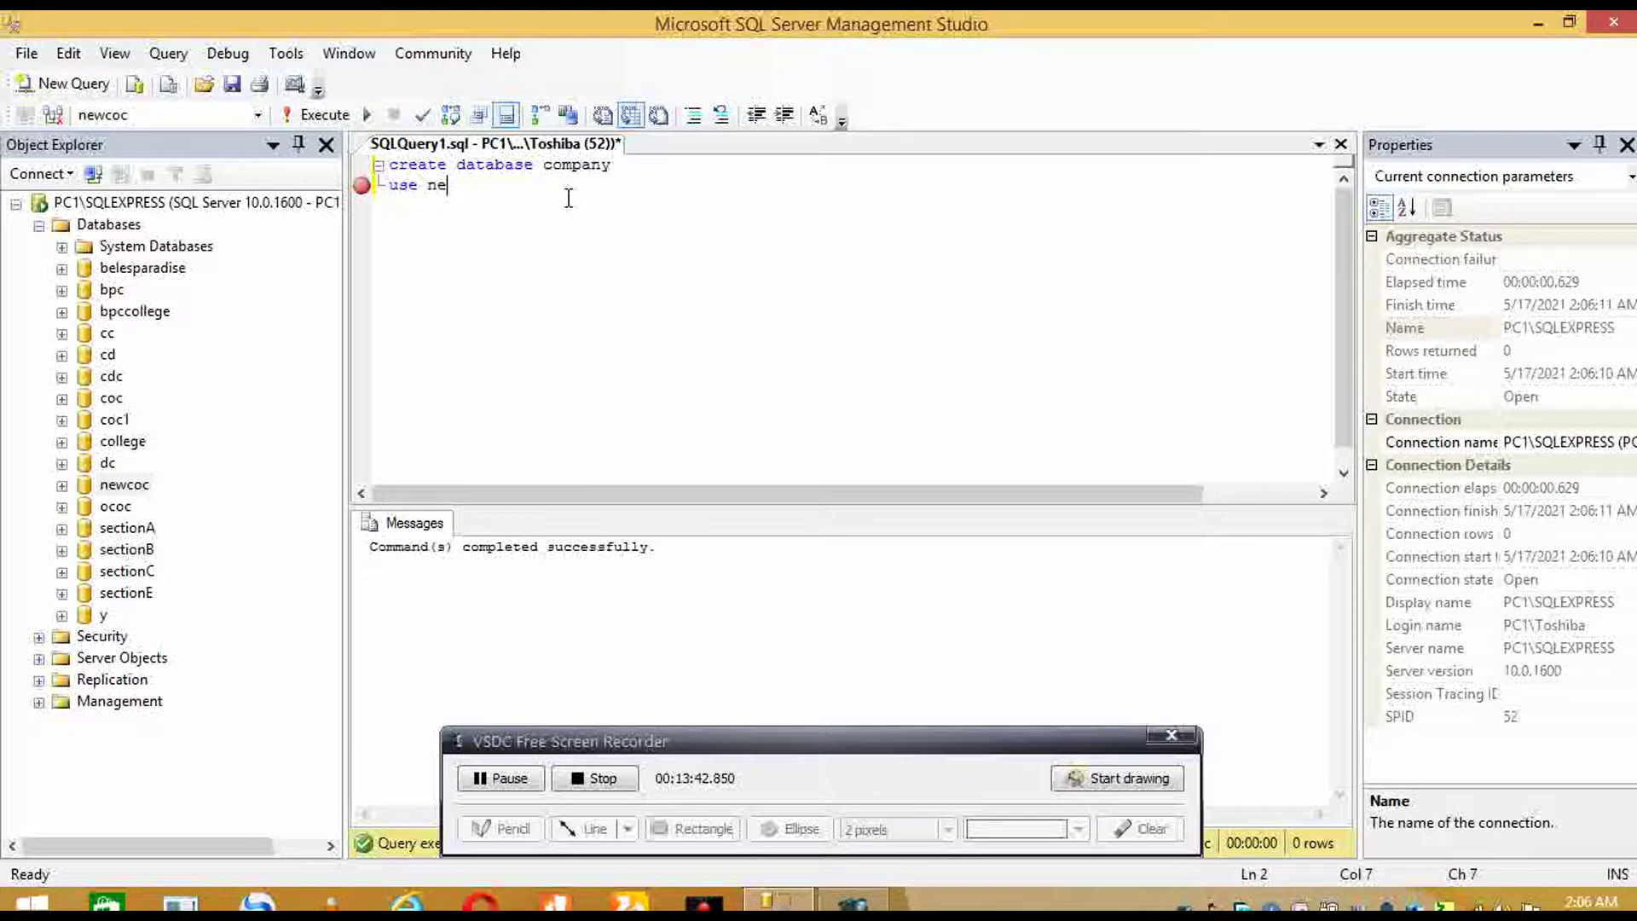
text(company)
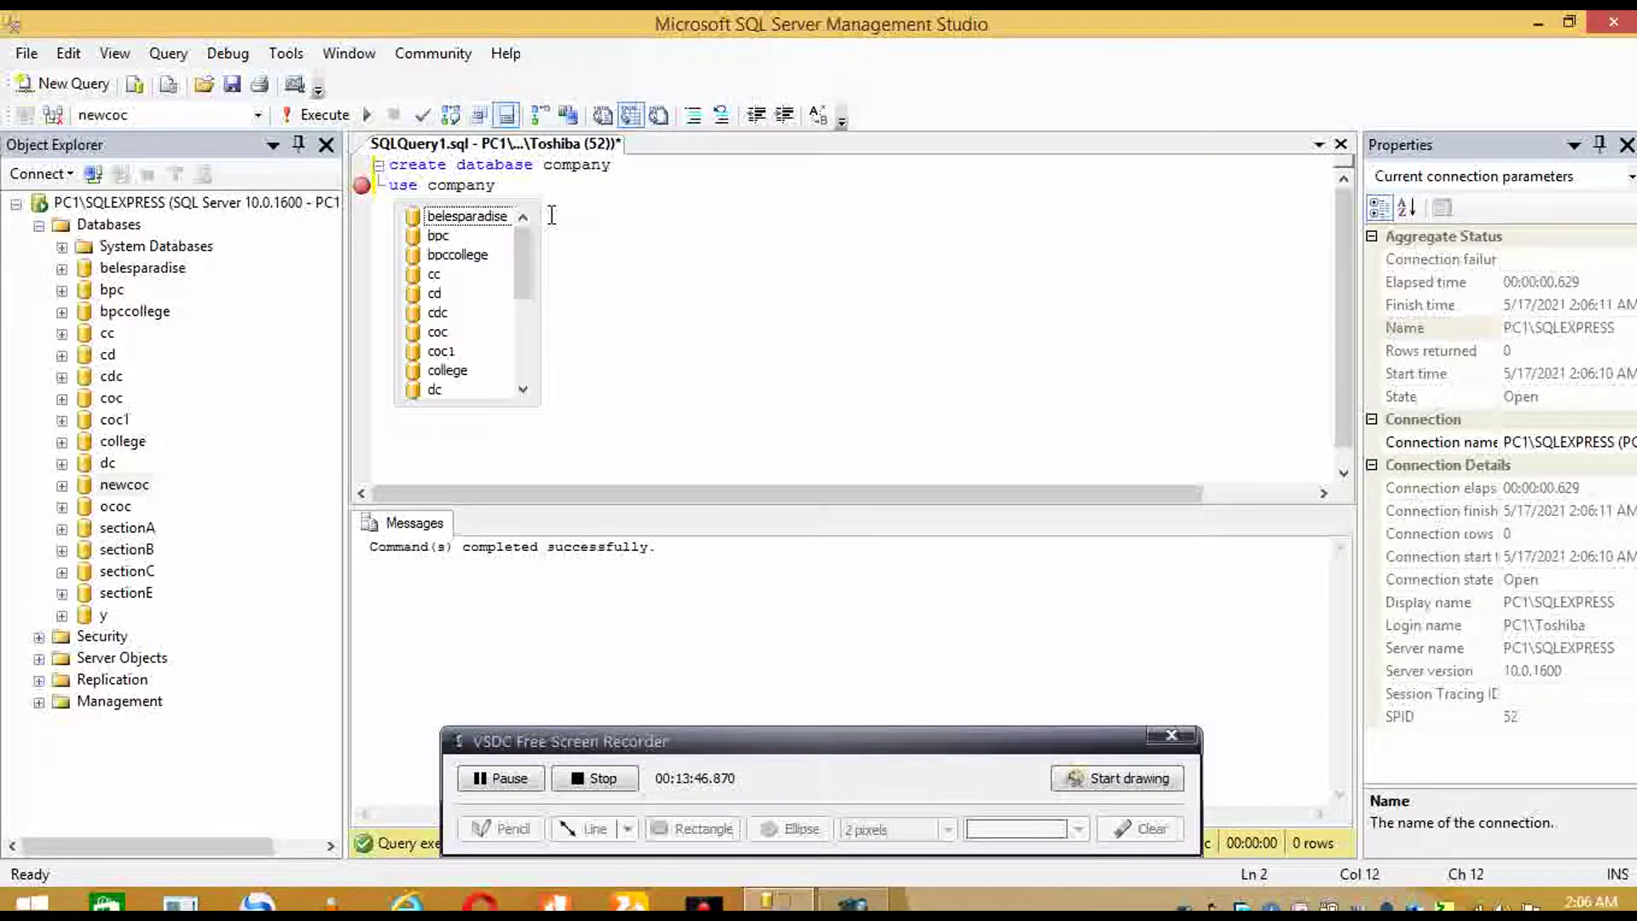
click(413, 185)
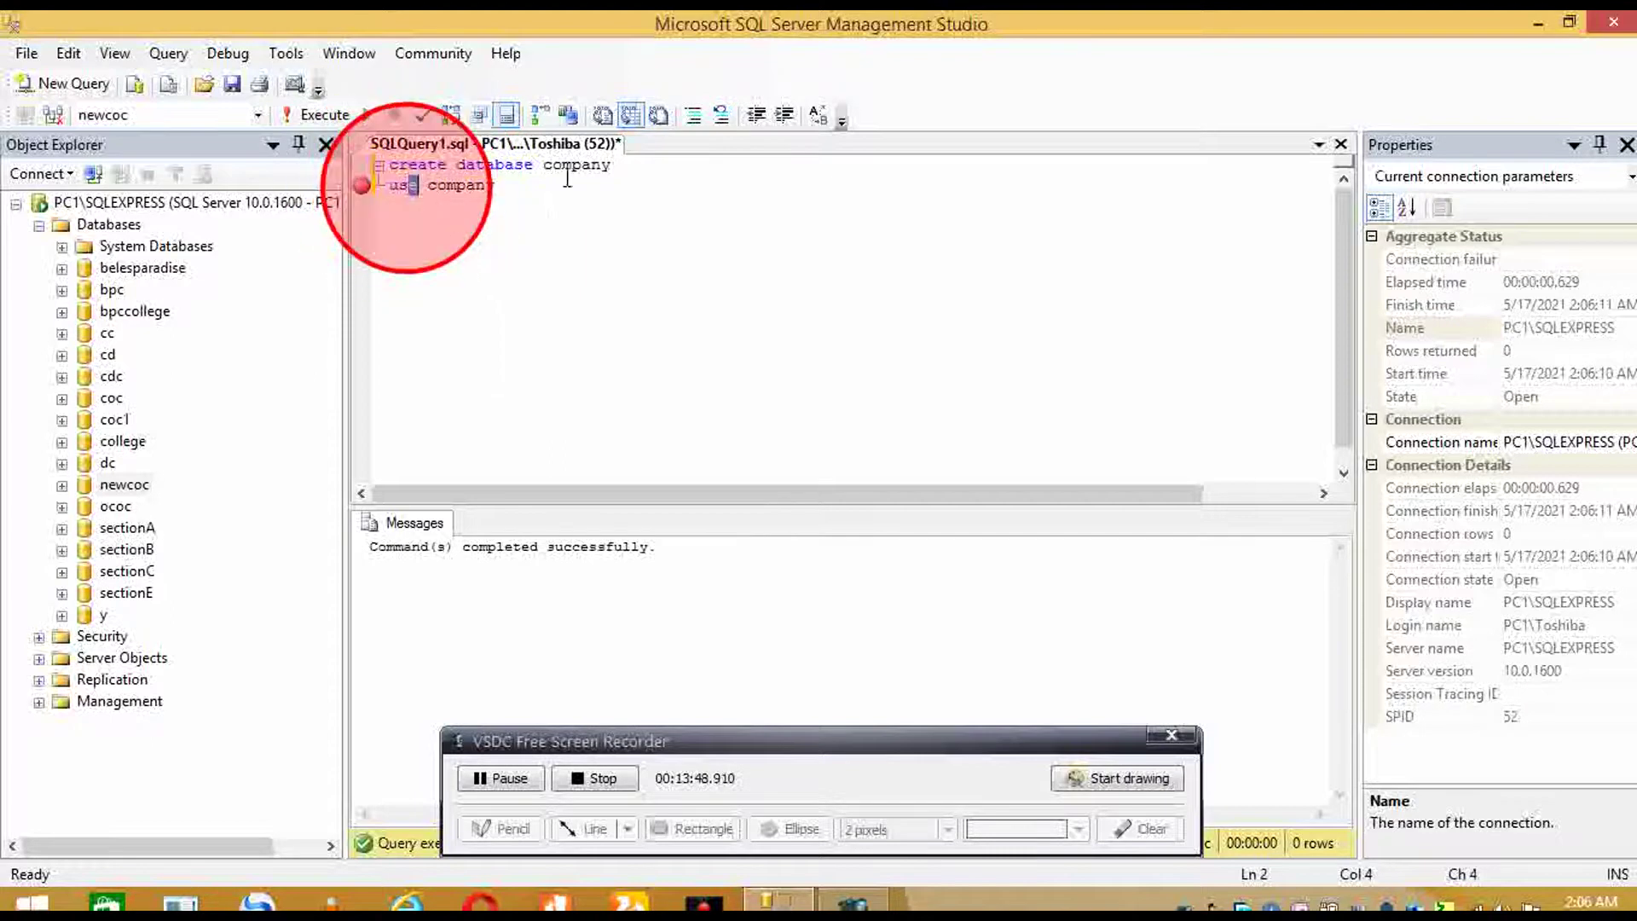
drag(555, 192, 360, 334)
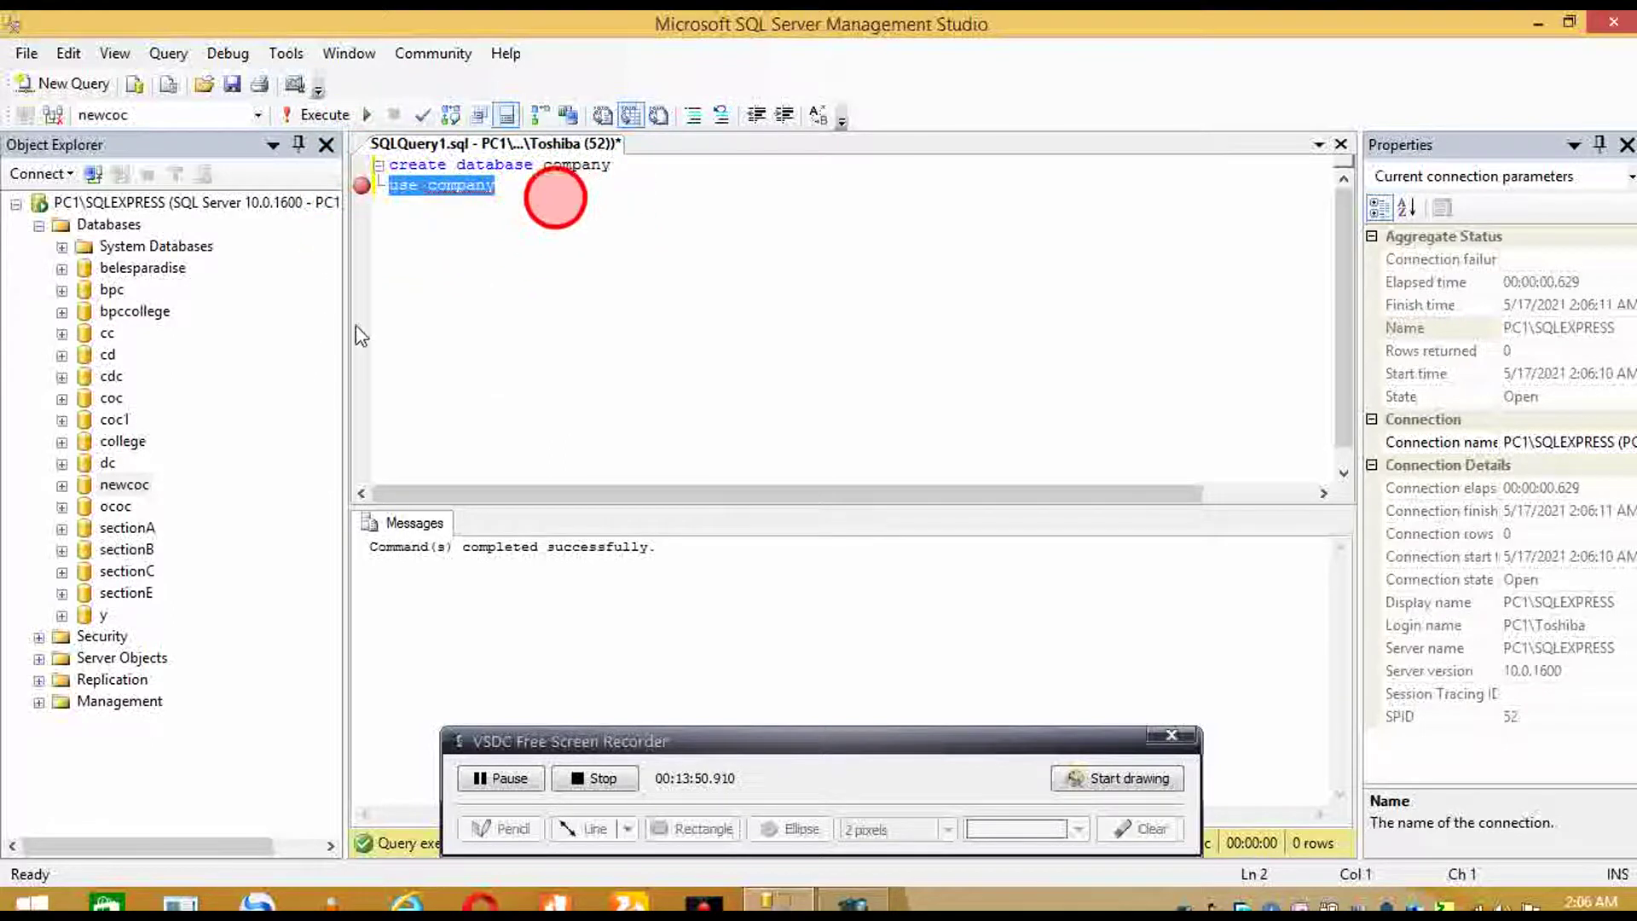
key(F5)
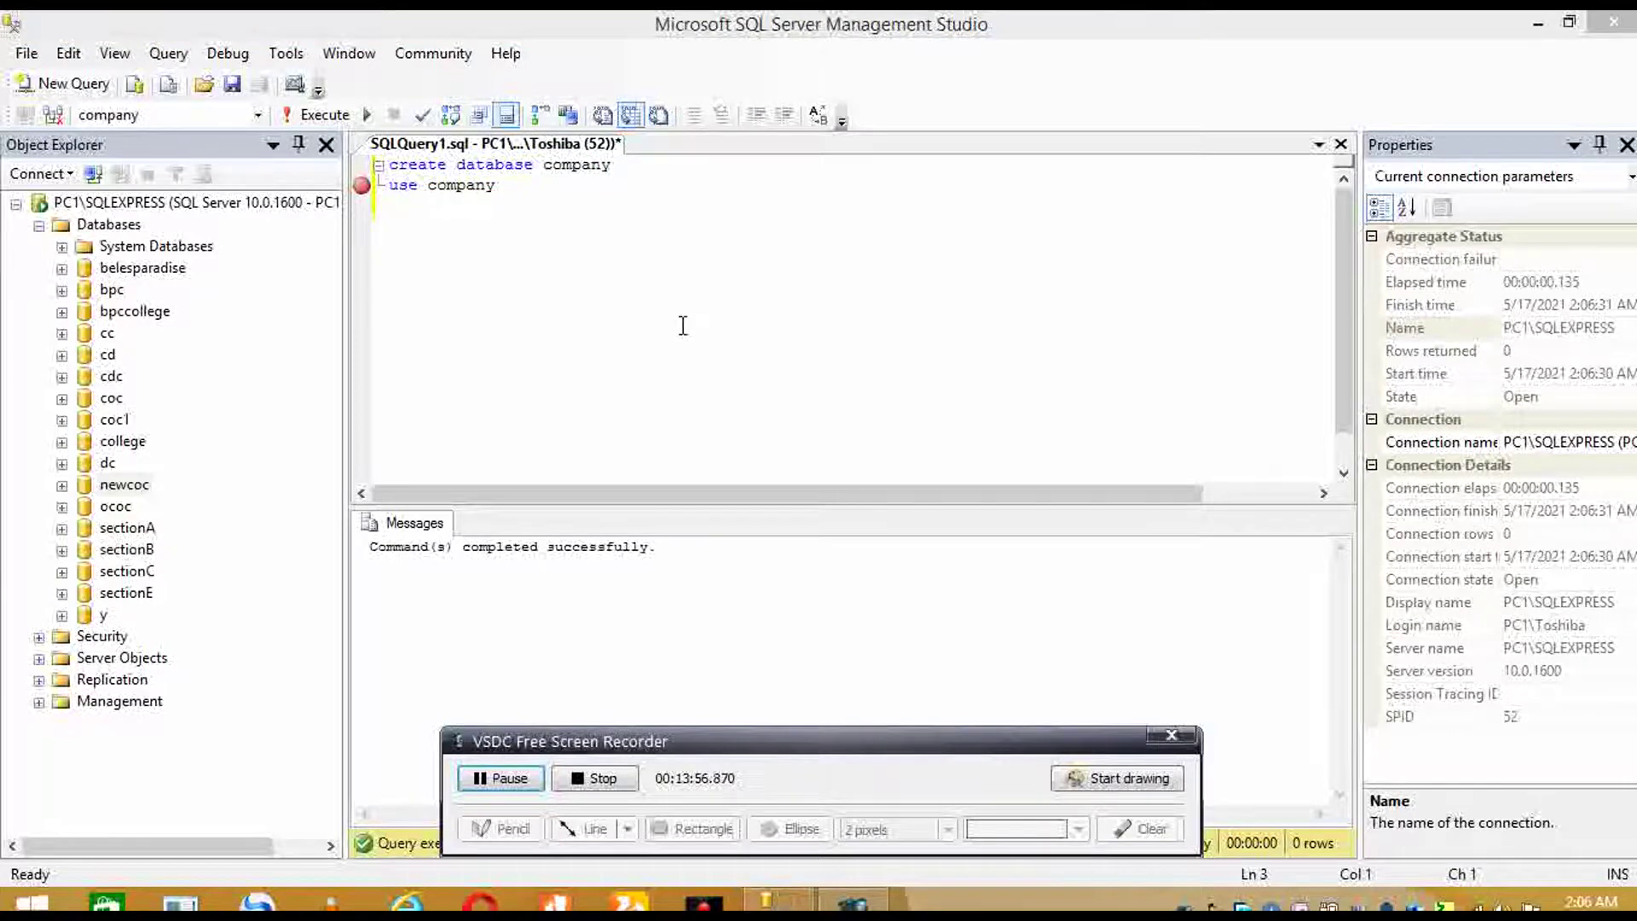
click(545, 290)
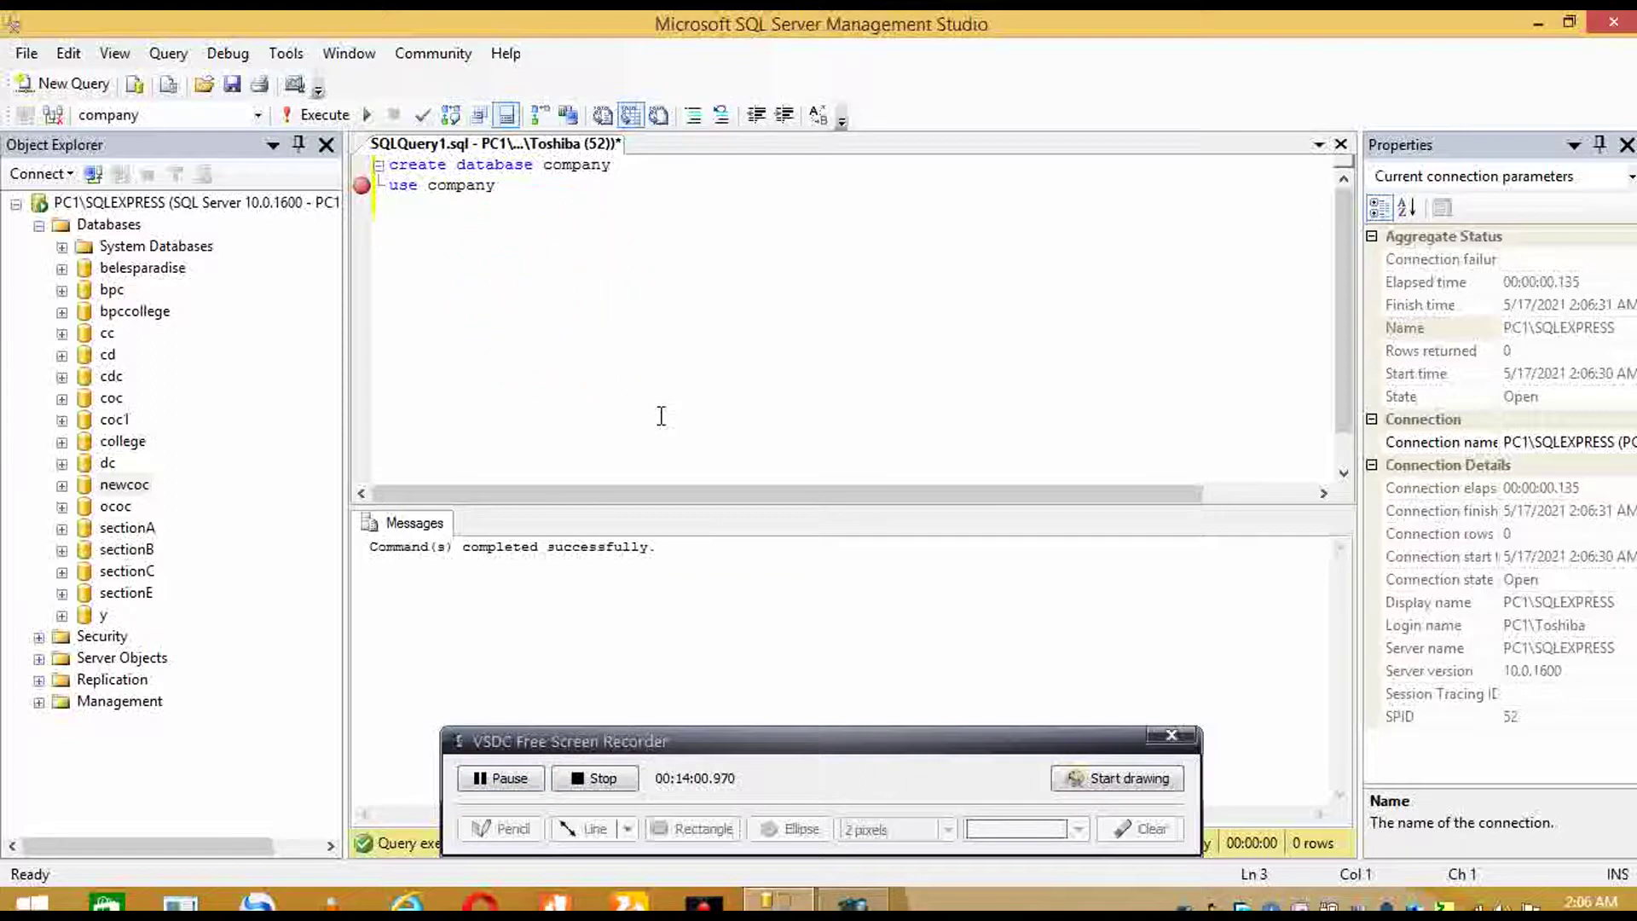
- Begin a CREATE TABLE statement, correcting the table name to employee
text(create table company)
key(Return)
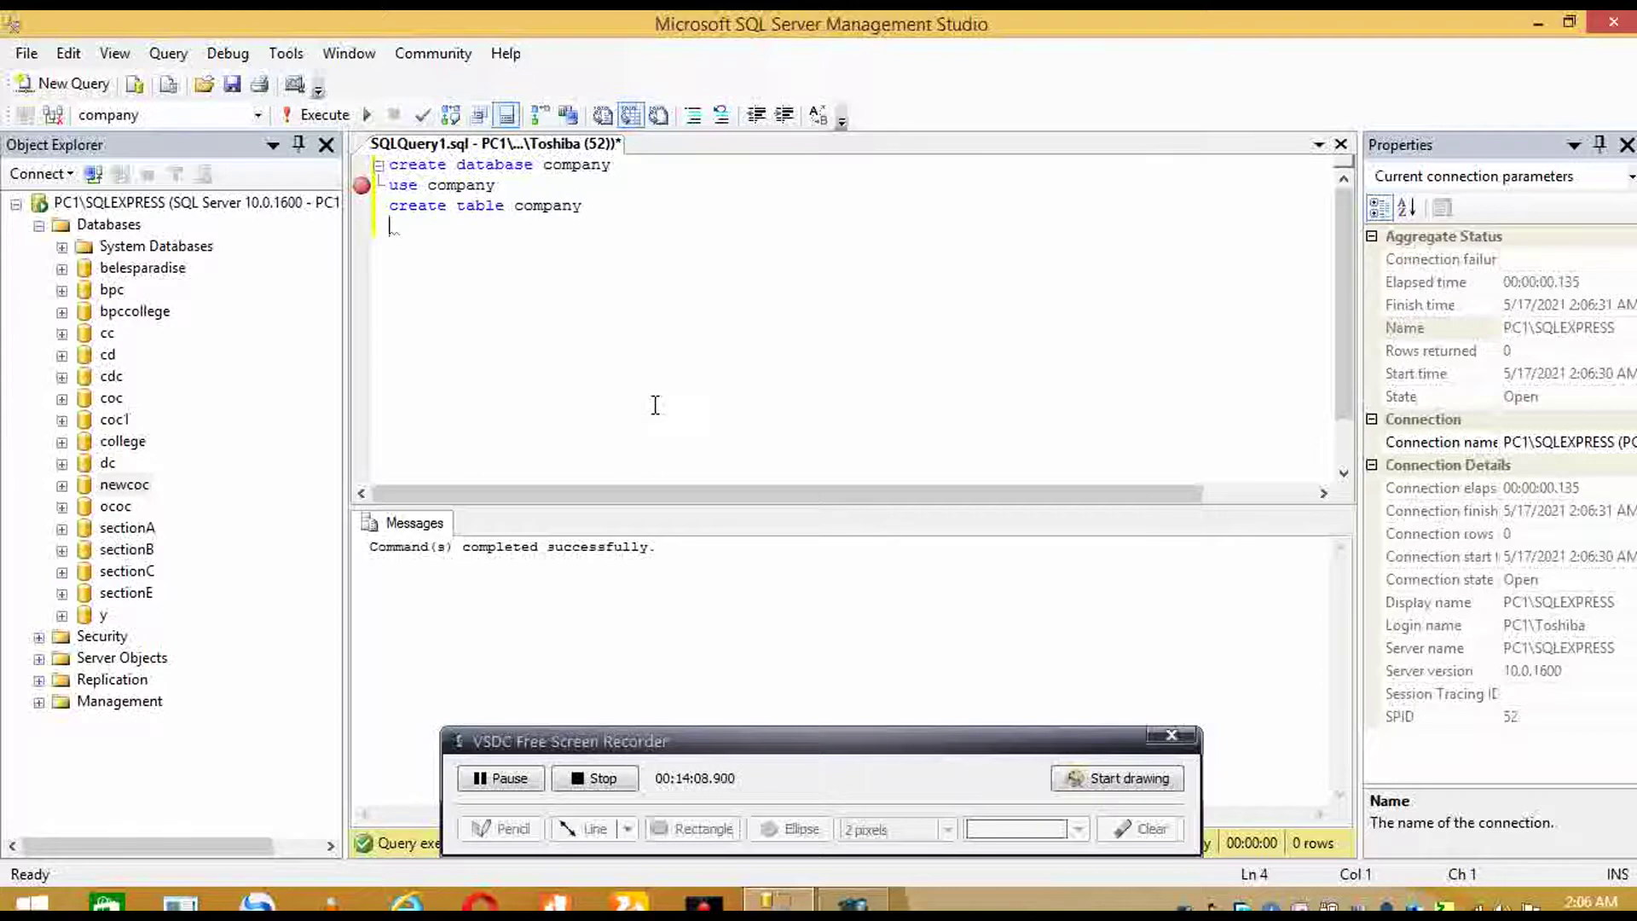
text(()
key(Return)
key(BackSpace)
key(BackSpace)
key(BackSpace)
key(BackSpace)
key(BackSpace)
key(BackSpace)
key(BackSpace)
key(BackSpace)
key(BackSpace)
key(BackSpace)
text(employ)
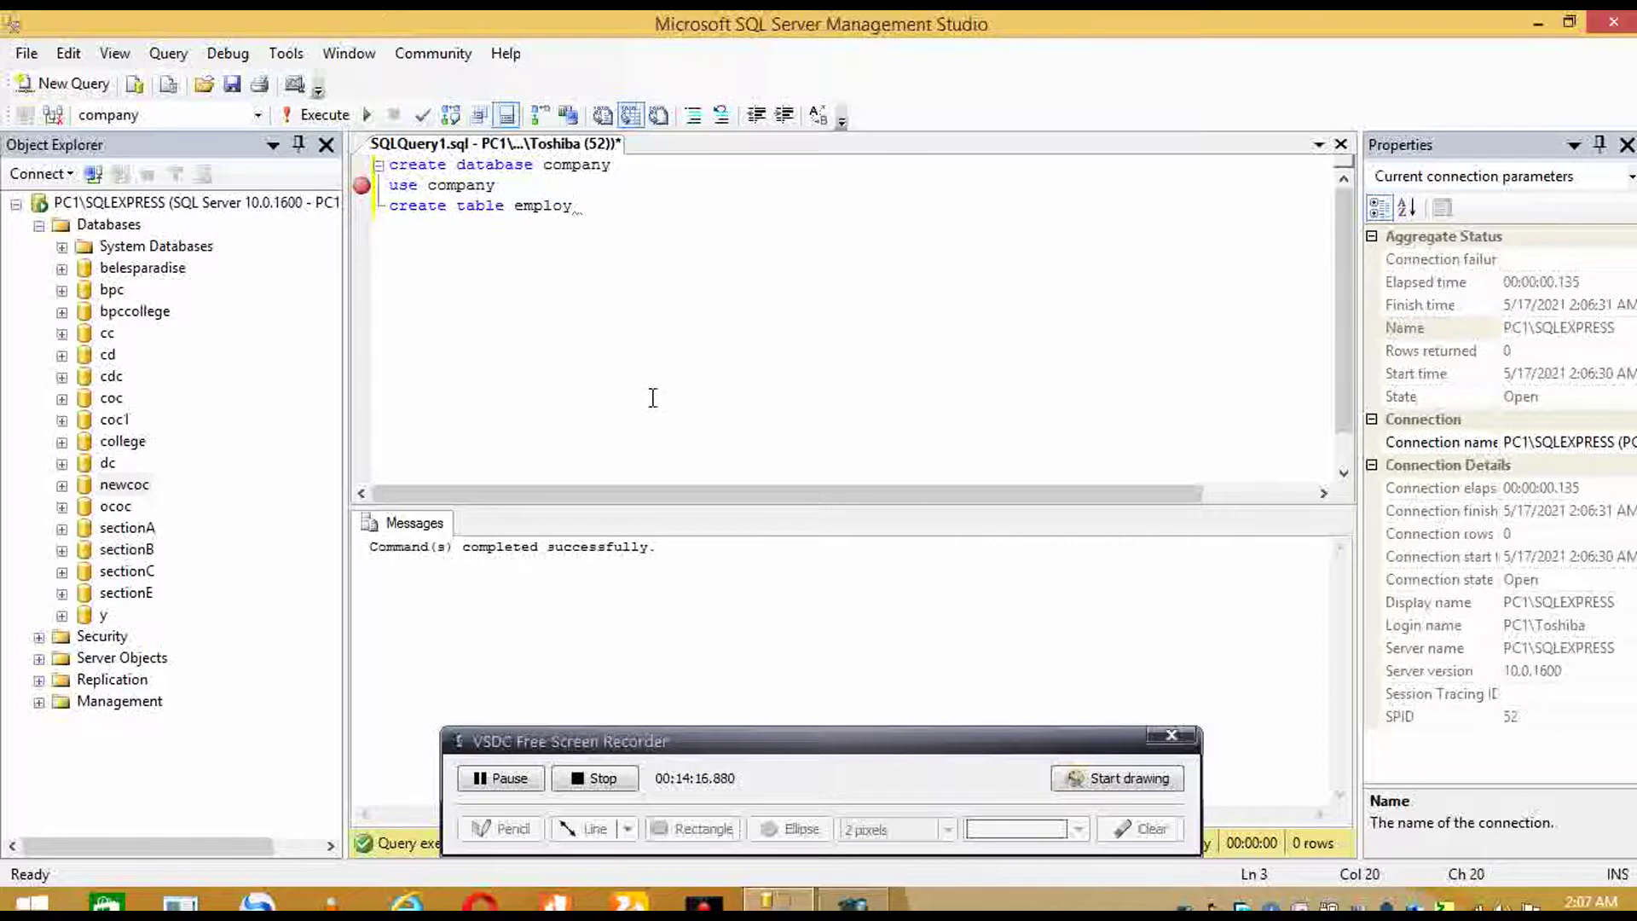
text(ee)
- Define columns empID varchar(56) primary key, empname varchar(55) and sex varchar(10)
key(Return)
text(()
key(Return)
text(emp)
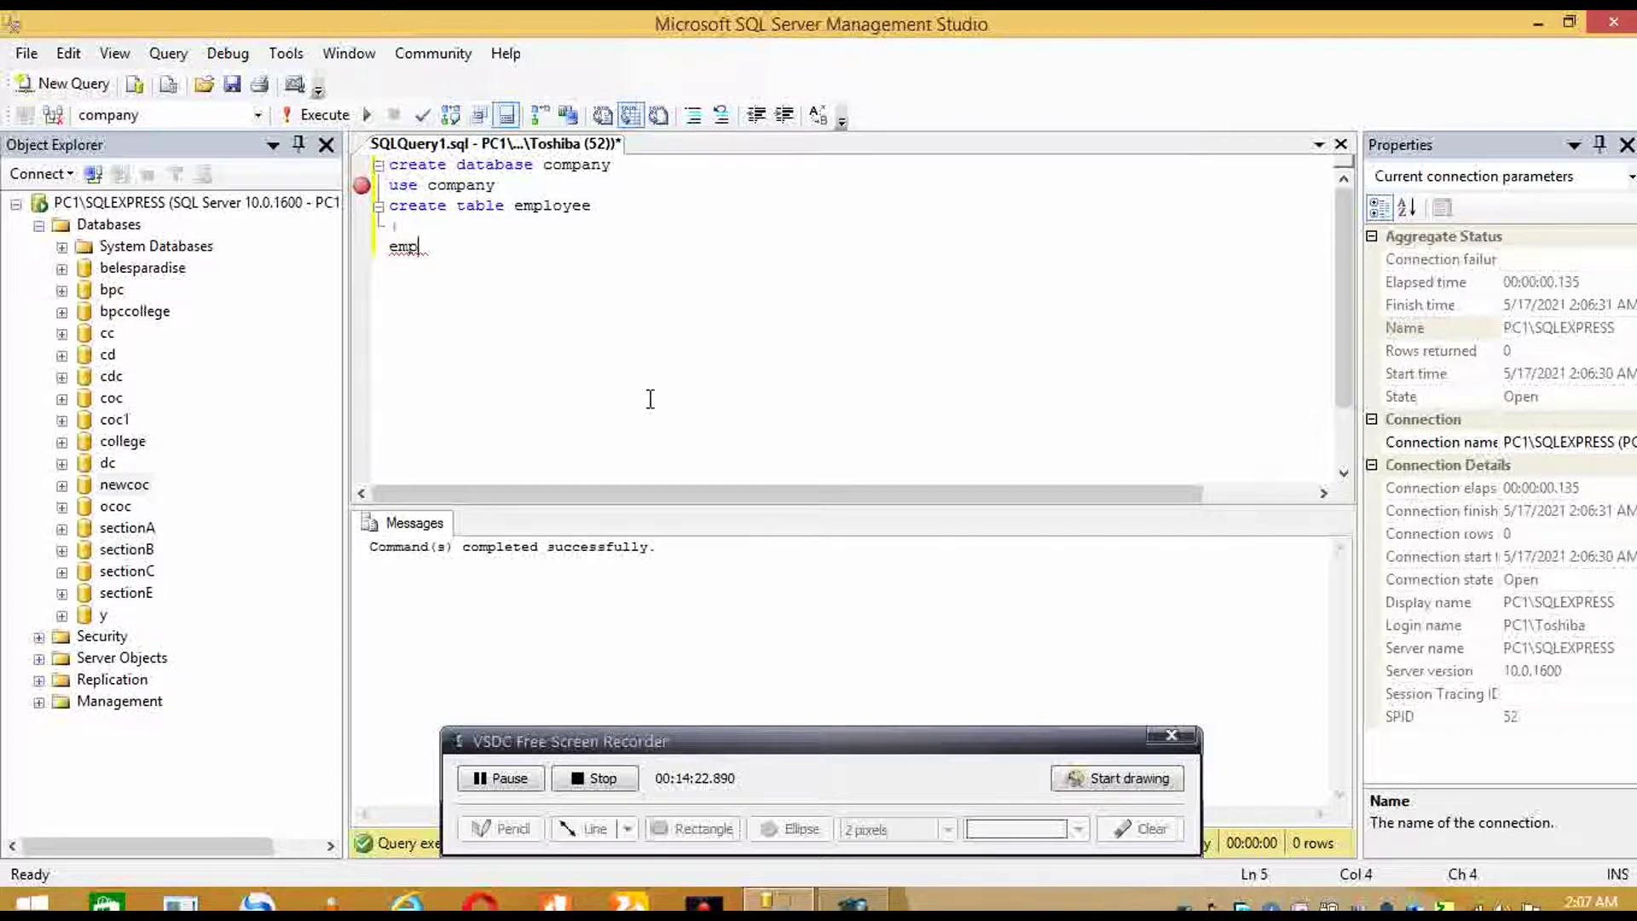
text(ID varchar()
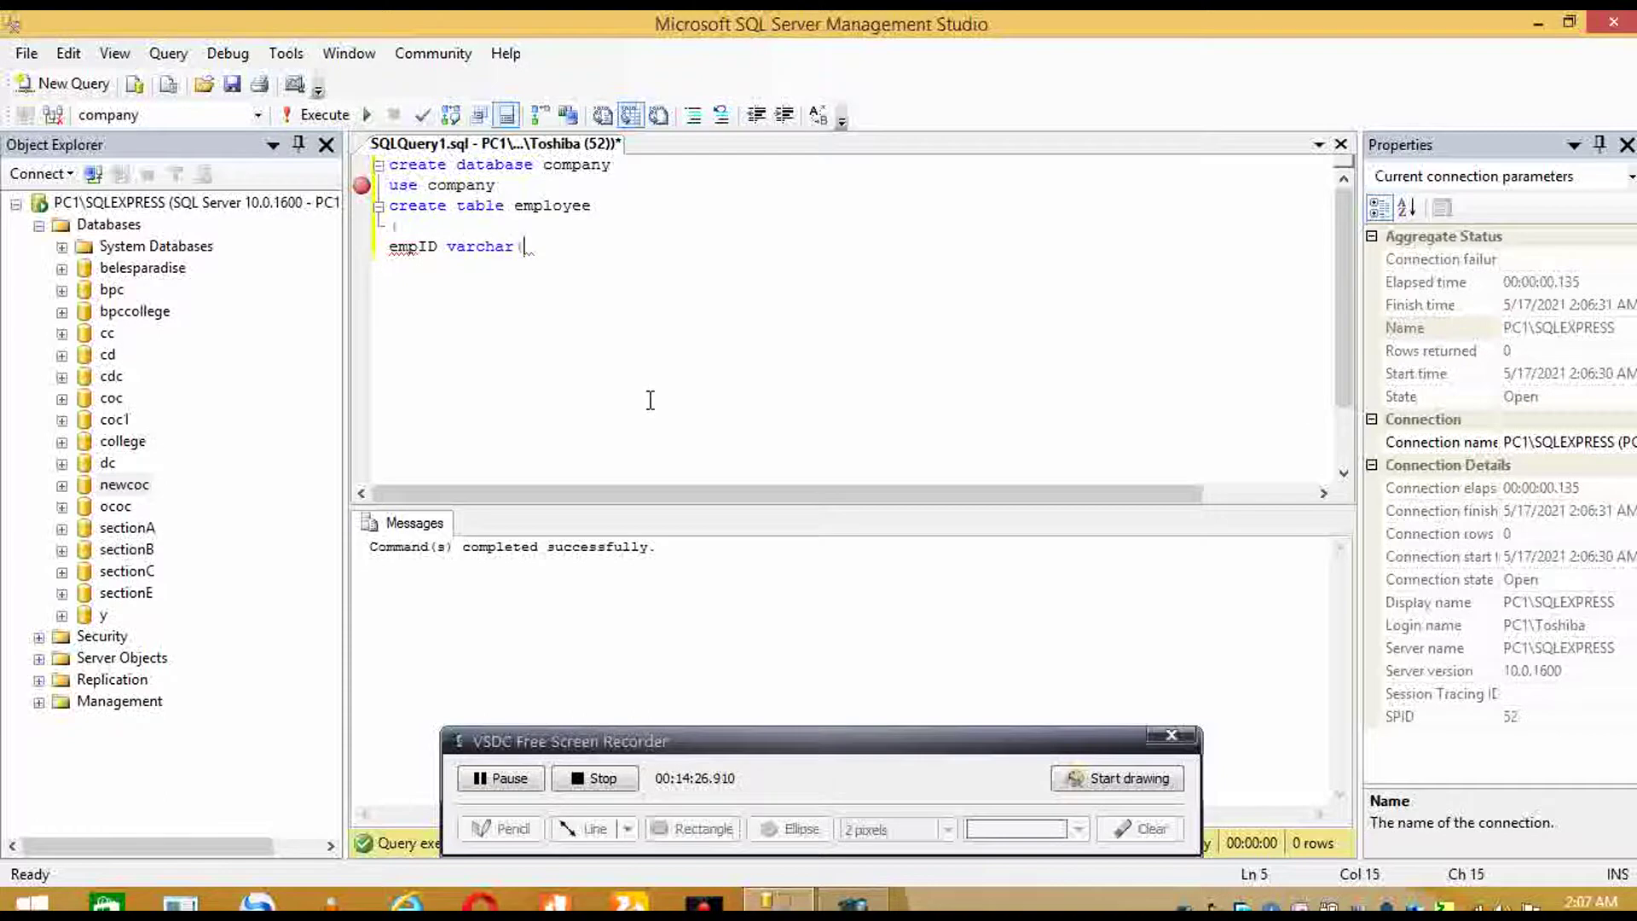
text(56)primar)
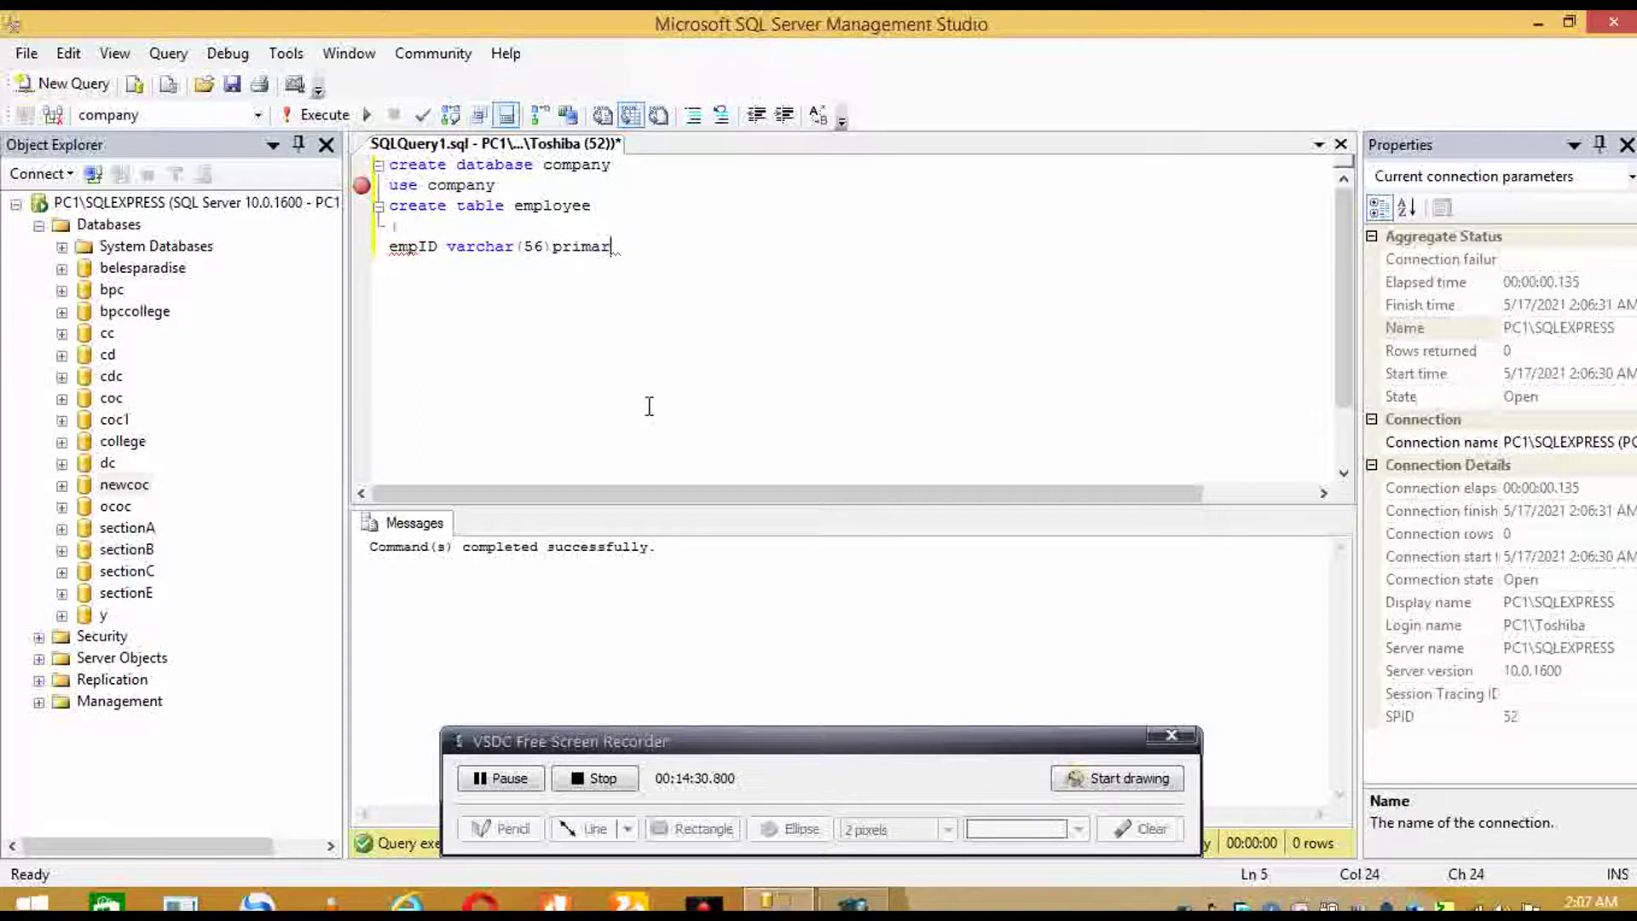
text(y key,)
key(Return)
text(em)
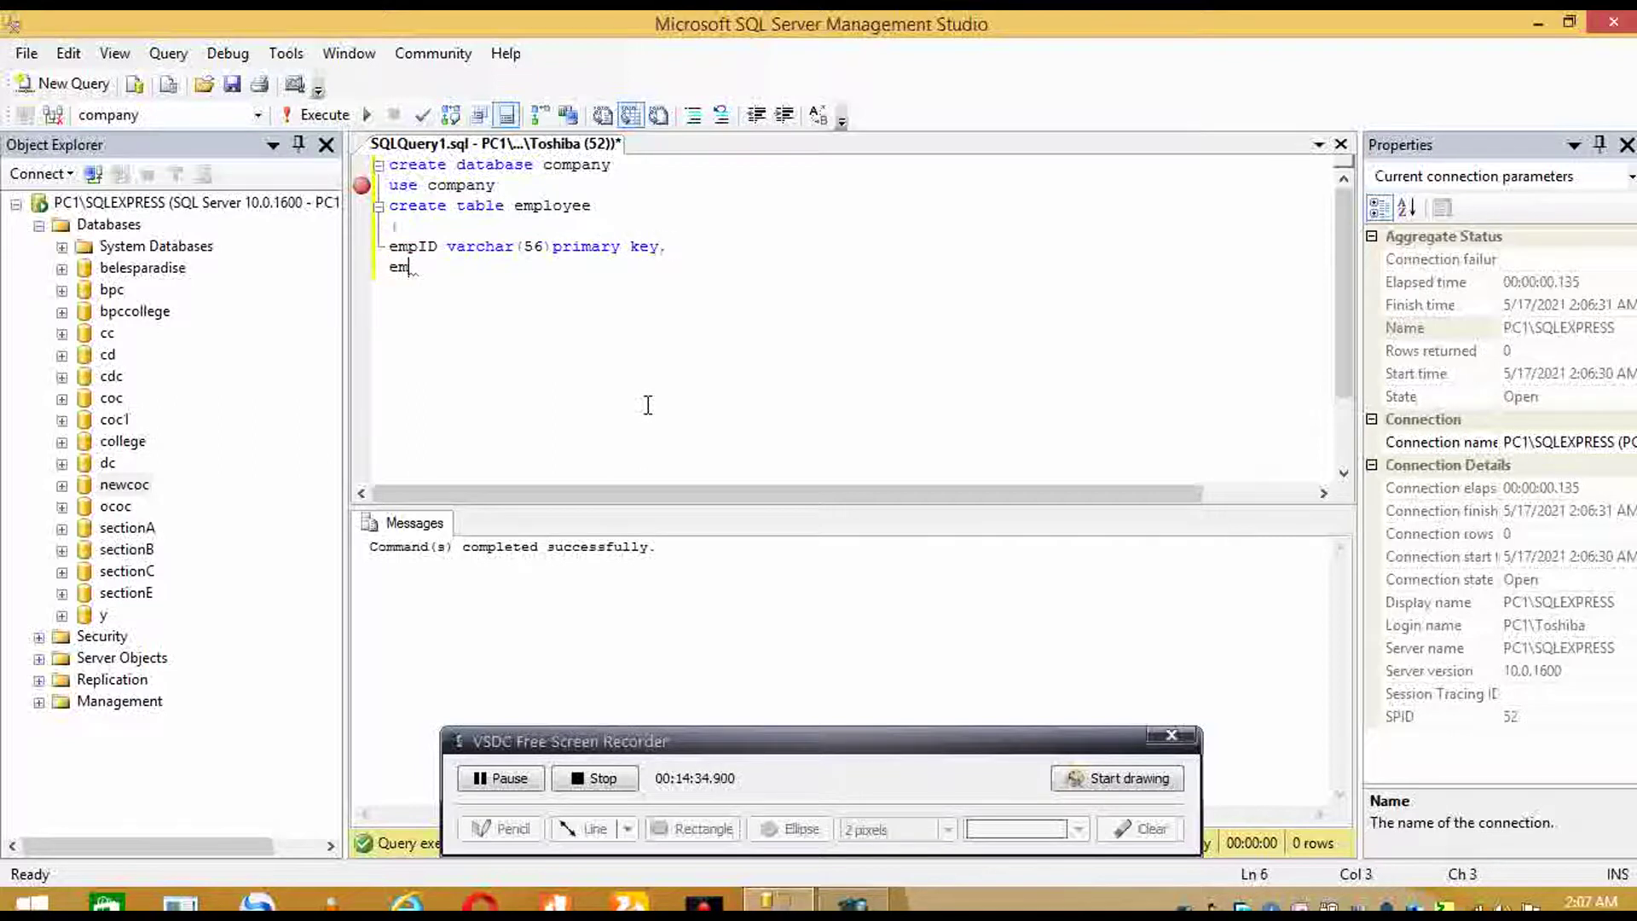
text(pname v)
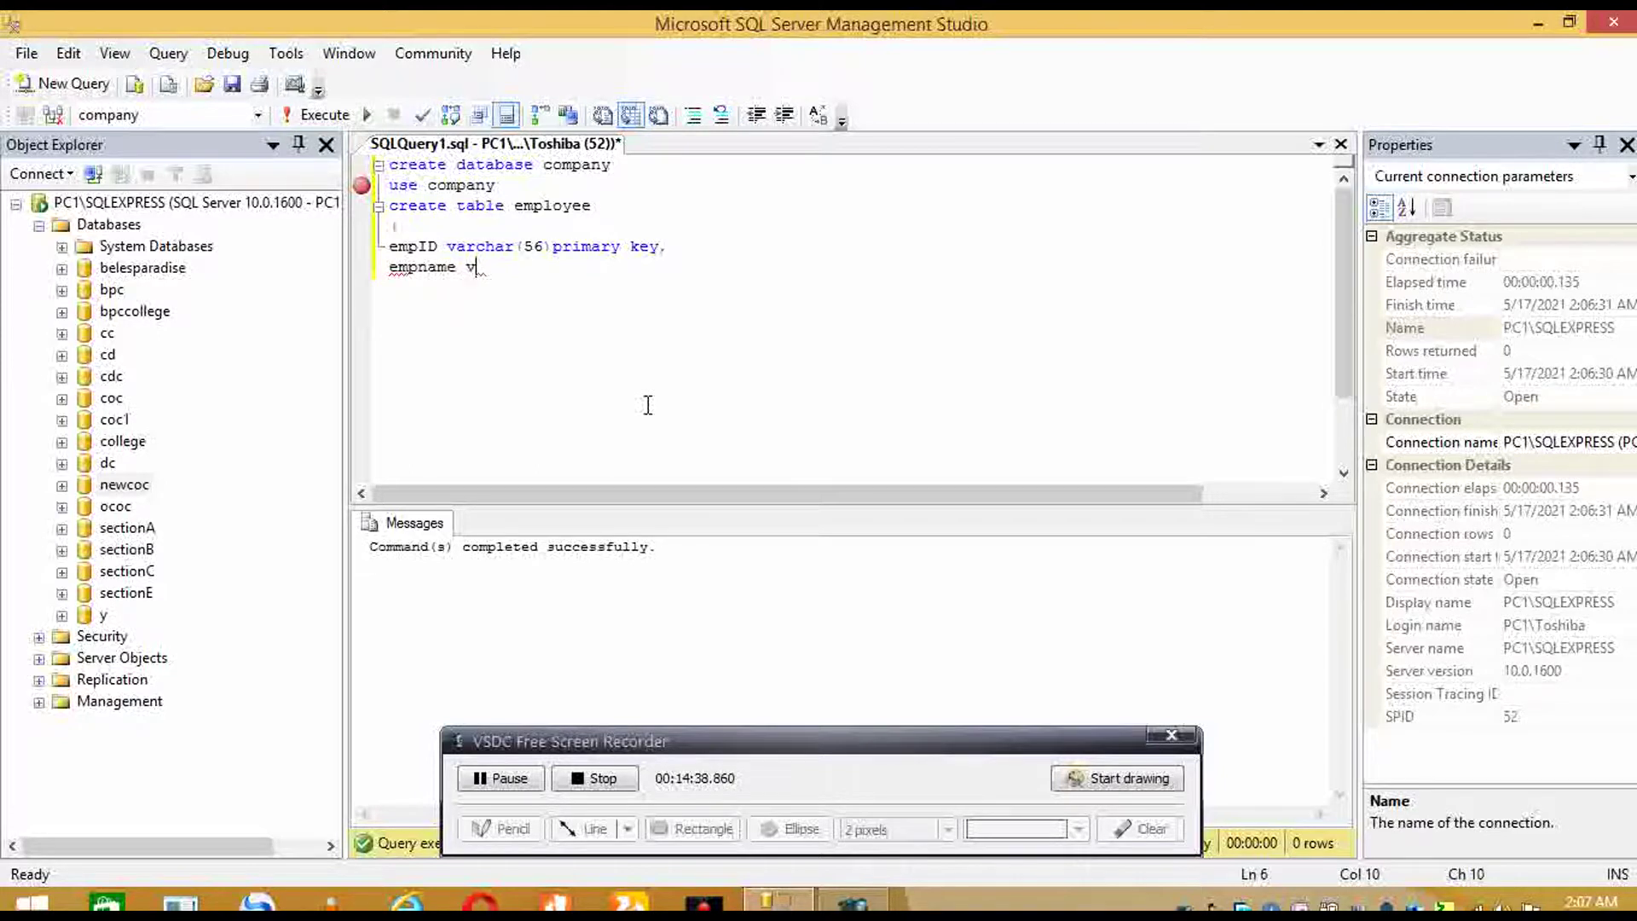
text(archar(55),)
key(Return)
text(sex )
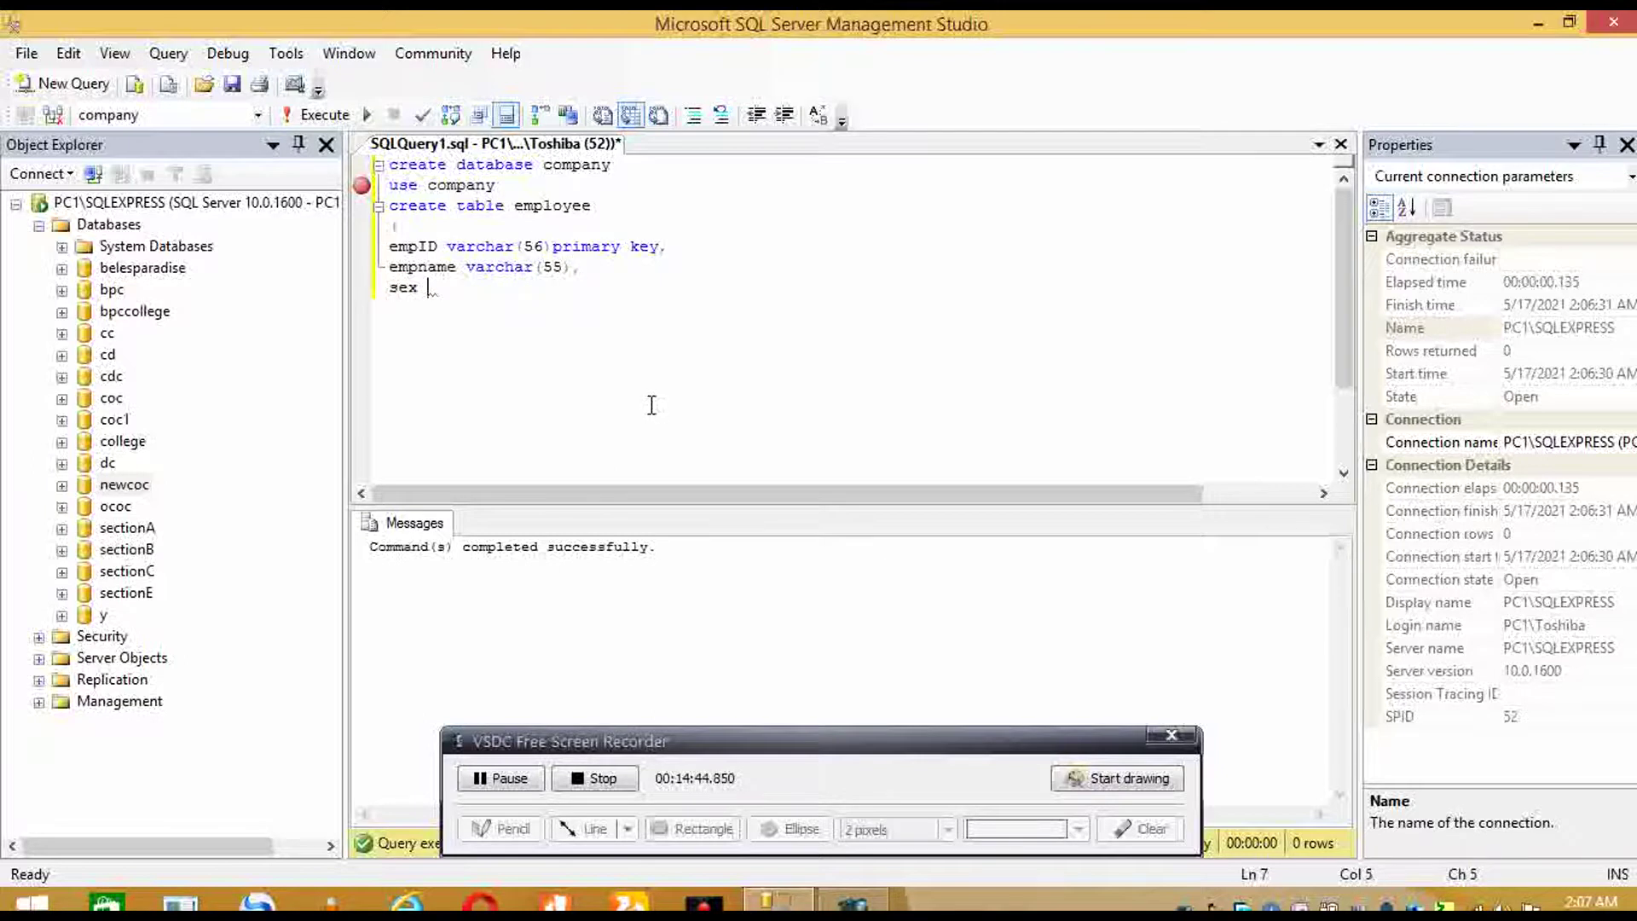
text(varchar(10)
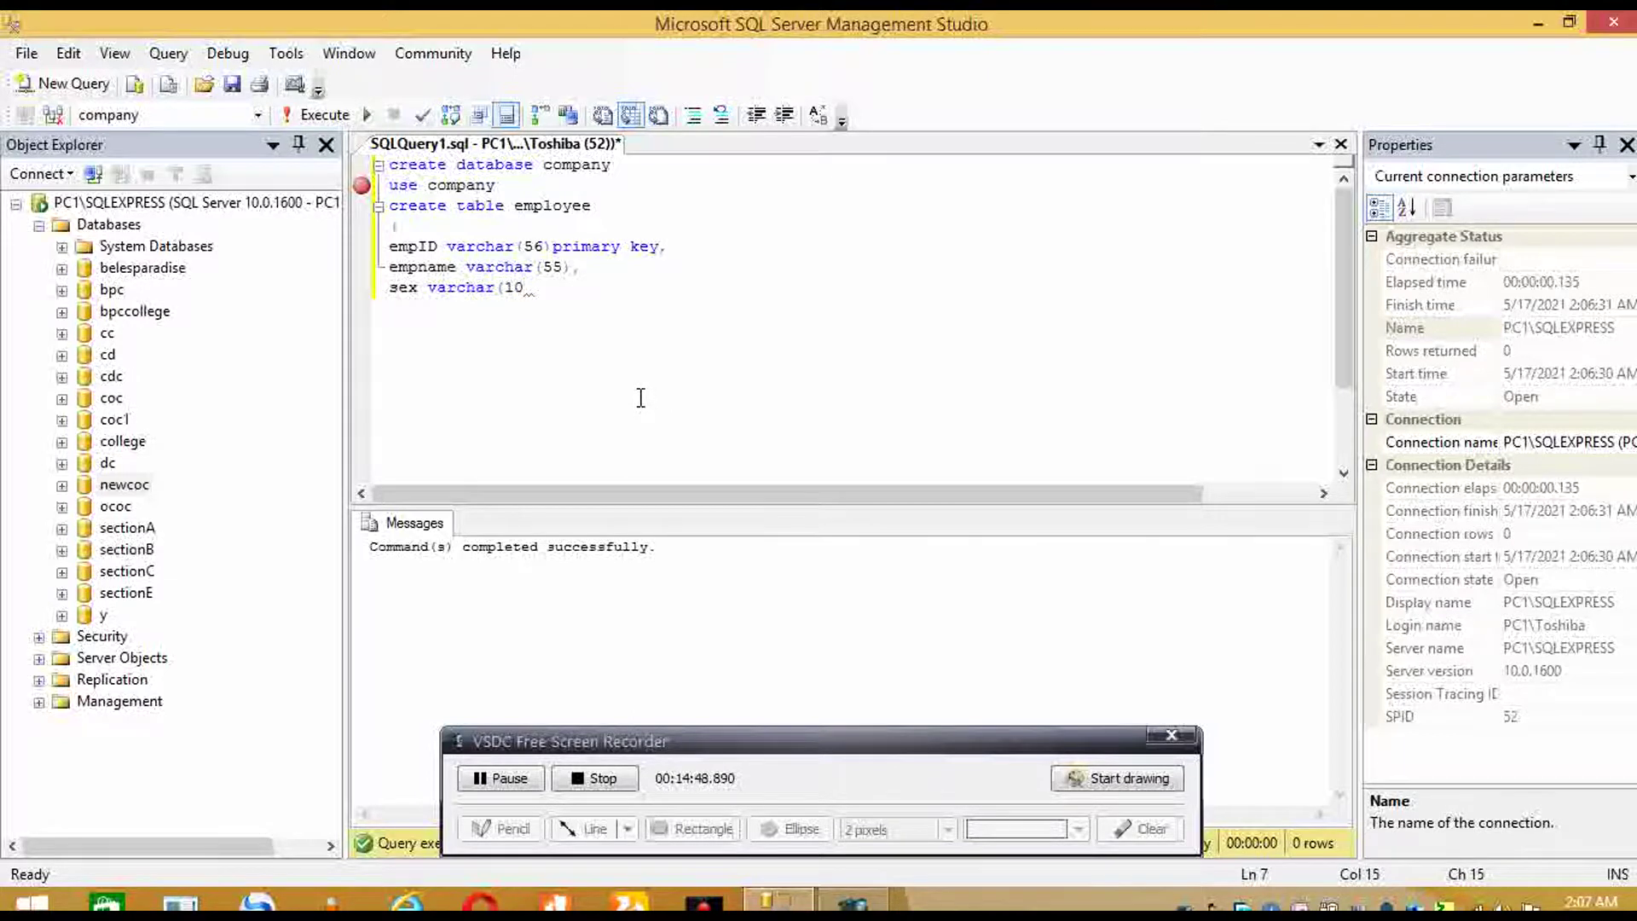
text(),)
key(Return)
text();)
key(Return)
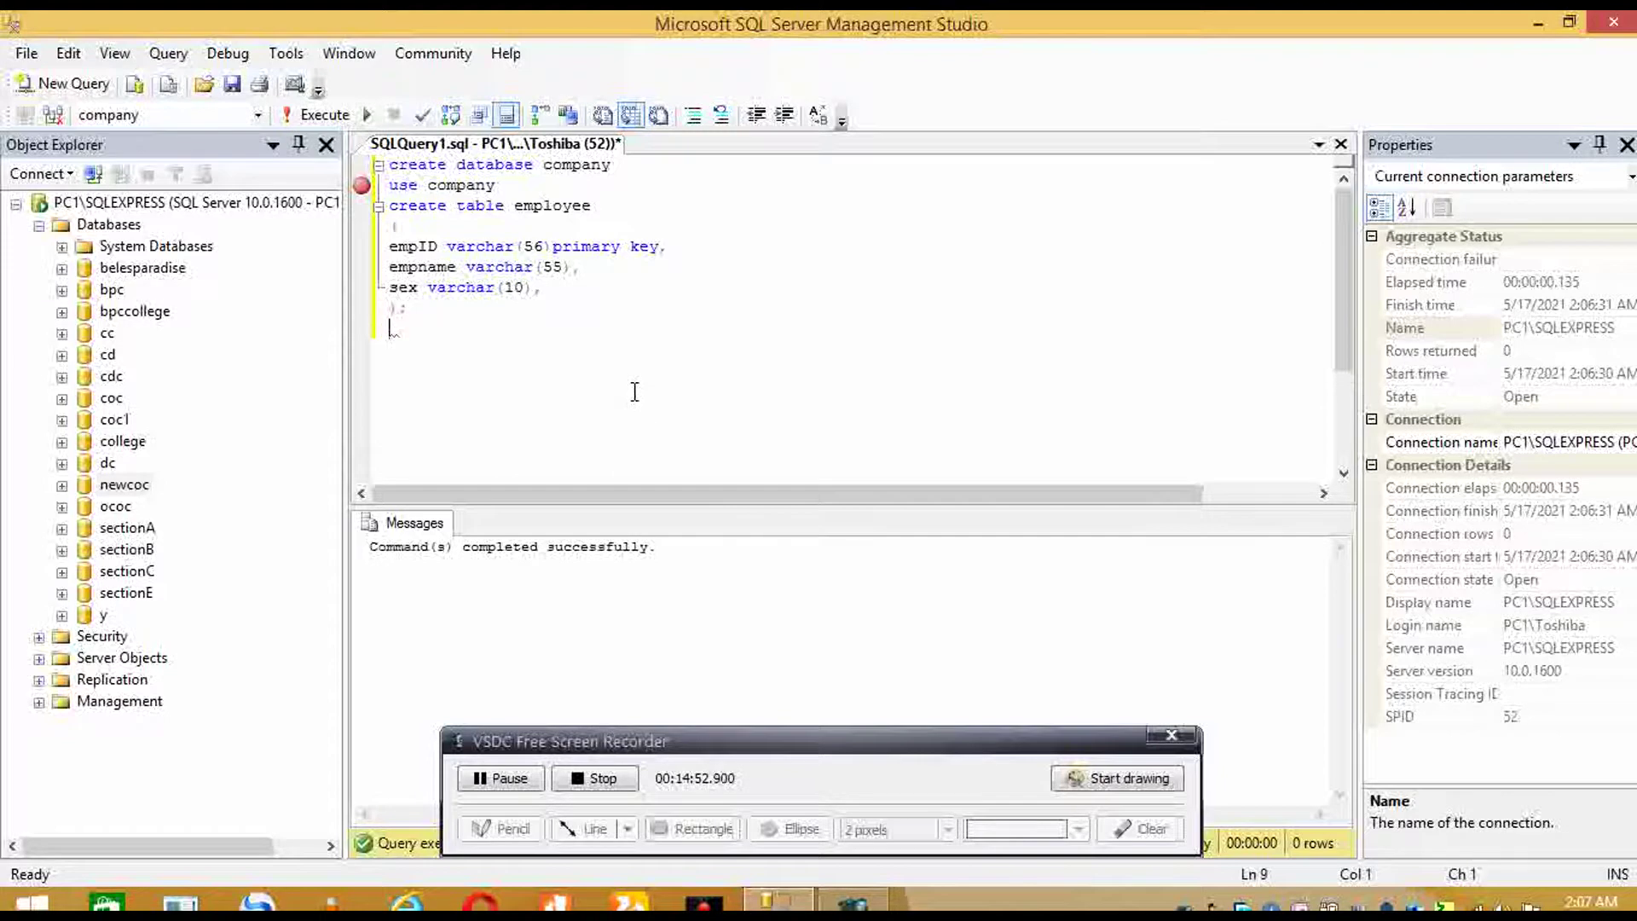
text(insert in)
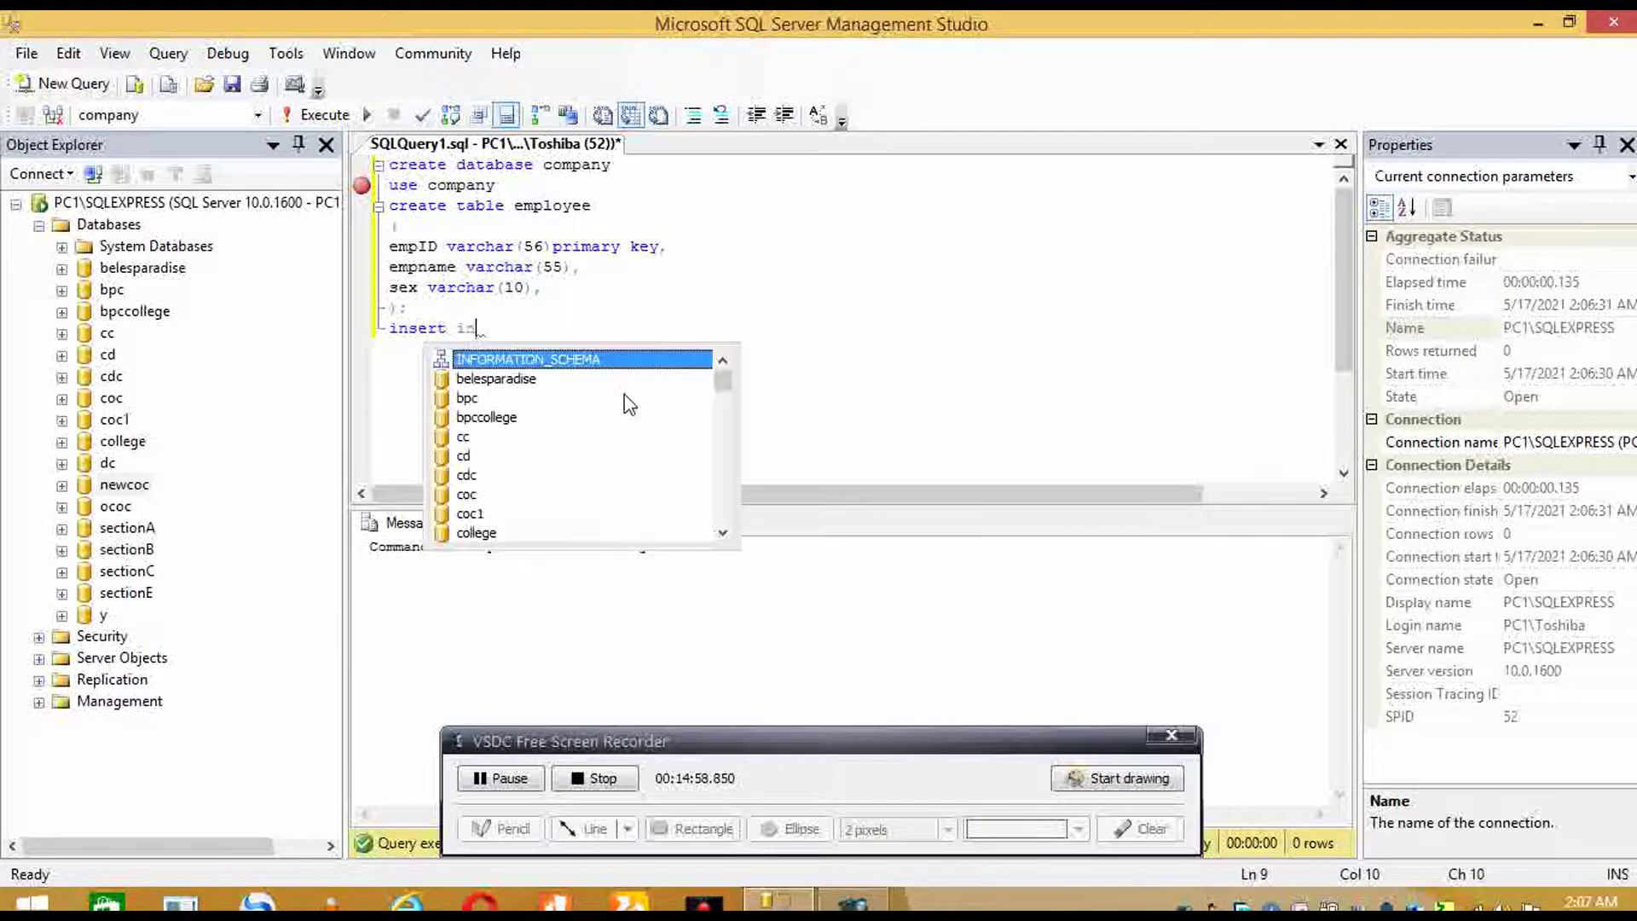
text(to empl)
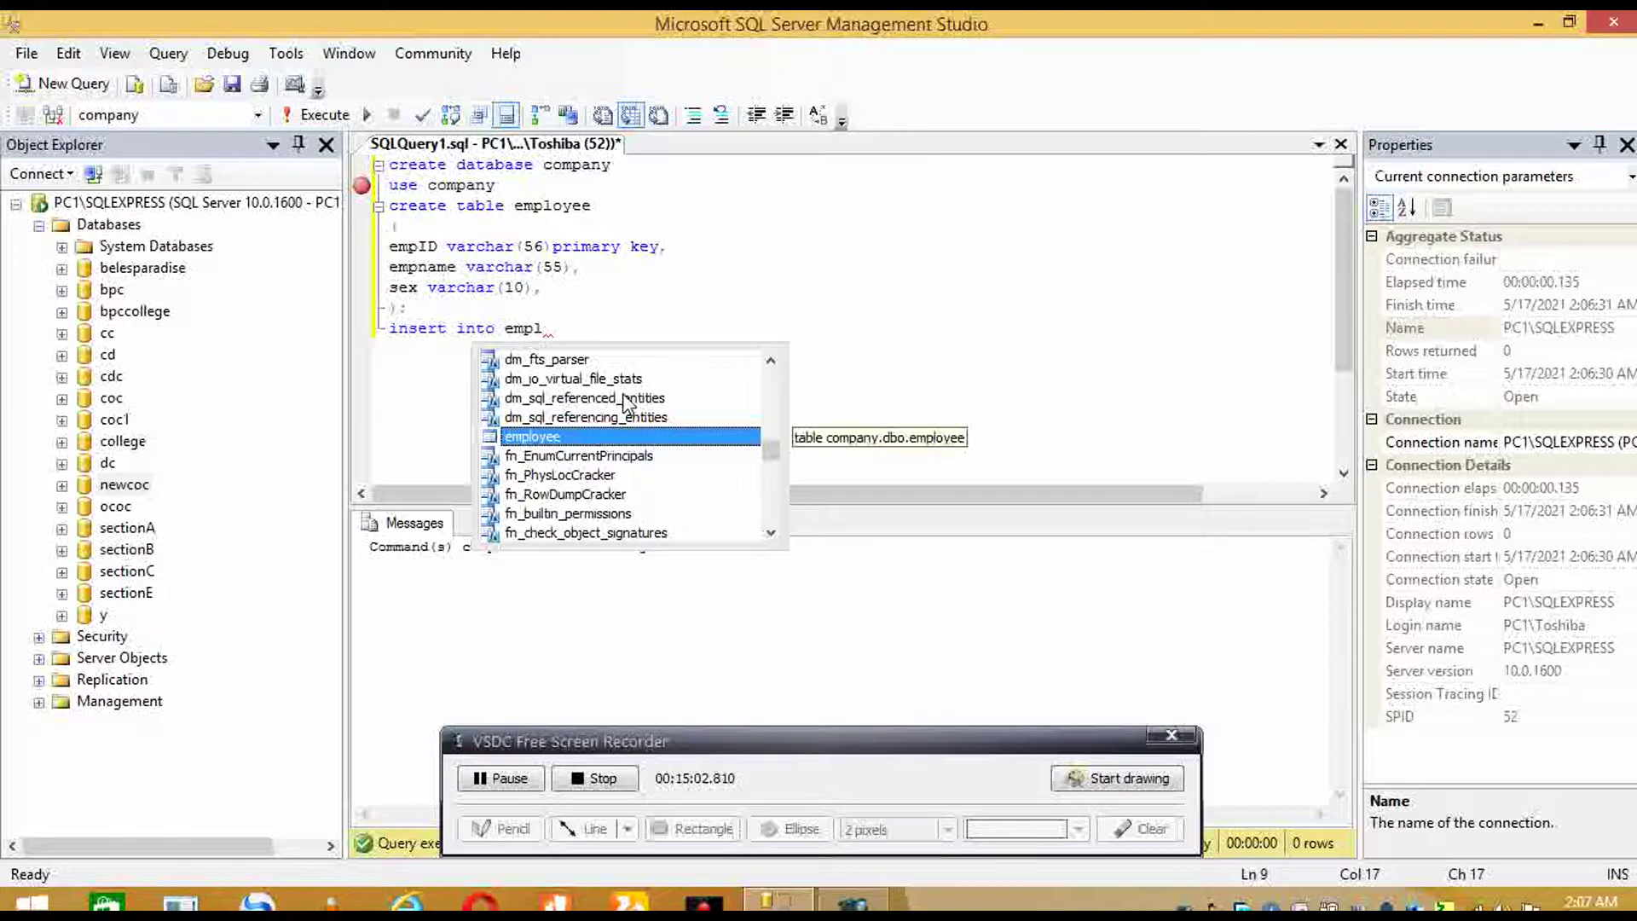
- Write INSERT INTO employee statements for empIDs 1 and 2, both 'male'
key(Tab)
text(val)
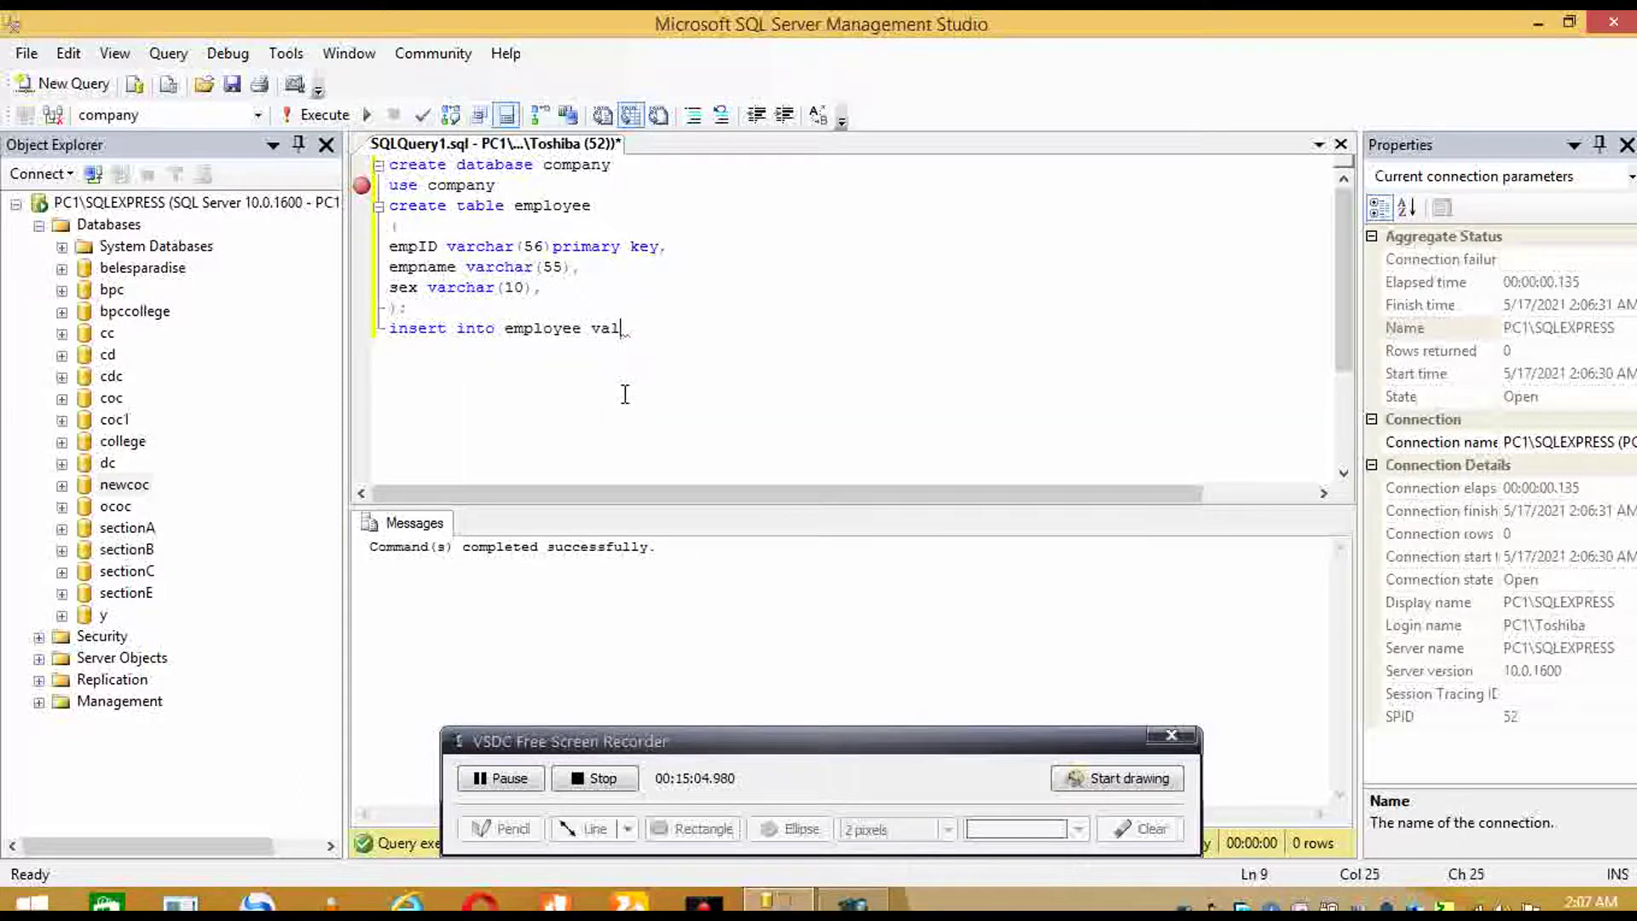
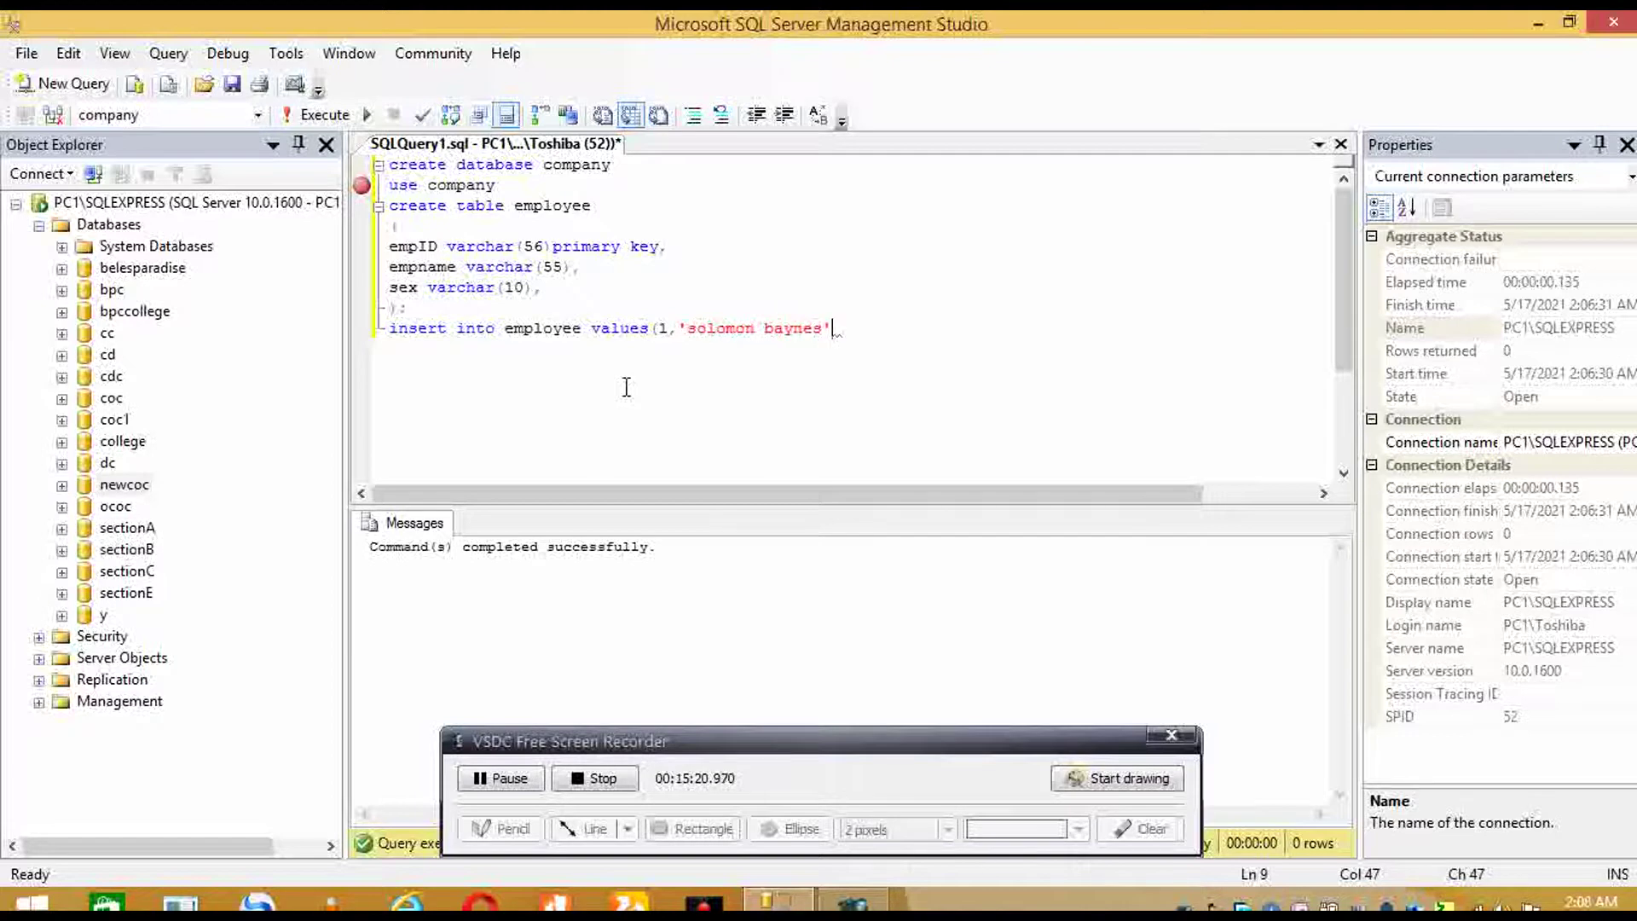
text(ale'))
key(Return)
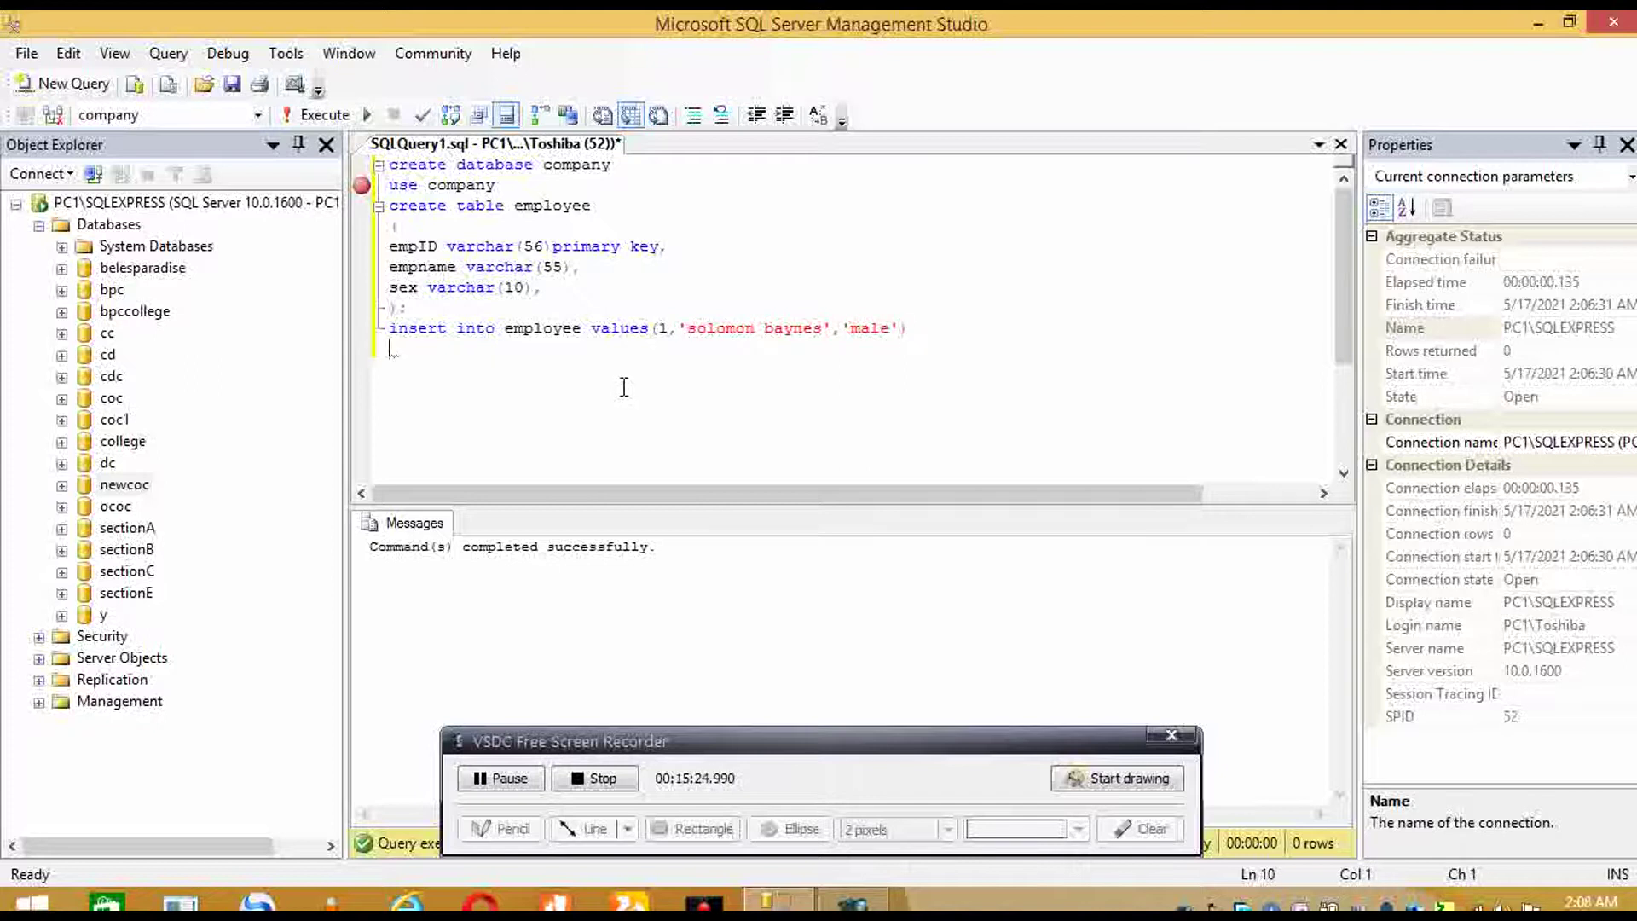
text(insert into emlo)
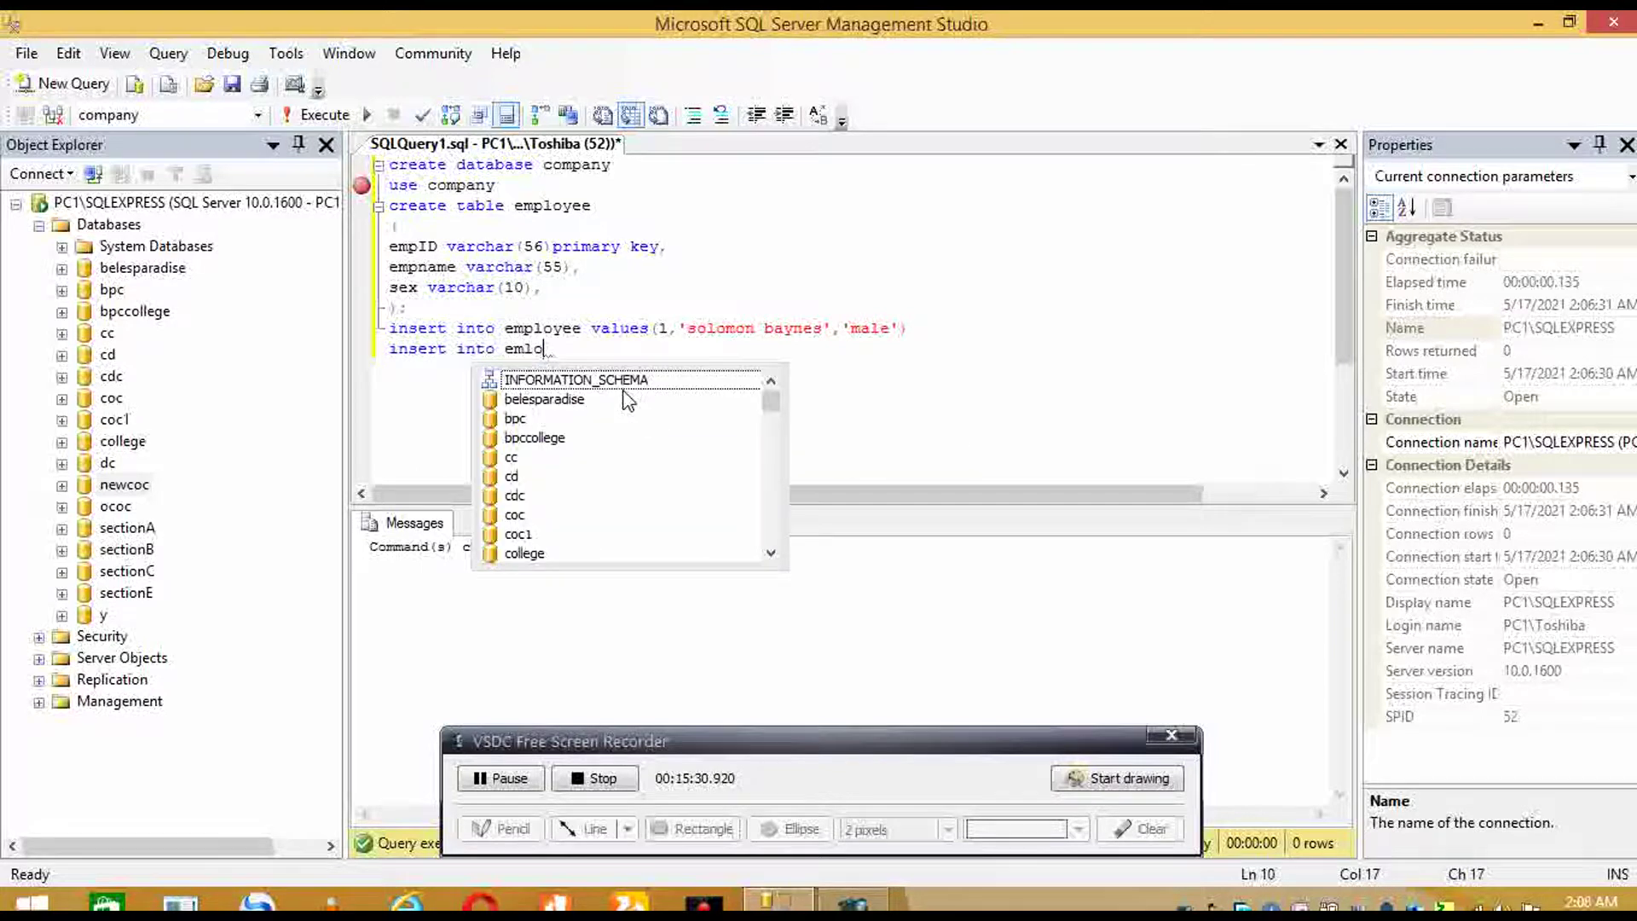
key(BackSpace)
key(BackSpace)
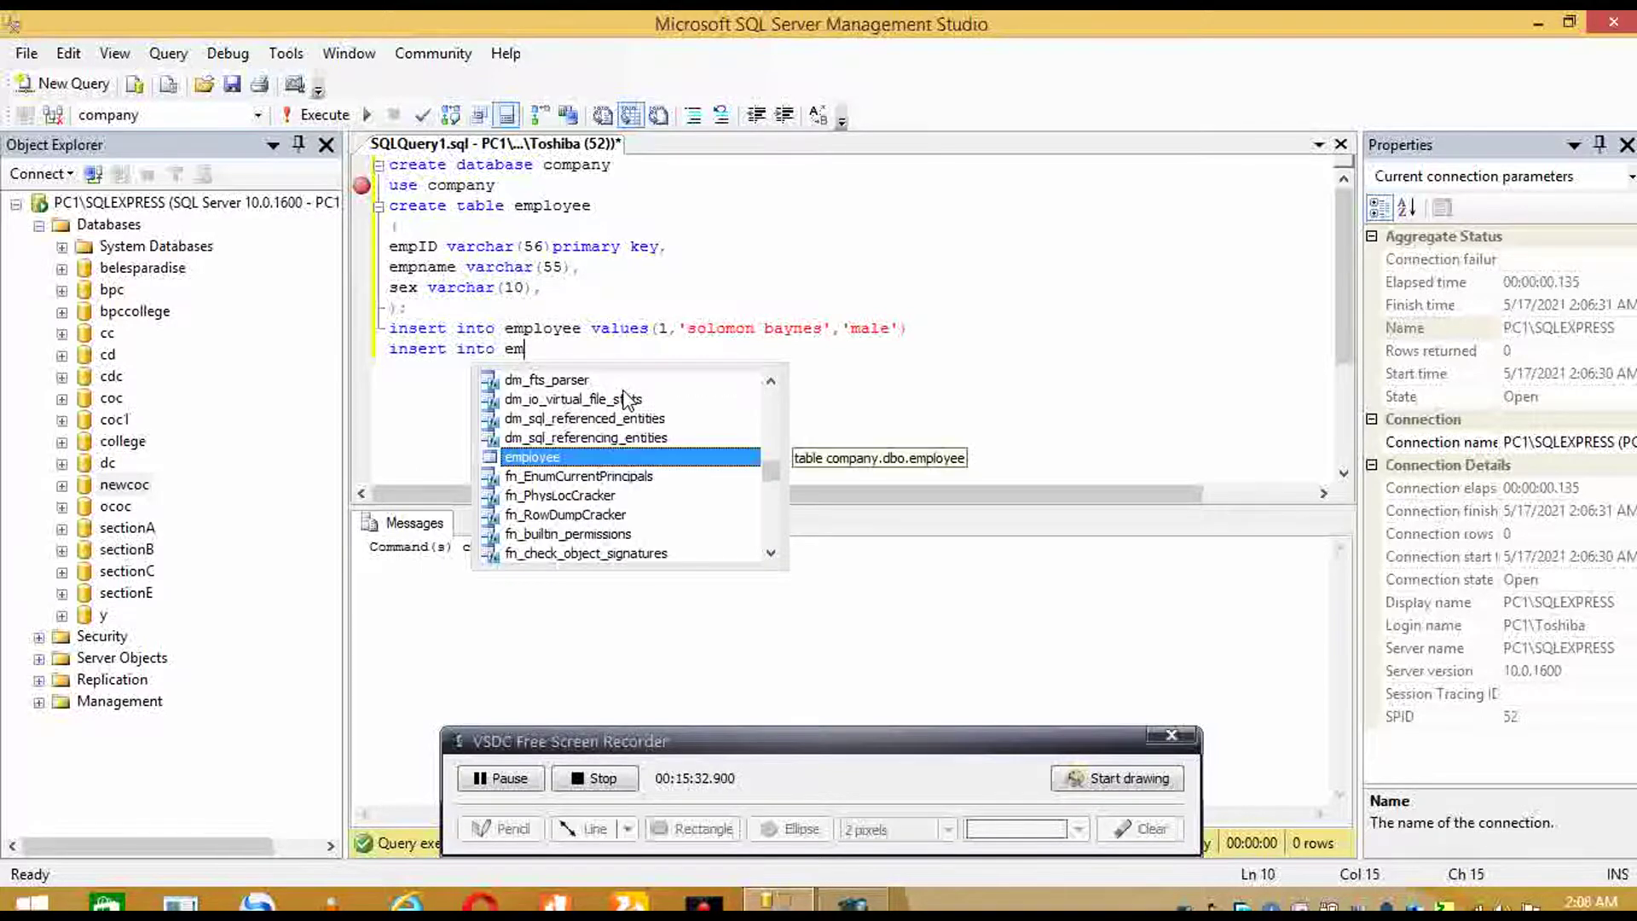
key(Tab)
text(va)
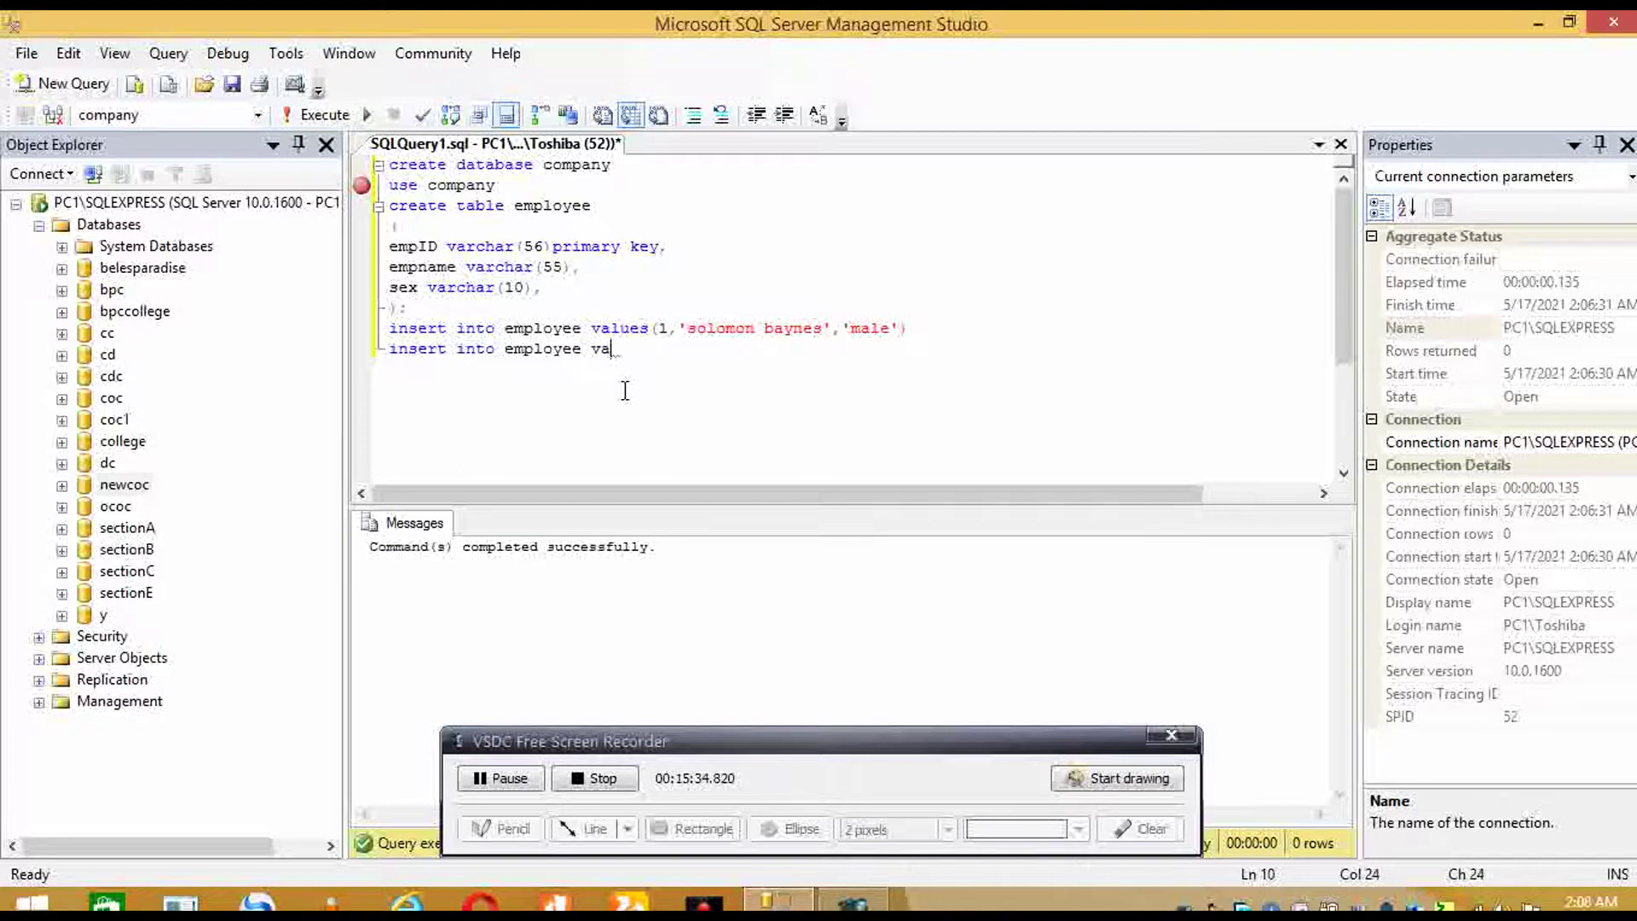
text(lues)
text((2,)
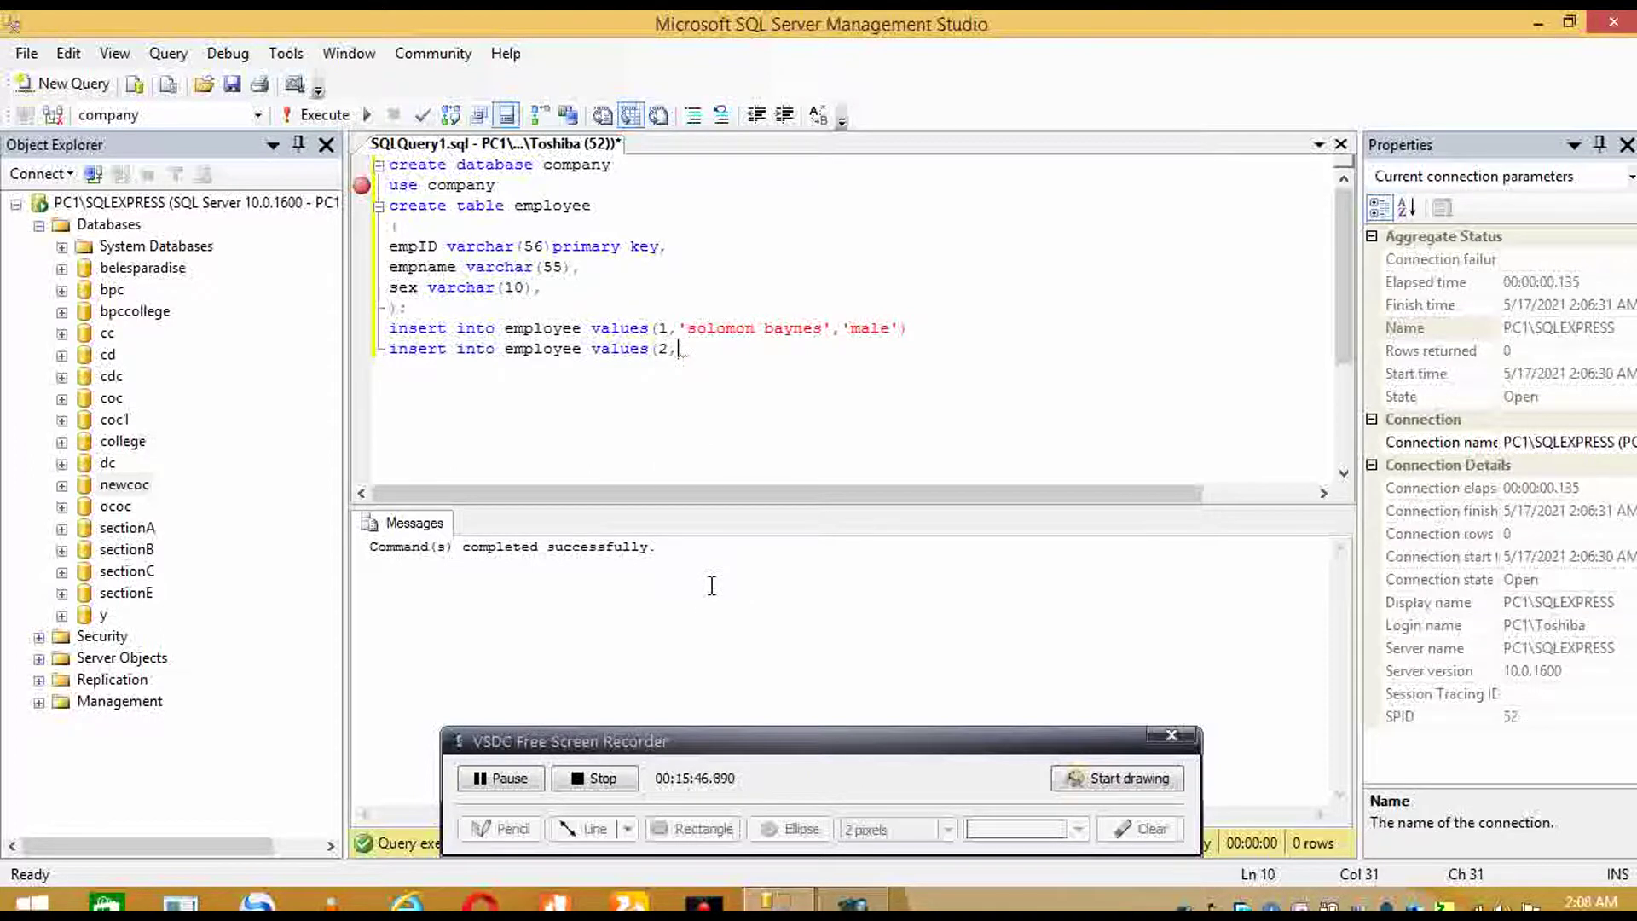
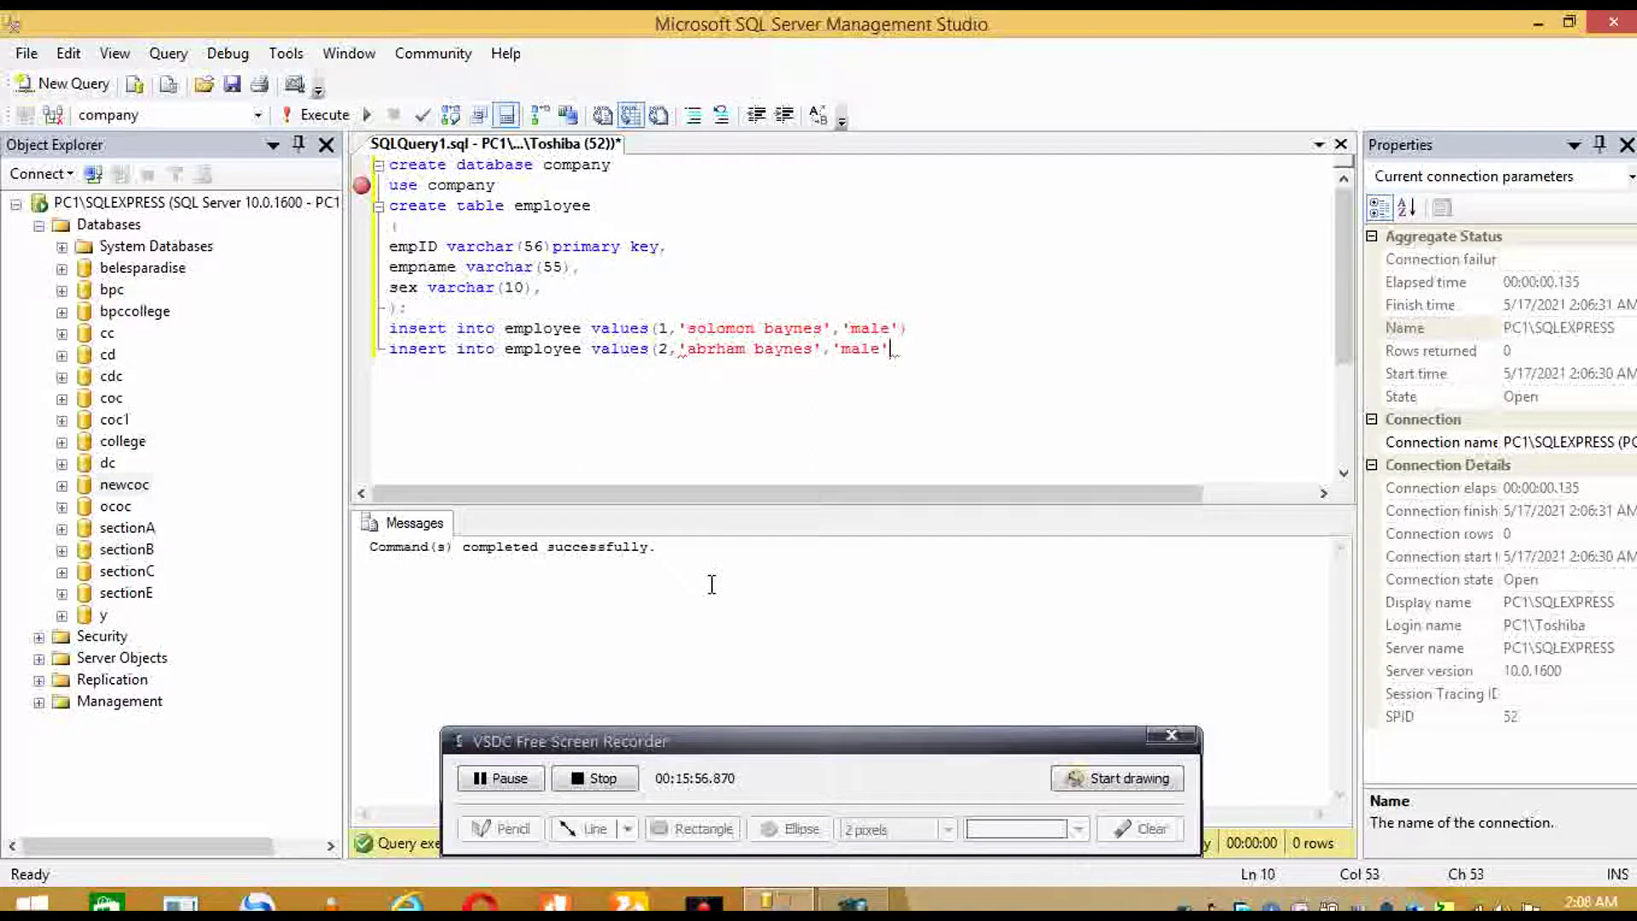
text())
key(Return)
- Write a third INSERT INTO employee statement for empID 3 with sex 'female'
text(insert )
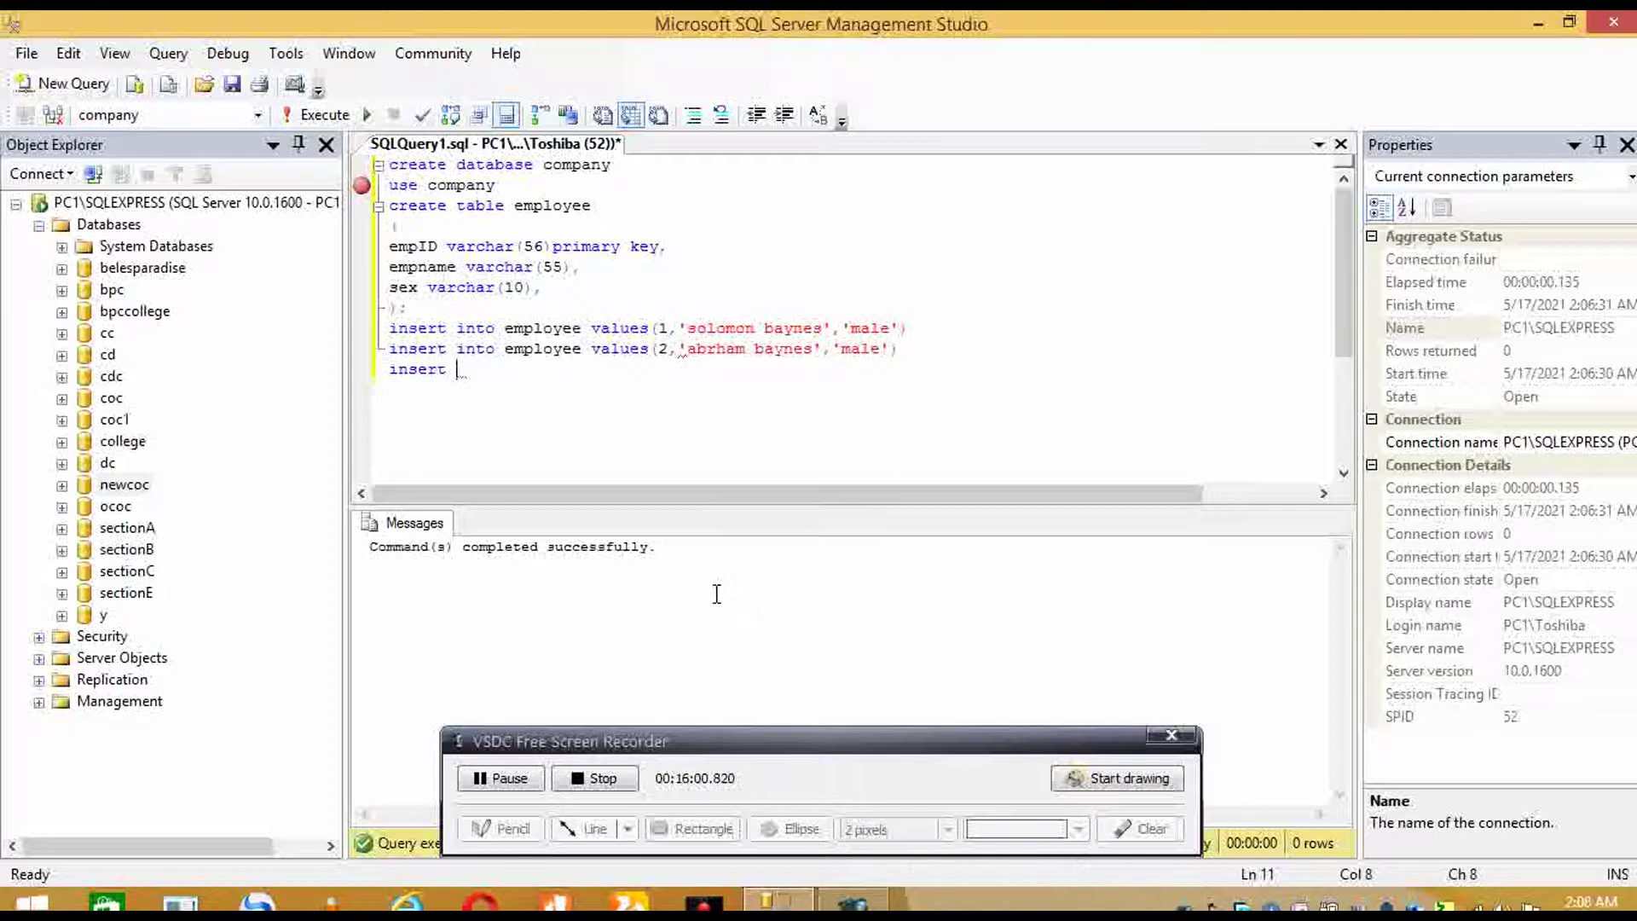
text(into emplo)
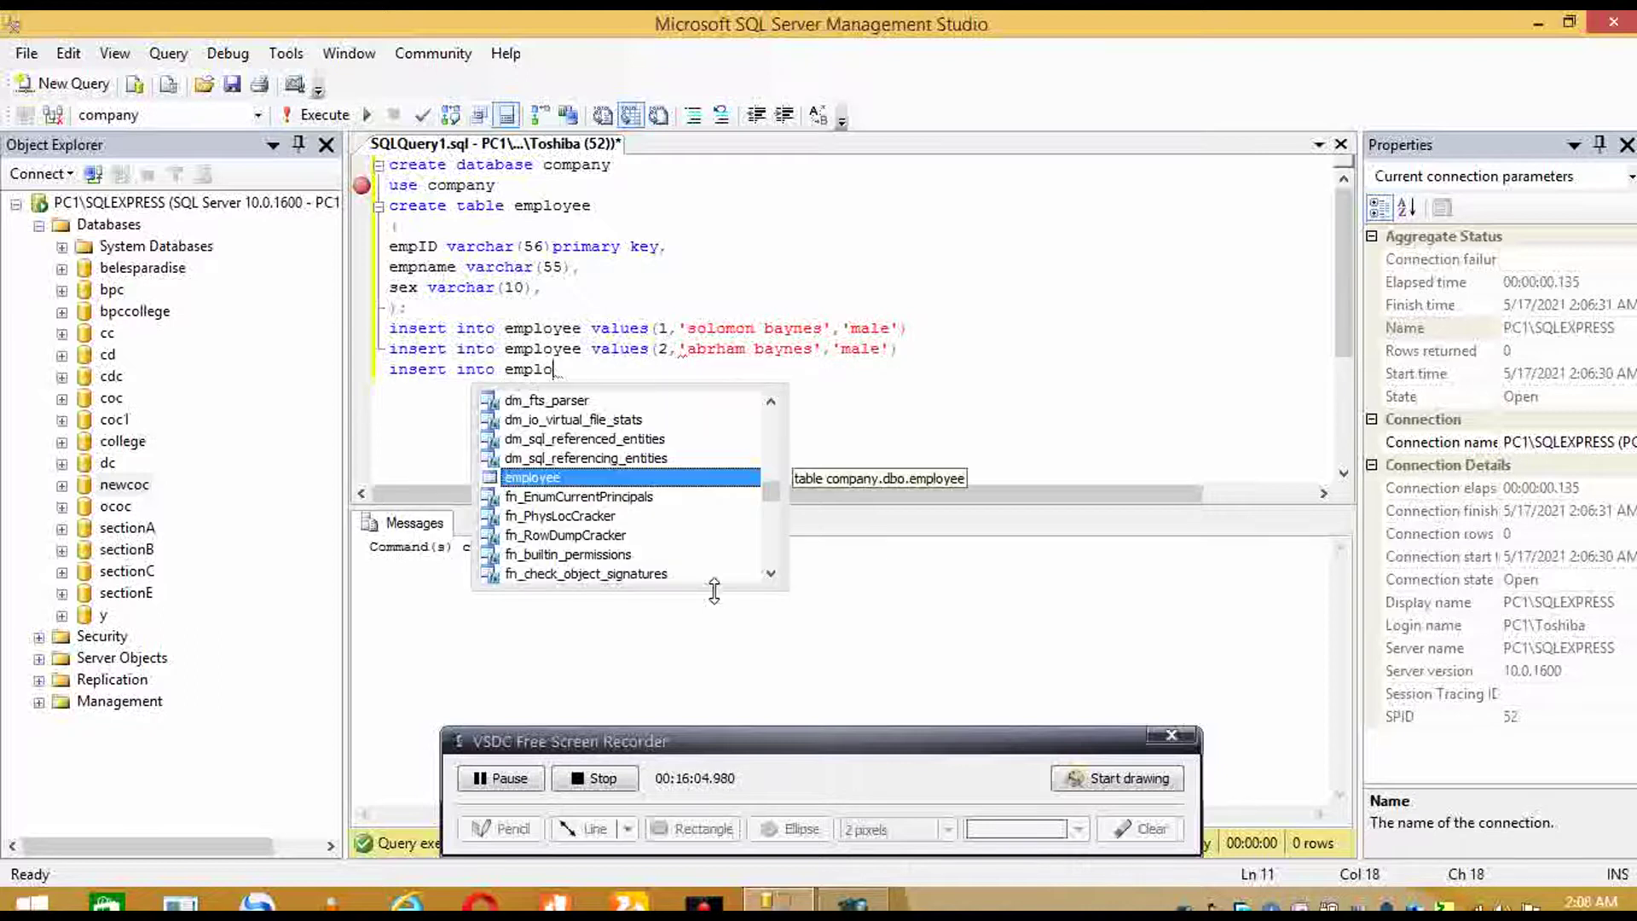
key(Tab)
text(valu)
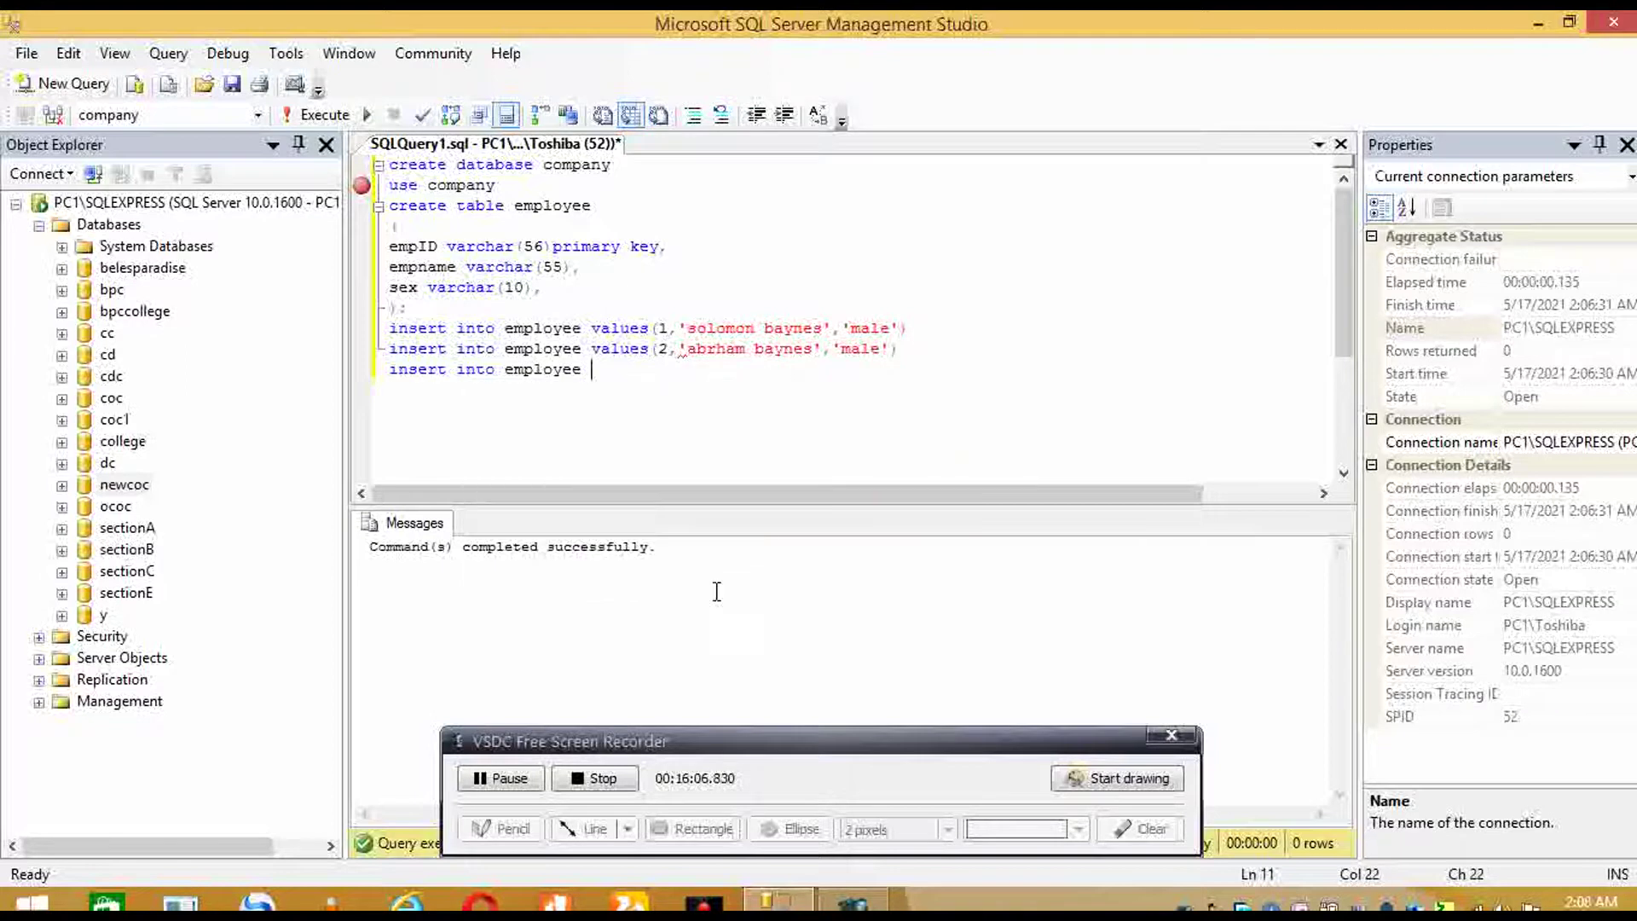
text(es(3,')
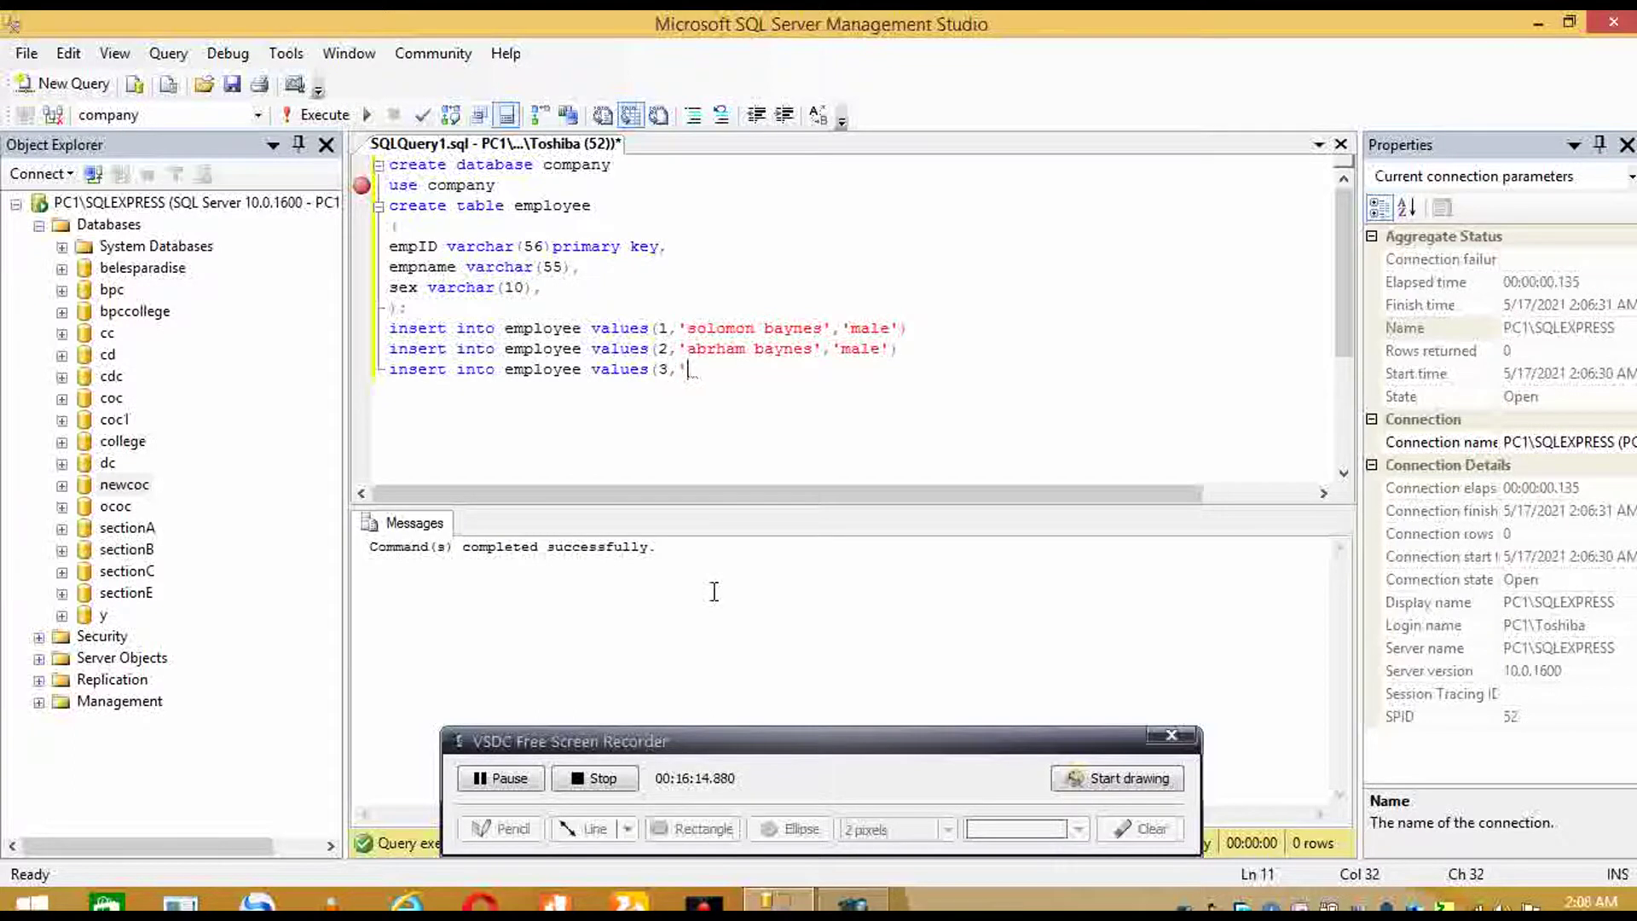
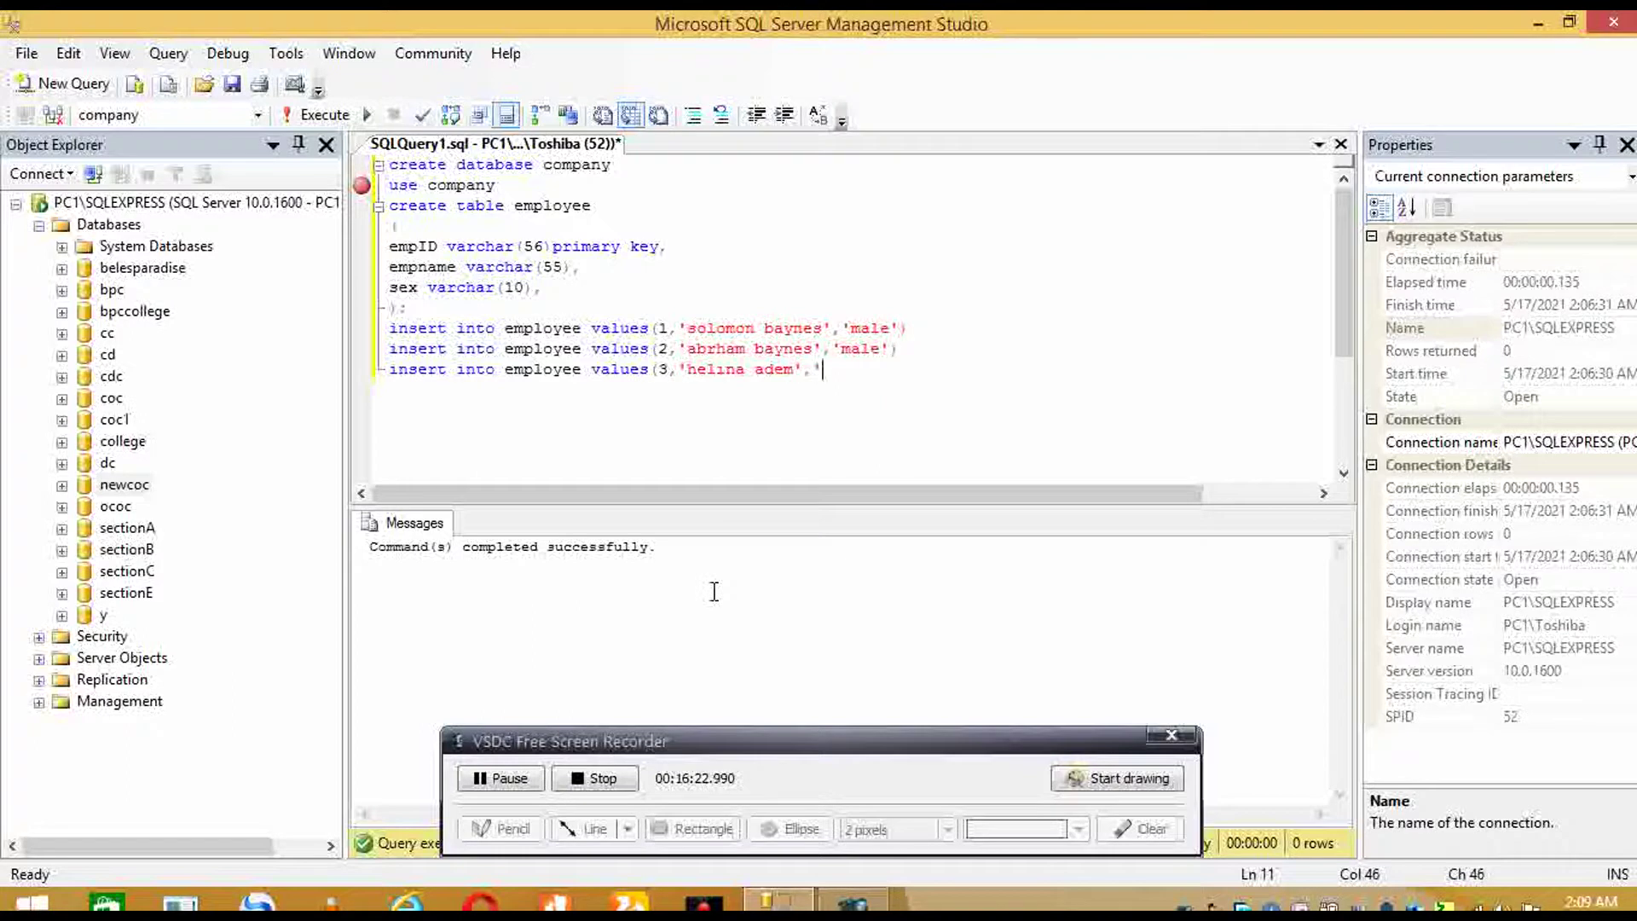
text(female'))
key(Return)
- Add a select*from employee line and select the CREATE TABLE employee statement
text(select)
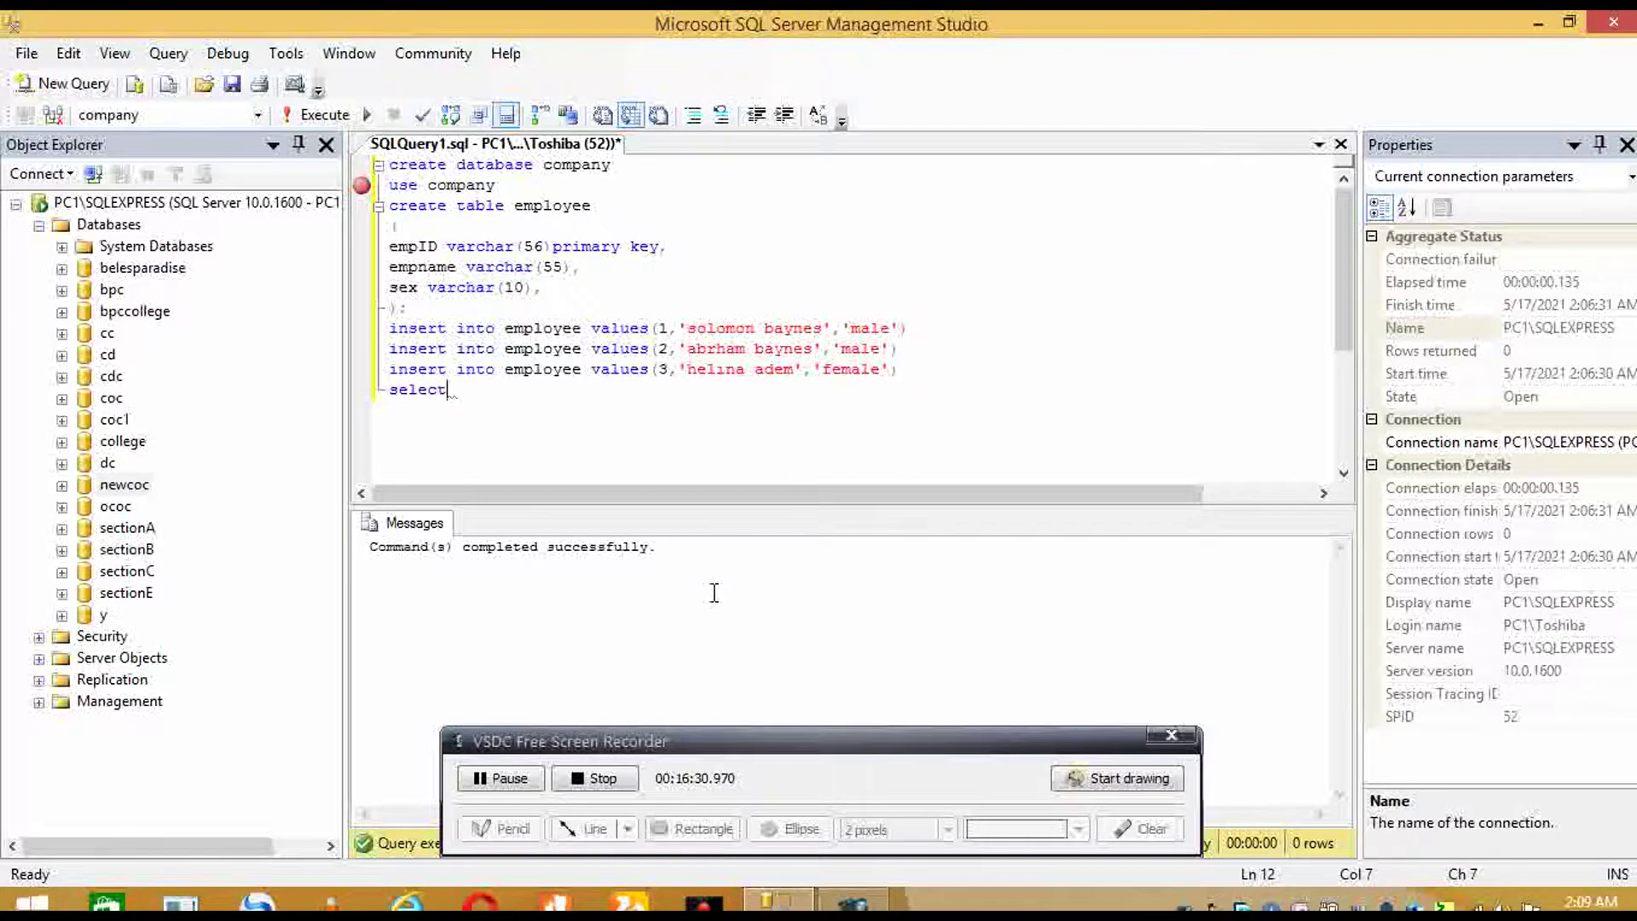
text(*from emplo)
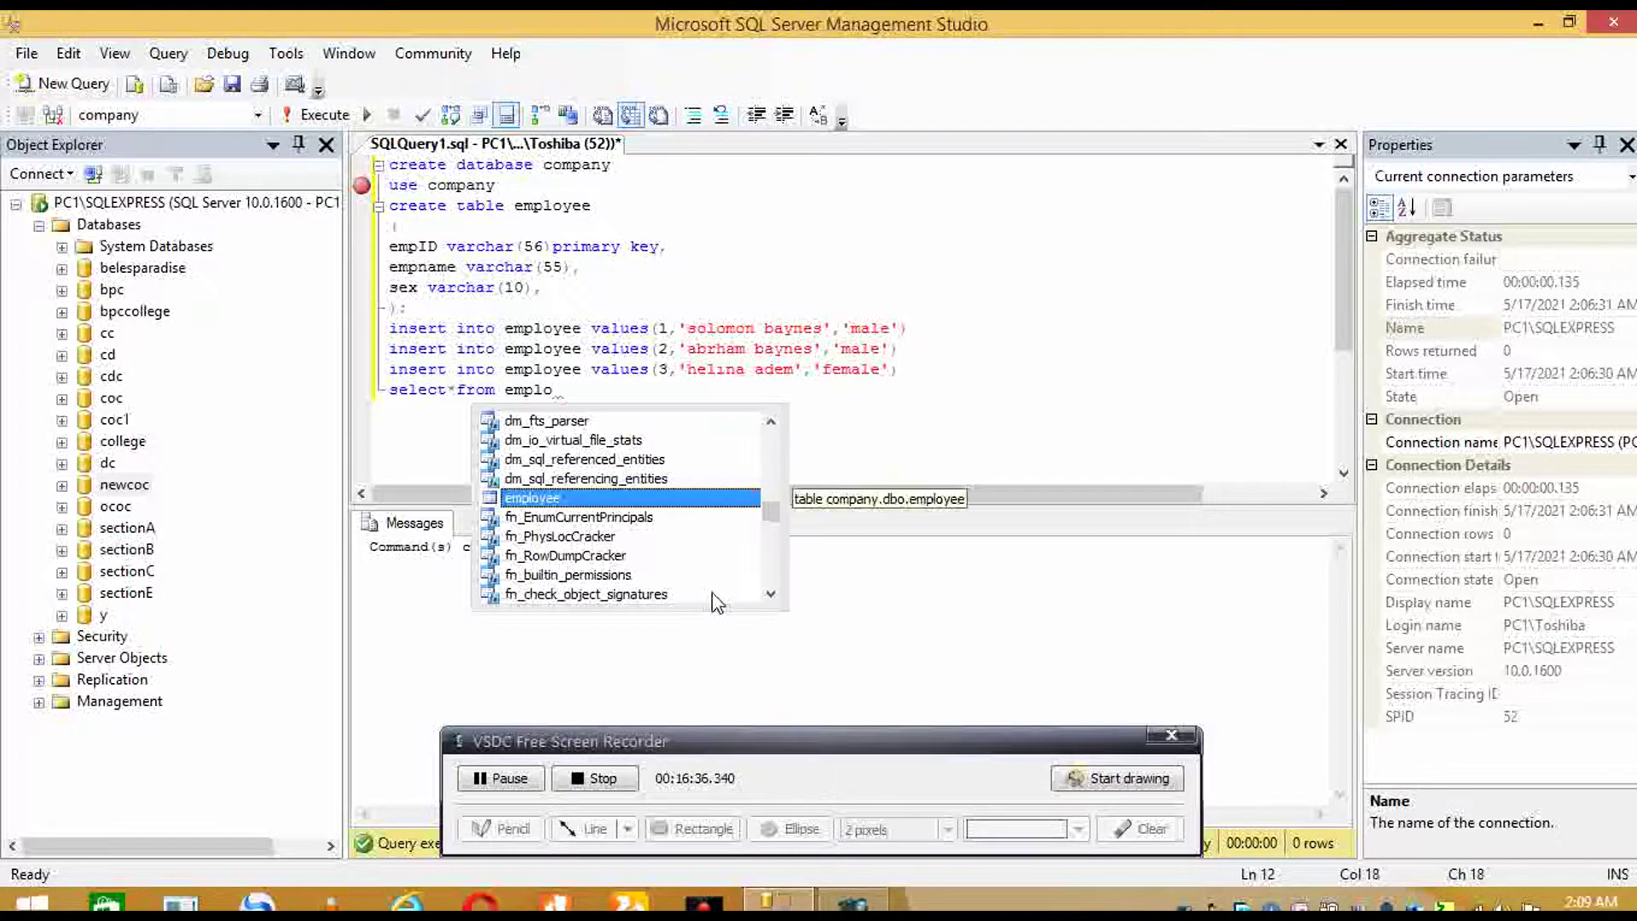
key(Return)
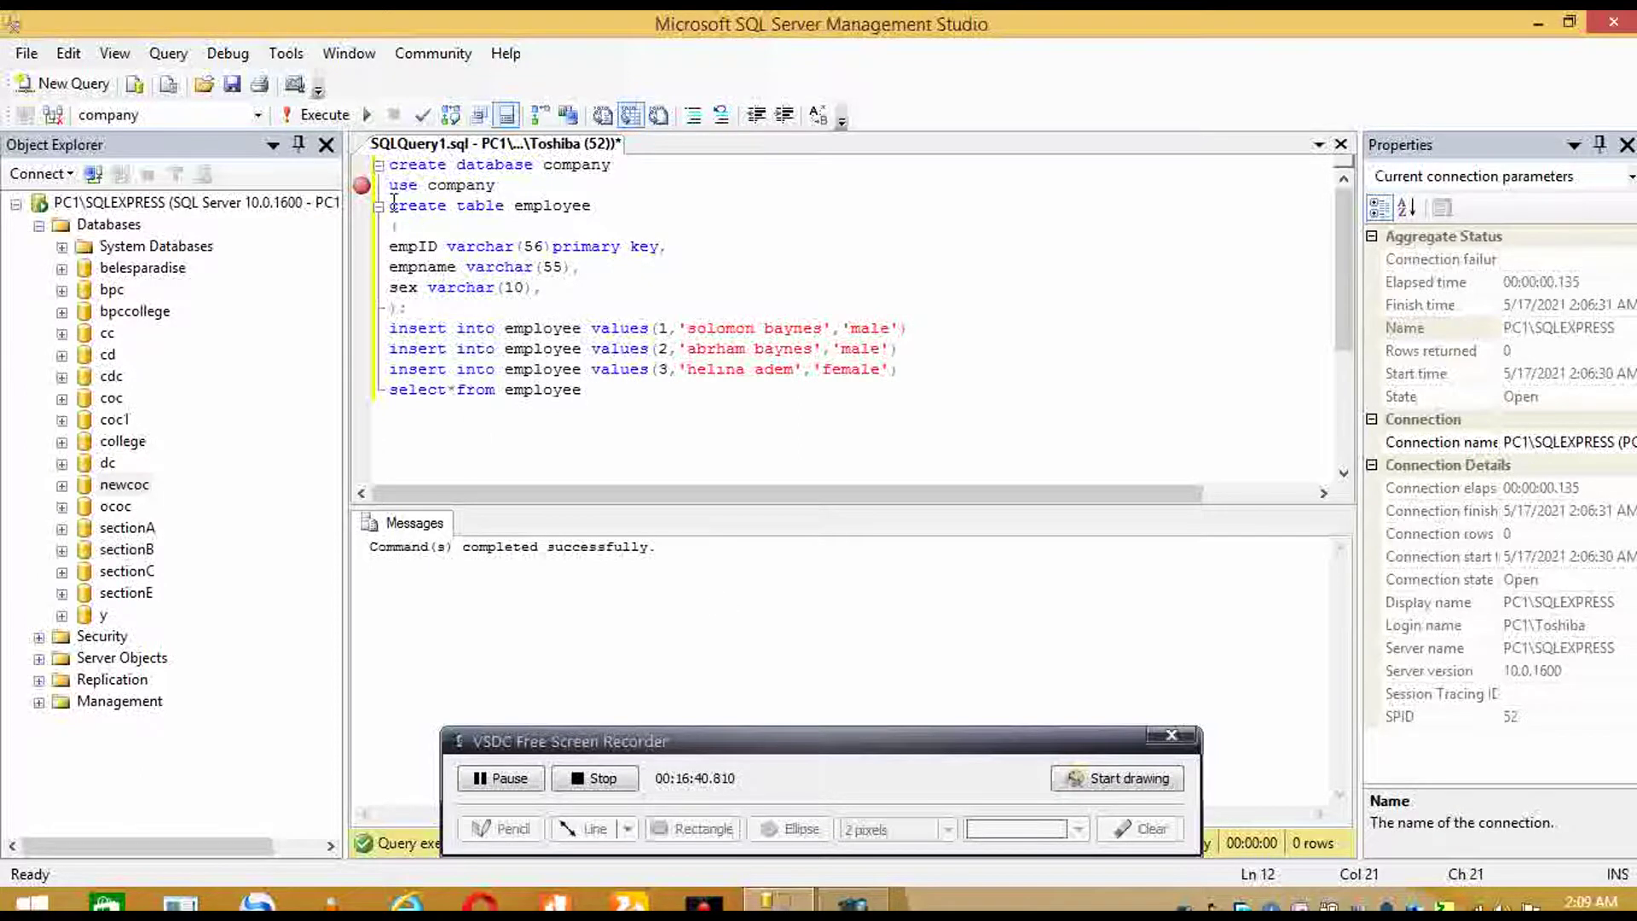
drag(399, 206, 418, 245)
click(417, 245)
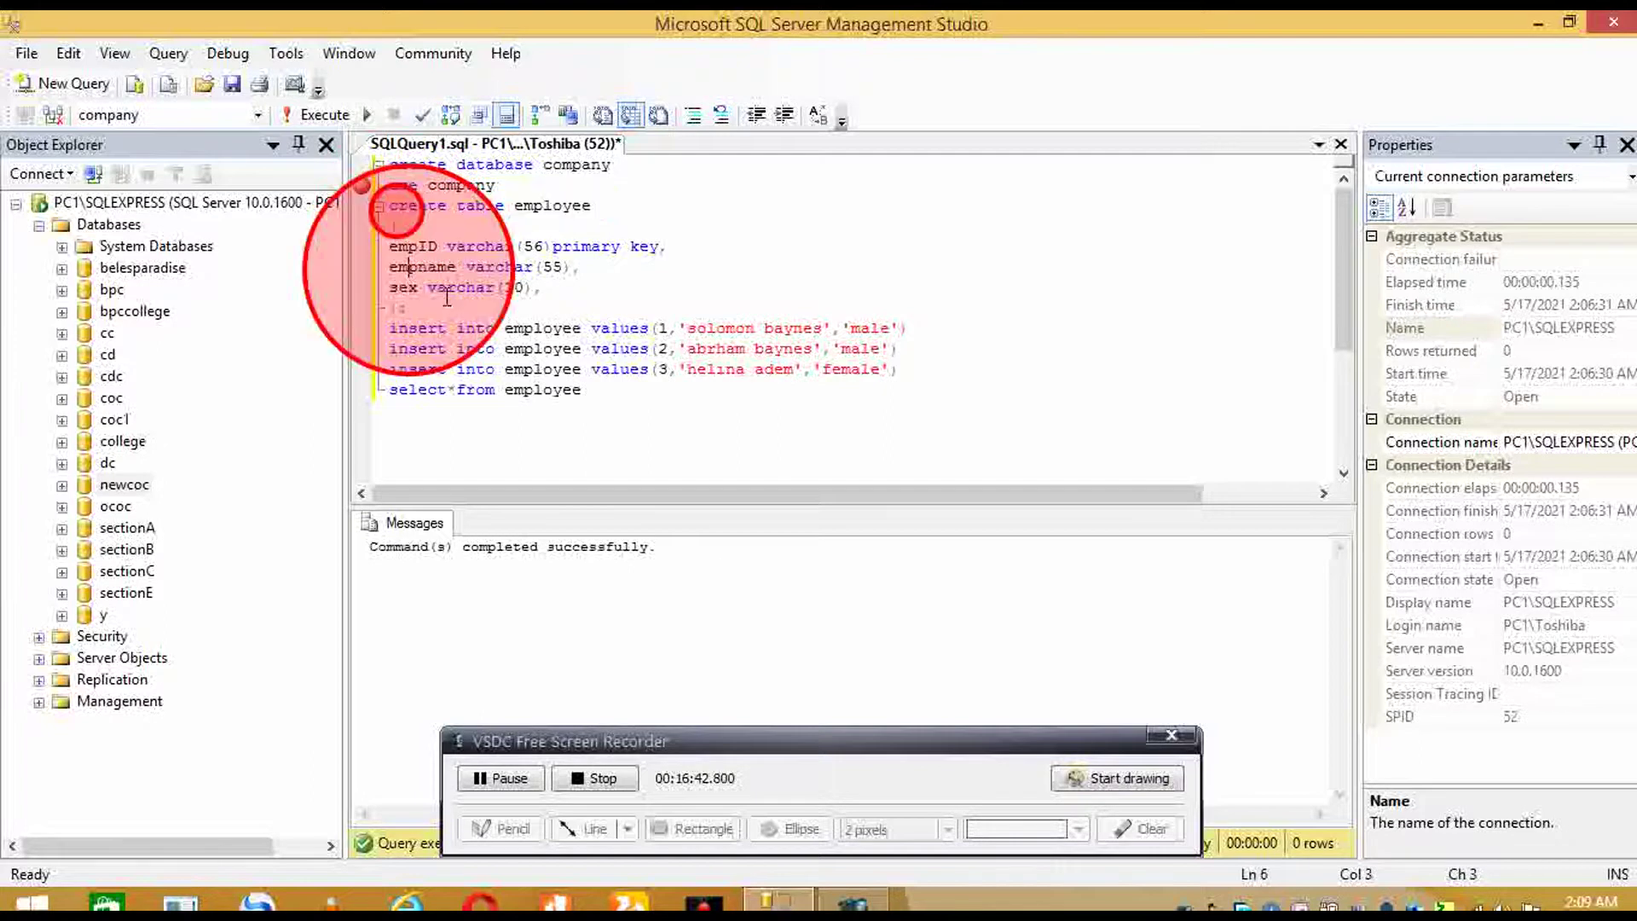
click(432, 328)
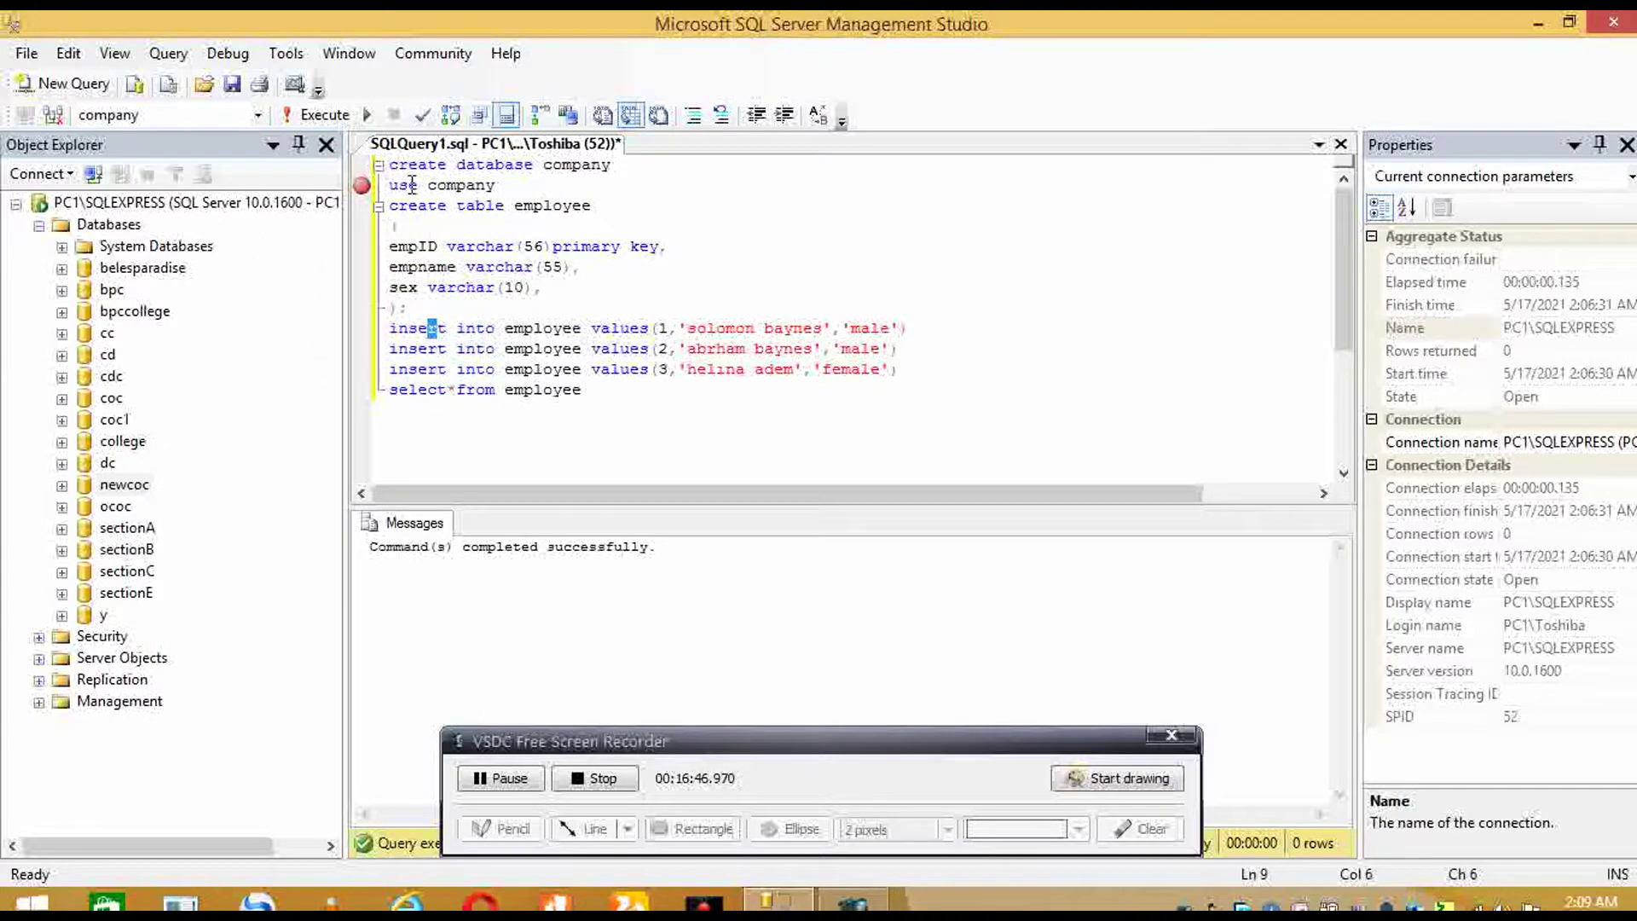
drag(379, 205, 426, 287)
drag(432, 330, 422, 324)
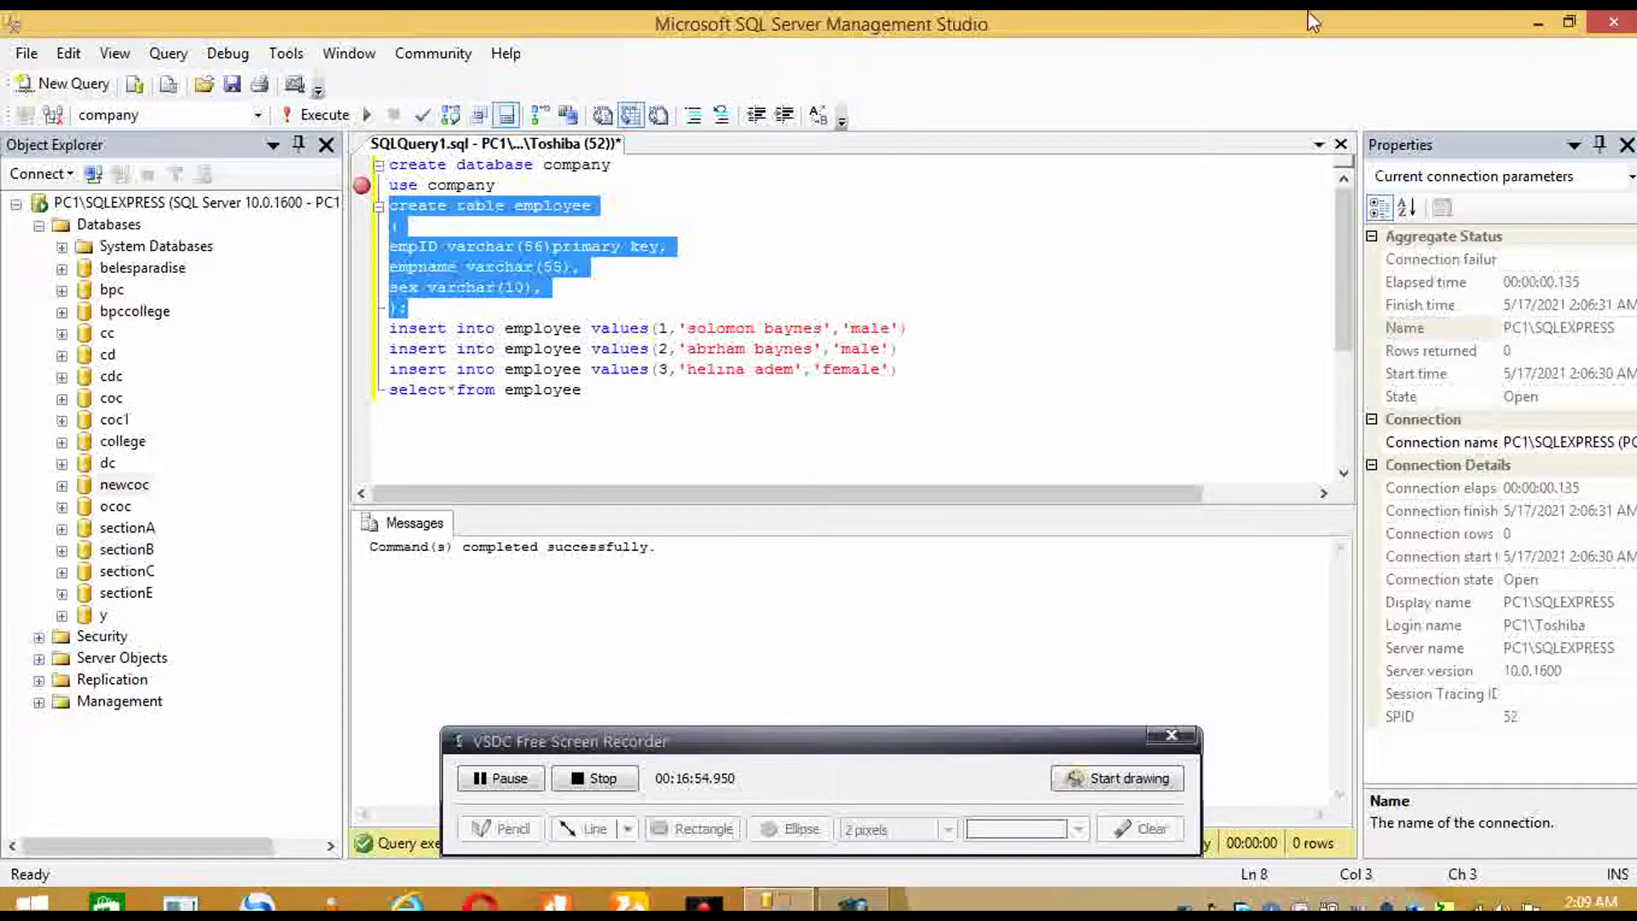
- Create the employee table and run the three INSERT statements
click(304, 119)
drag(947, 373, 429, 307)
drag(630, 411, 503, 332)
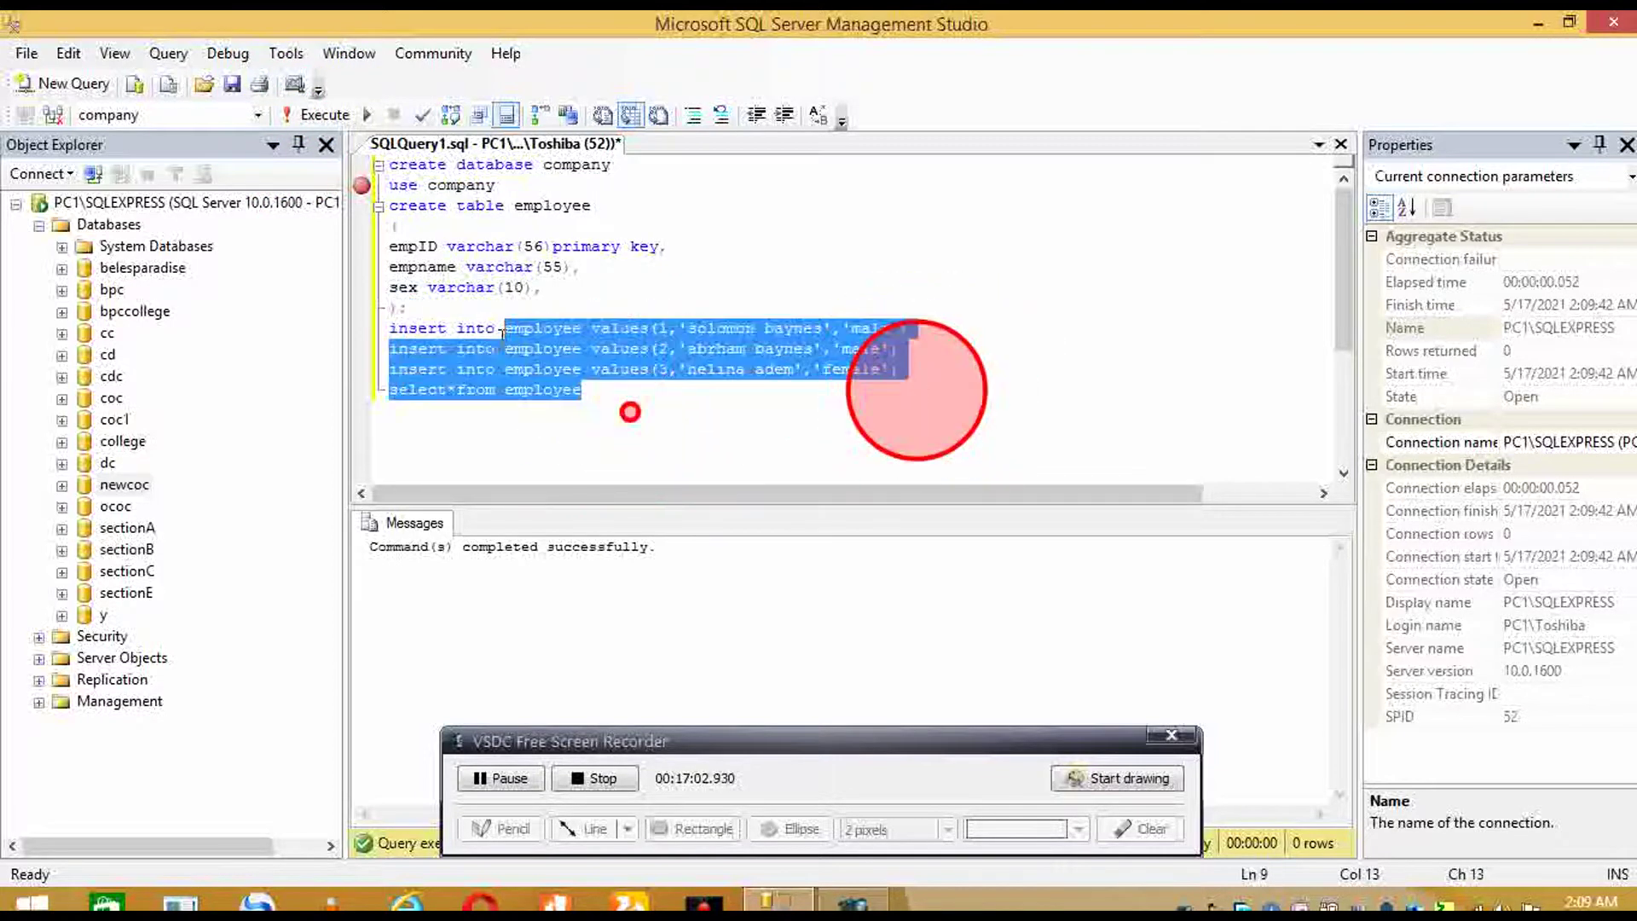
drag(904, 370, 391, 330)
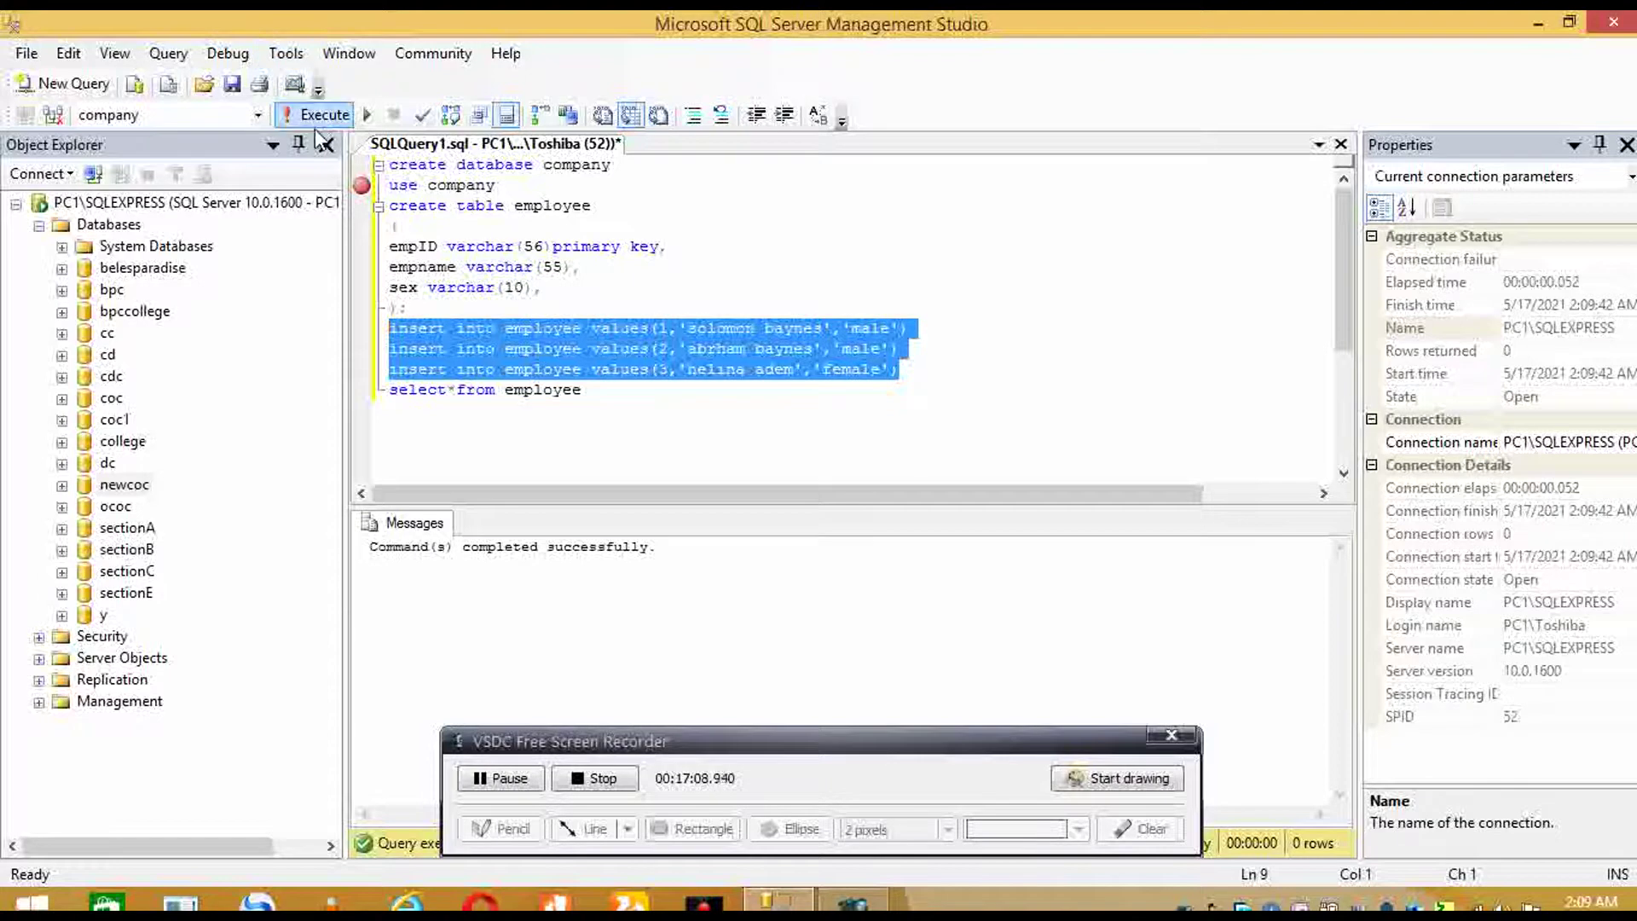
click(327, 114)
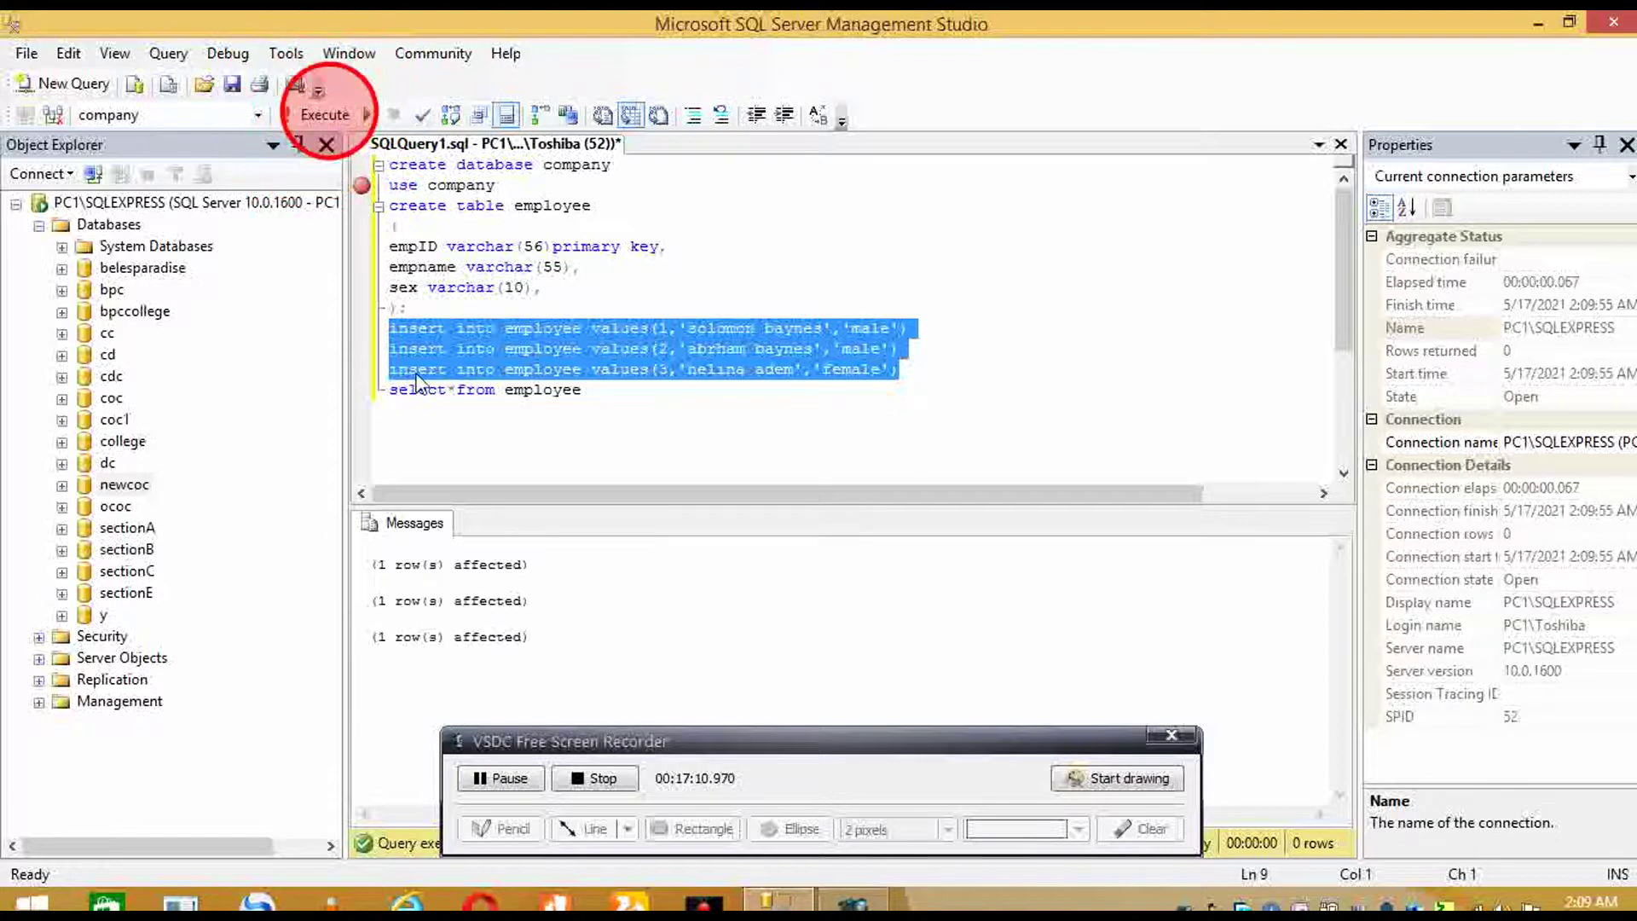
- Run select*from employee to list empIDs 1–3 with their names and sex
drag(391, 390, 582, 389)
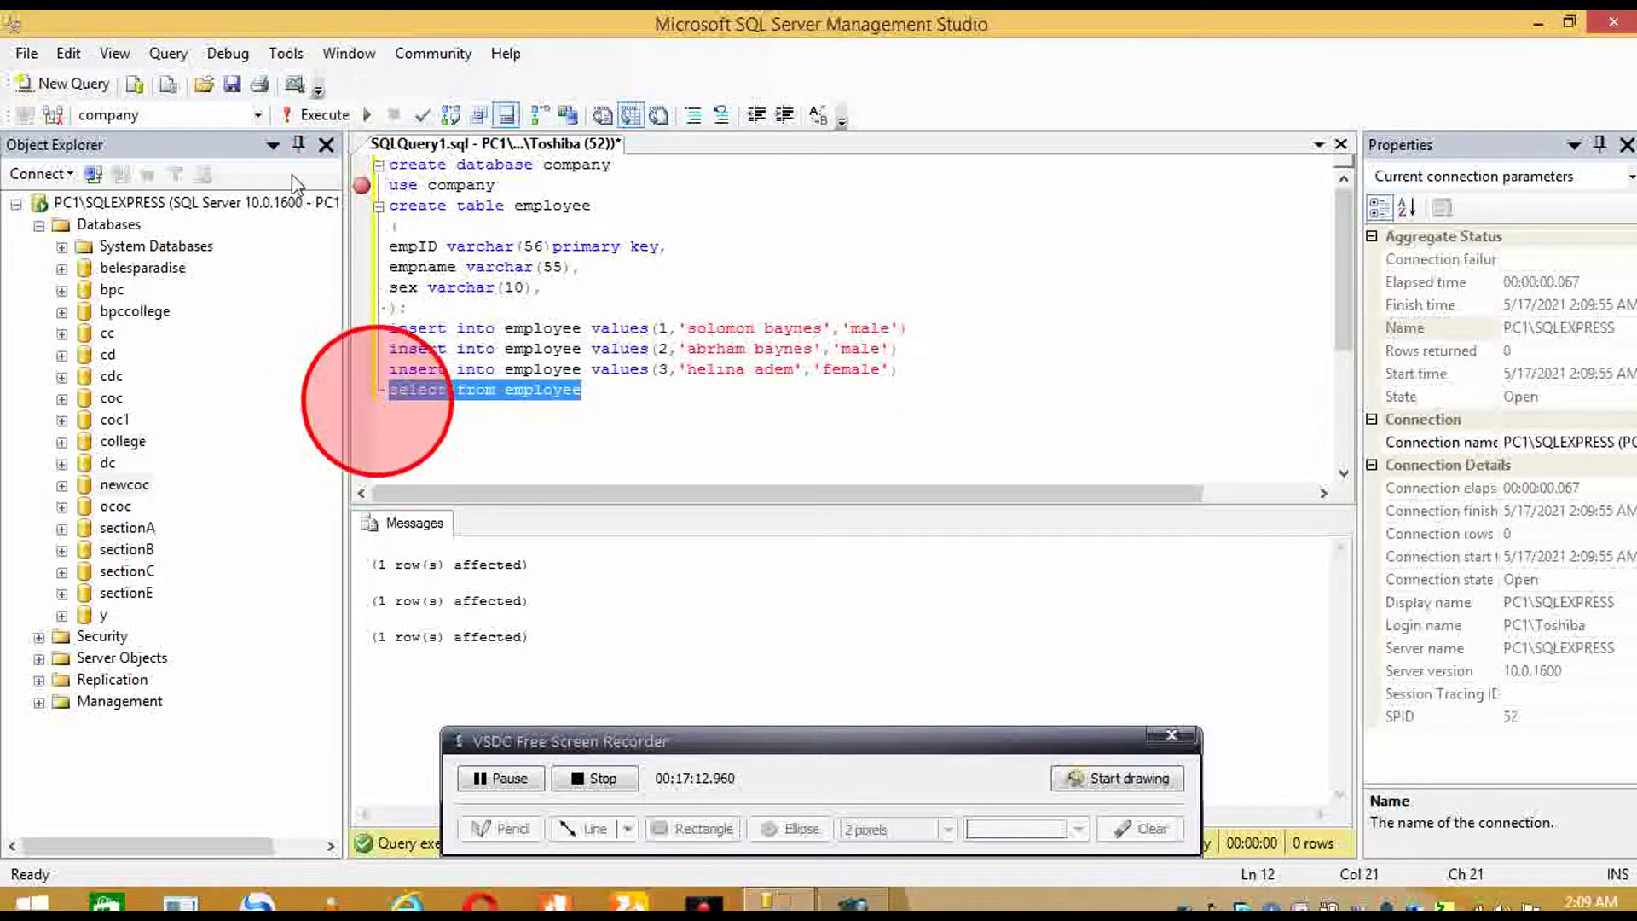
click(326, 114)
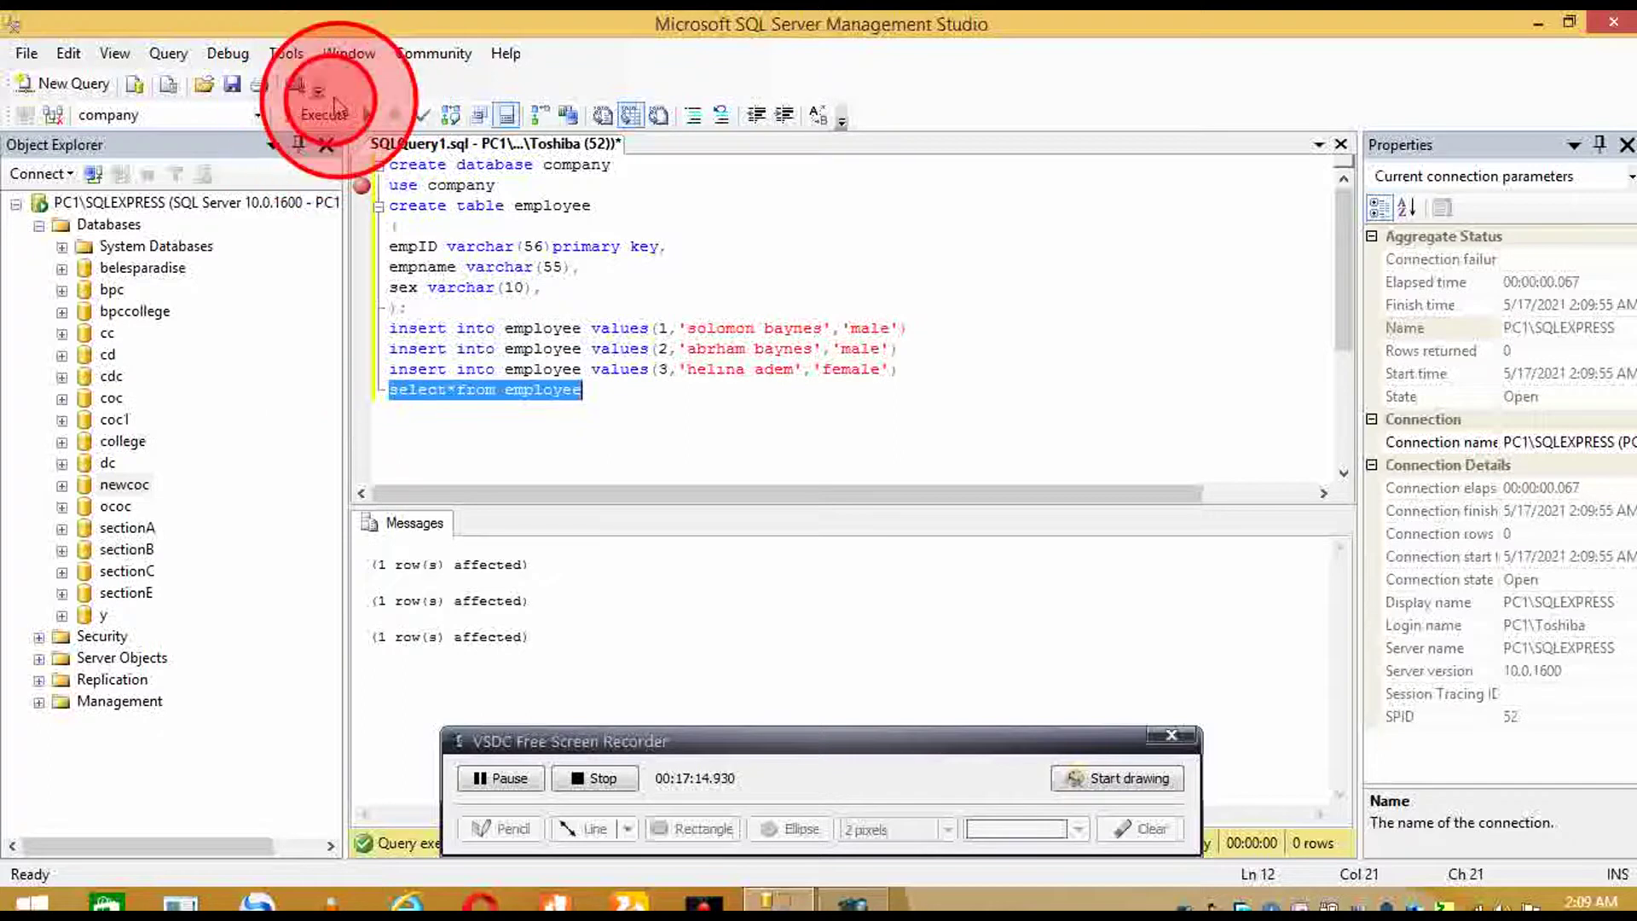
click(332, 118)
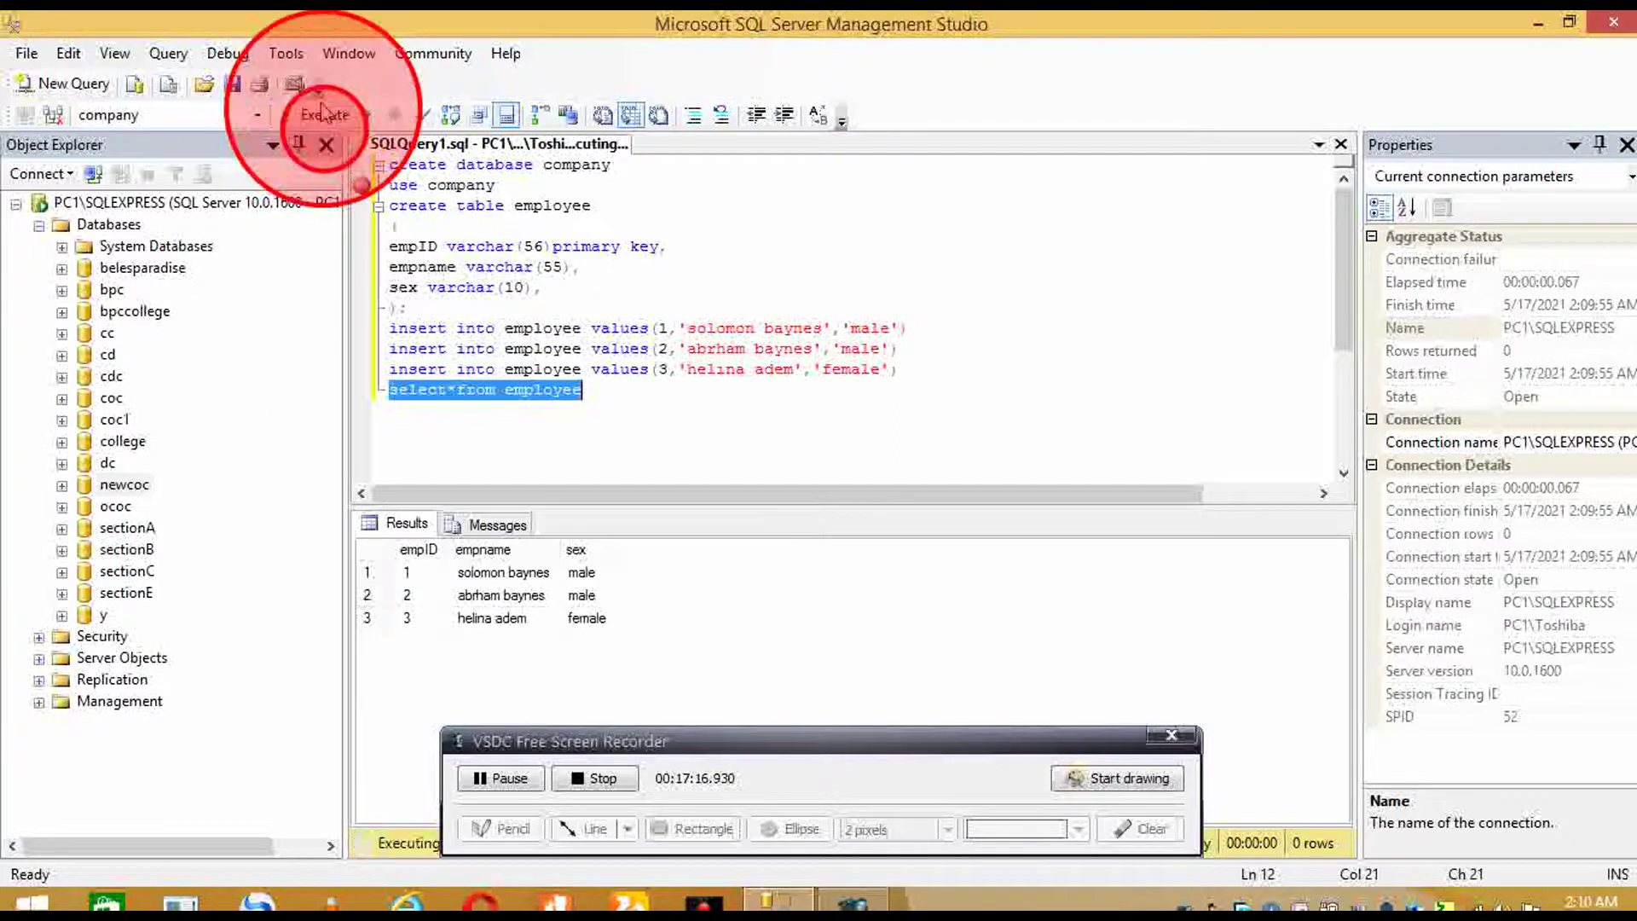
click(645, 475)
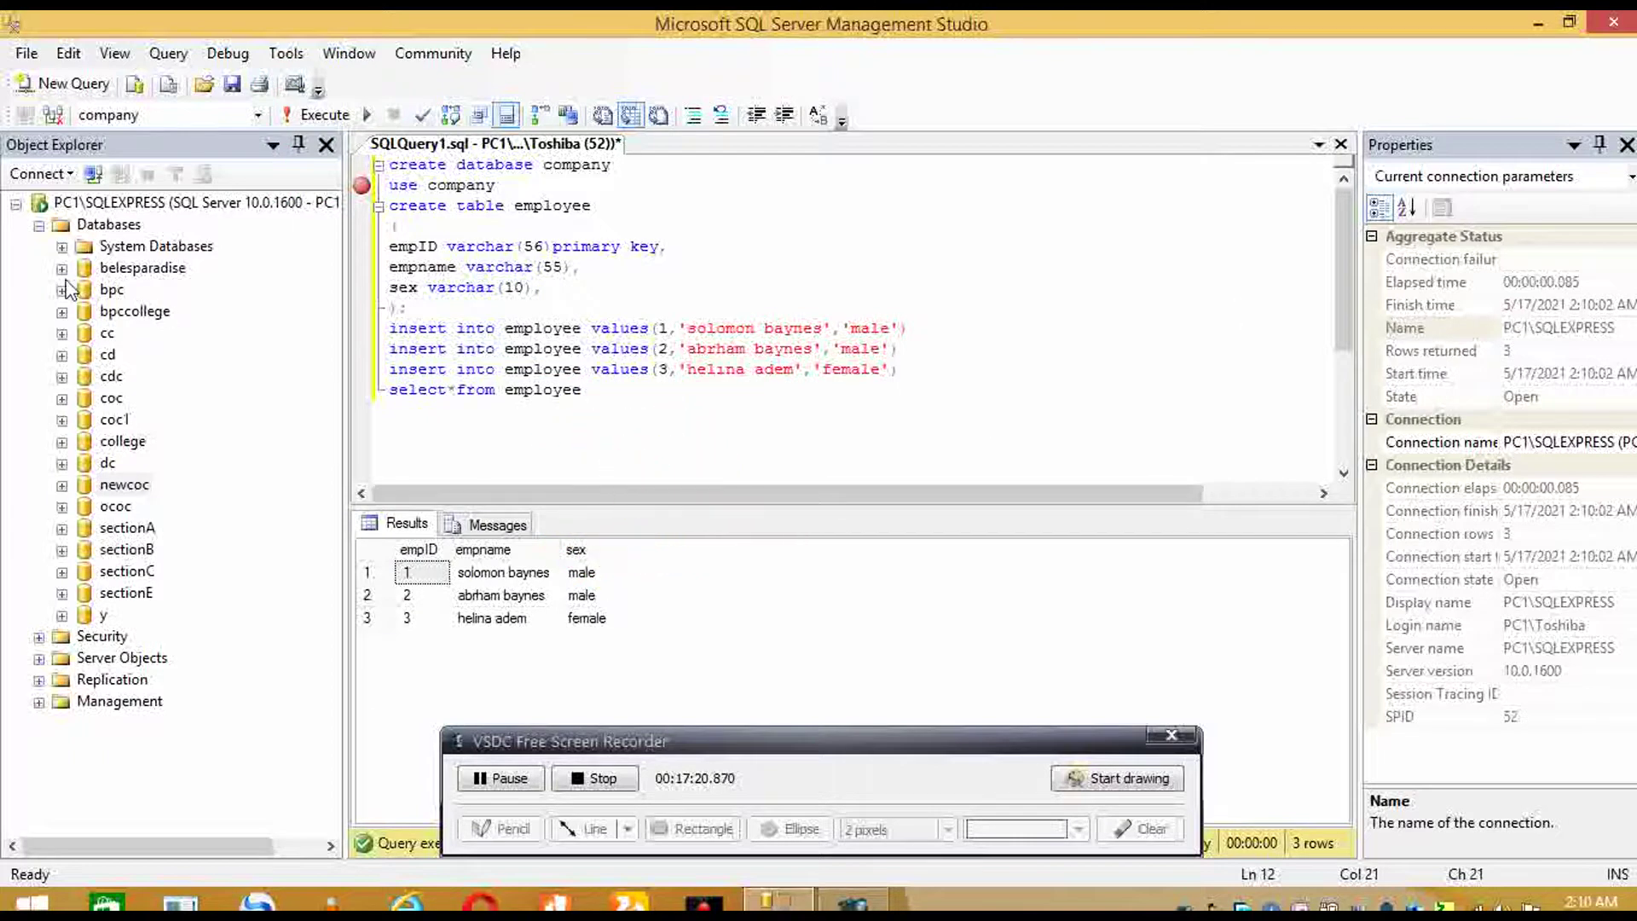
- Refresh the Databases folder in Object Explorer and select the new company database
click(95, 246)
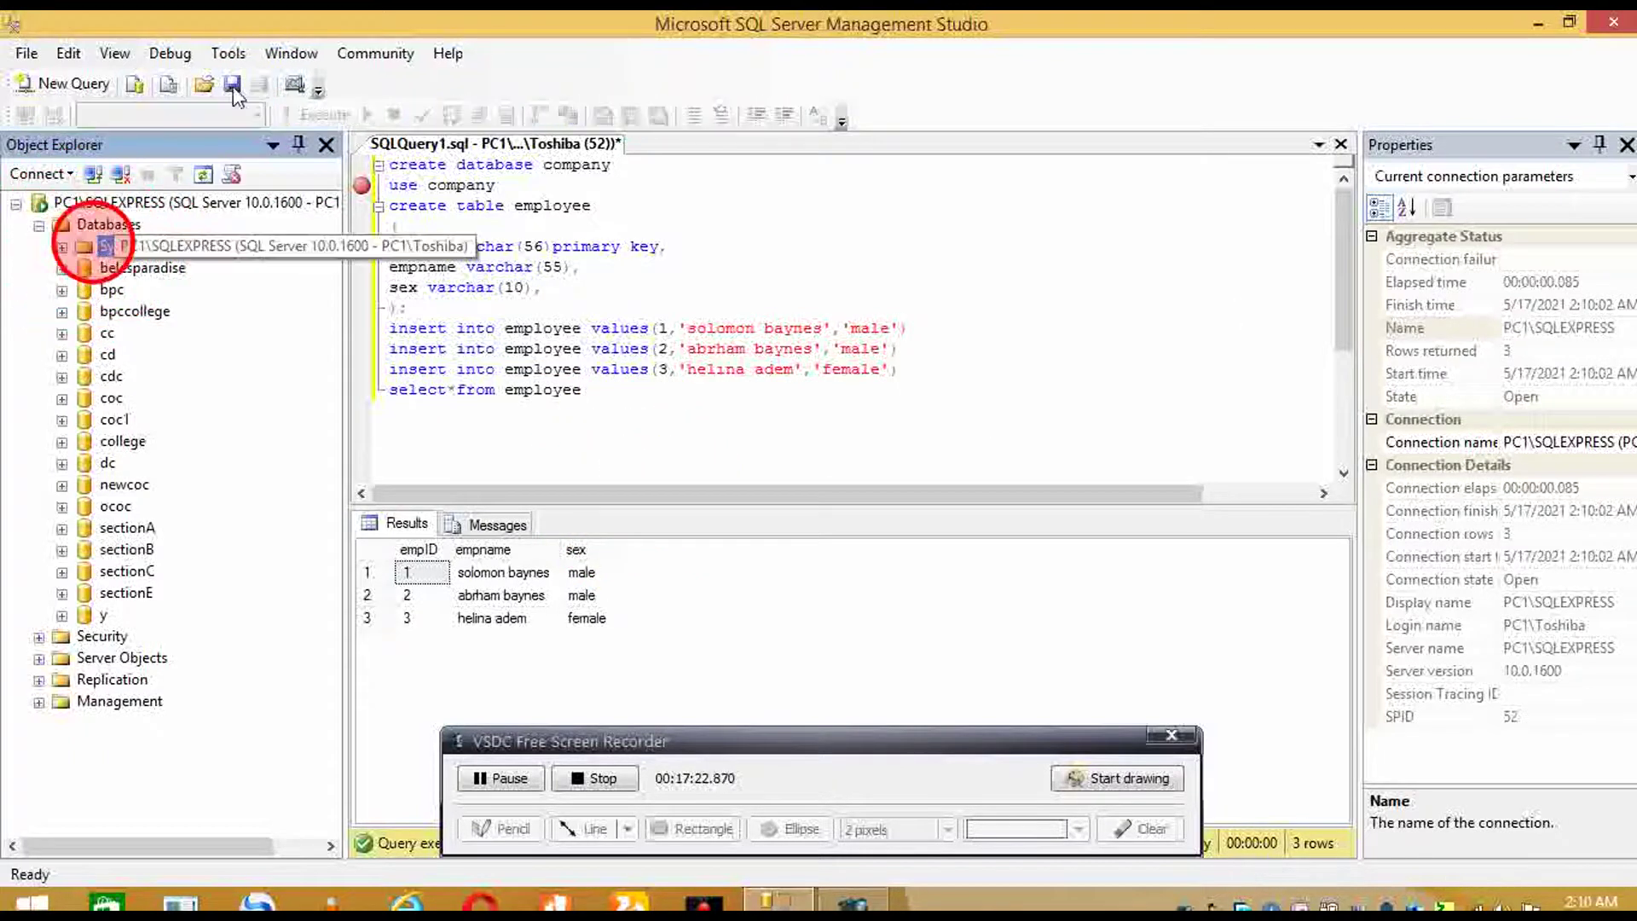
click(109, 224)
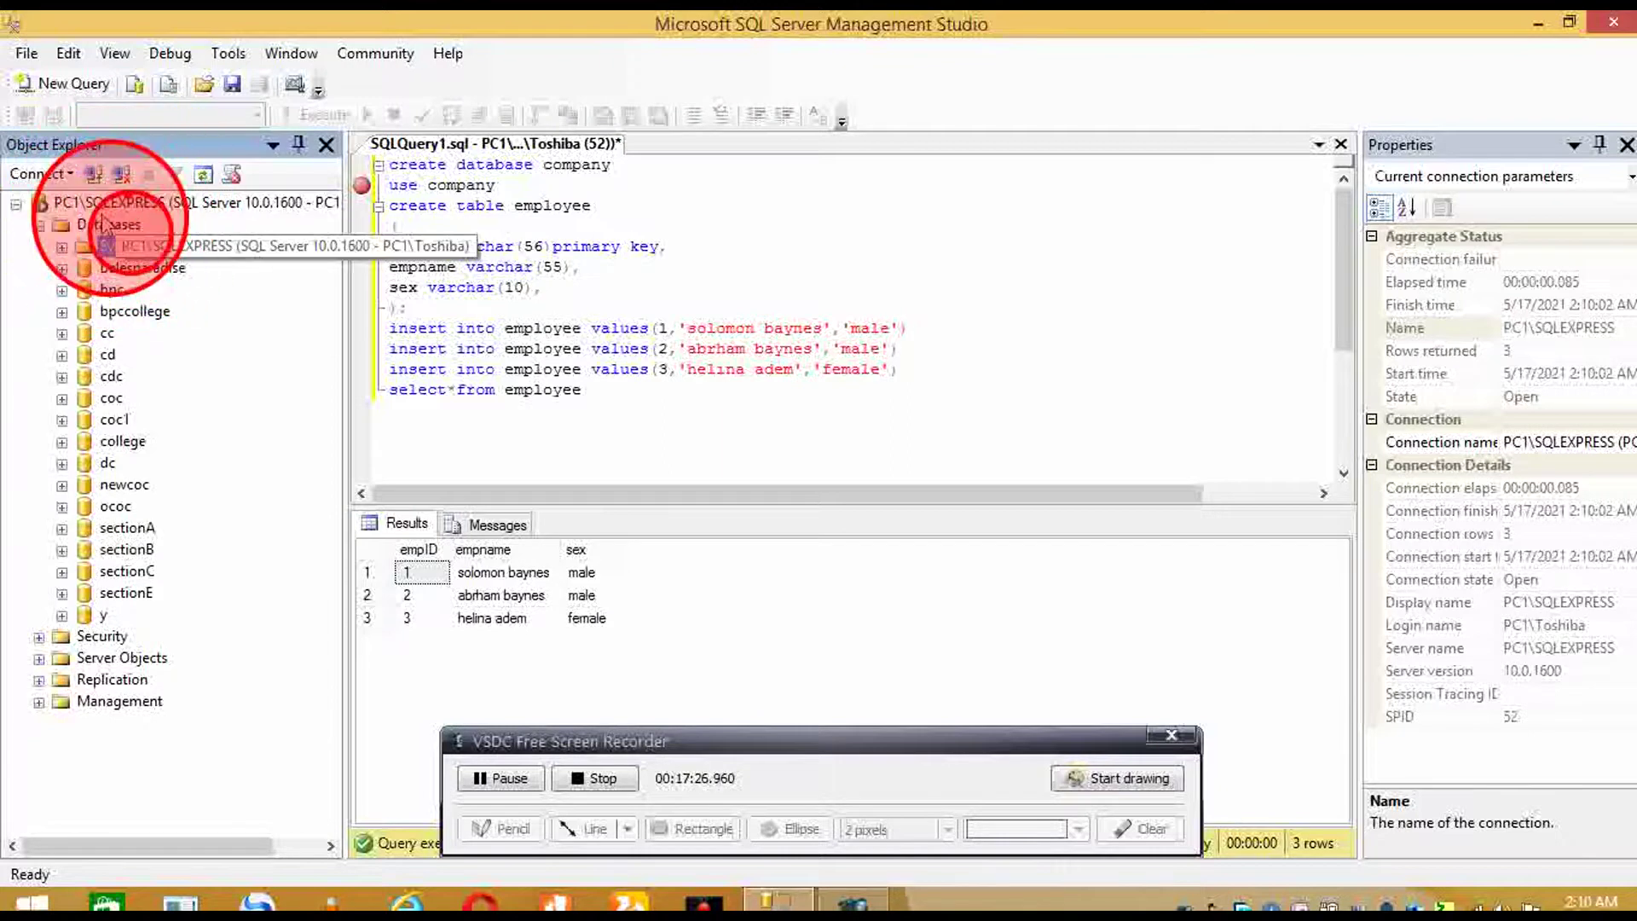
right_click(124, 227)
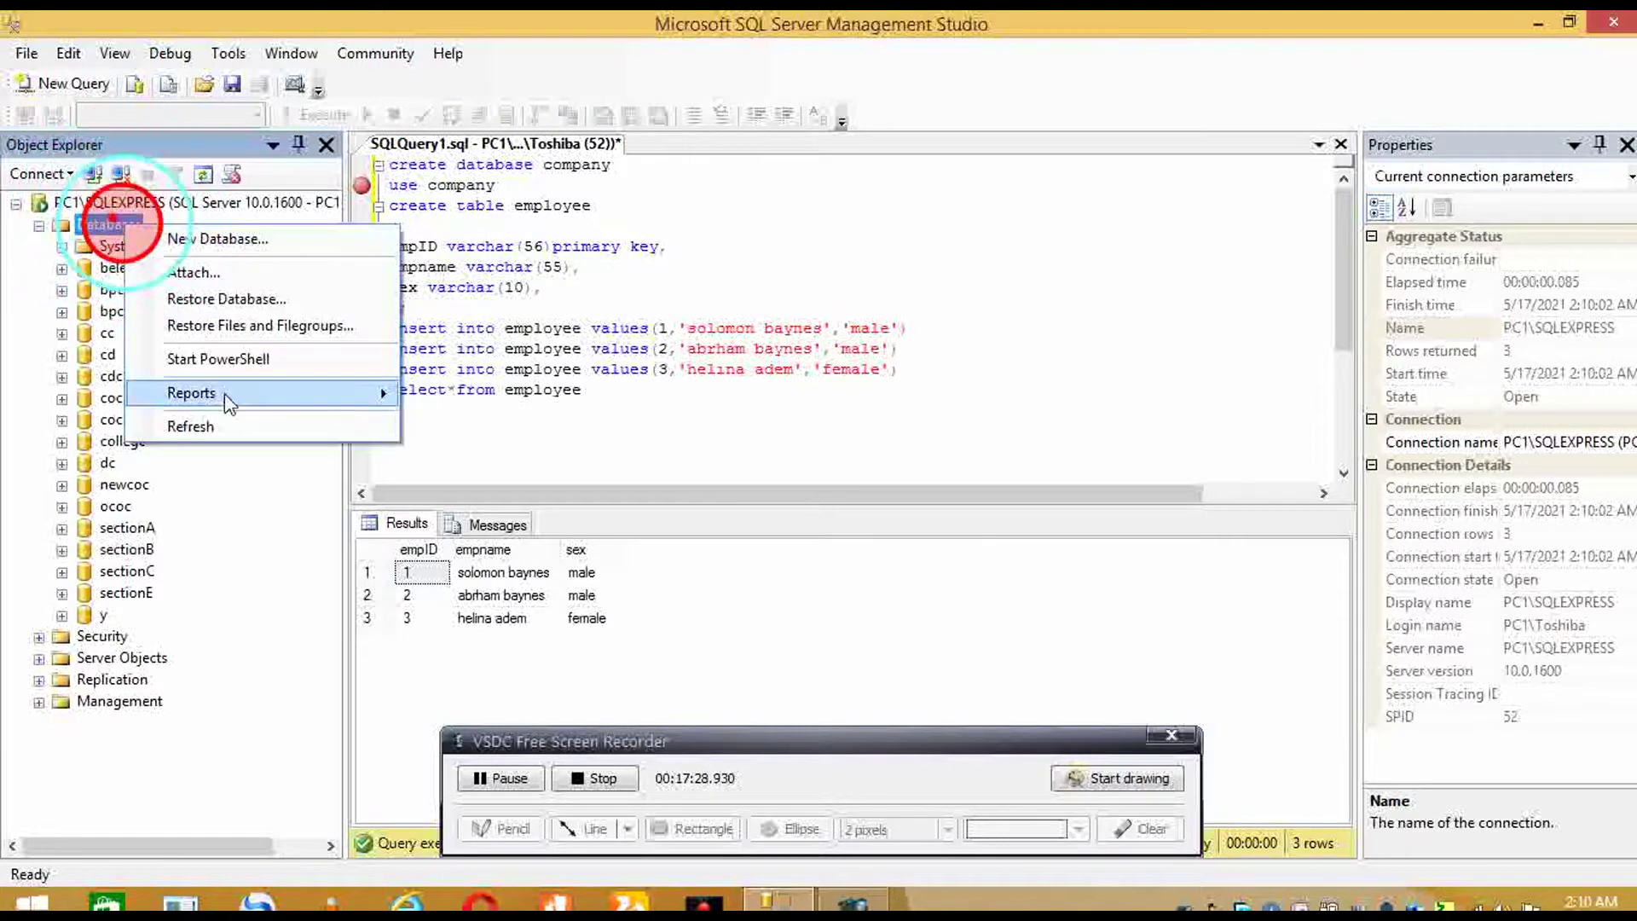
click(218, 425)
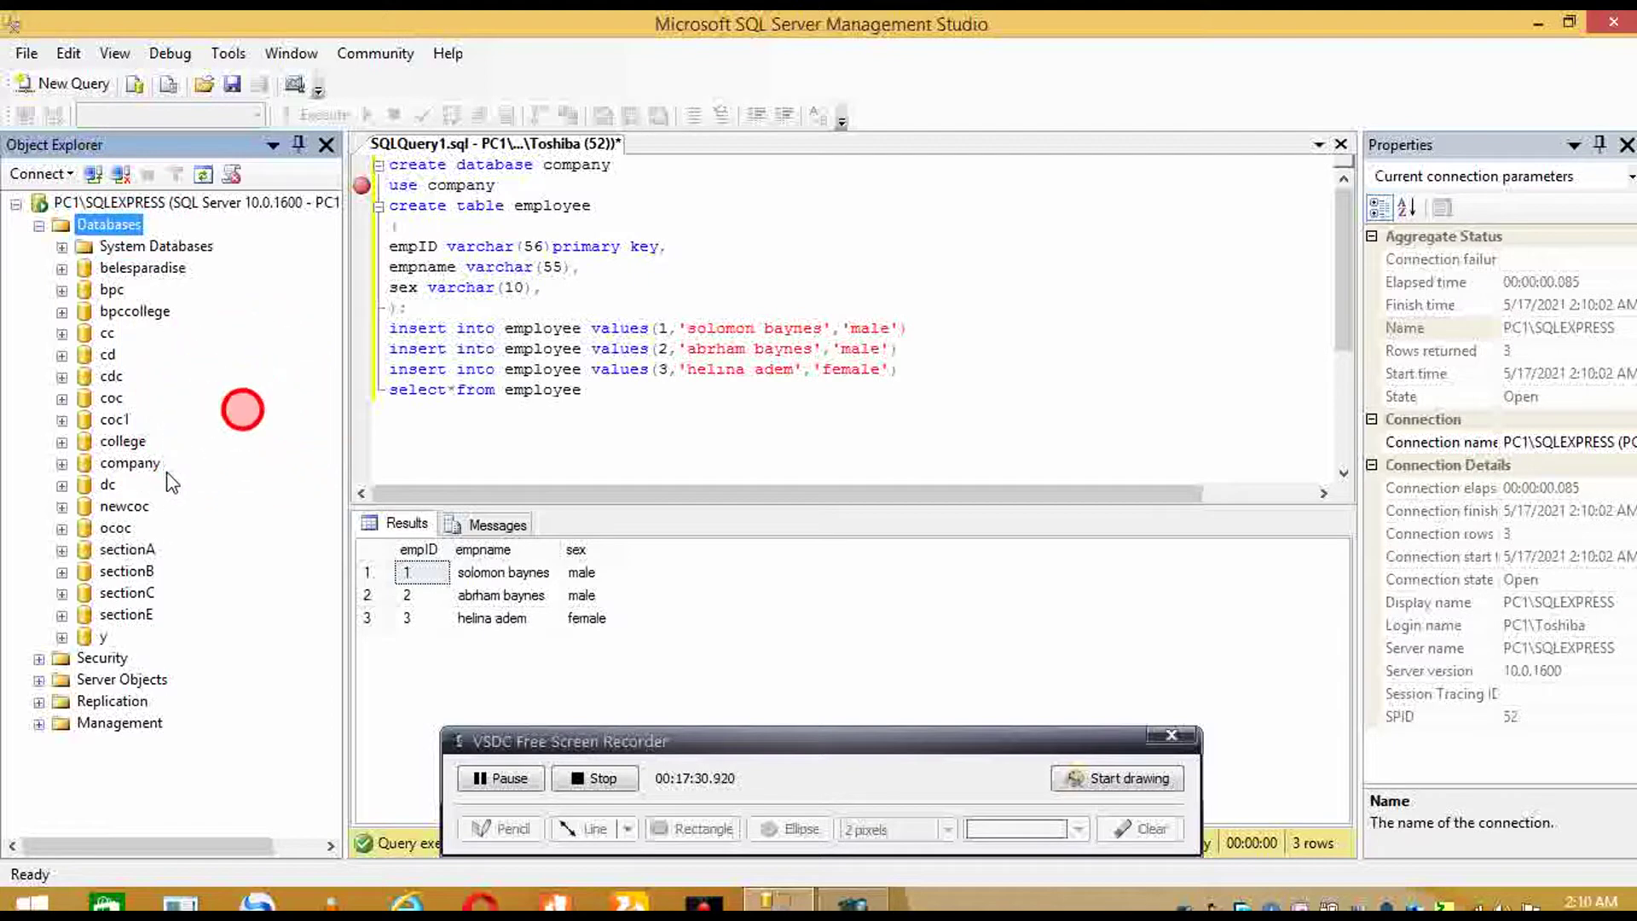
click(120, 486)
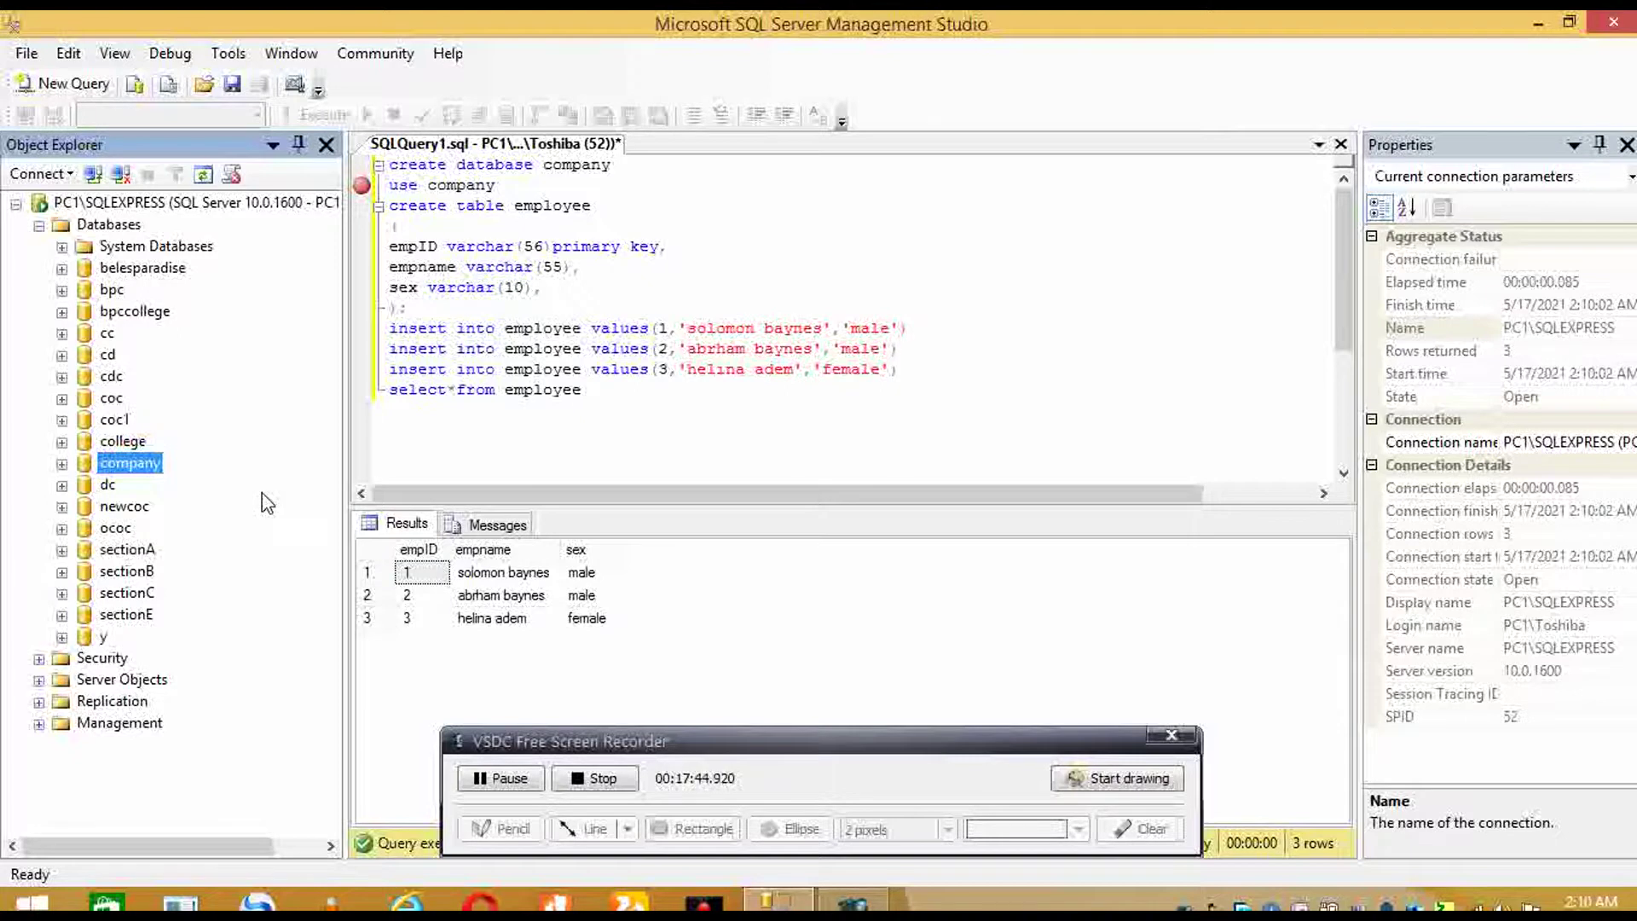
- Create a default-named Microsoft Office Access 2007 Database on the desktop and open it
click(1538, 24)
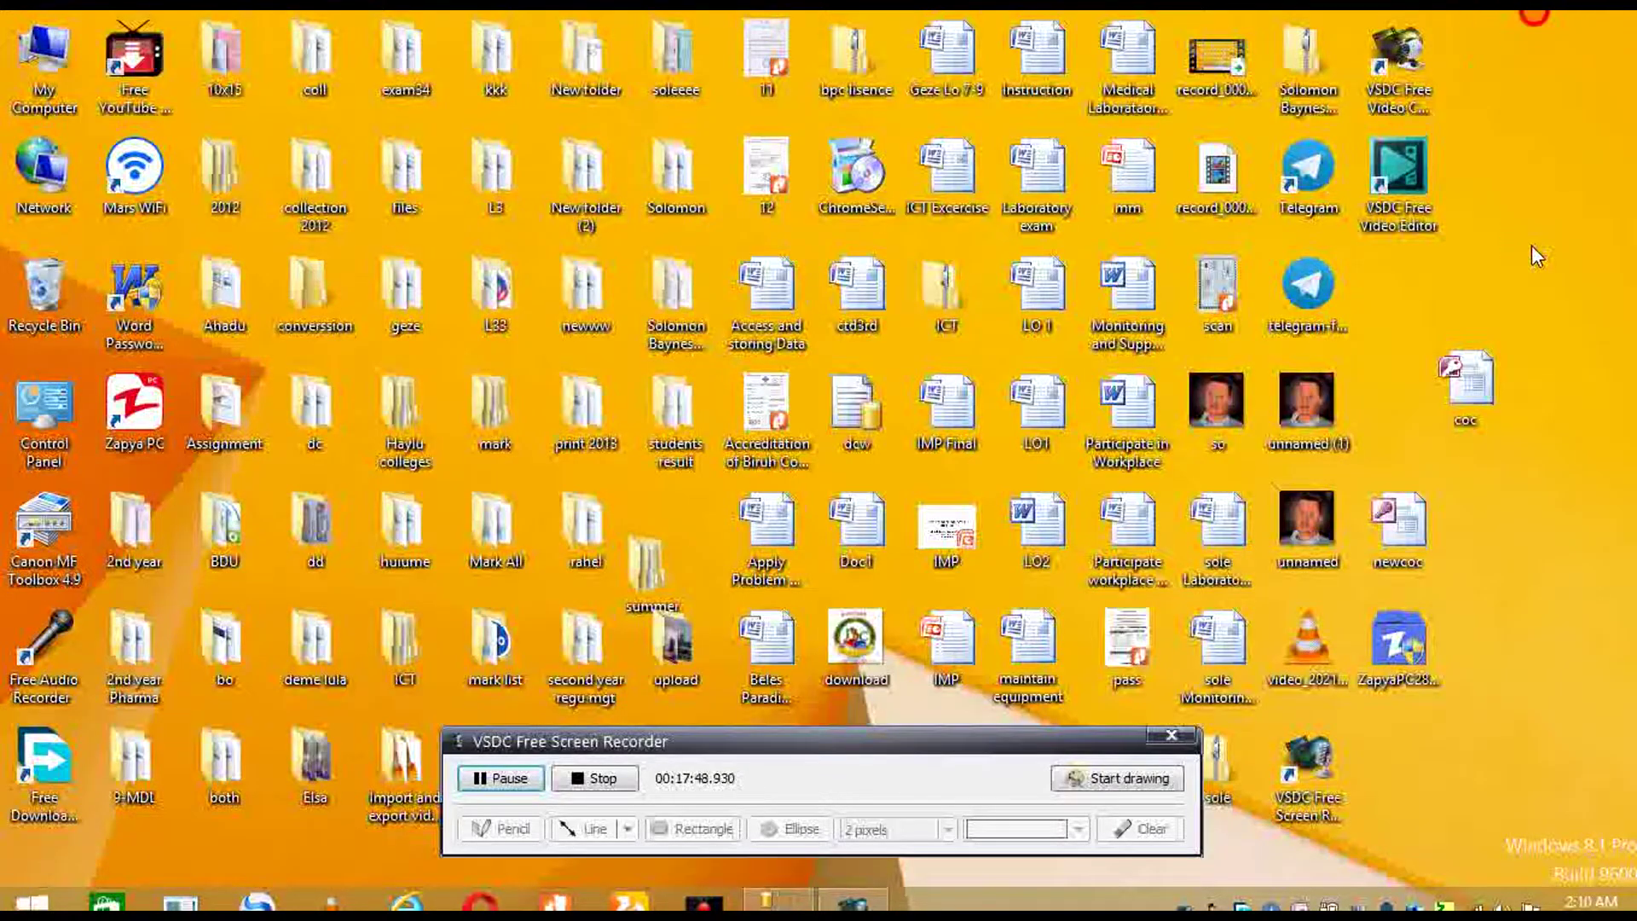
right_click(1543, 496)
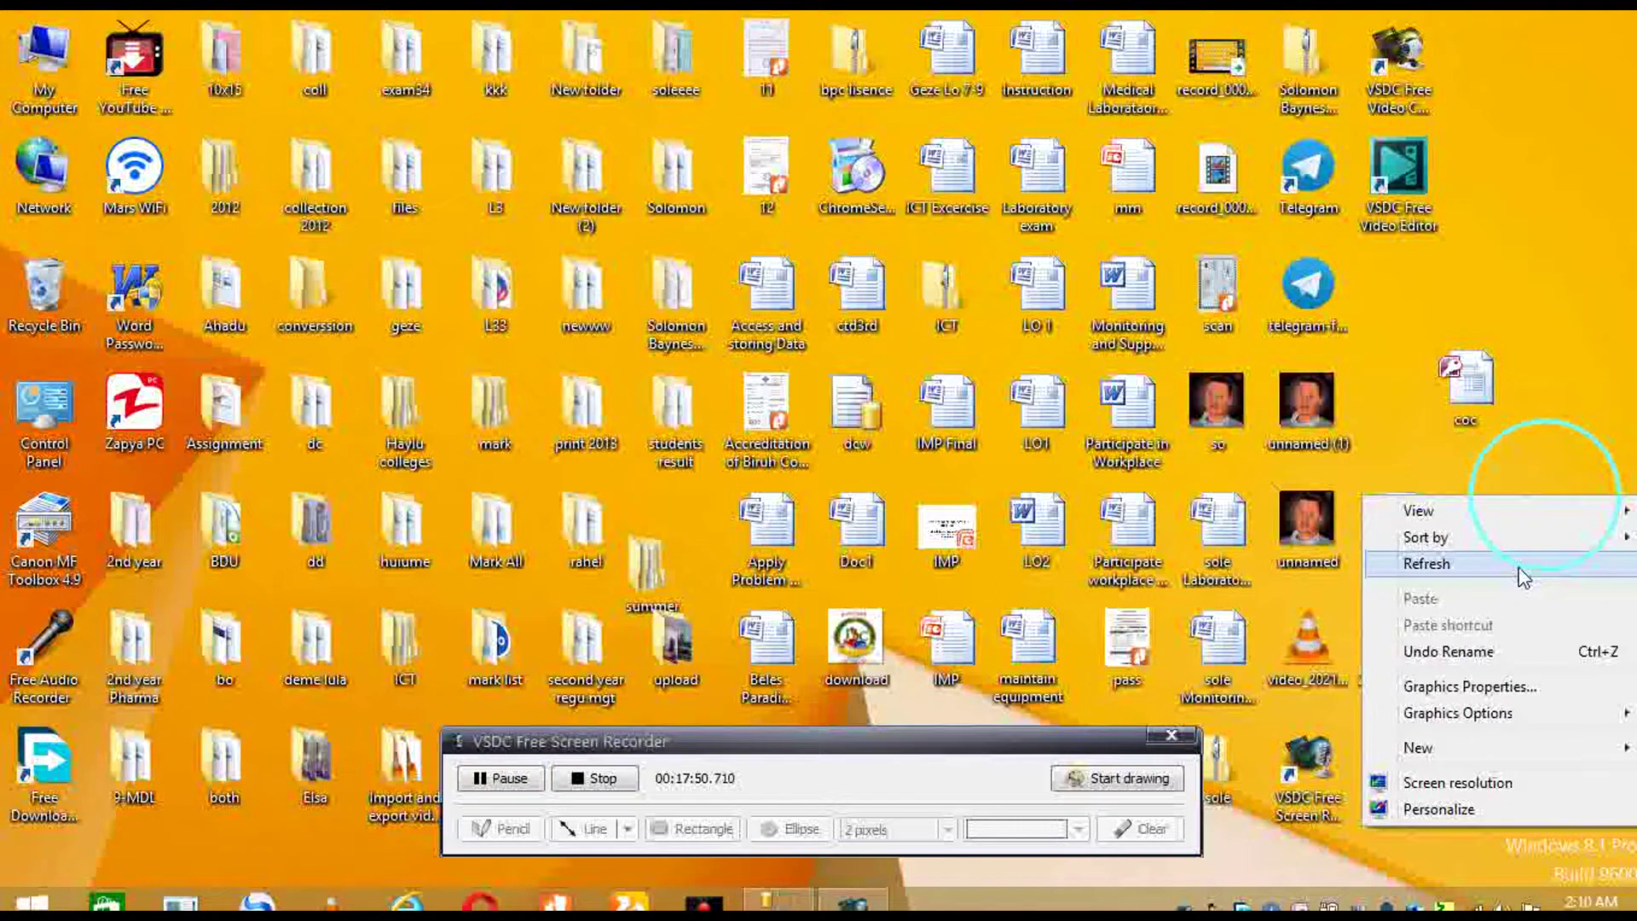
click(1441, 748)
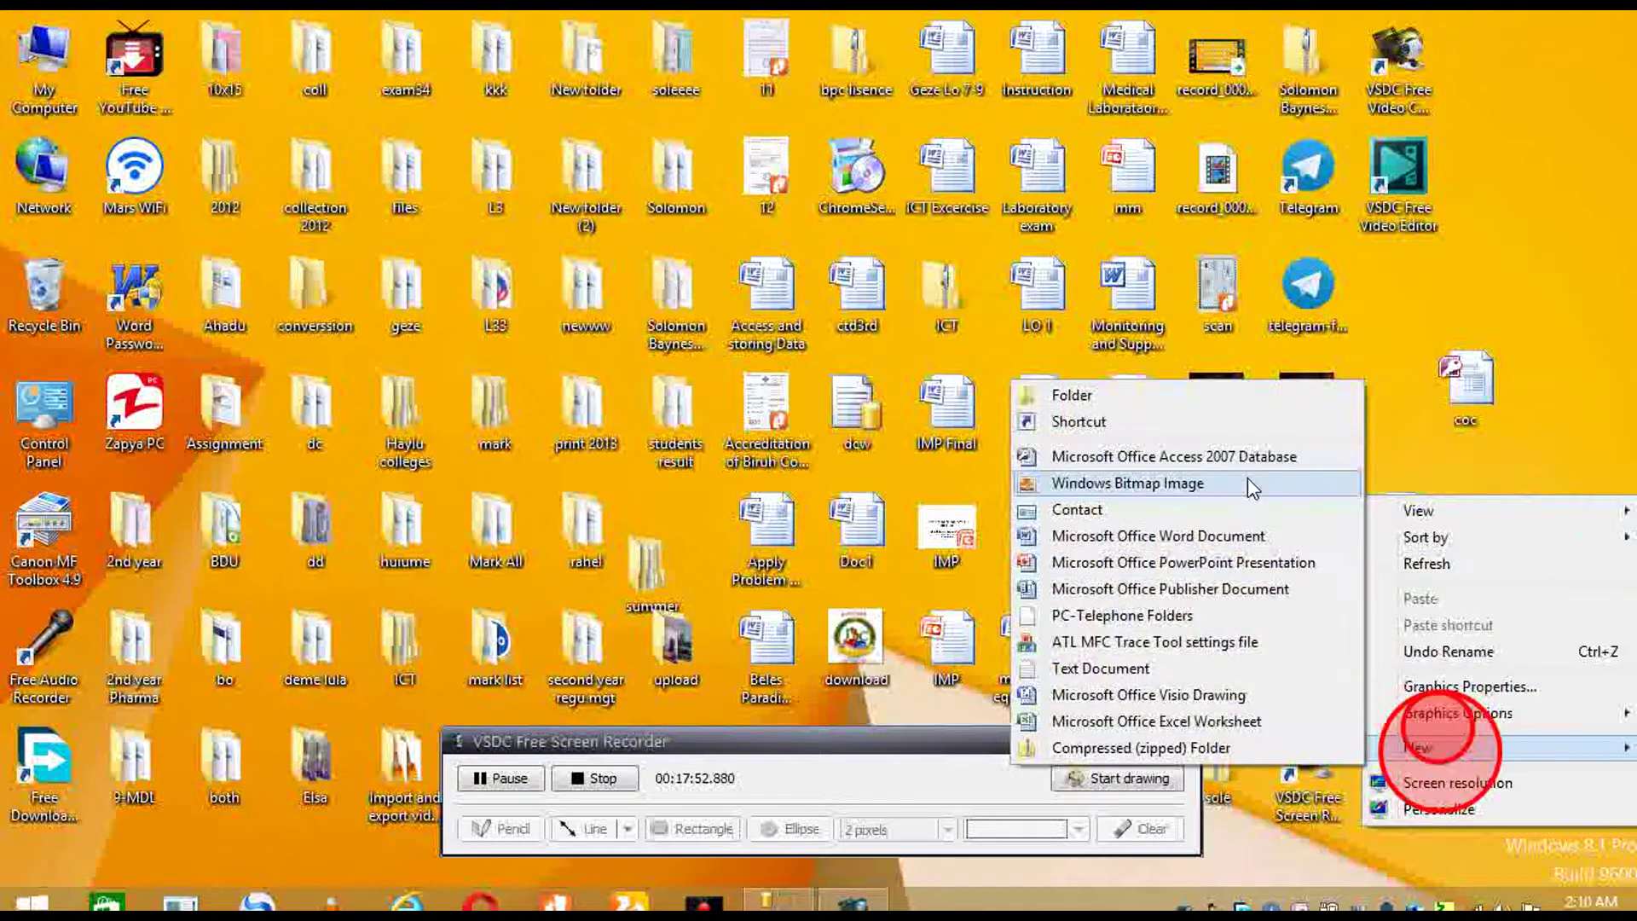
click(1258, 456)
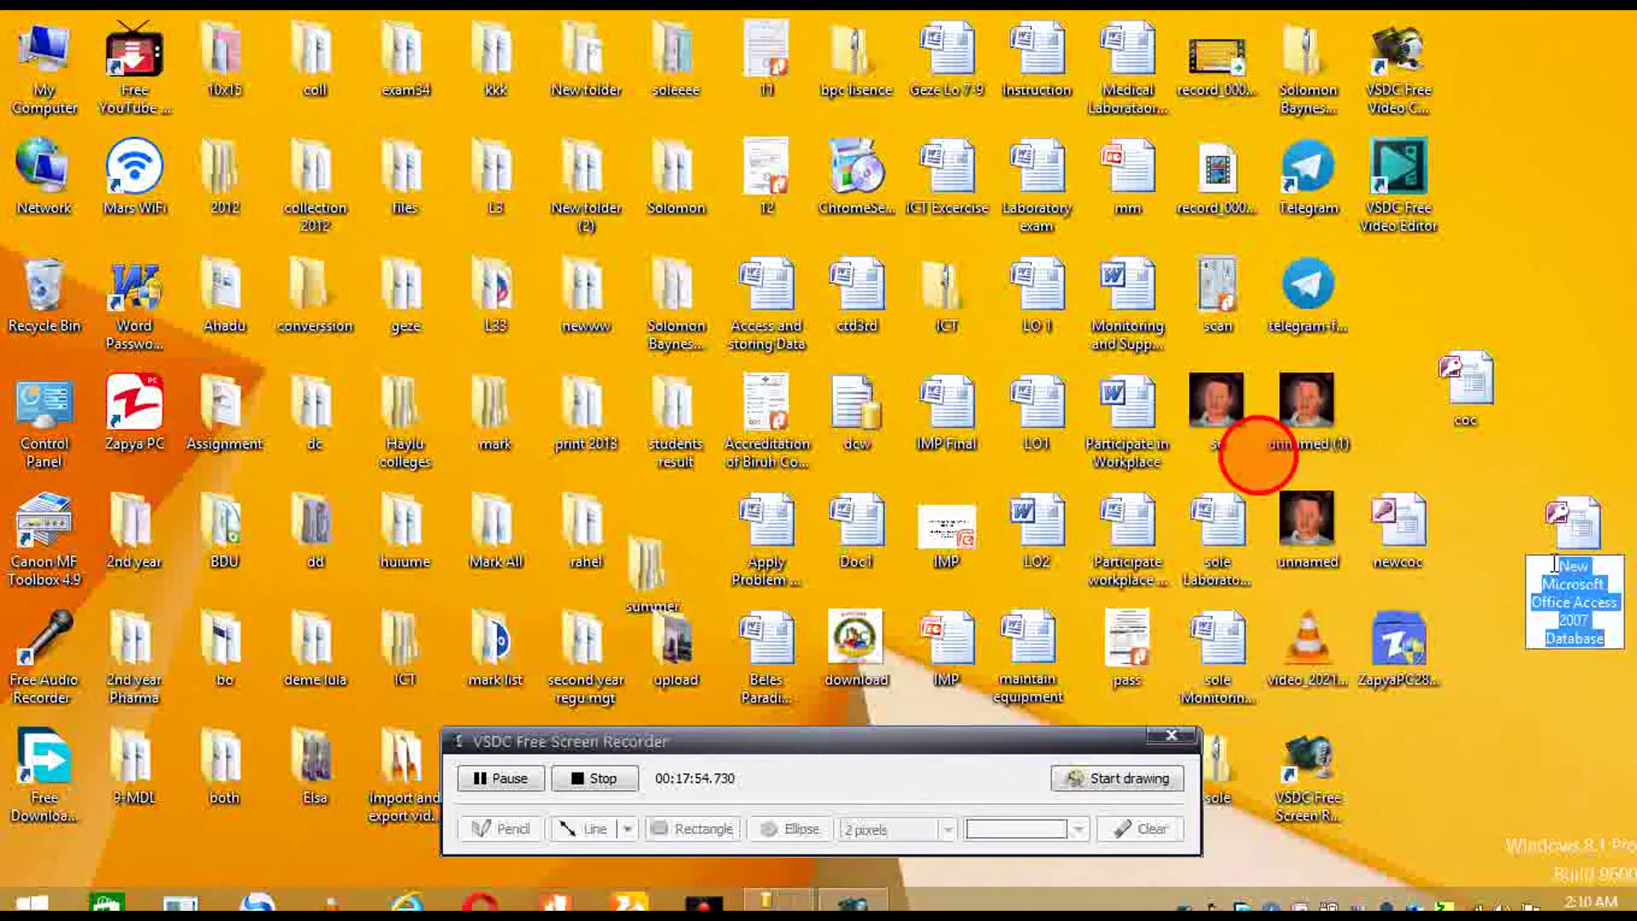
click(1569, 529)
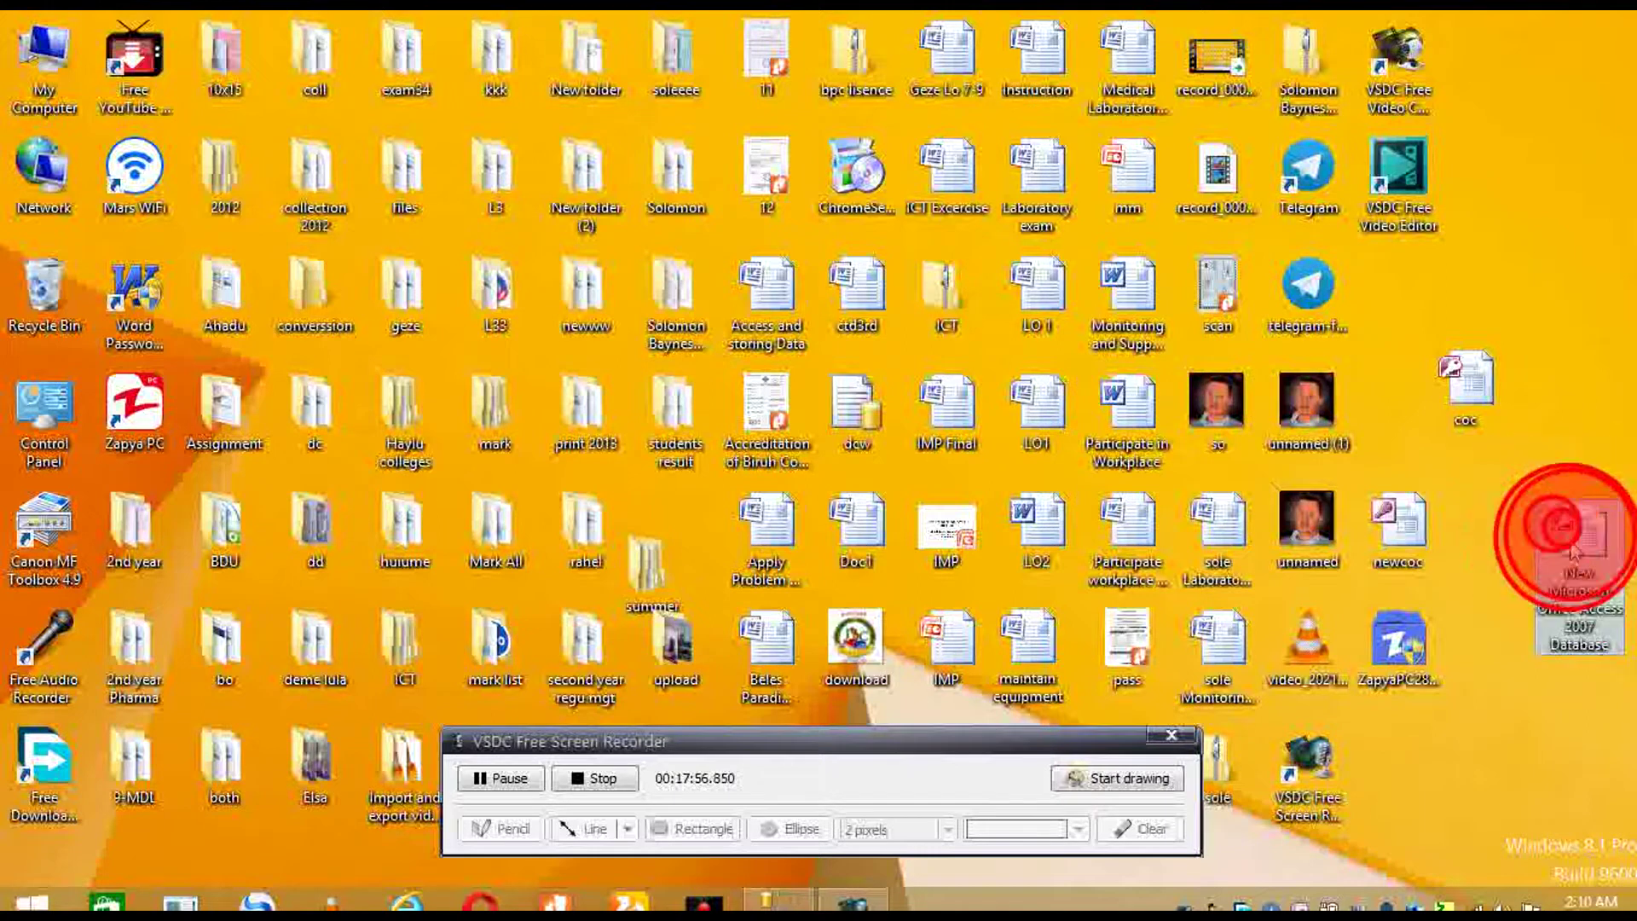
right_click(1573, 552)
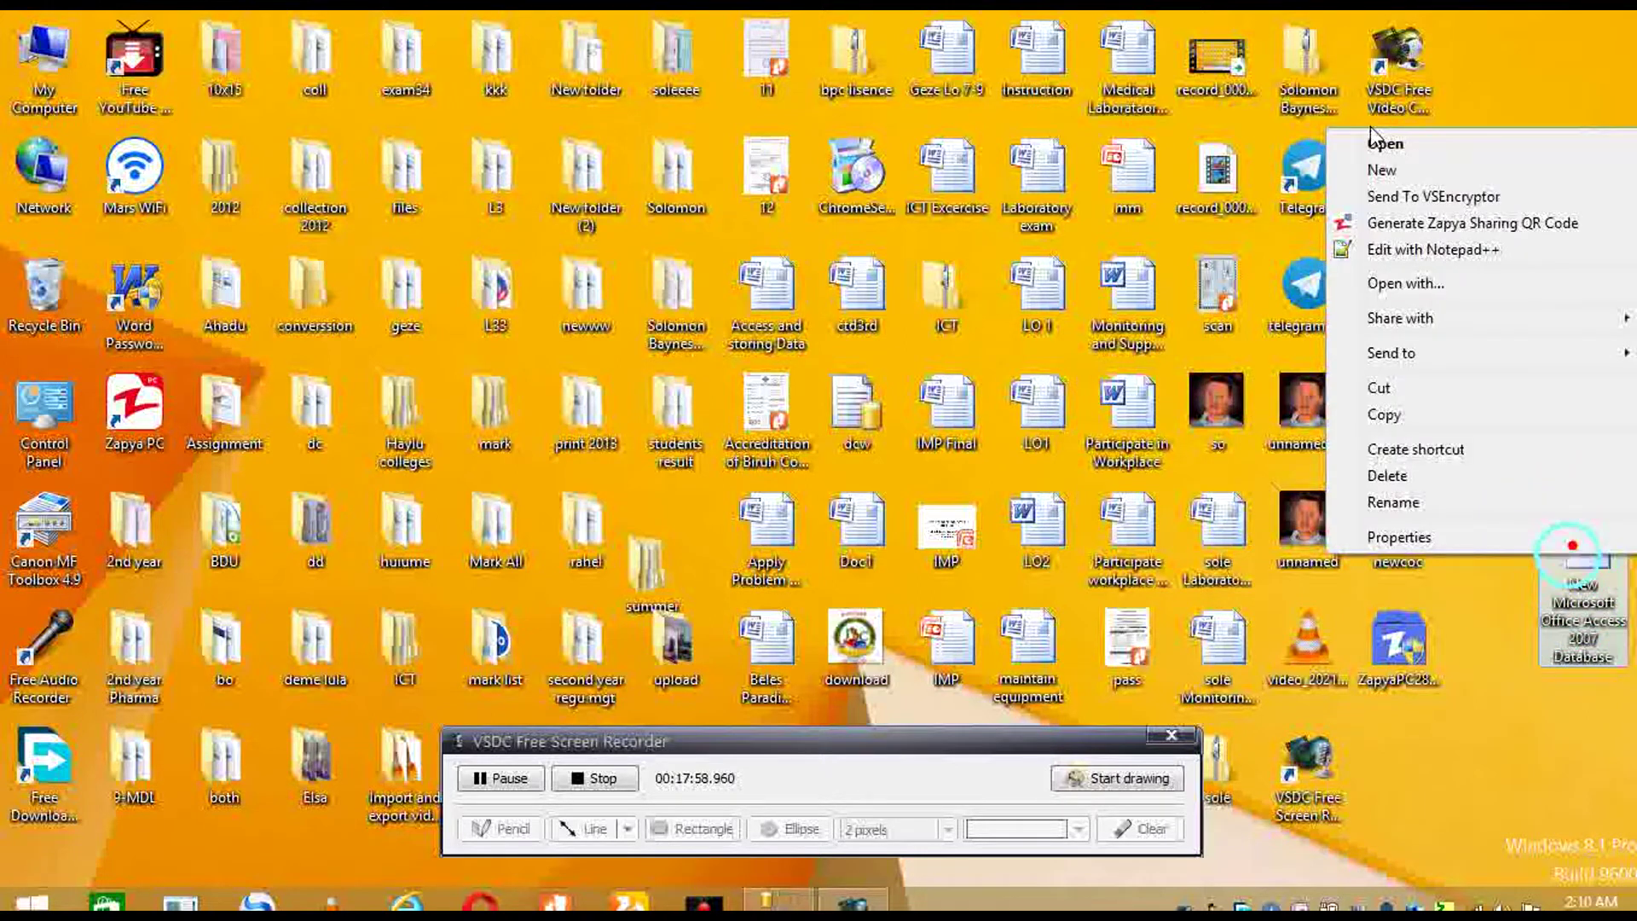
click(1383, 143)
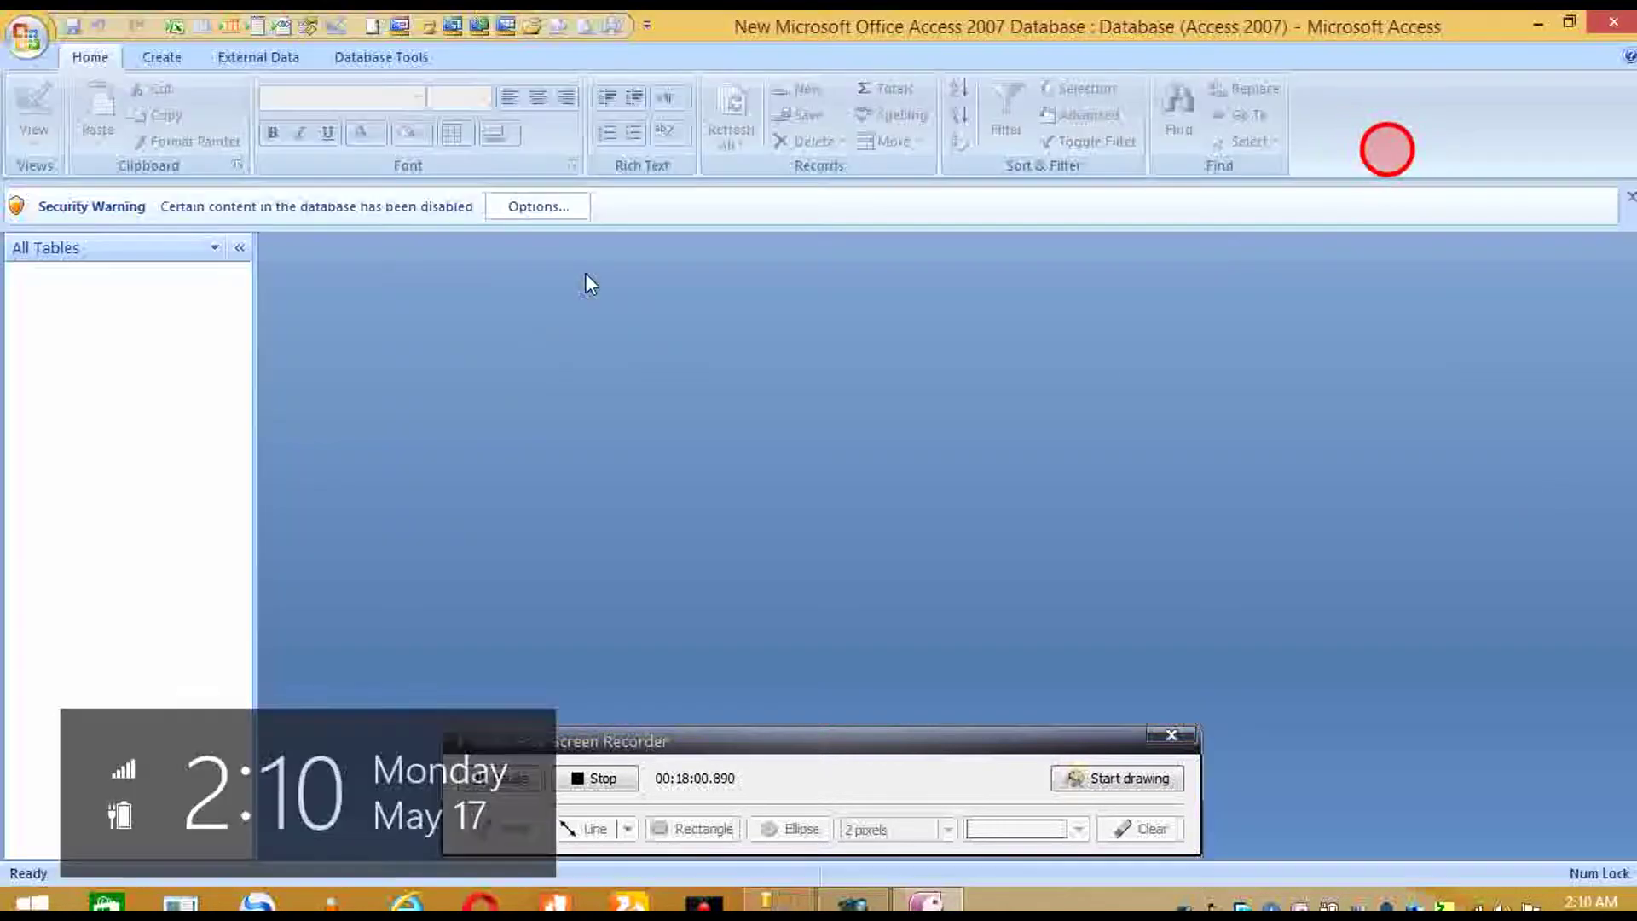
- Enable the new database's disabled content and bring up the Office button menu
click(538, 206)
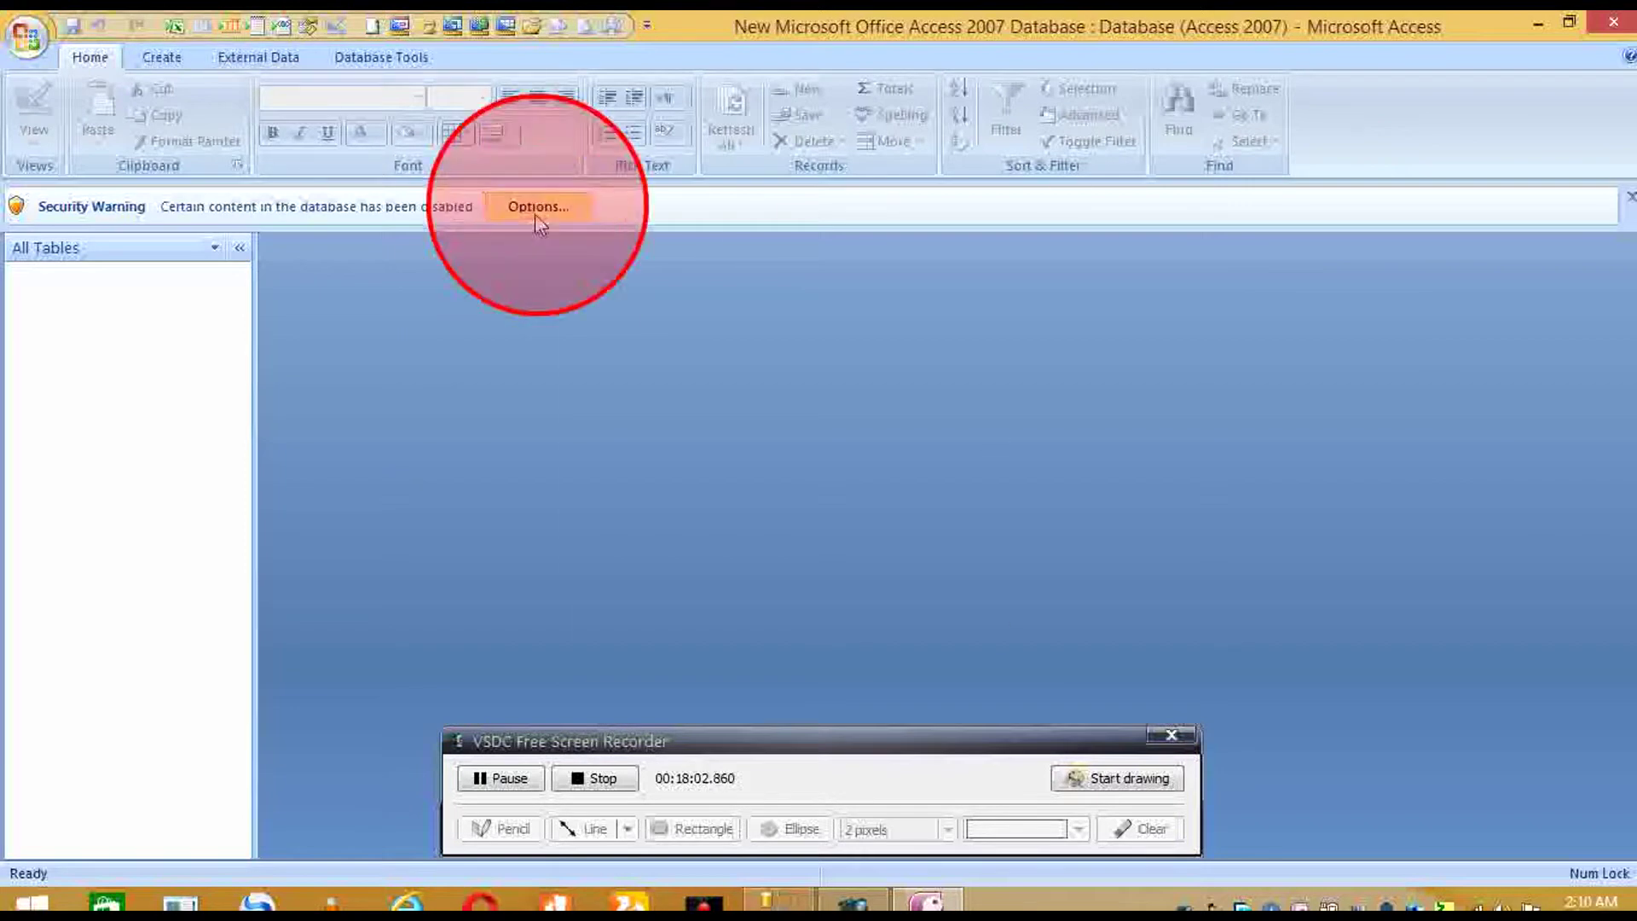
click(686, 527)
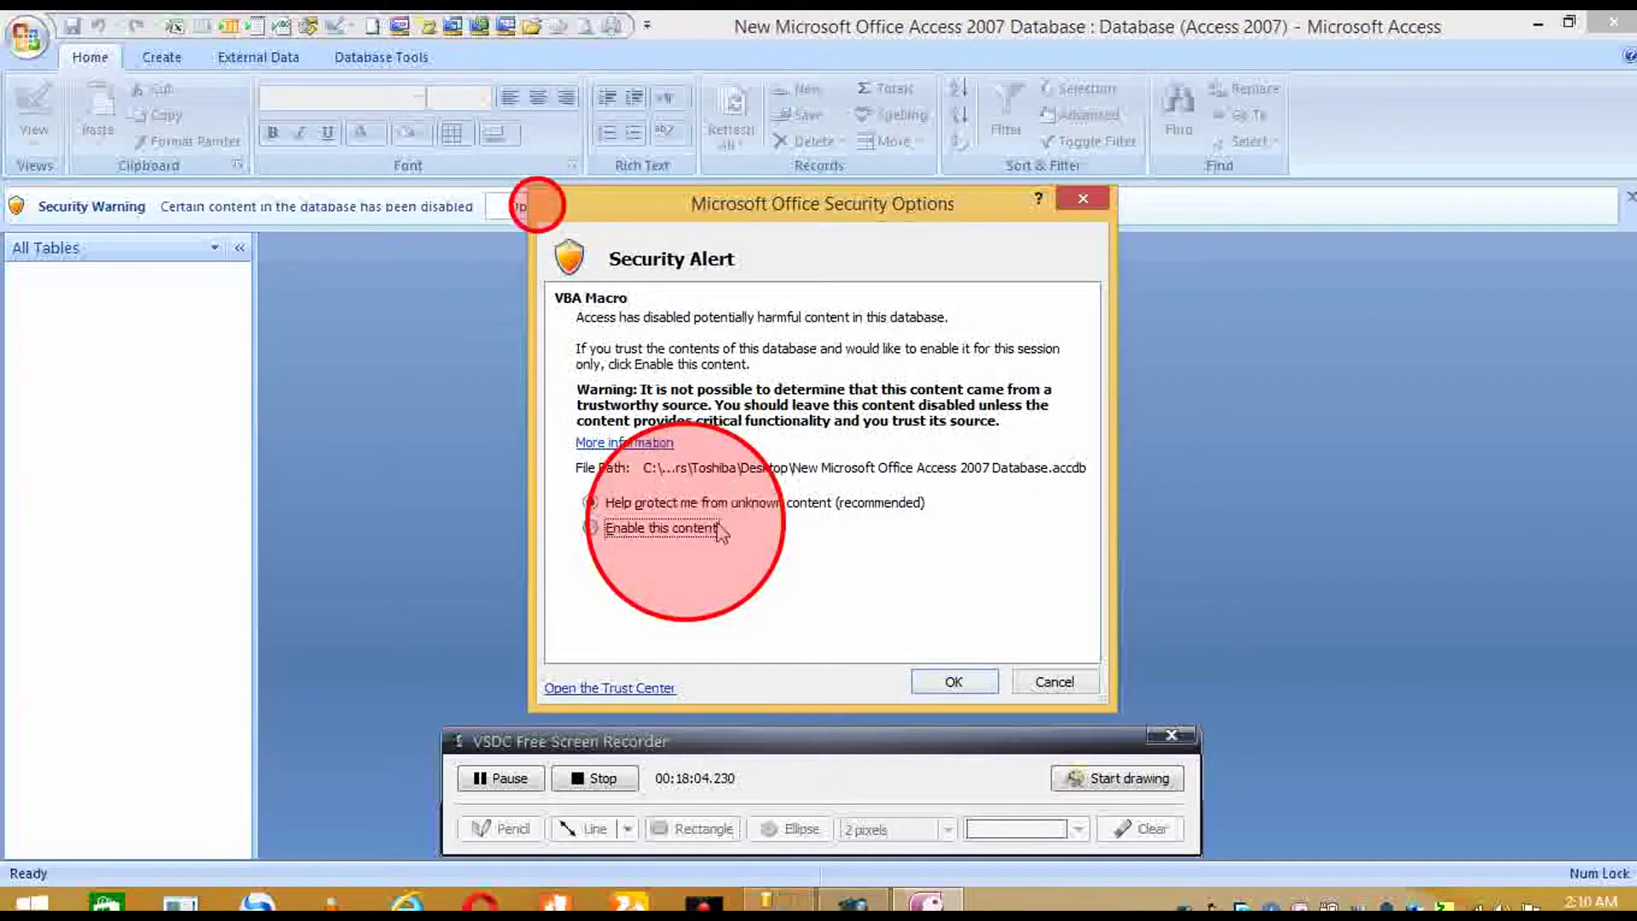
click(953, 682)
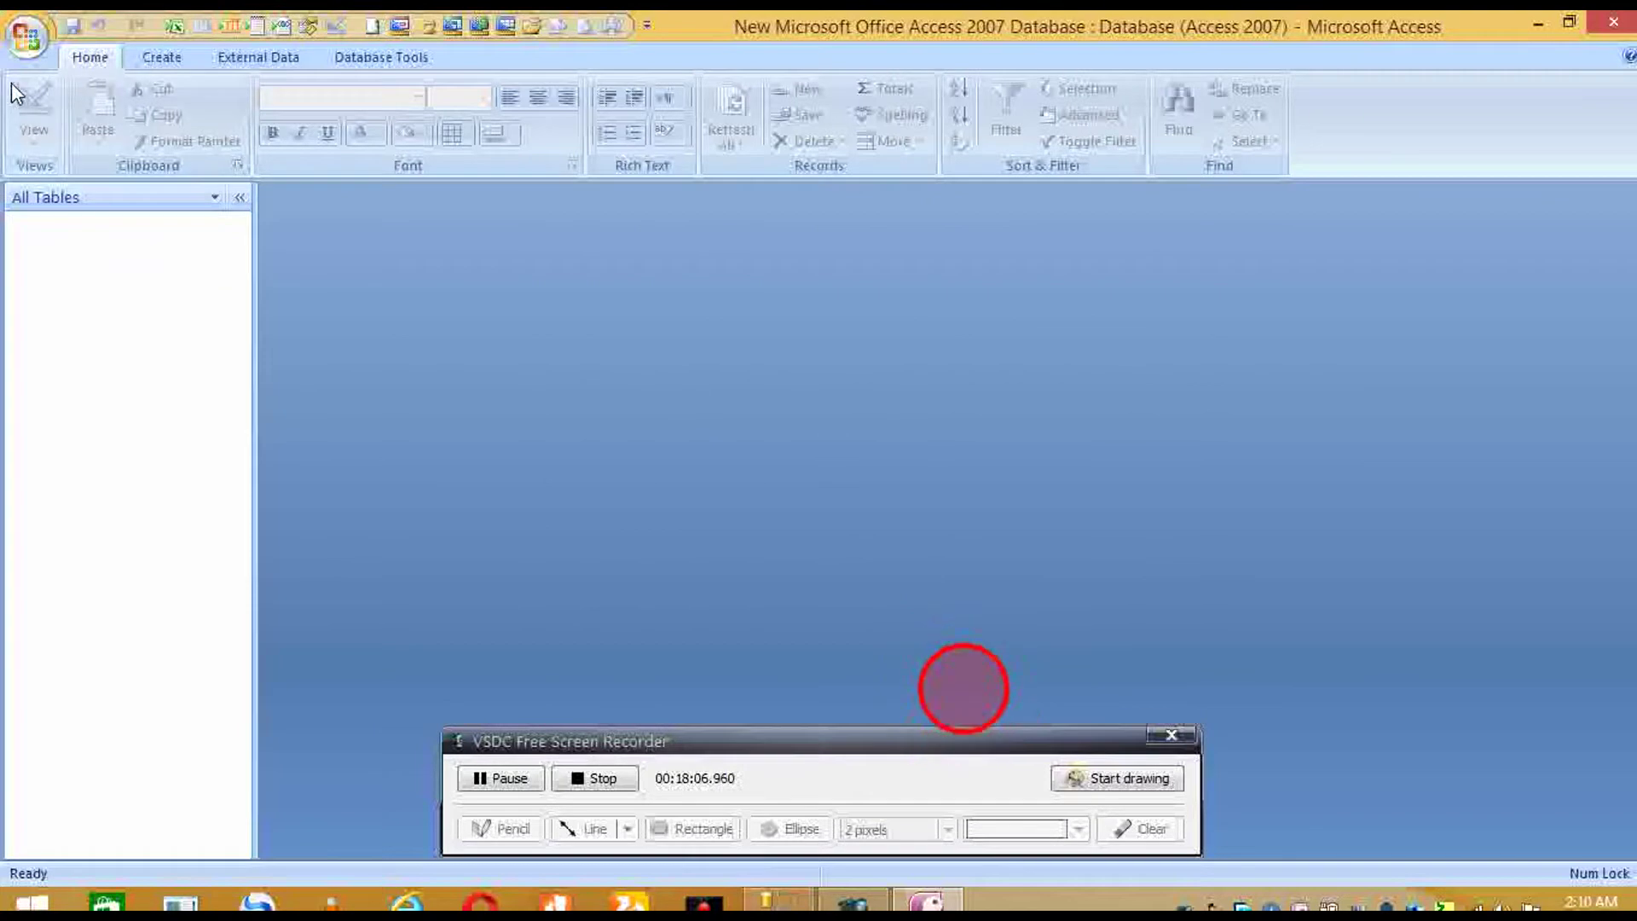
click(34, 47)
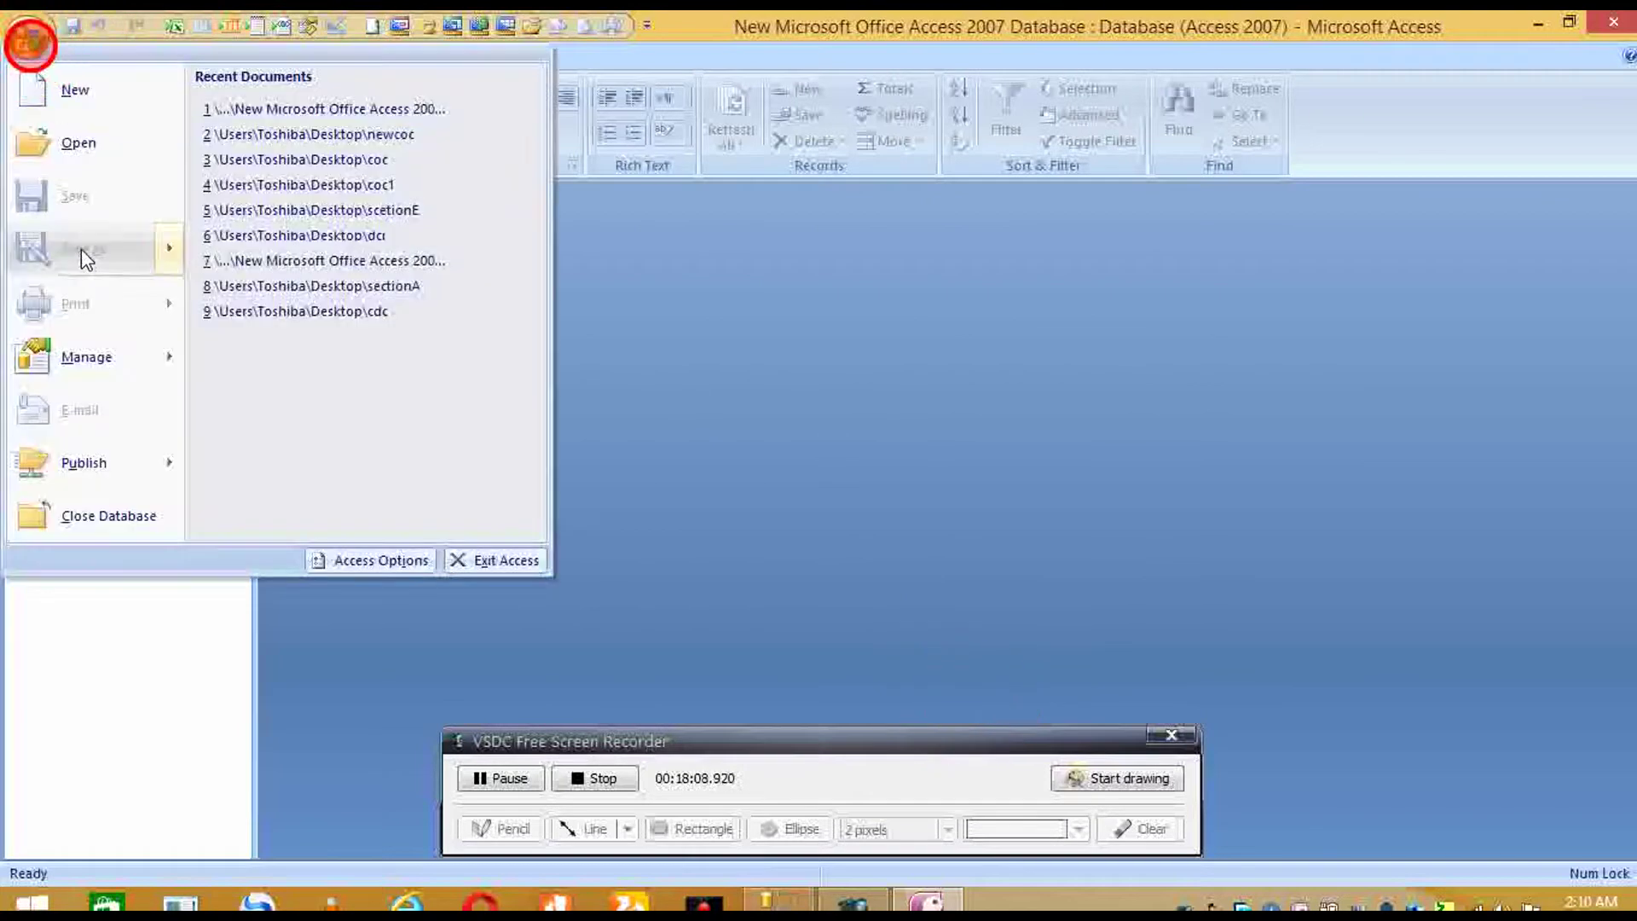
- Save the database to the Desktop as 'company' in Access 2002-2003 format
mouse_move(84, 252)
click(311, 351)
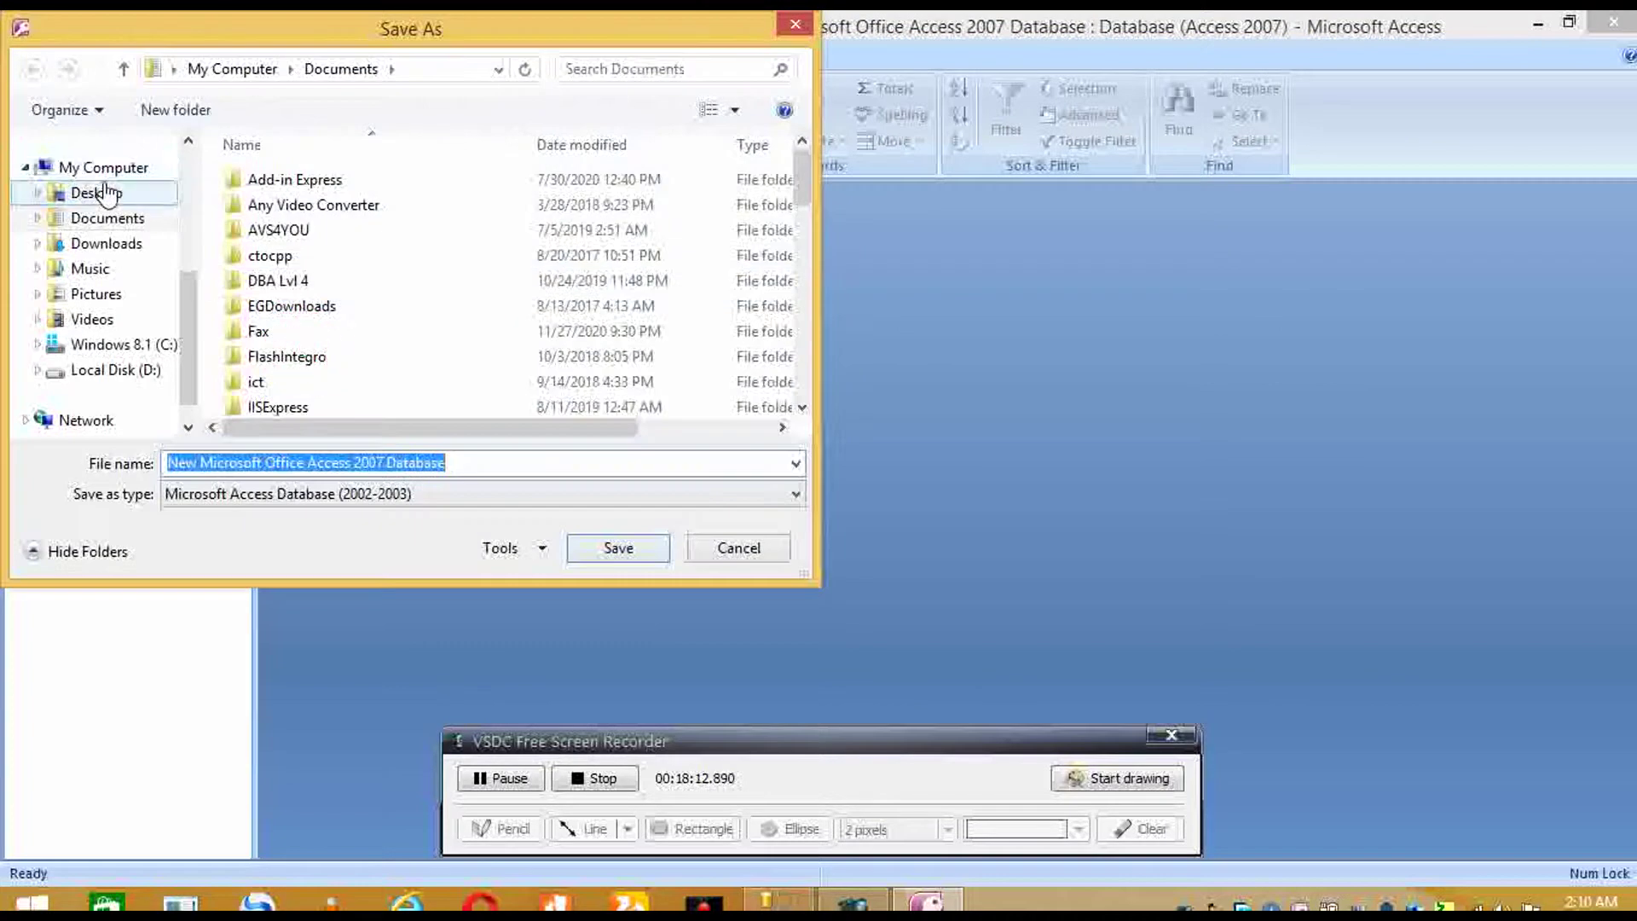
click(120, 219)
click(102, 195)
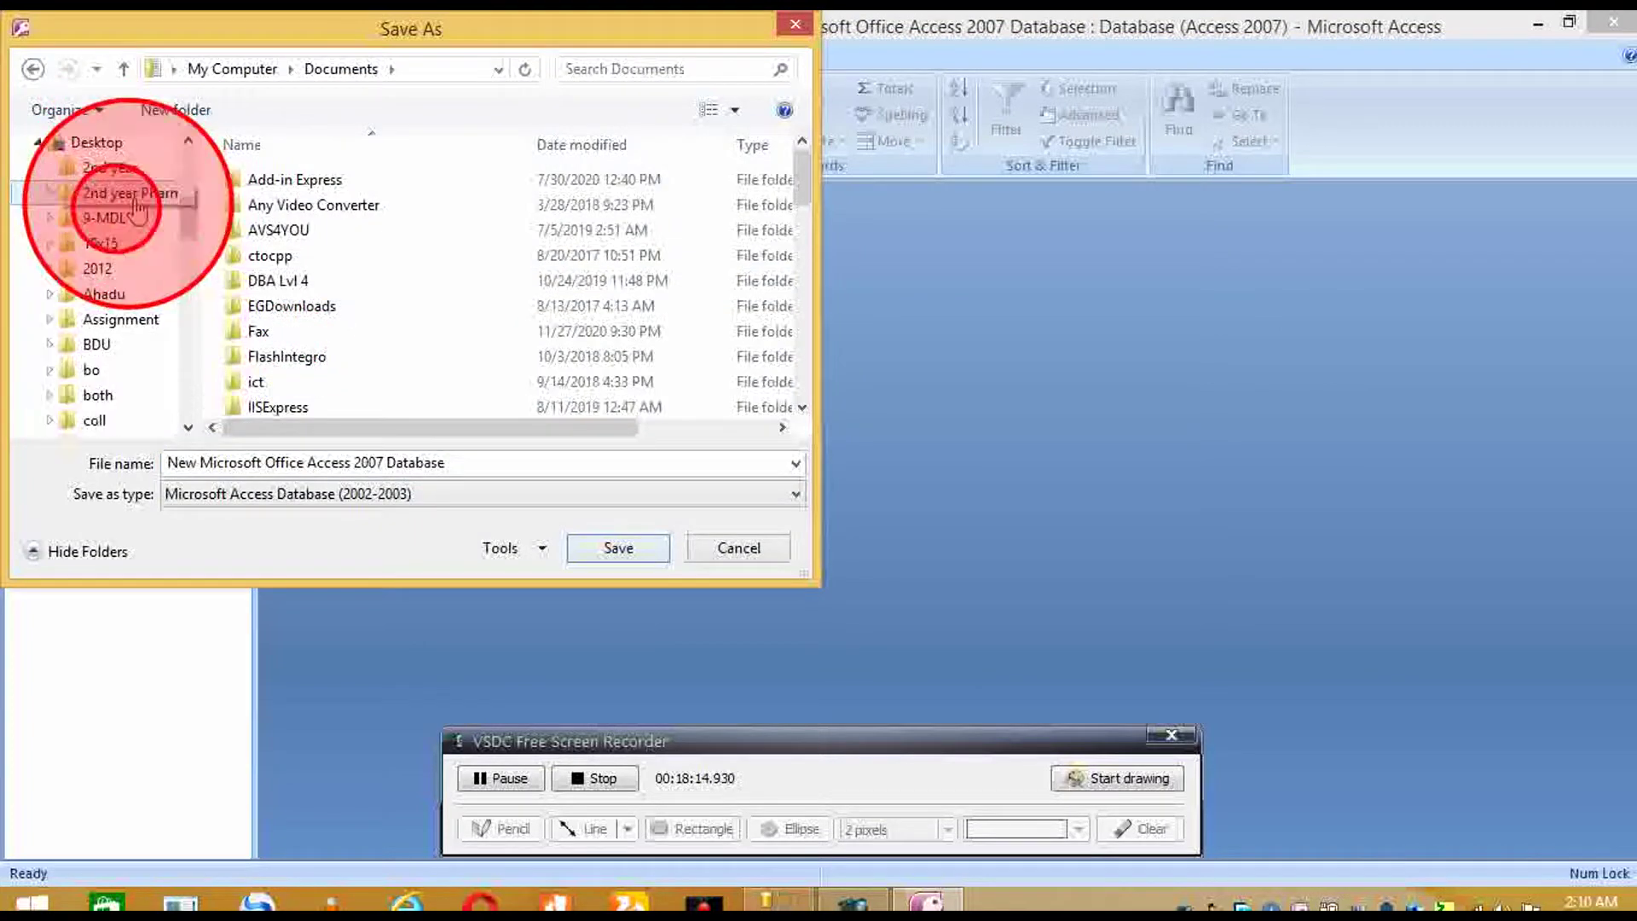
click(94, 143)
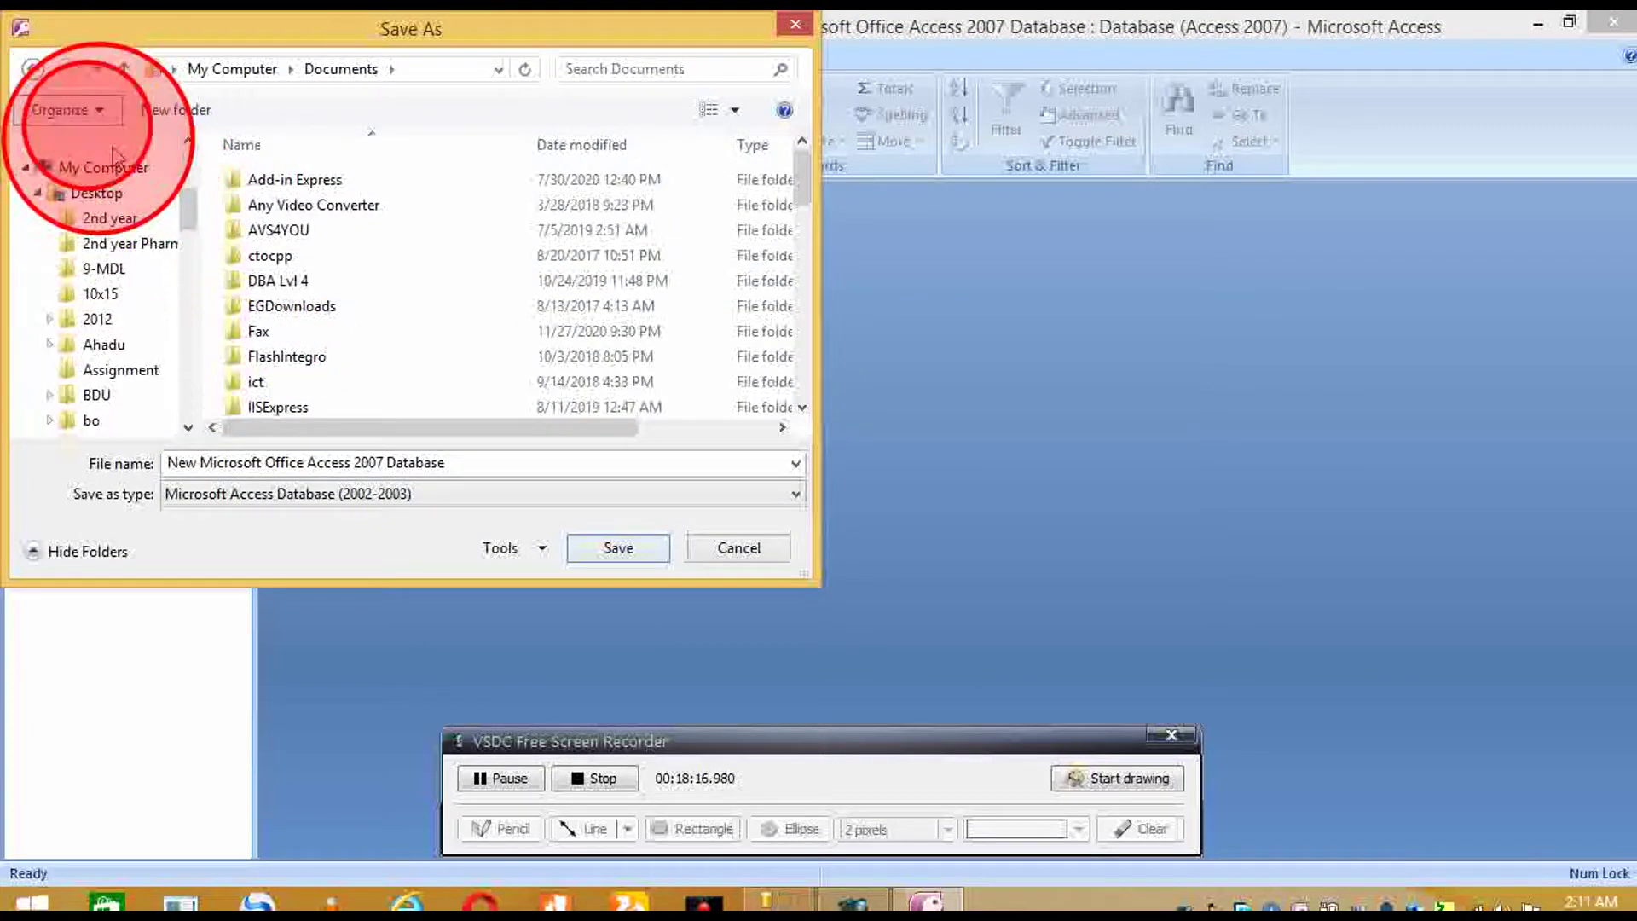
click(94, 145)
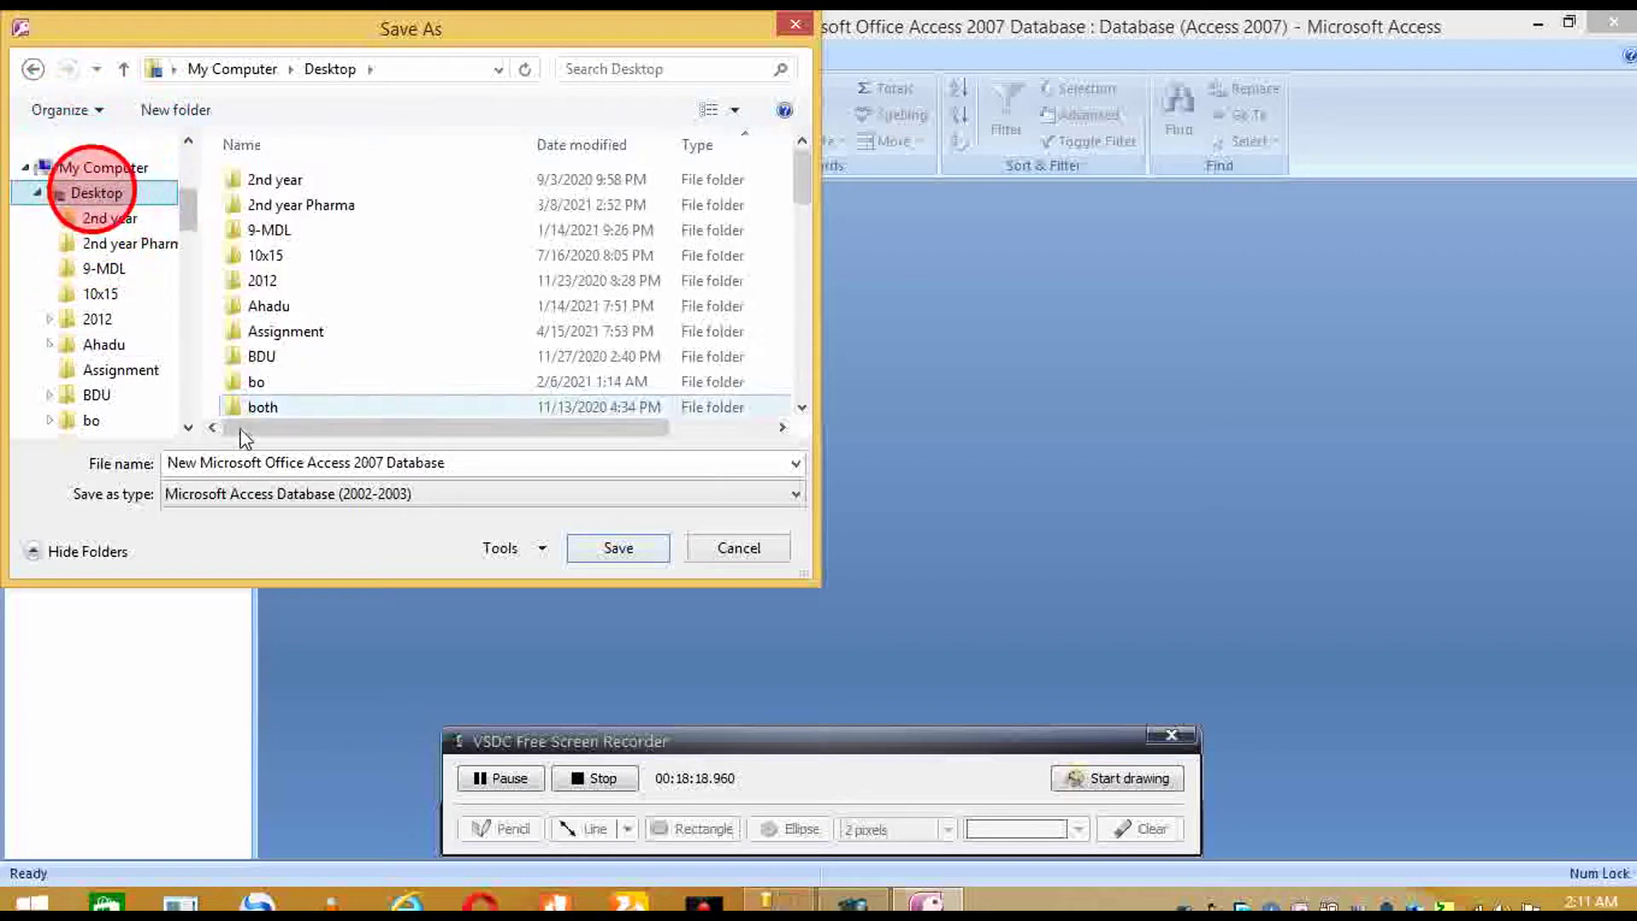
click(263, 471)
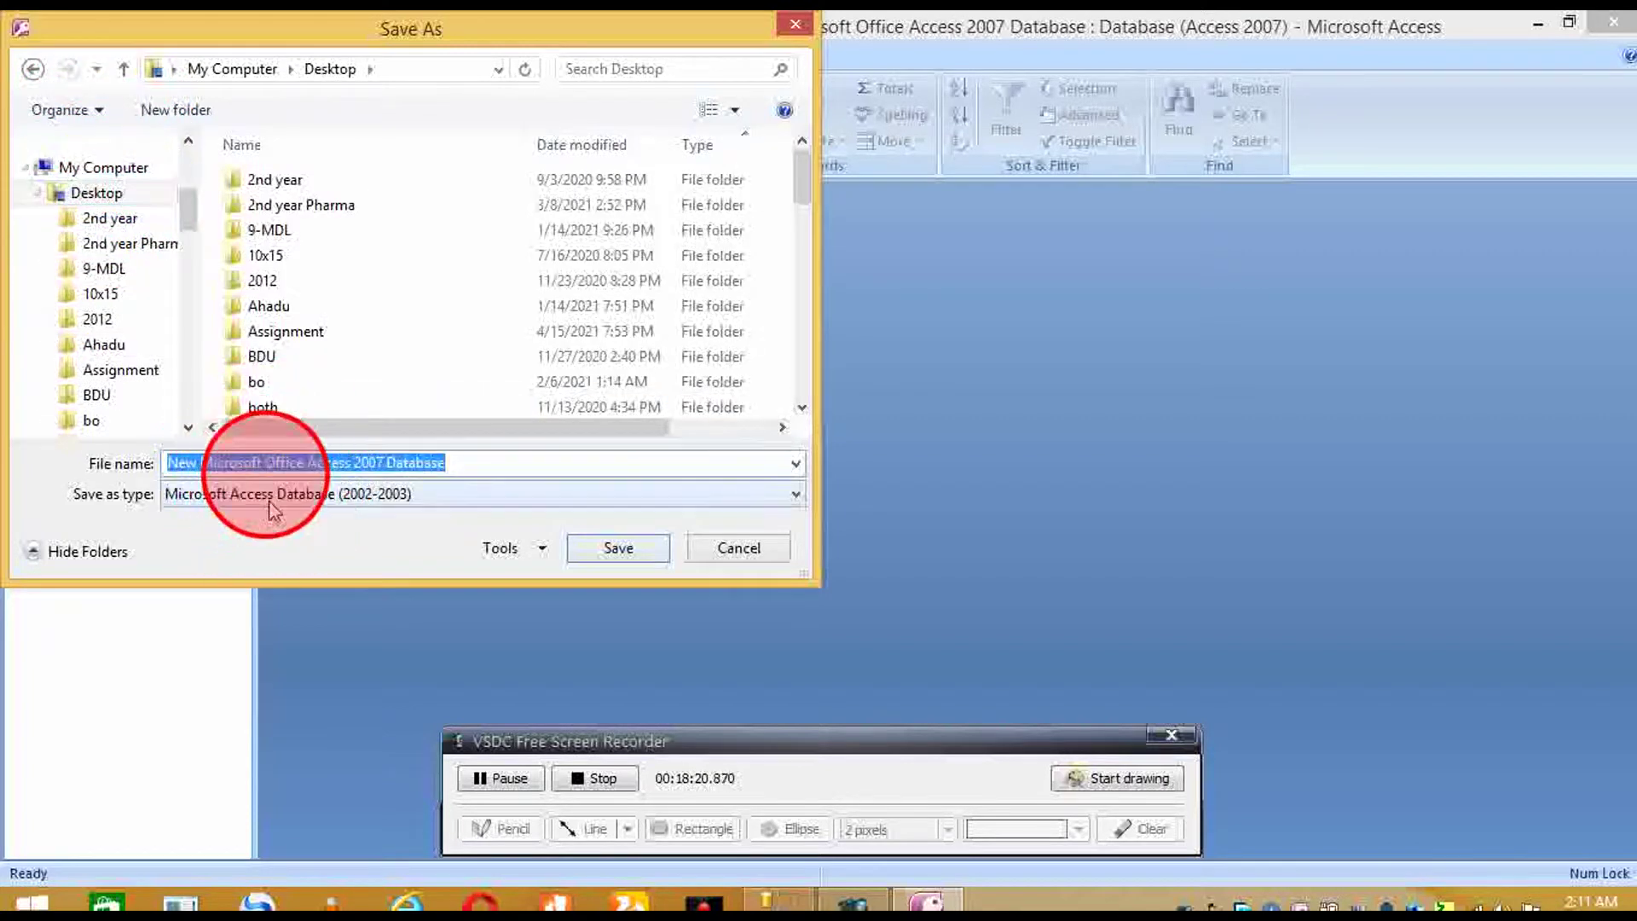
text(company)
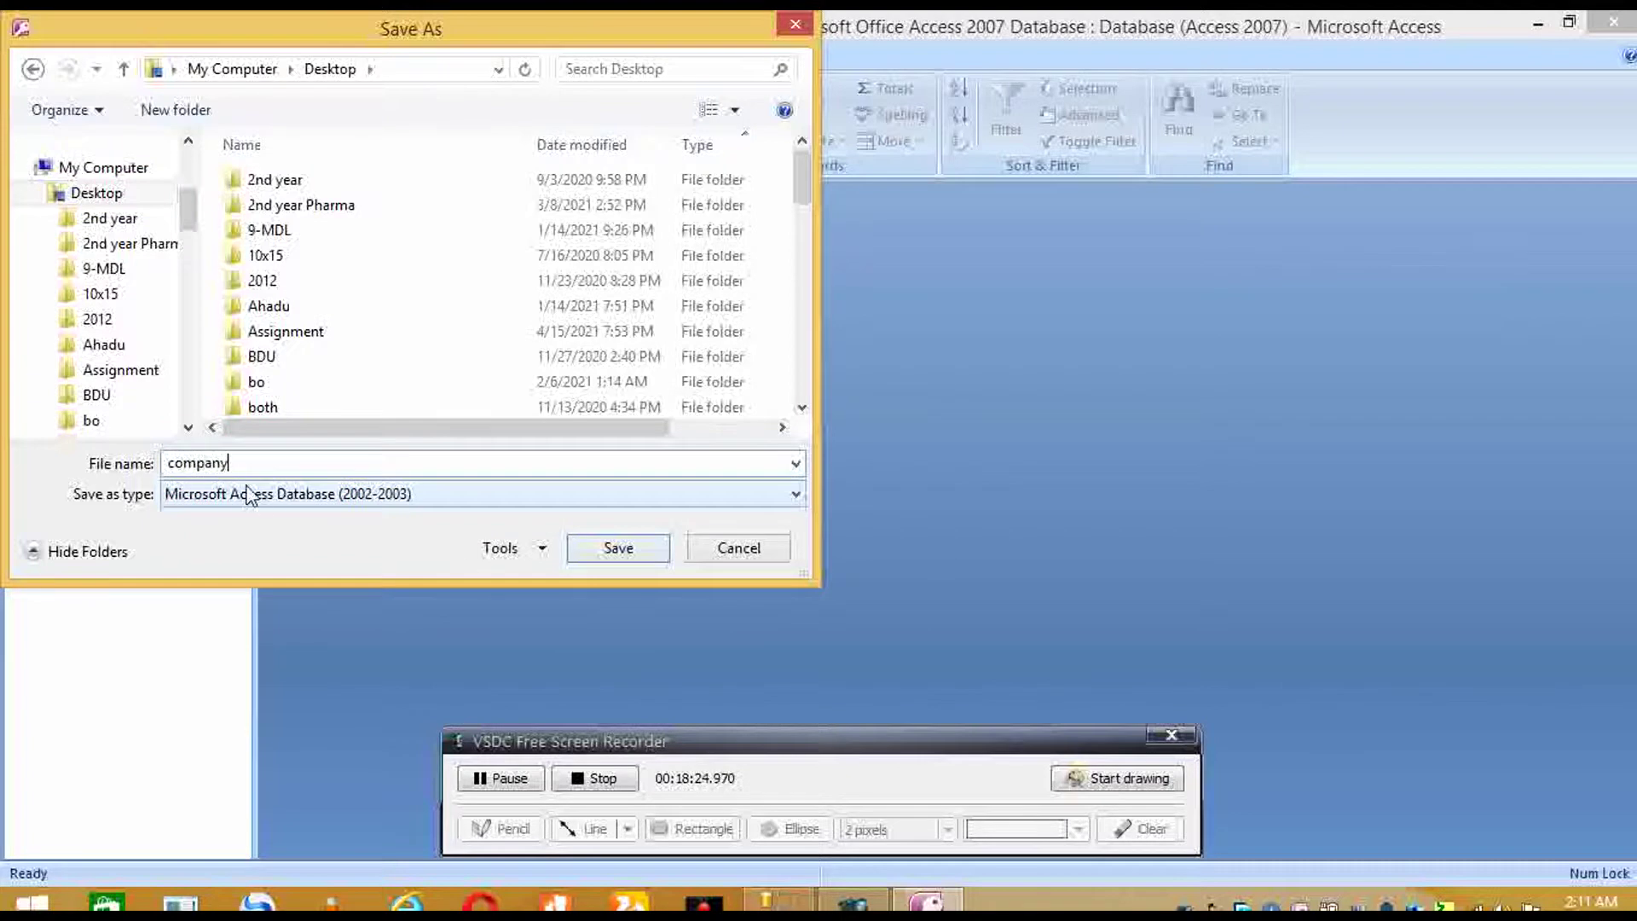
click(619, 549)
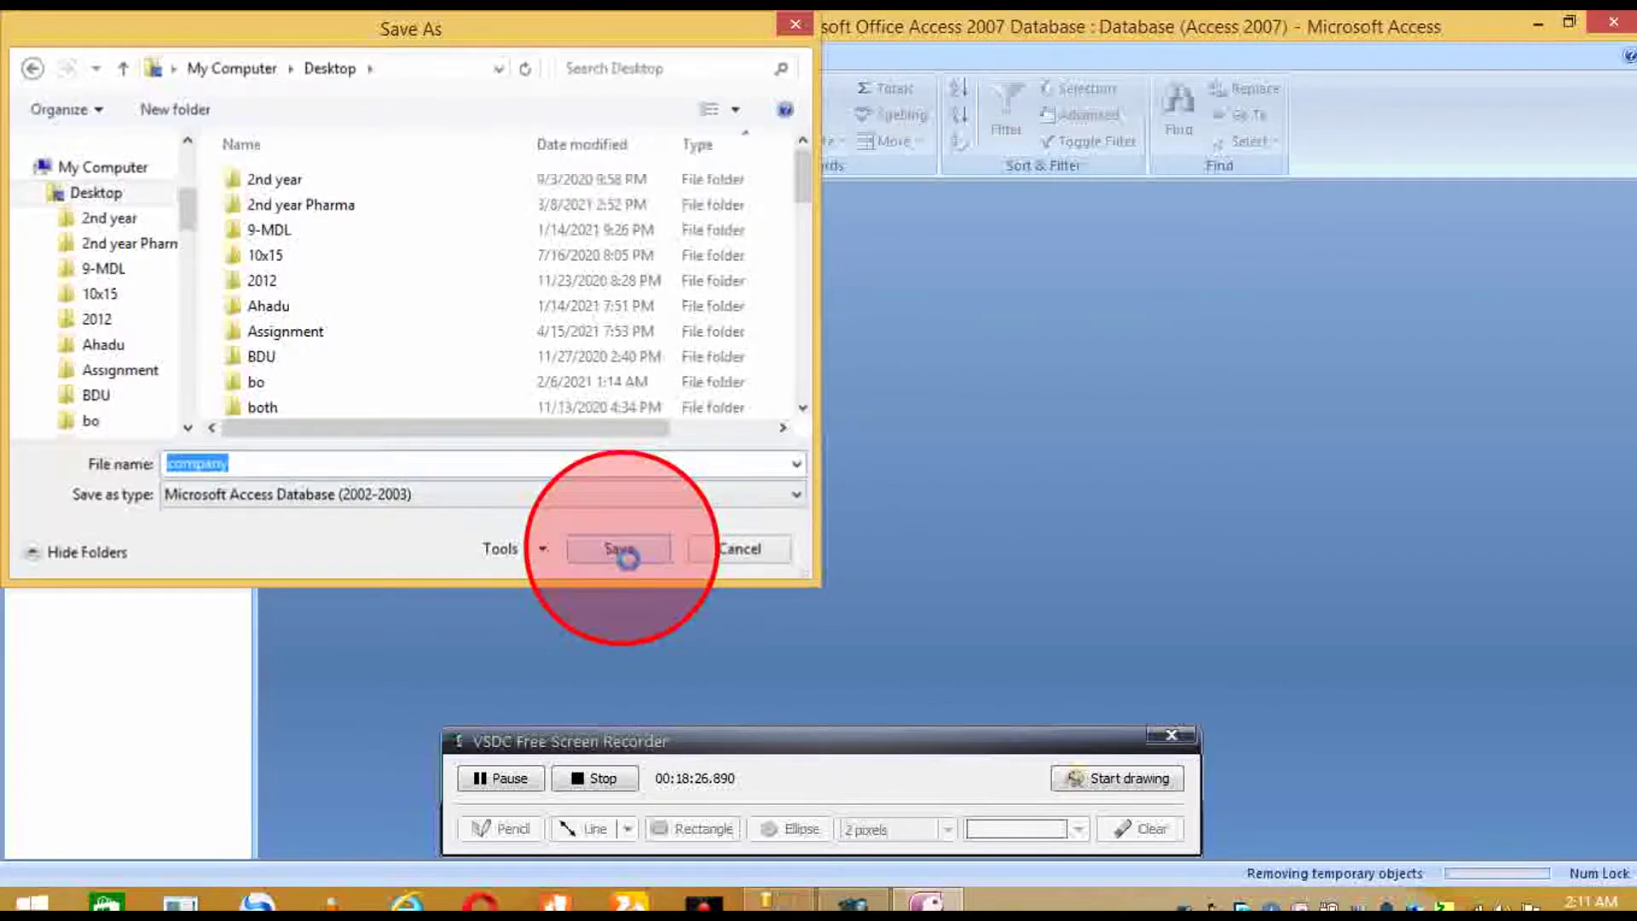
- Close Access, delete the old untitled database file, and return to SSMS
click(1625, 54)
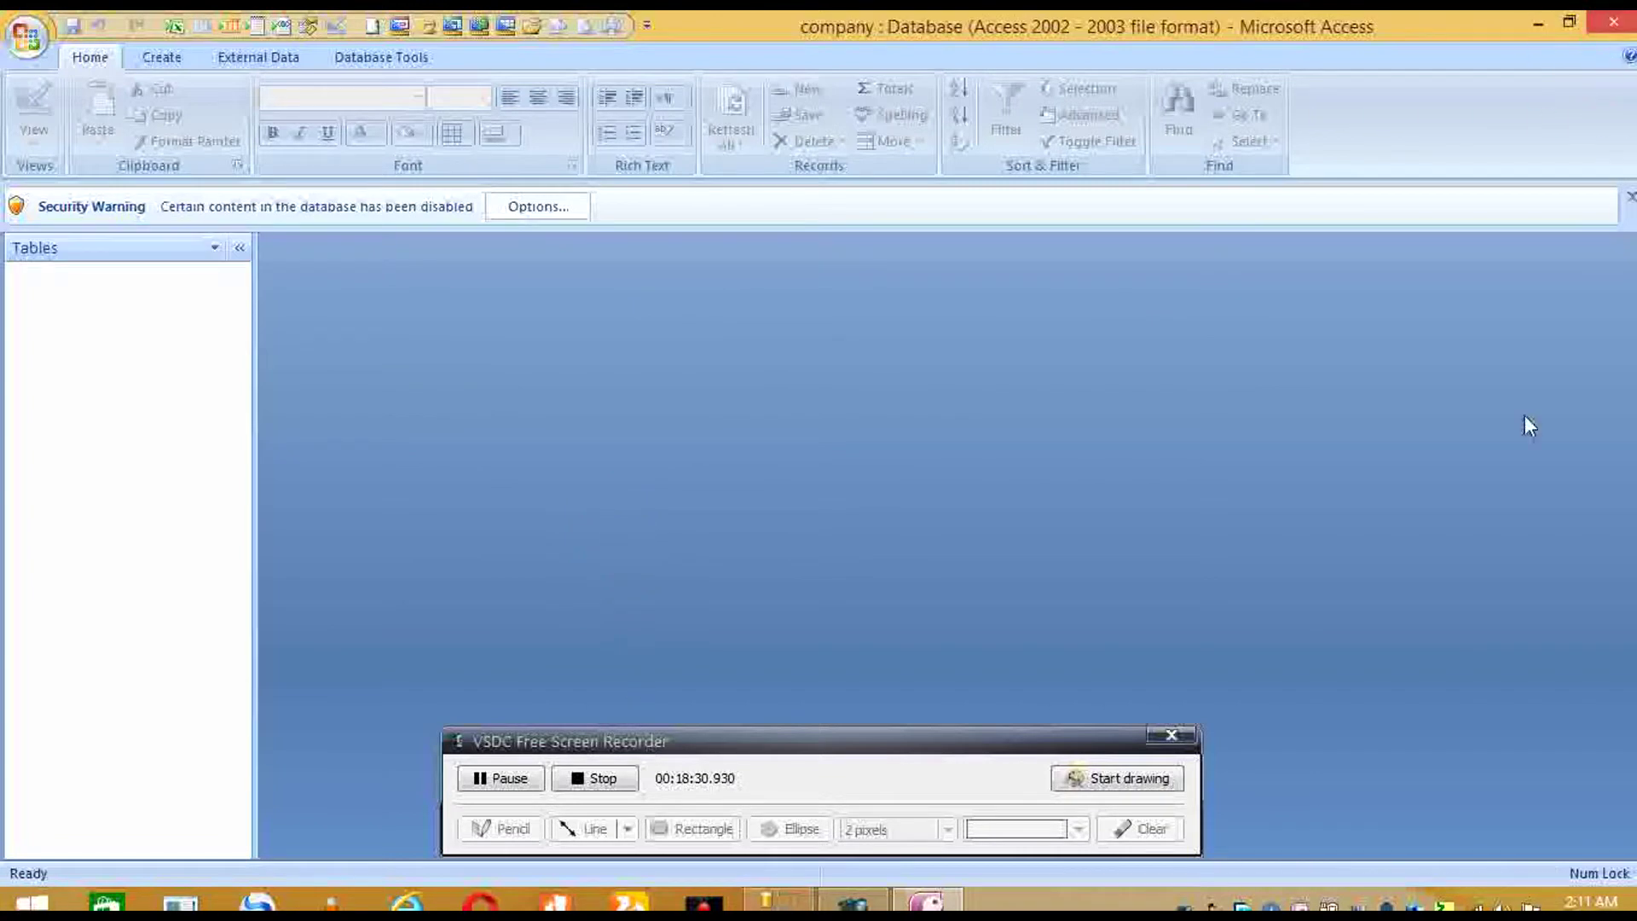
click(1617, 20)
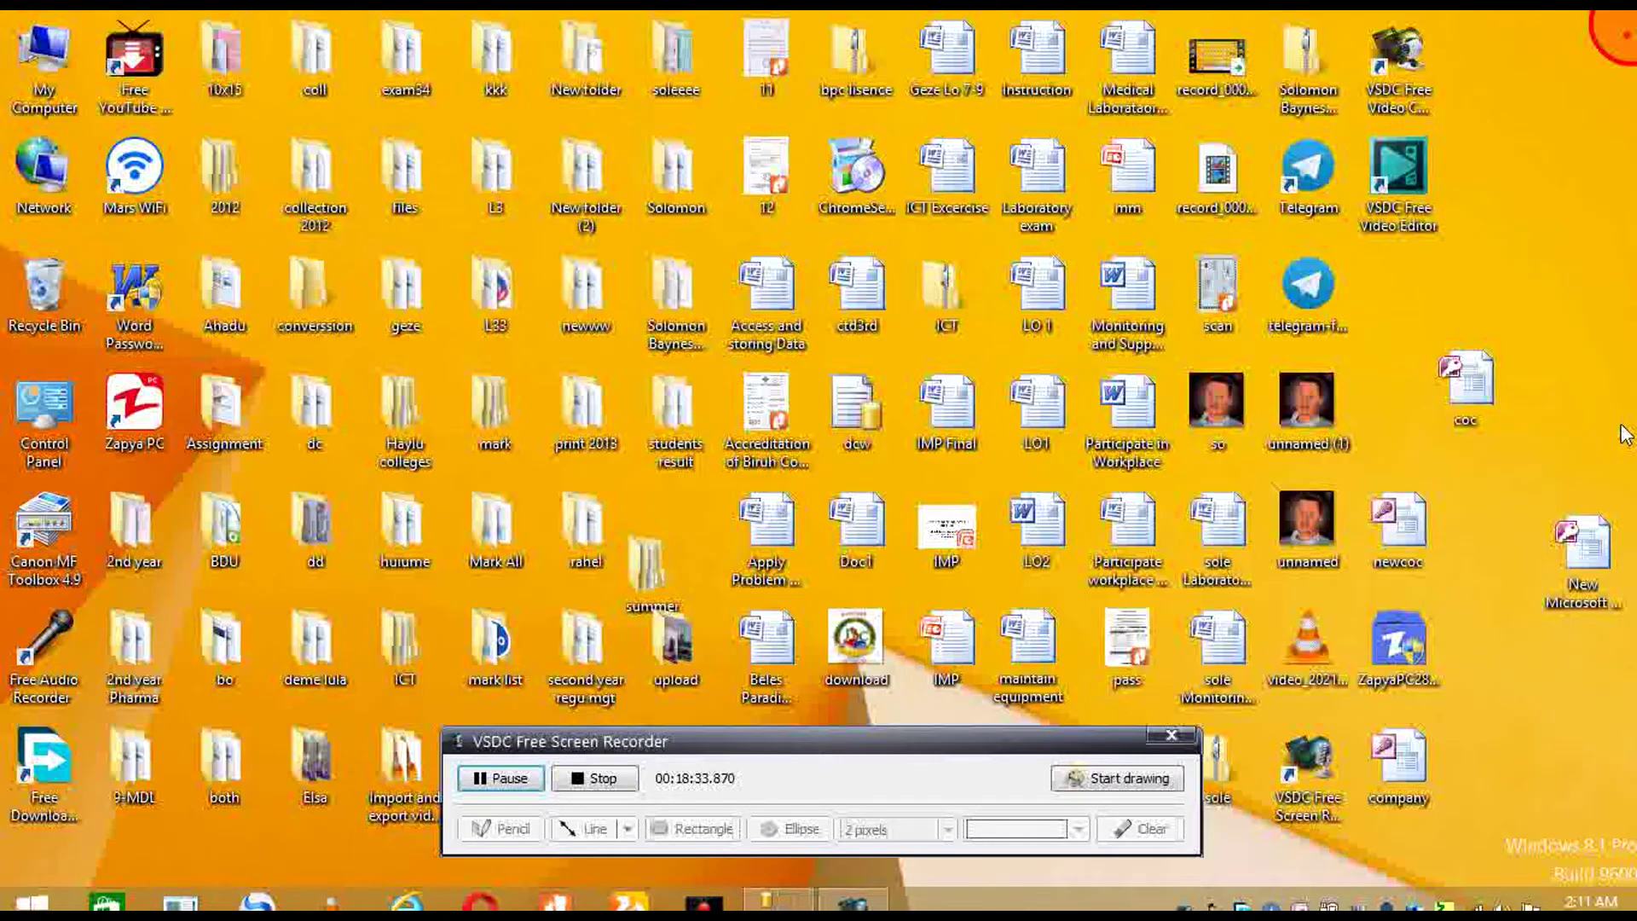
click(1590, 546)
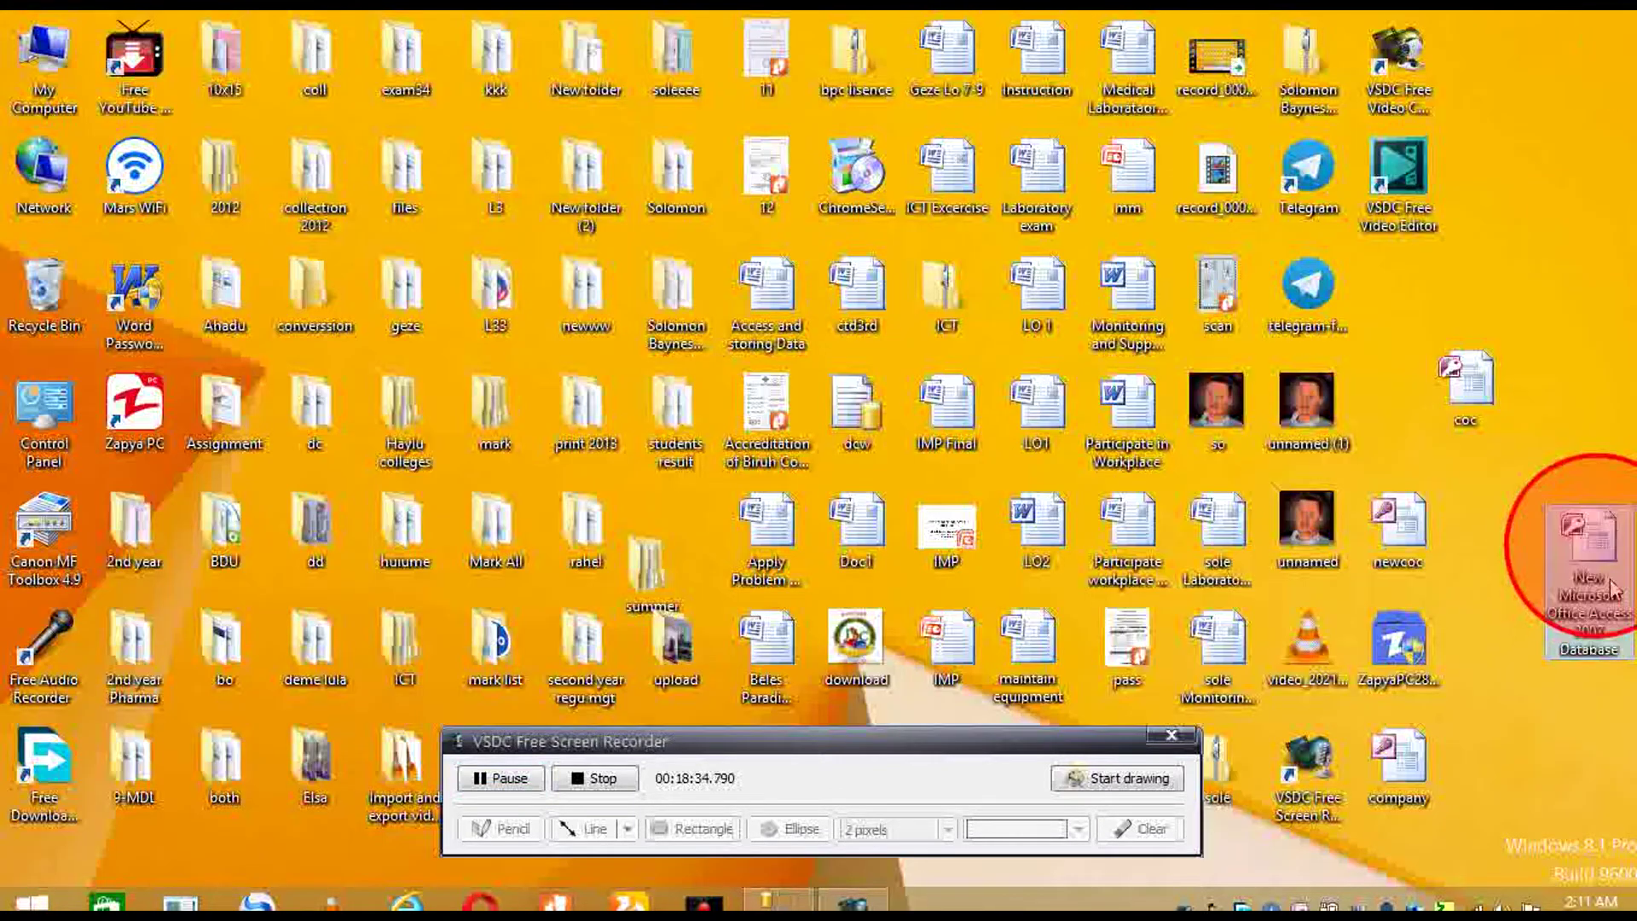
key(Delete)
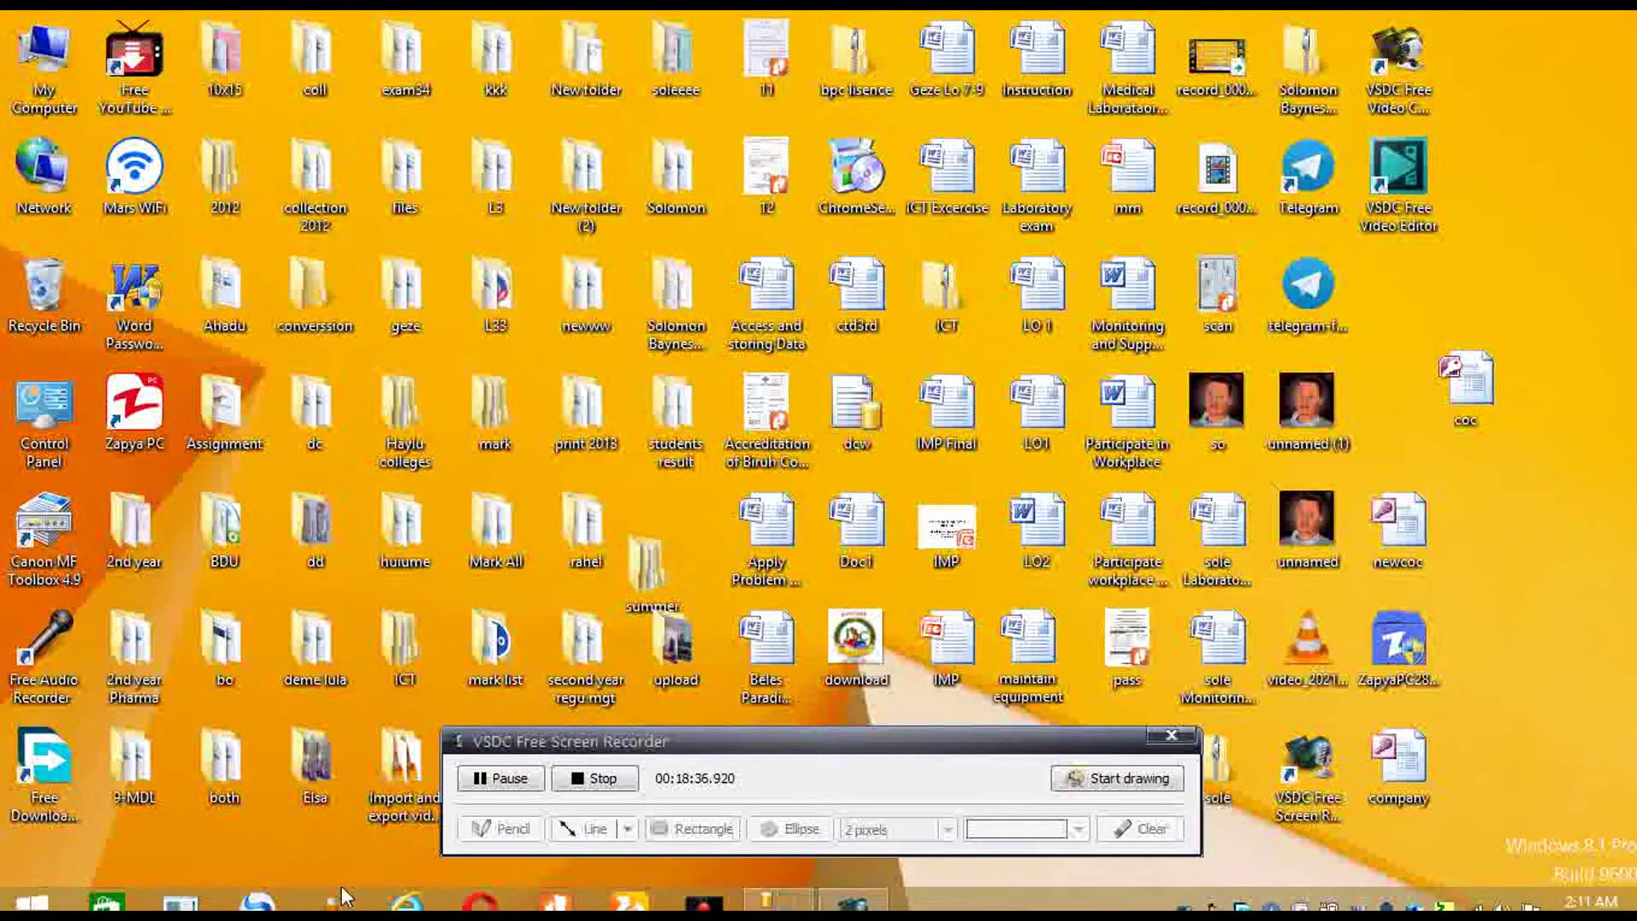
click(774, 901)
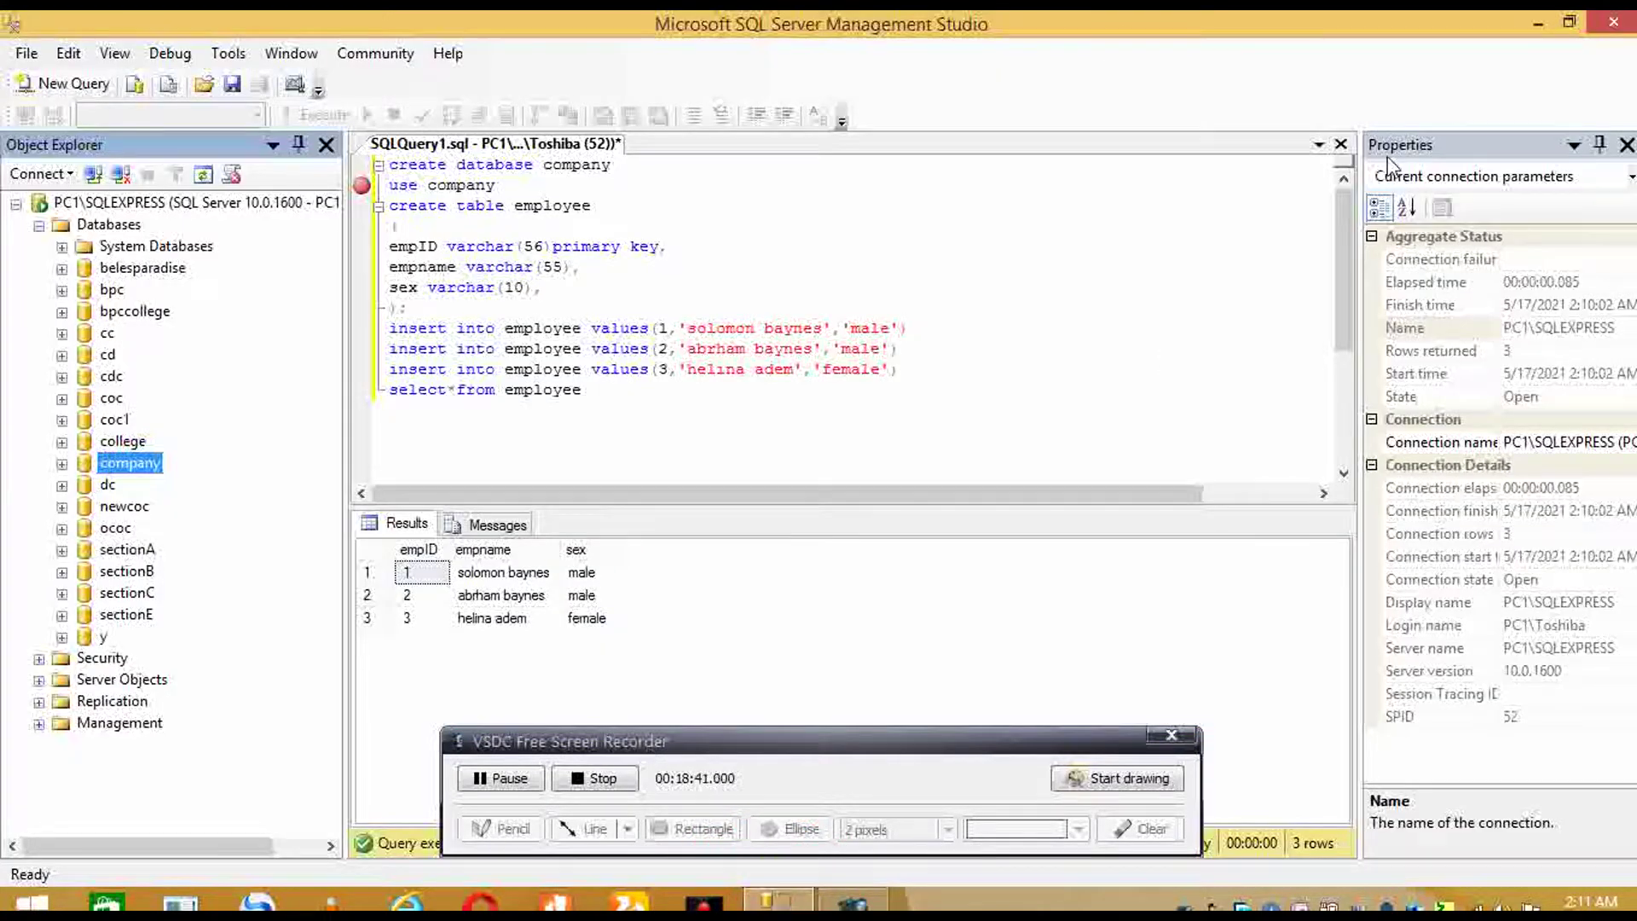
- Close the SQLQuery1 tab, saving the script as 'company'
click(1338, 150)
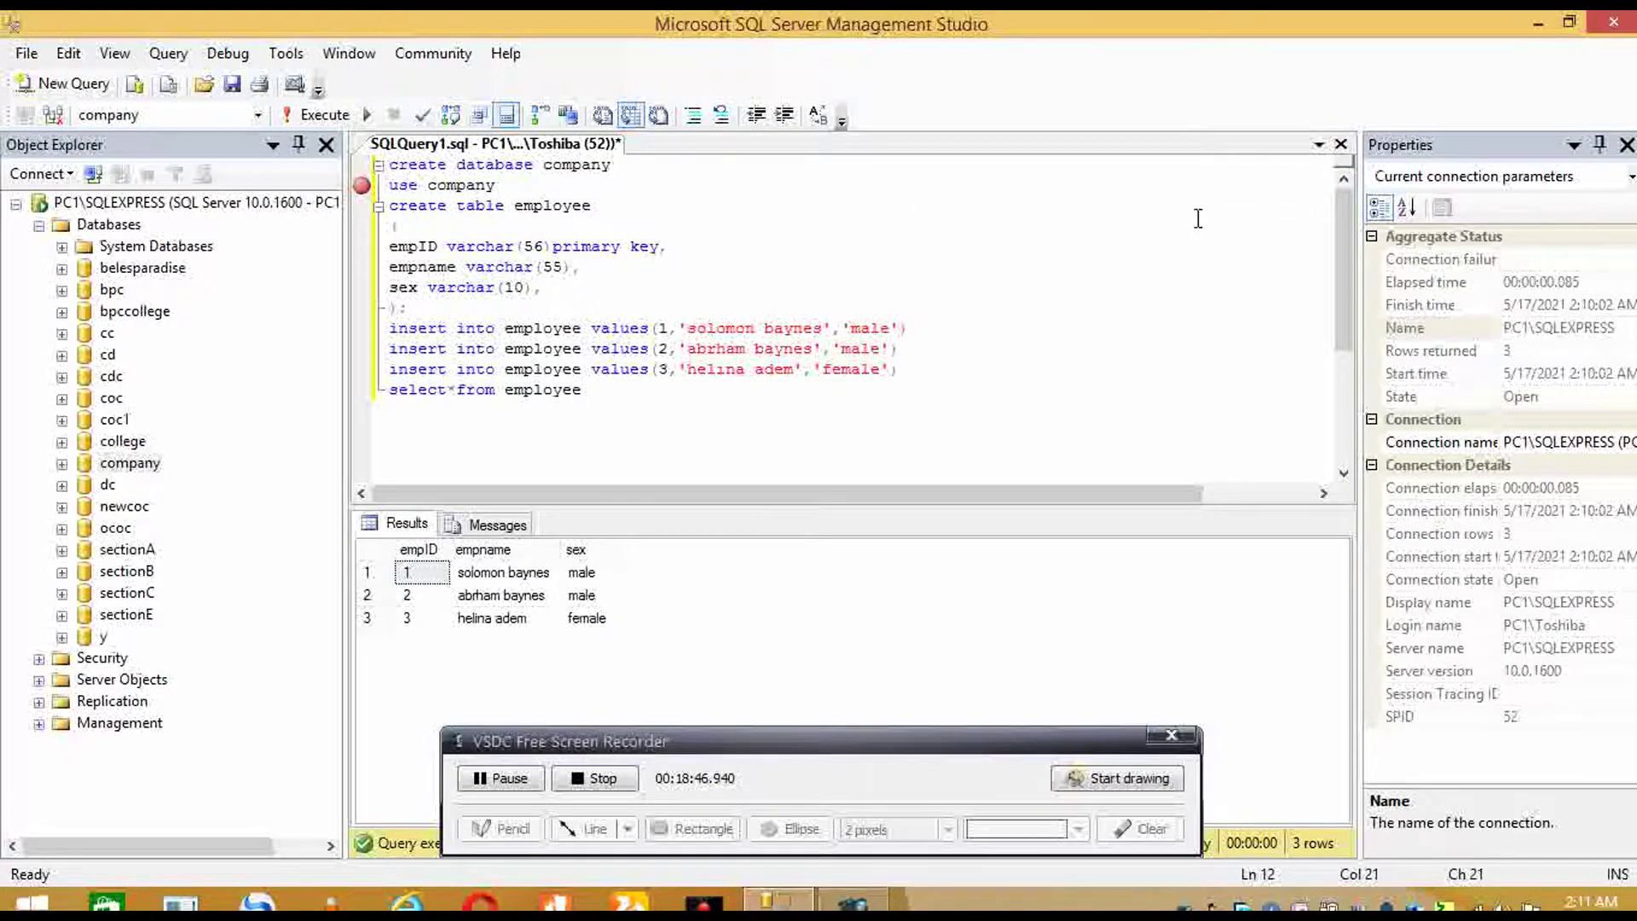
click(1343, 151)
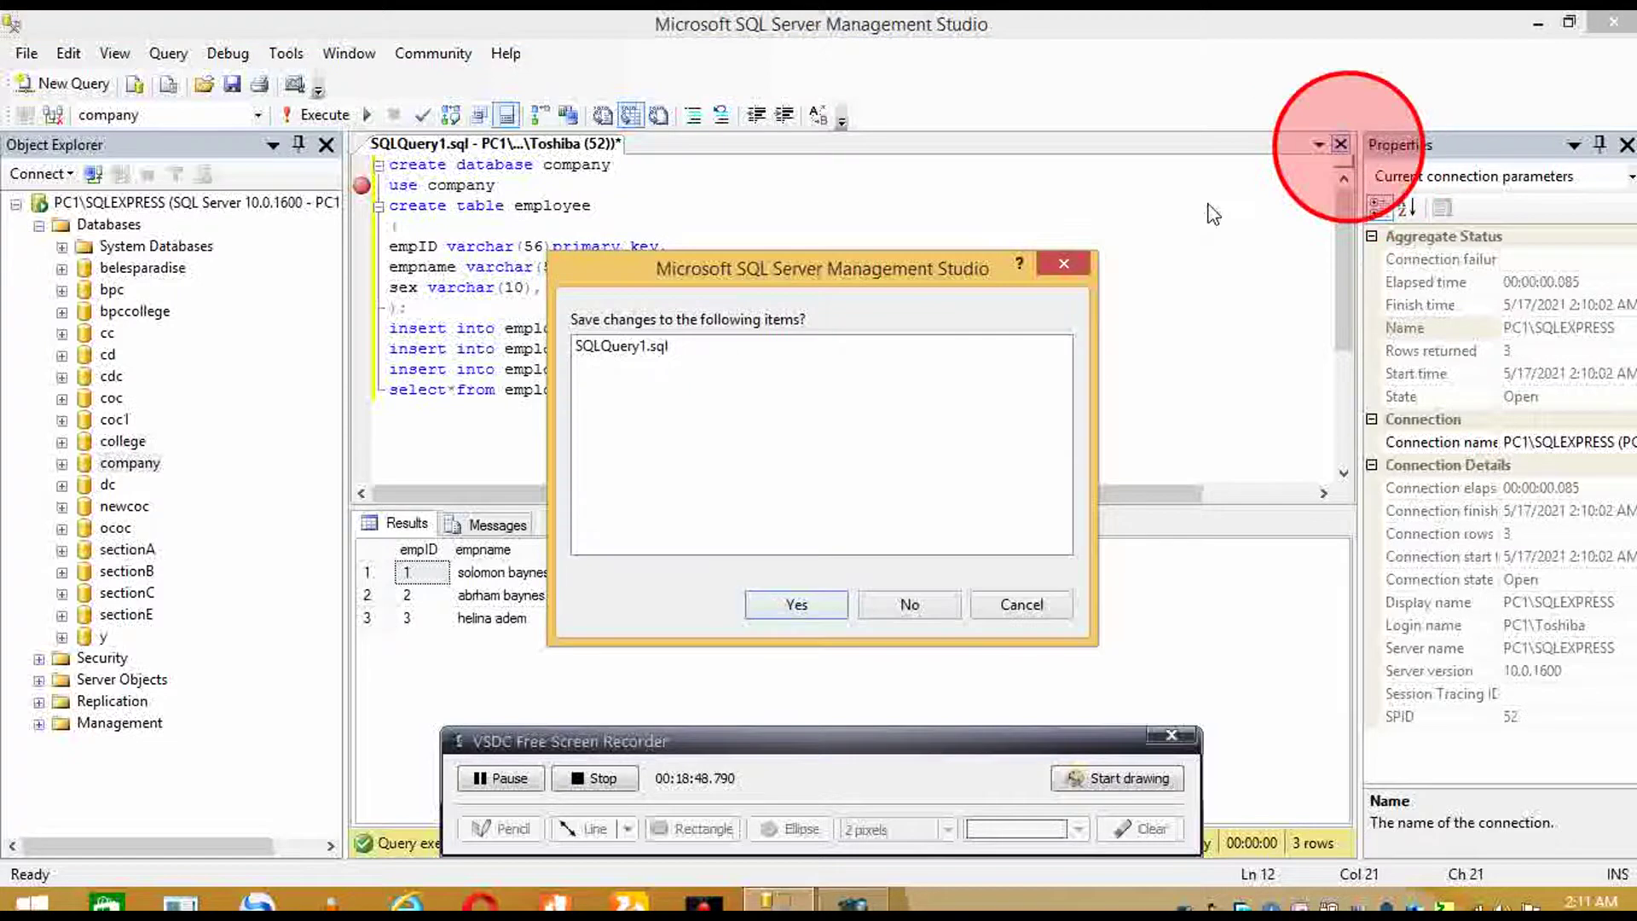
click(792, 625)
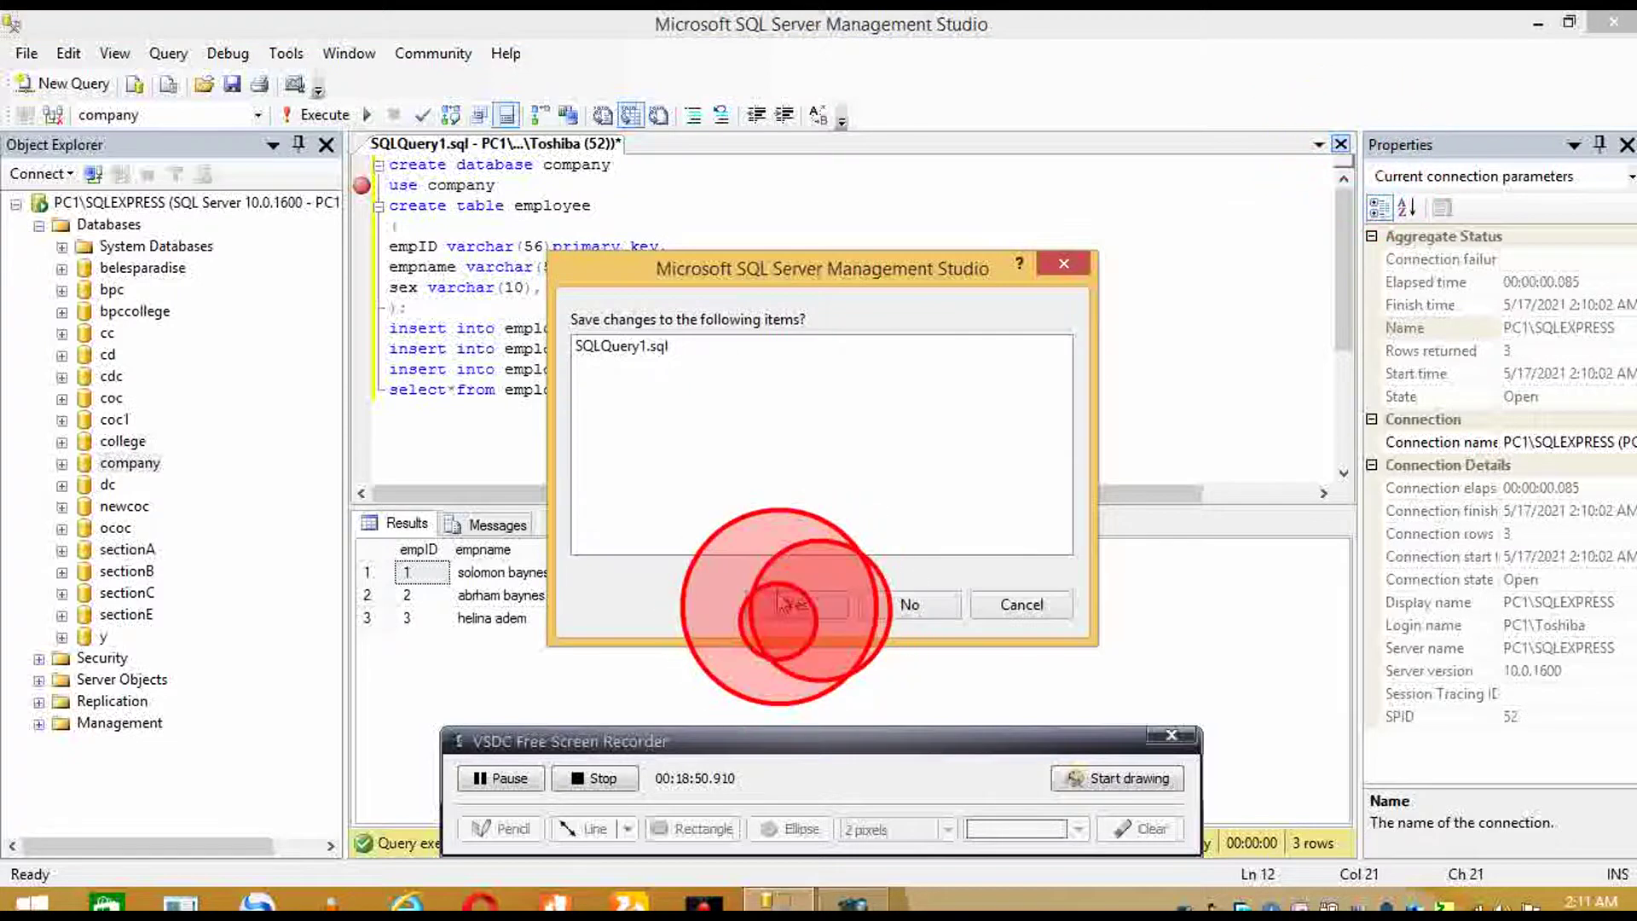
click(820, 607)
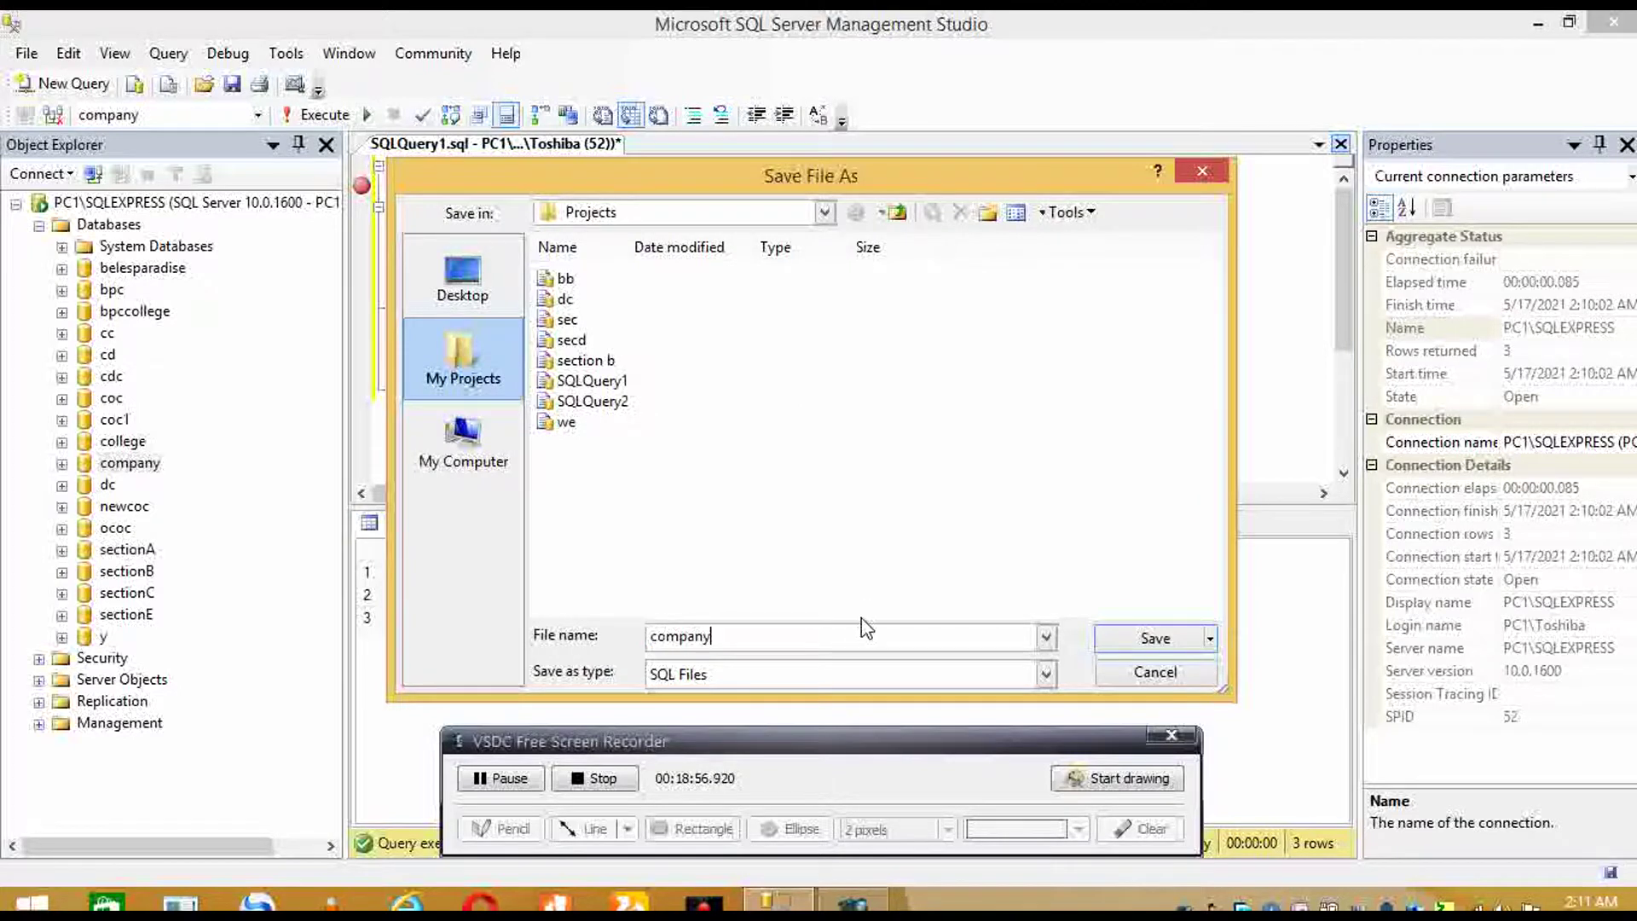
key(Return)
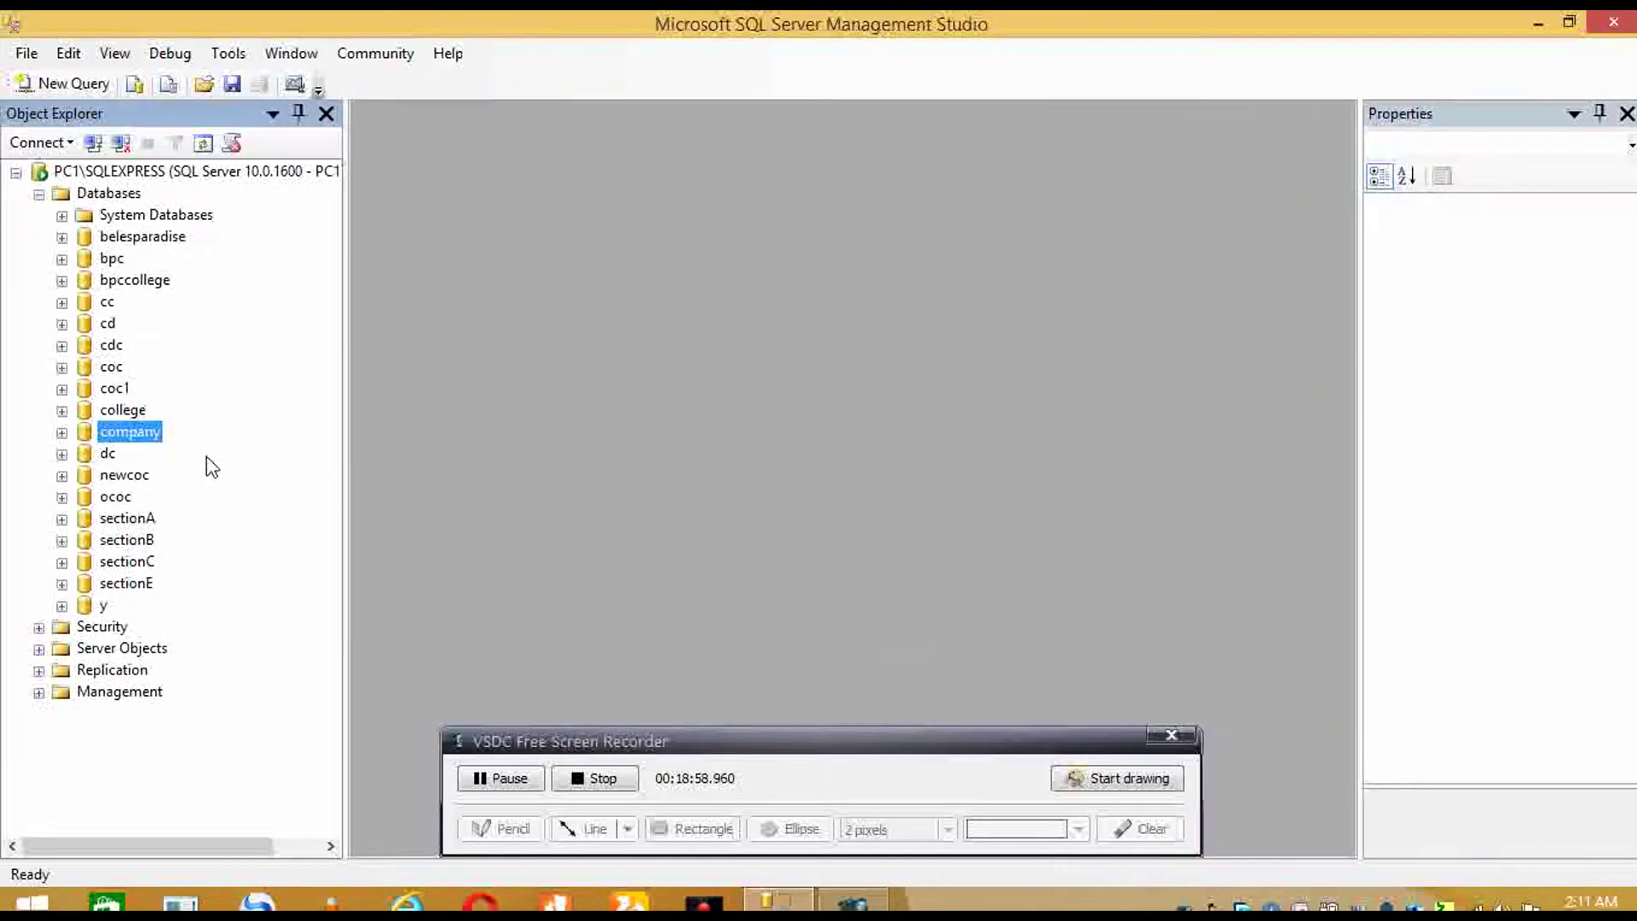
- Show the company database's context menu in Object Explorer with Tasks expanded
right_click(151, 446)
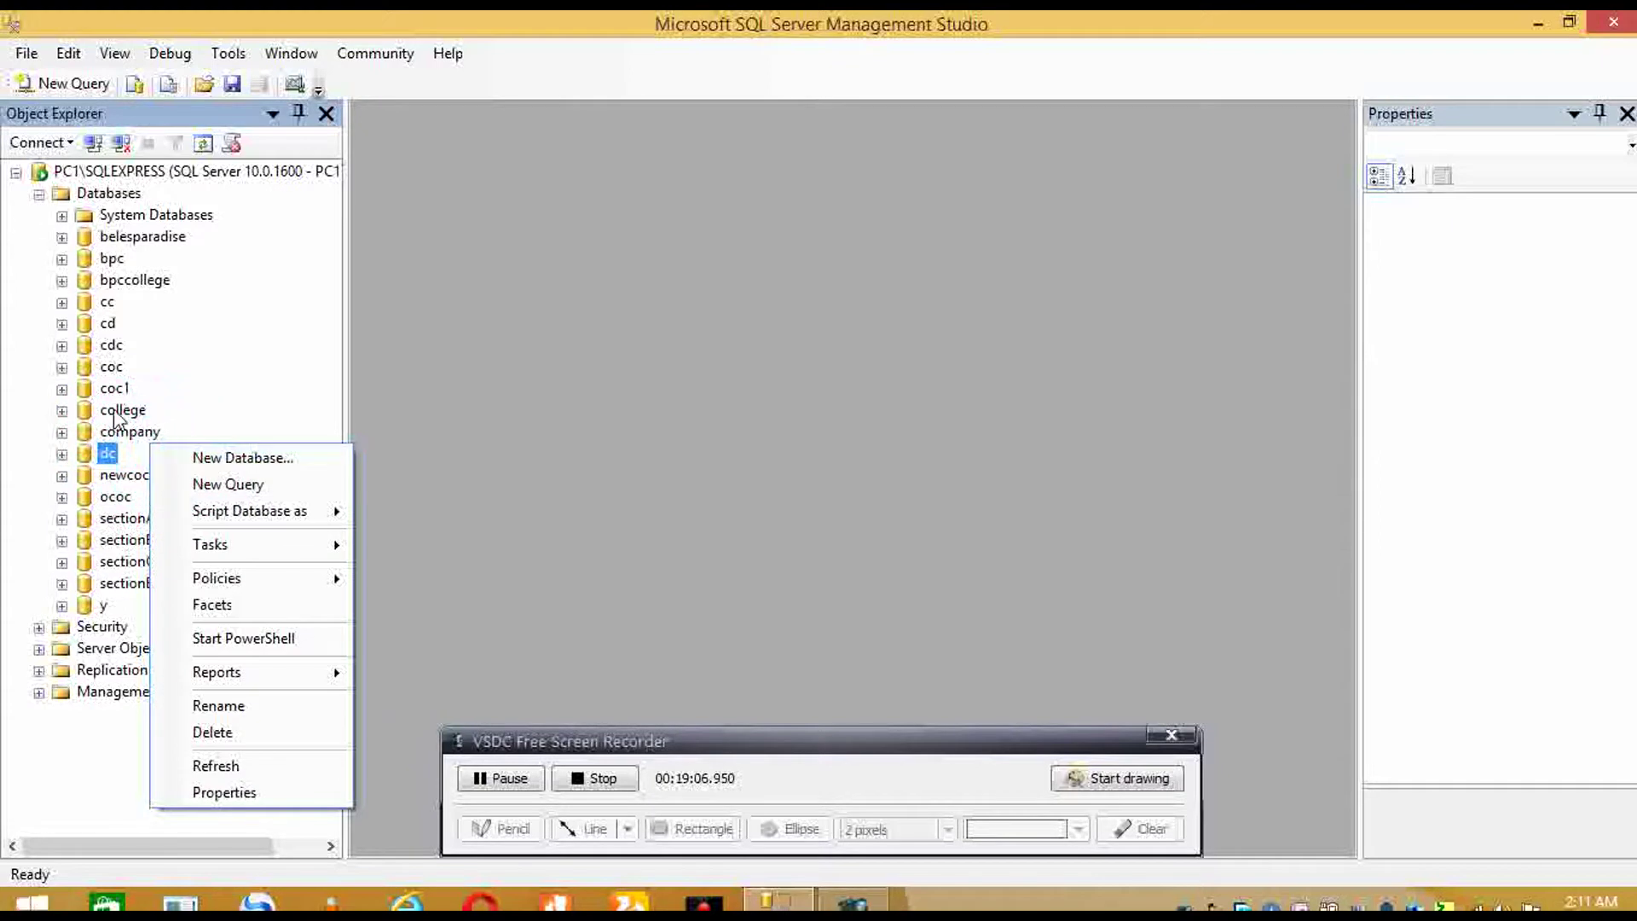
click(111, 456)
click(128, 434)
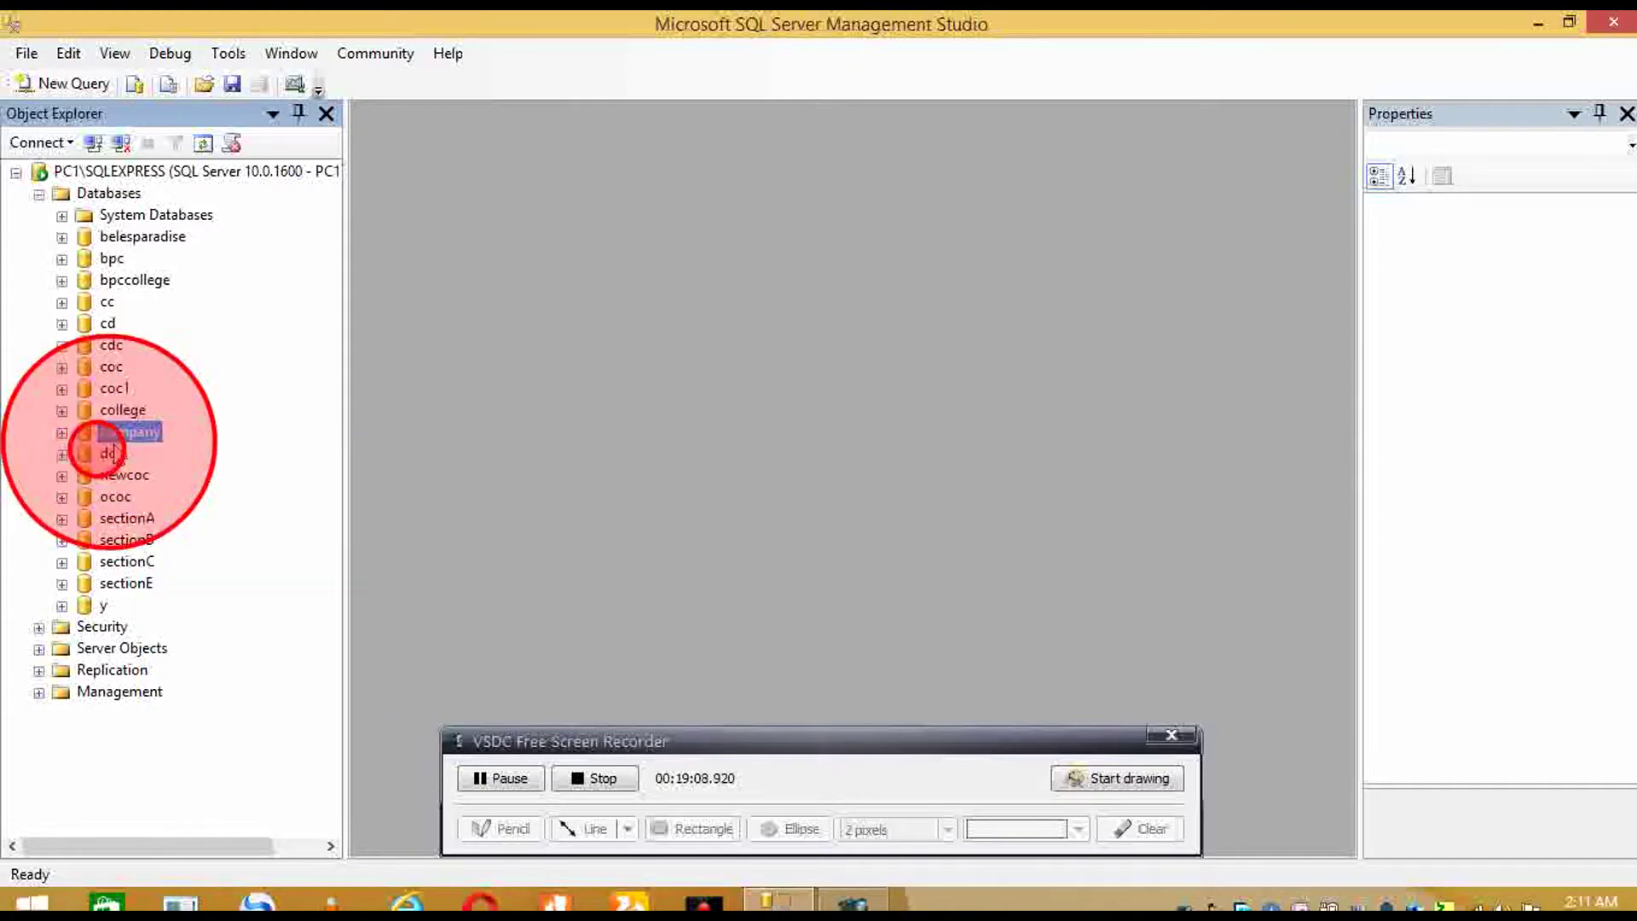
right_click(125, 449)
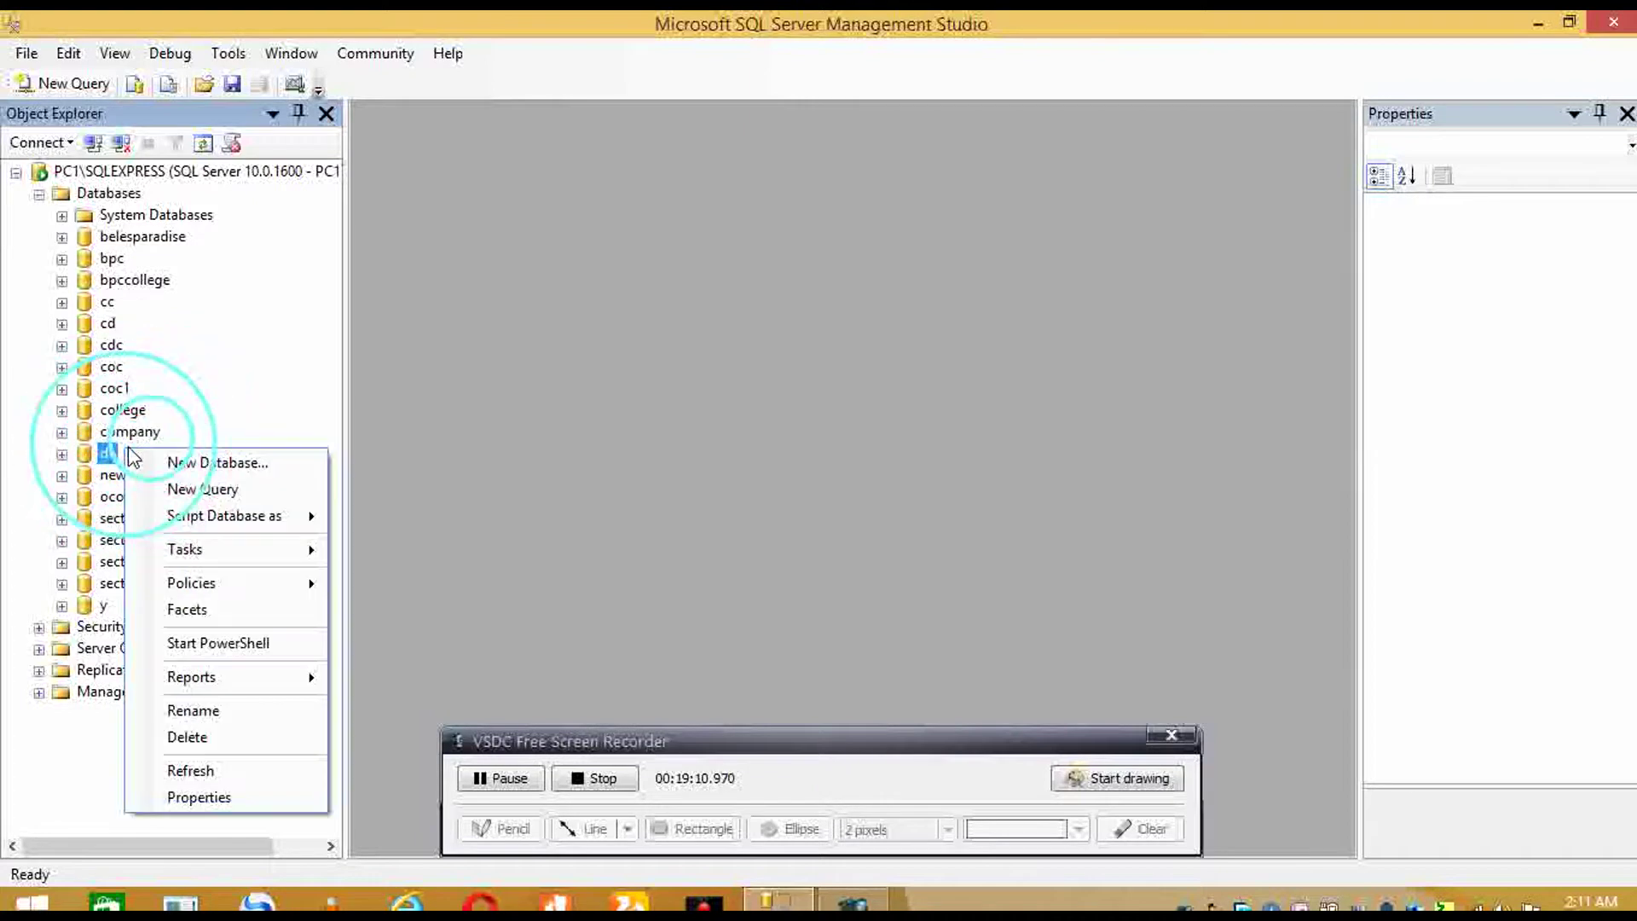
click(136, 432)
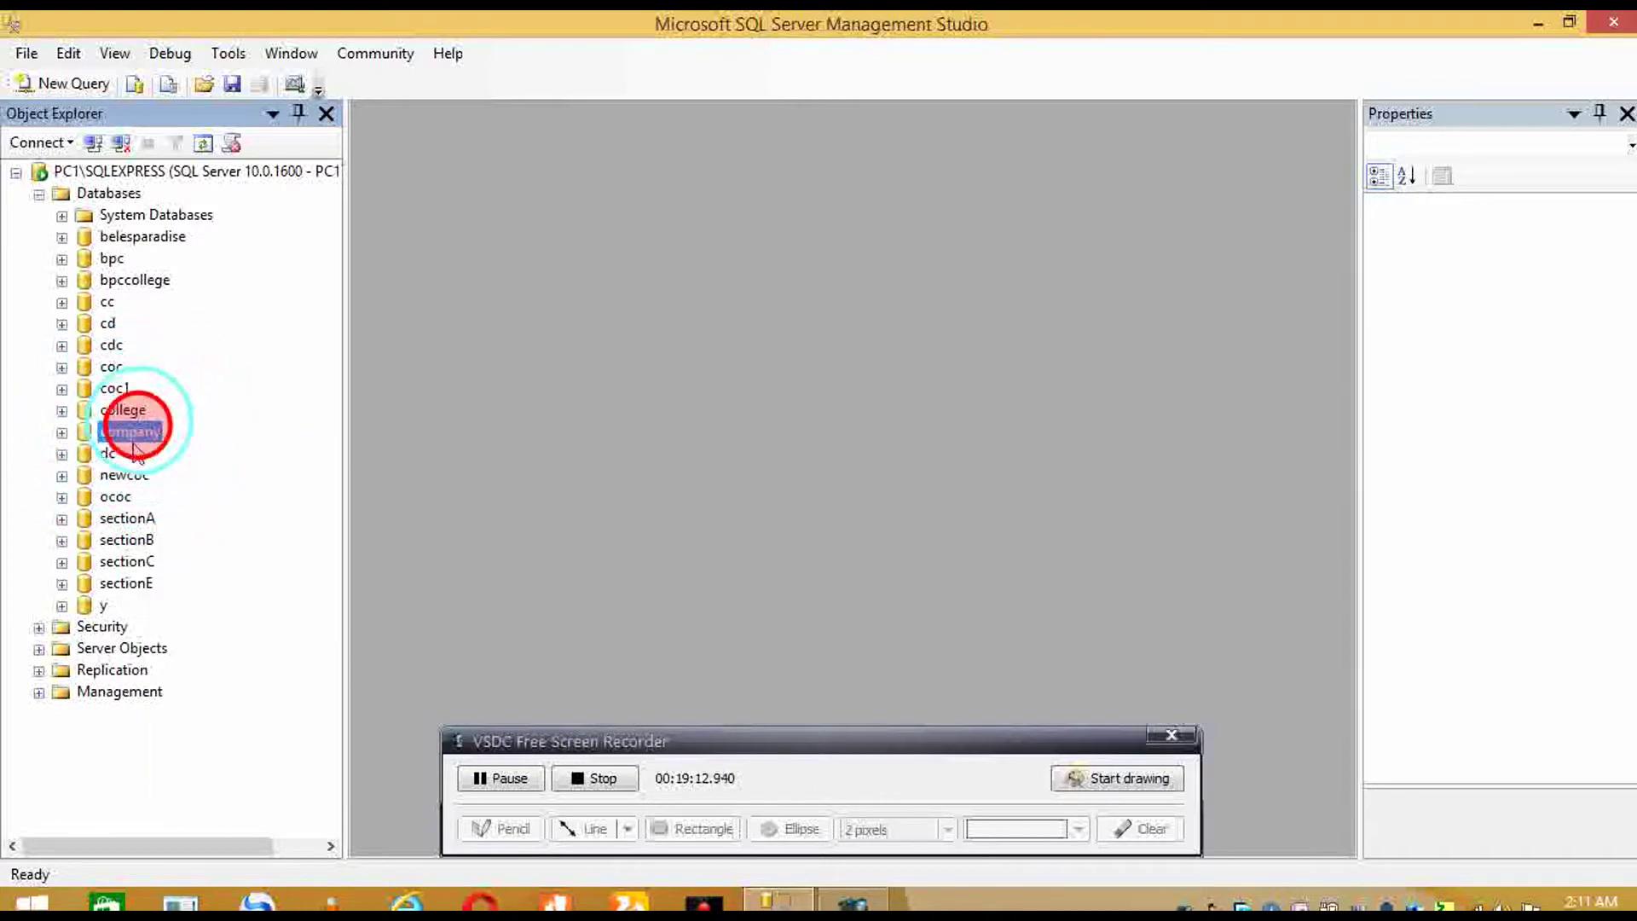
right_click(136, 432)
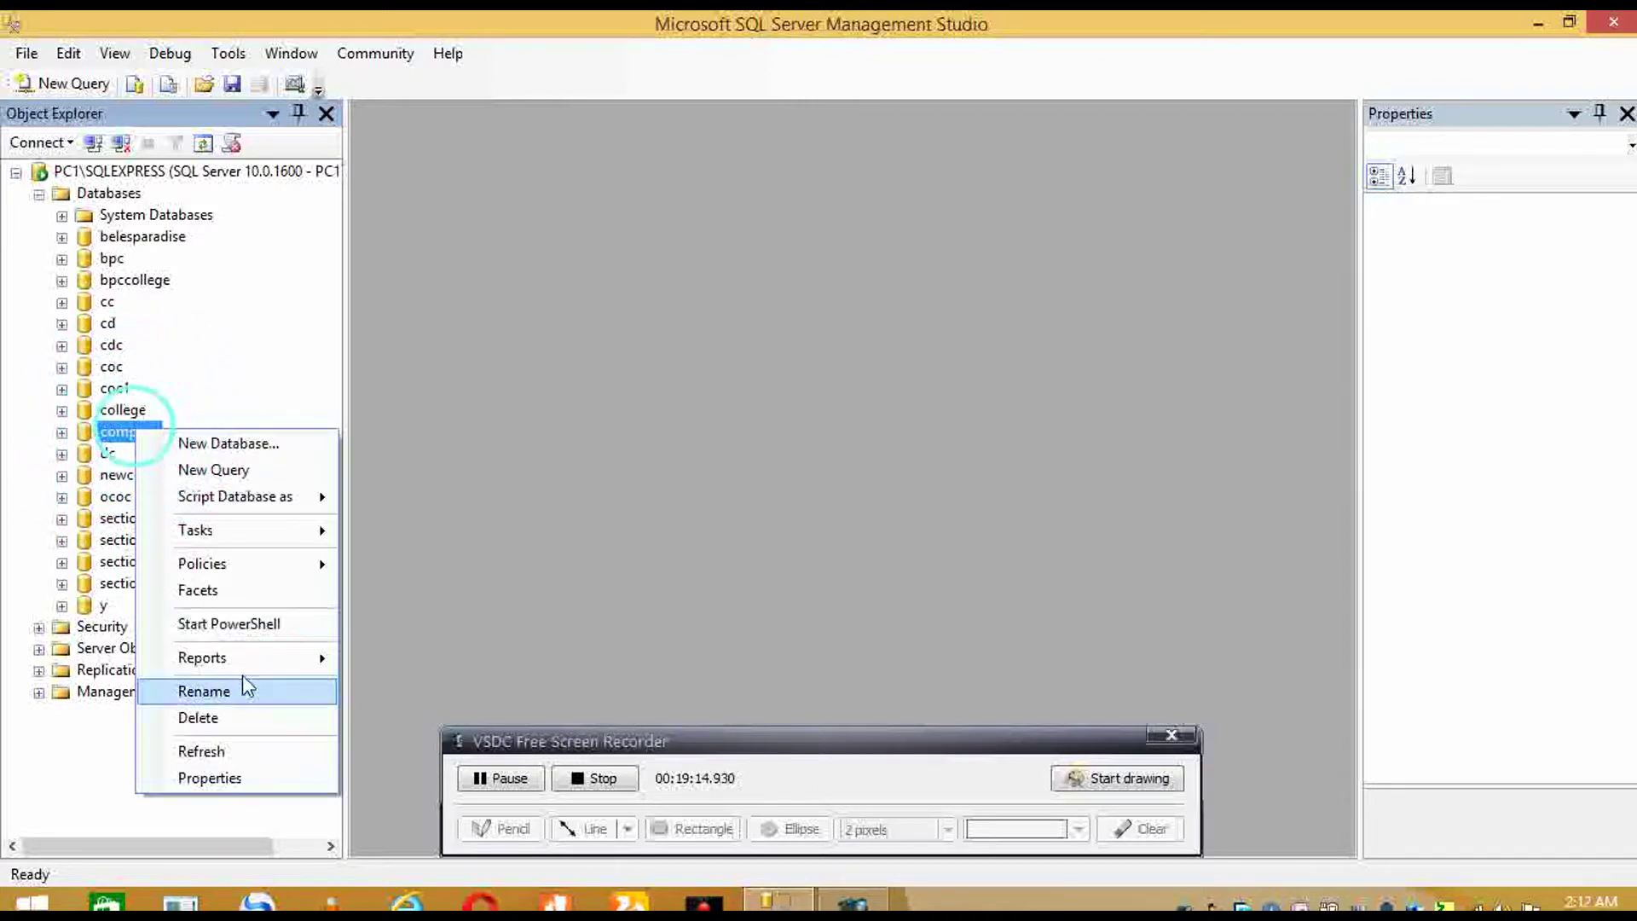
mouse_move(253, 527)
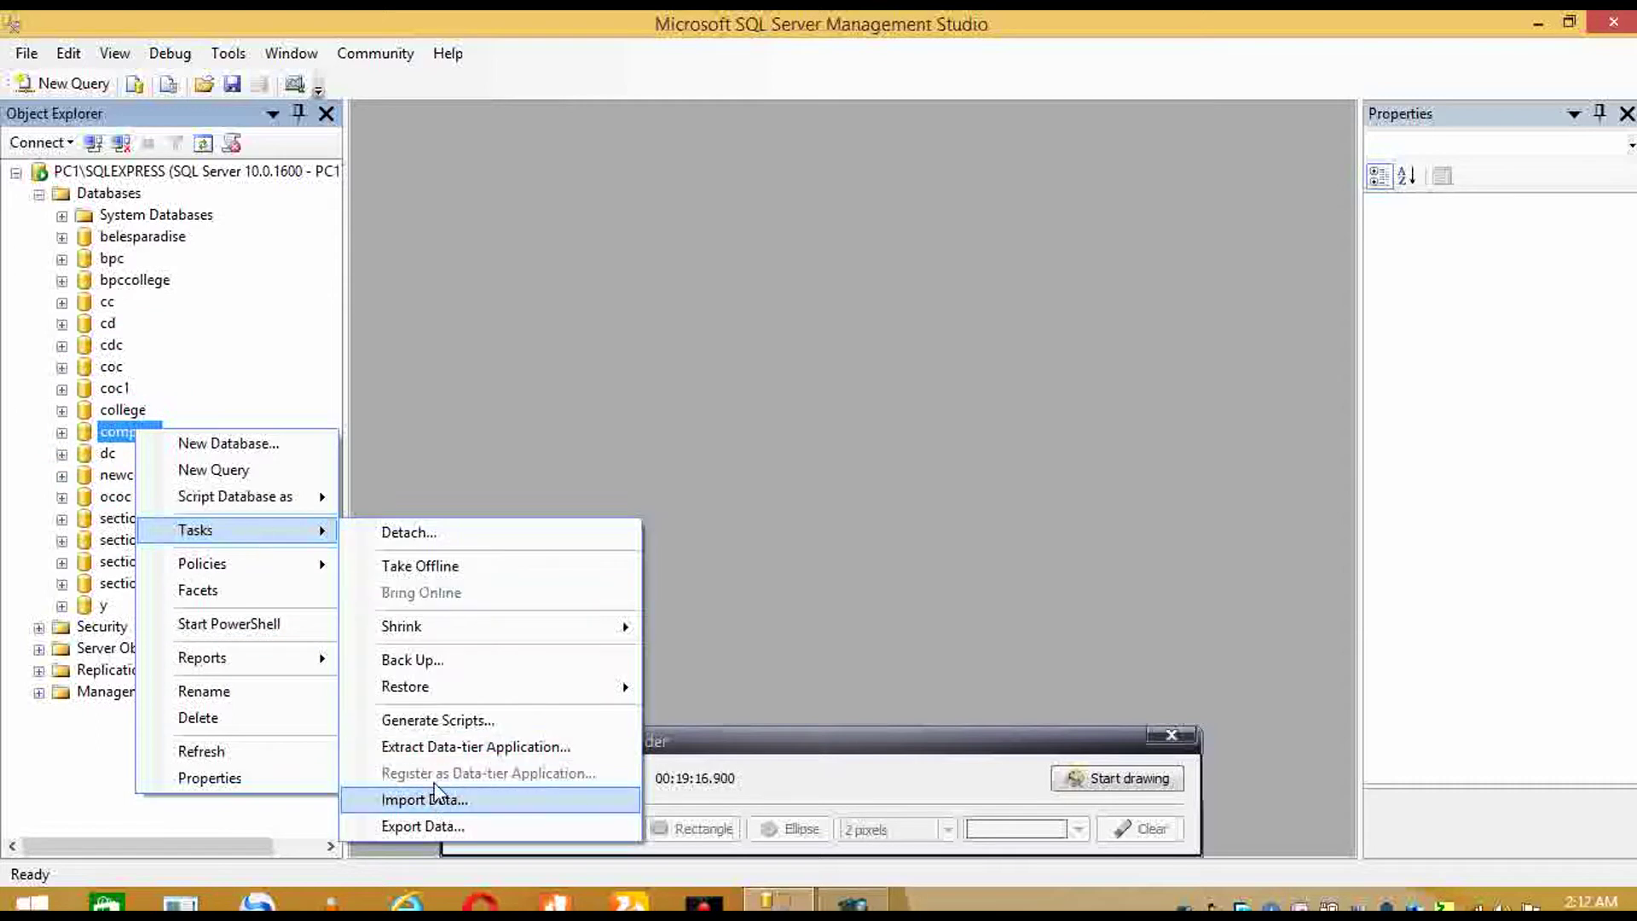
- Launch Export Data for company, reposition the wizard window, and go past the Welcome page
click(468, 823)
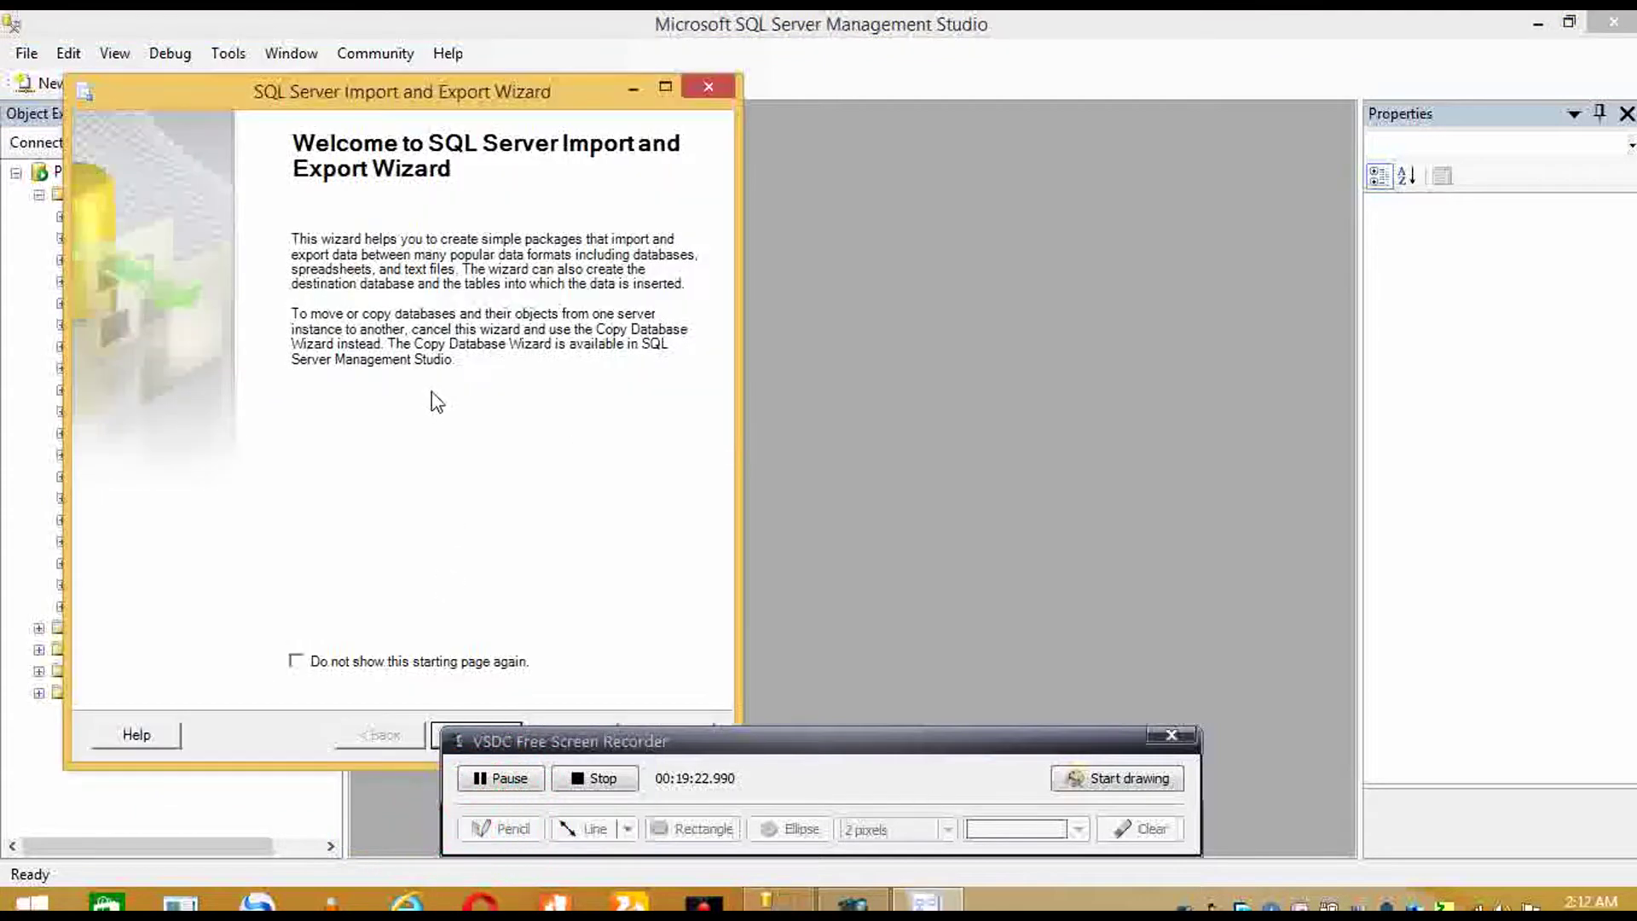
click(476, 66)
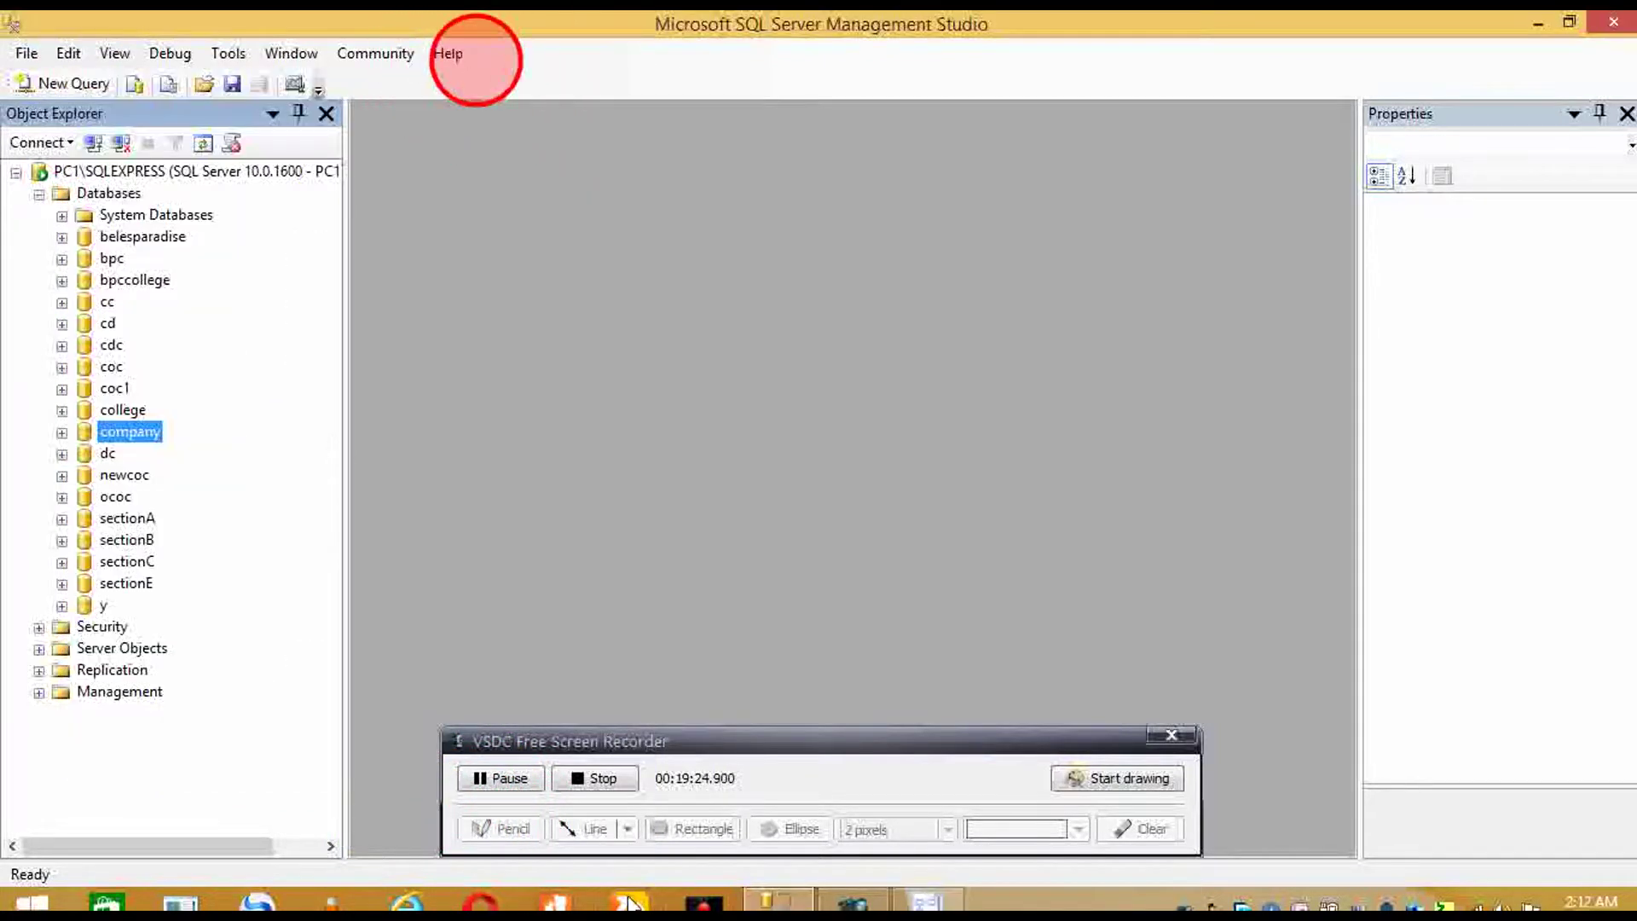
click(948, 900)
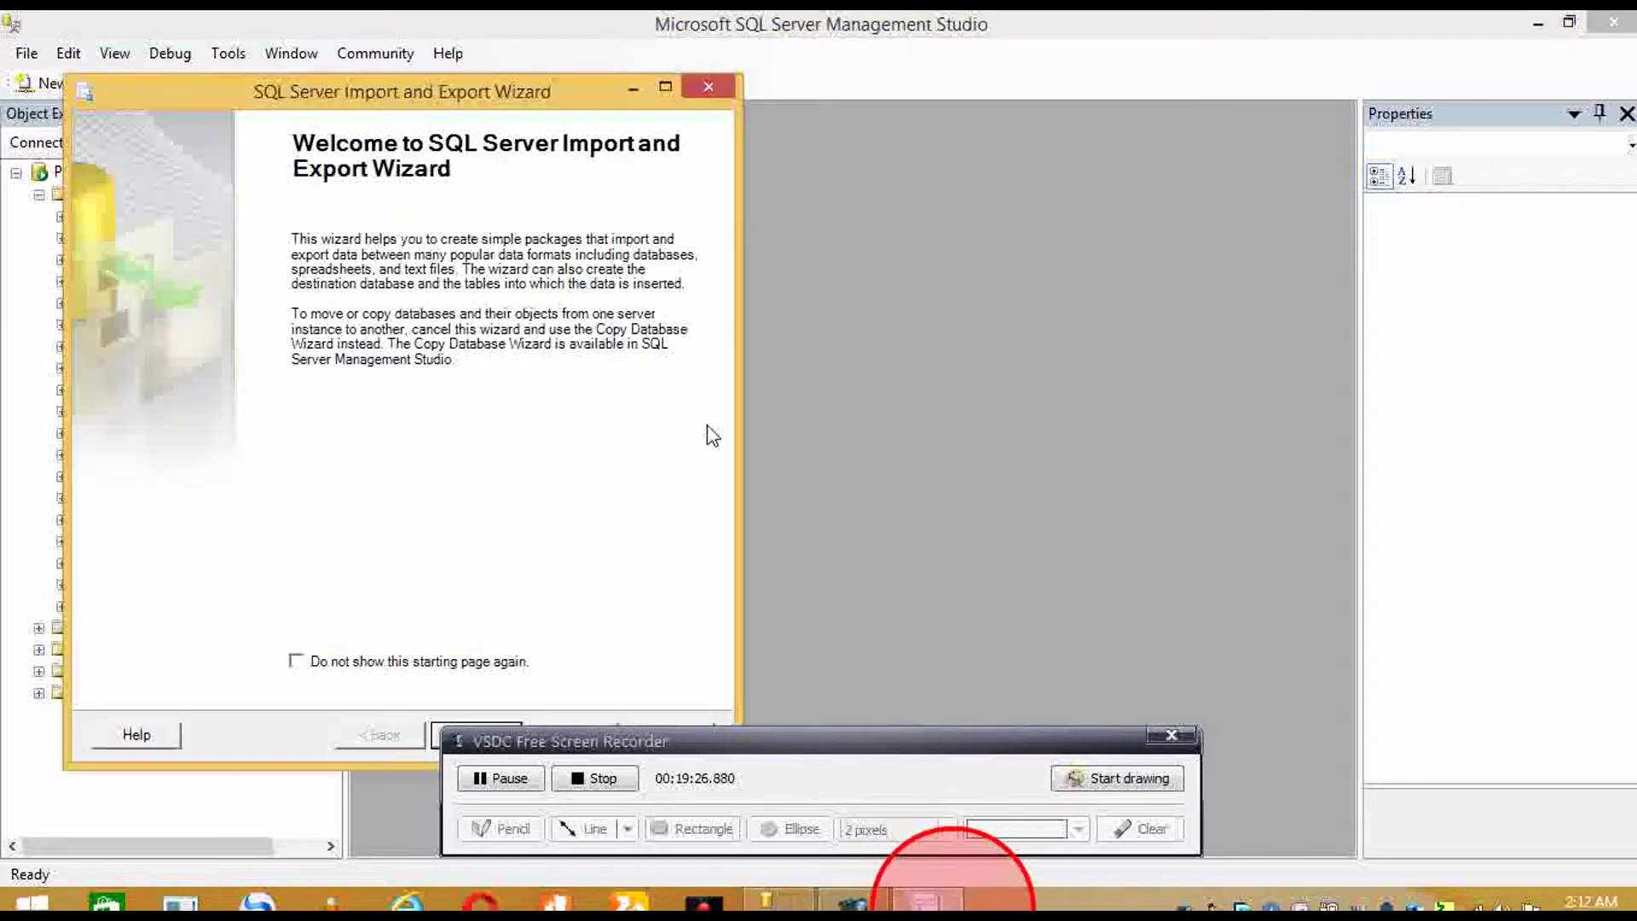
mouse_move(520, 73)
mouse_down()
mouse_move(563, 56)
mouse_move(550, 53)
mouse_up()
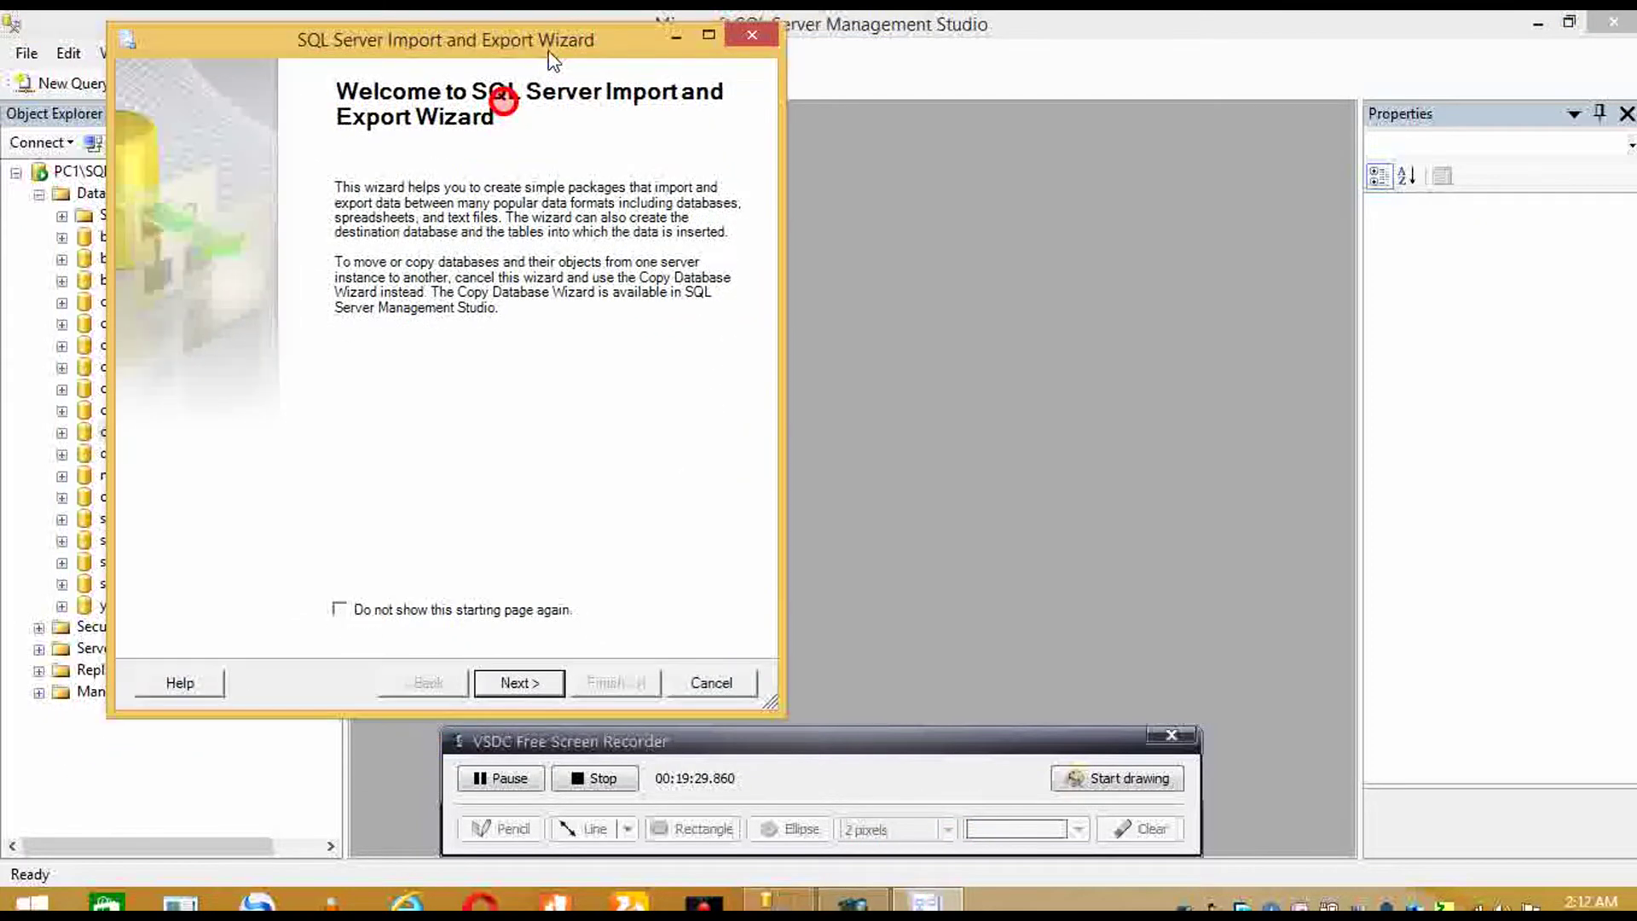
click(514, 680)
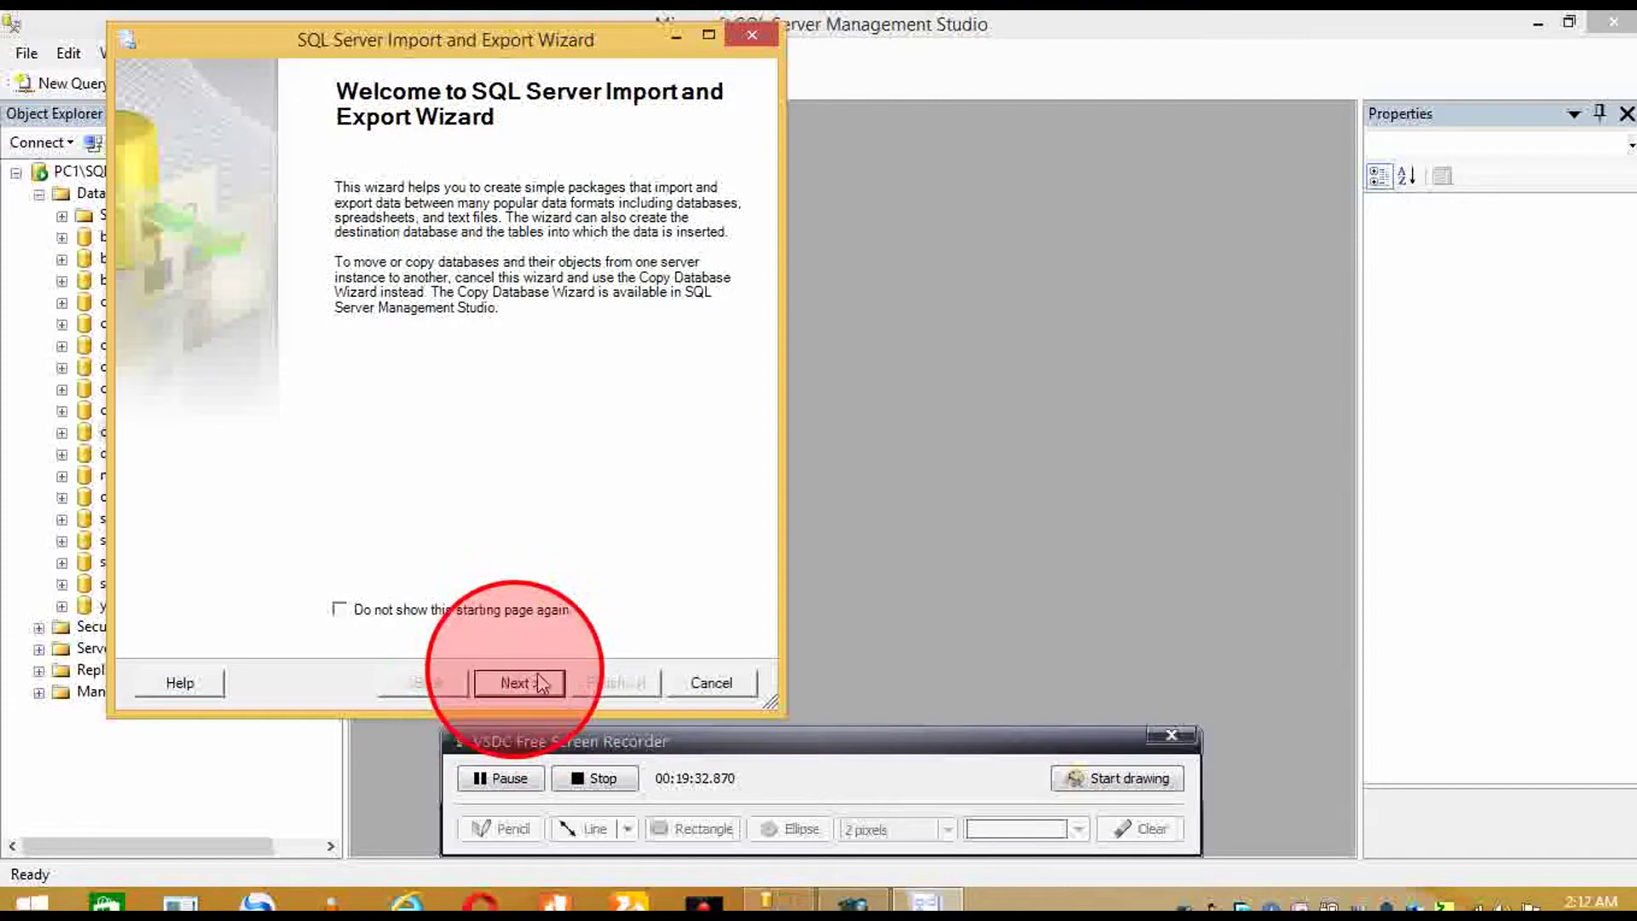